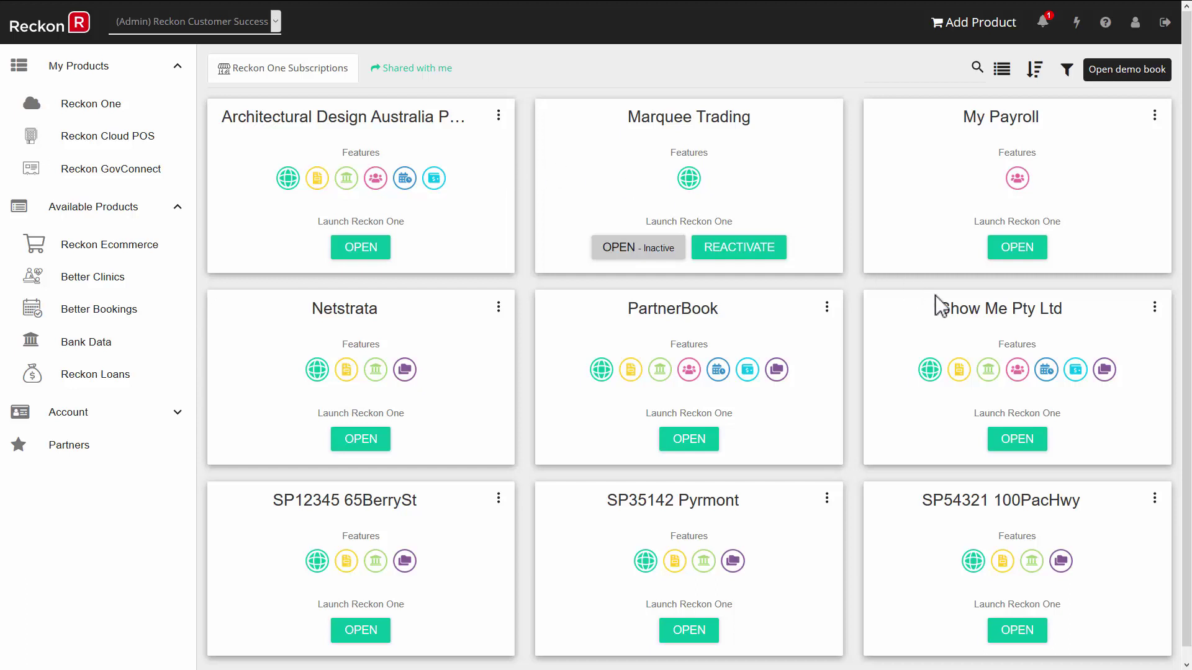
# Open the Show Me Pty Ltd book and replace the Top income dashboard widget with Top suppliers.
pyautogui.click(1015, 440)
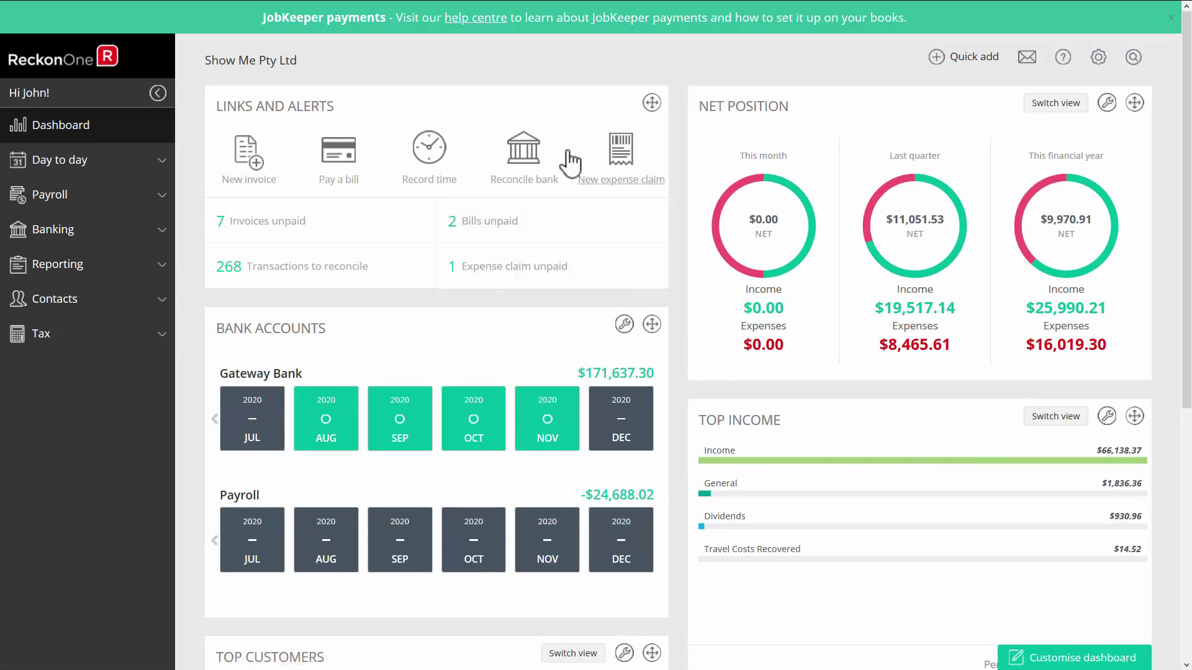
pyautogui.click(1055, 658)
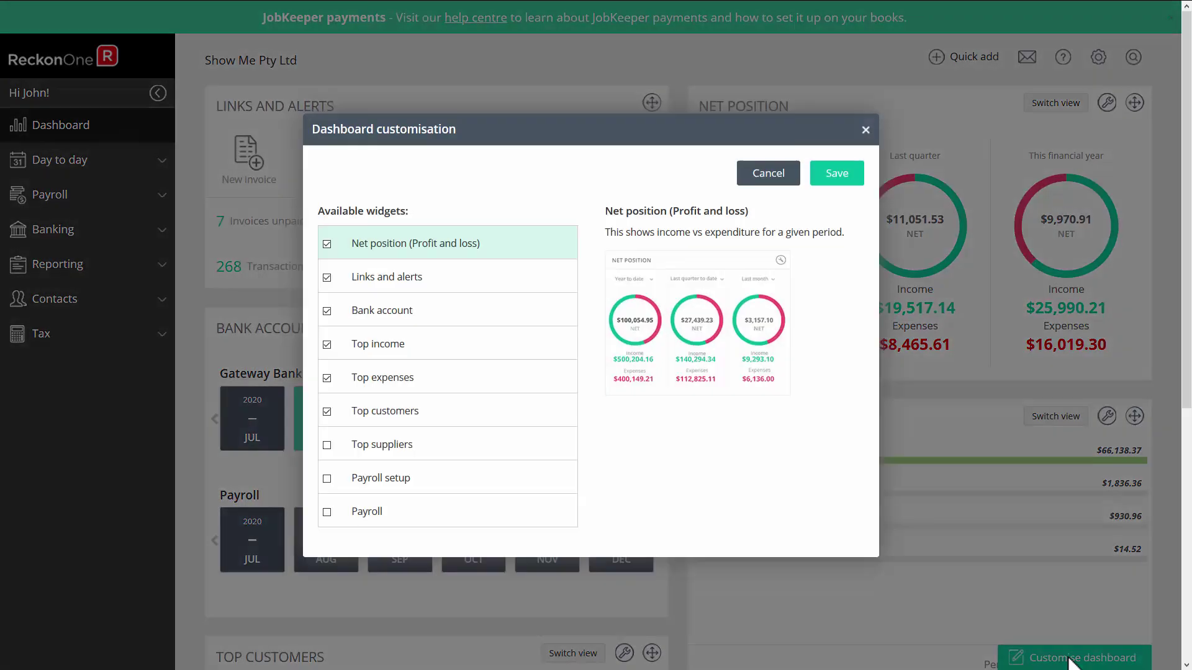
pyautogui.click(327, 445)
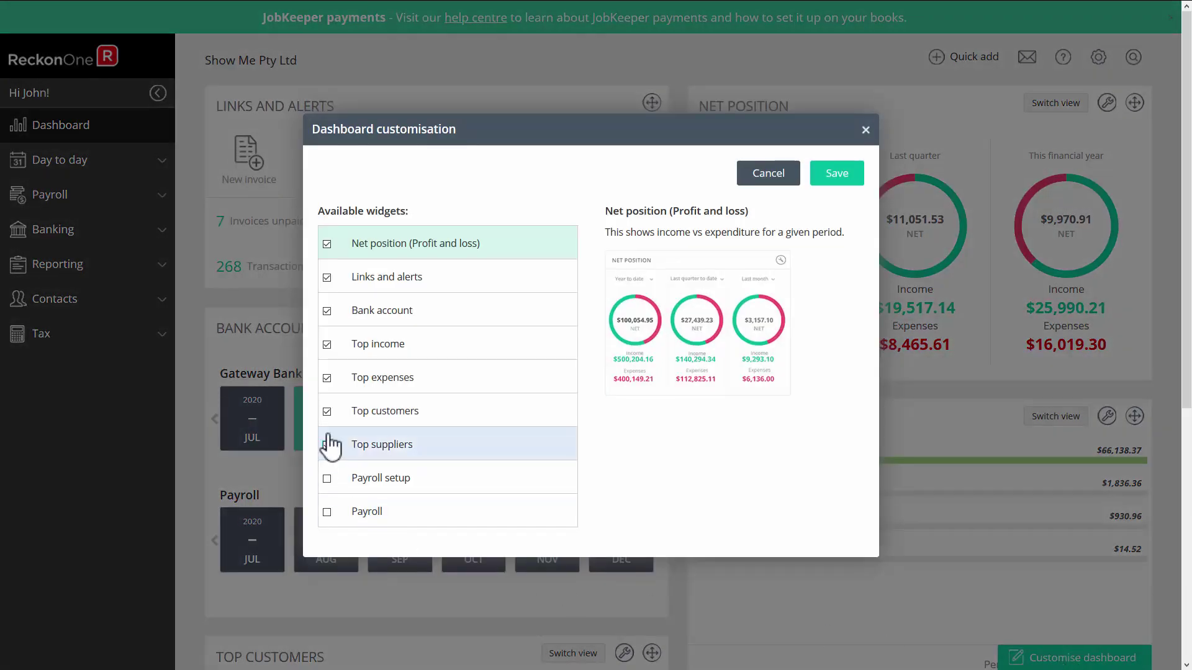
pyautogui.click(327, 345)
pyautogui.click(844, 177)
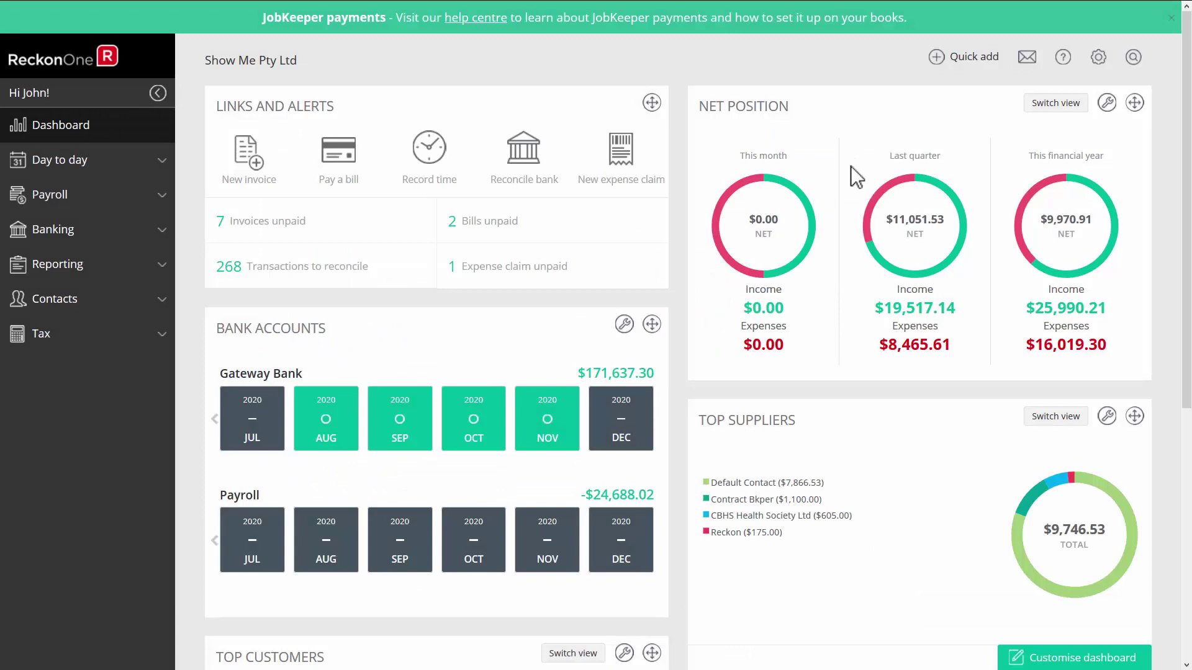
# Move Top Suppliers to the top of the left column and refresh Net Position as donut charts.
pyautogui.moveTo(1134, 421); pyautogui.dragTo(628, 315)
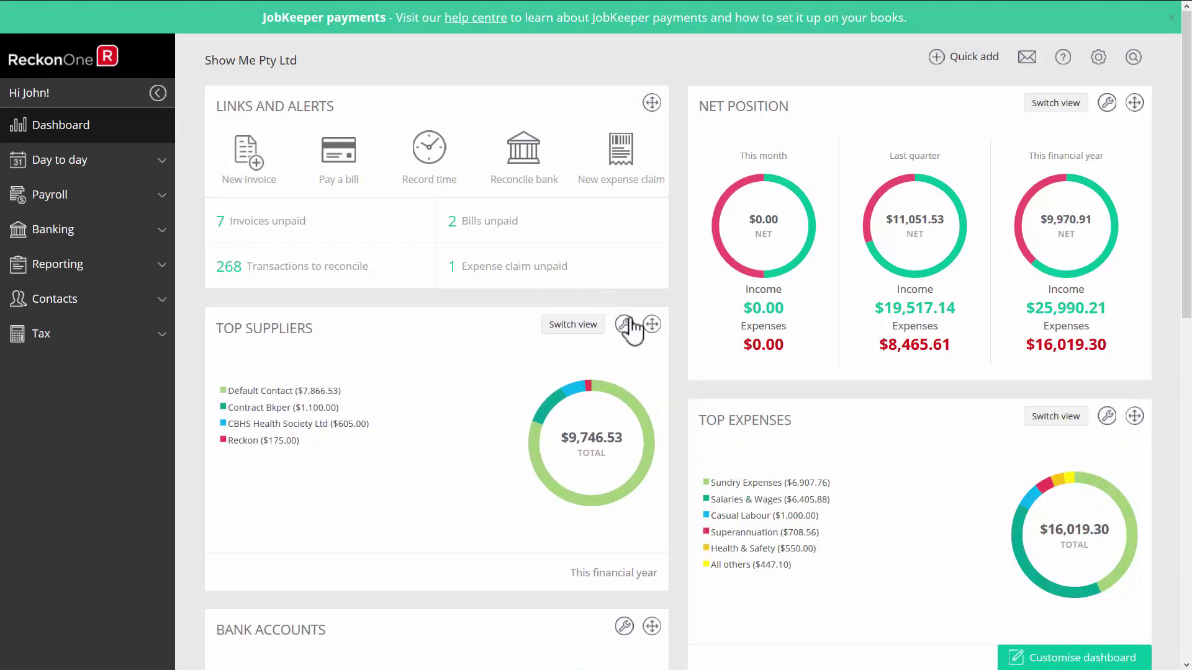
pyautogui.click(1062, 112)
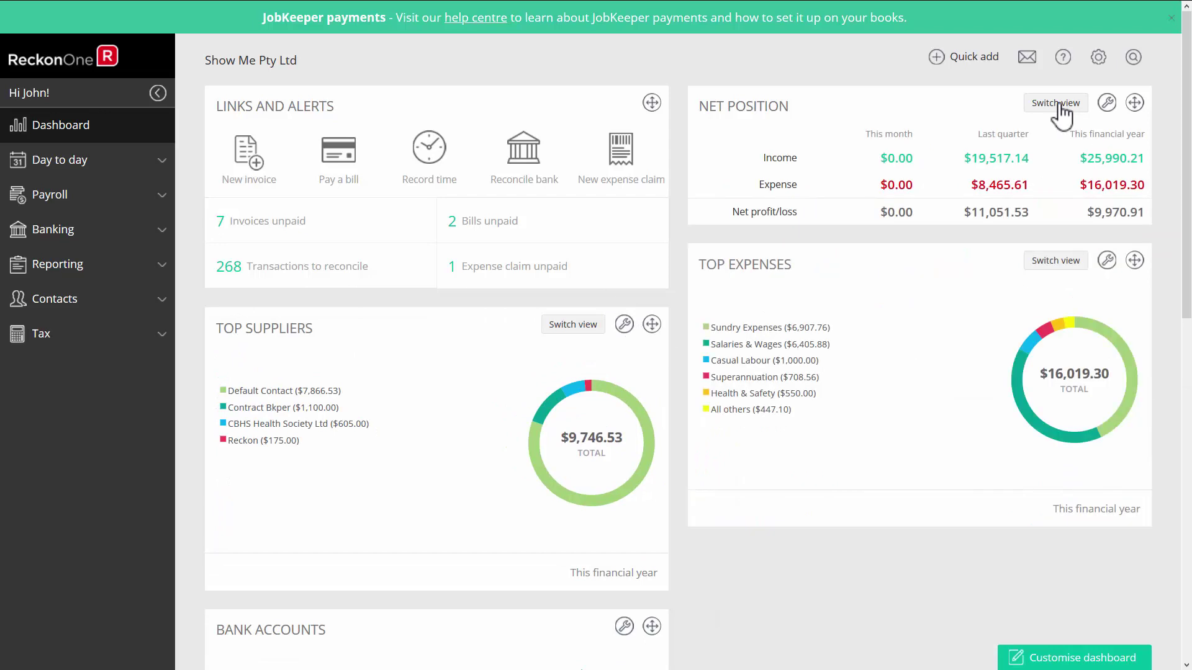
pyautogui.click(1048, 111)
pyautogui.click(1107, 104)
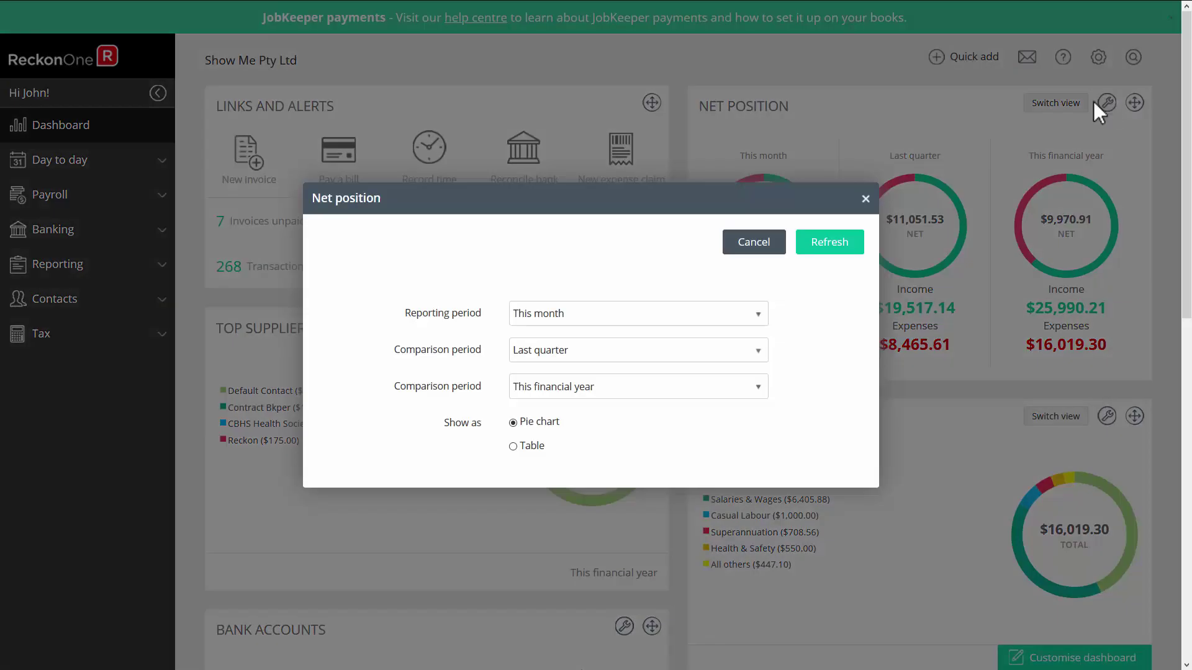
pyautogui.click(835, 245)
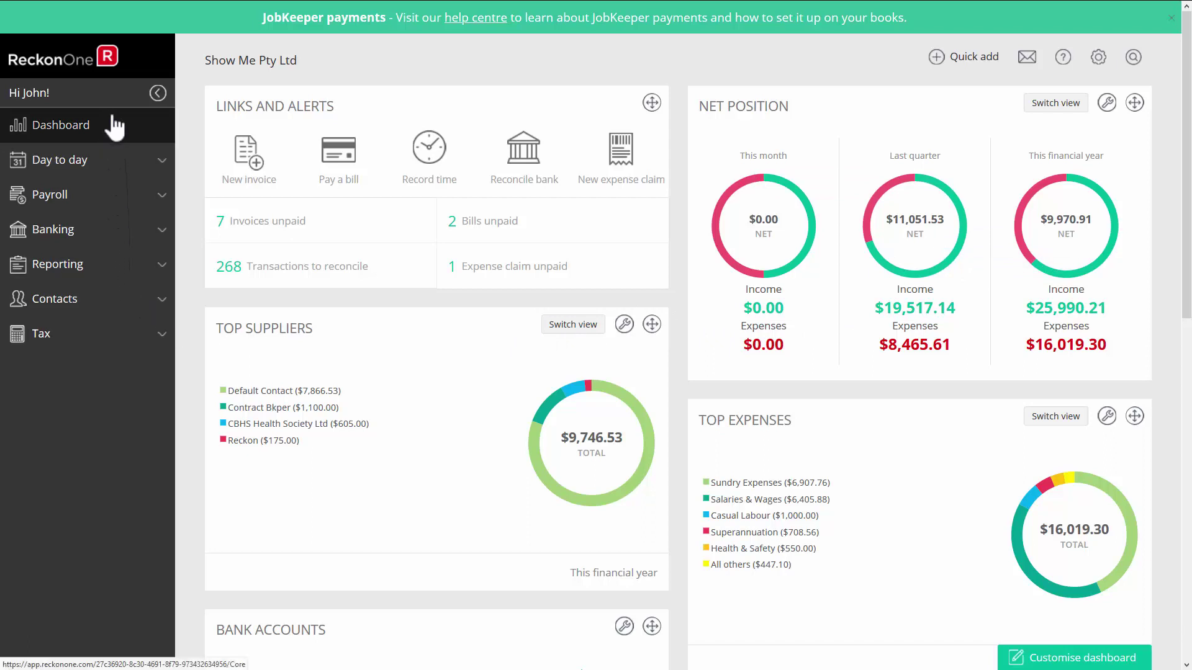
# Expand Day to day, then open the book's Settings list from the gear menu.
pyautogui.click(142, 167)
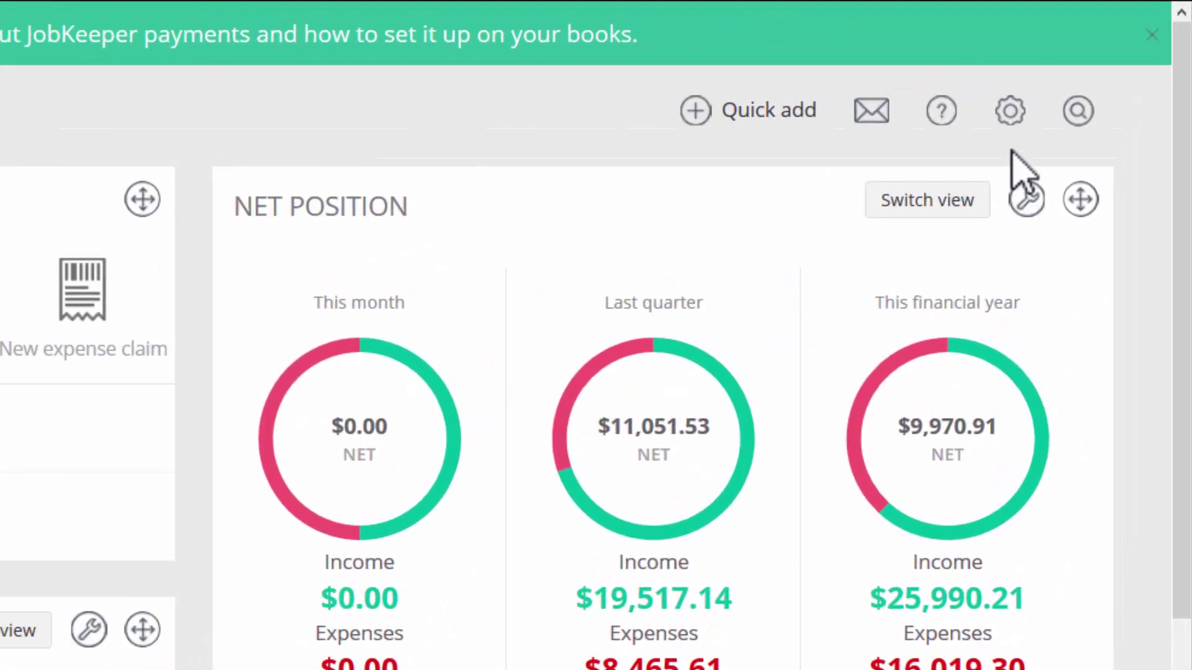
pyautogui.click(1012, 113)
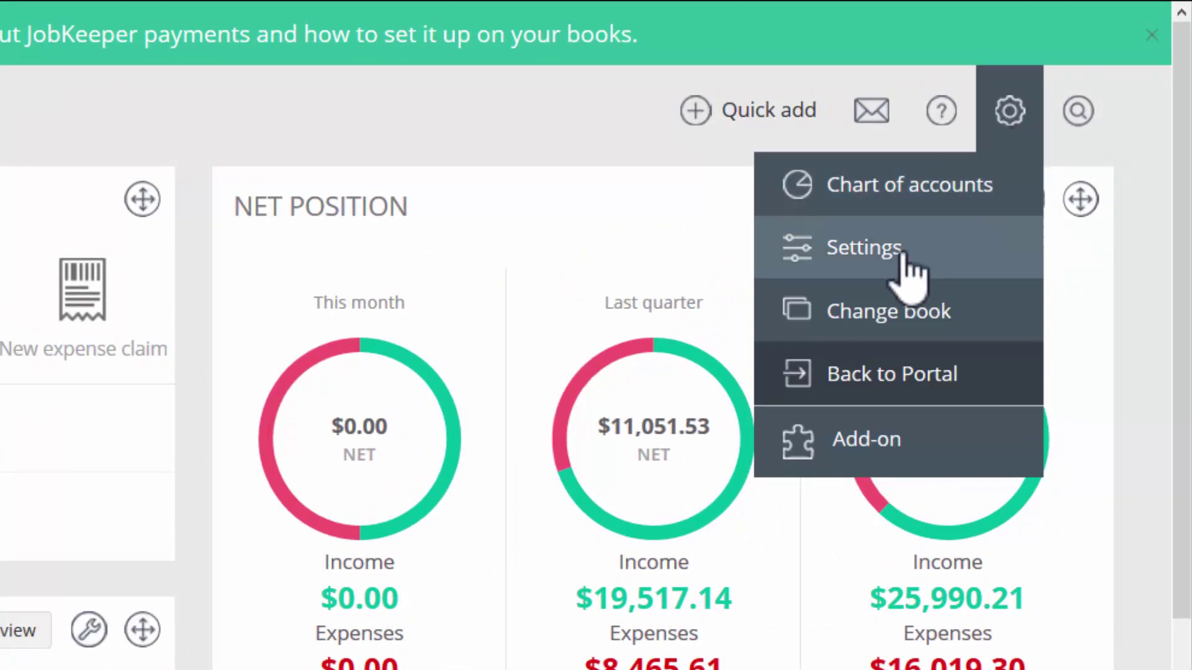
pyautogui.click(907, 276)
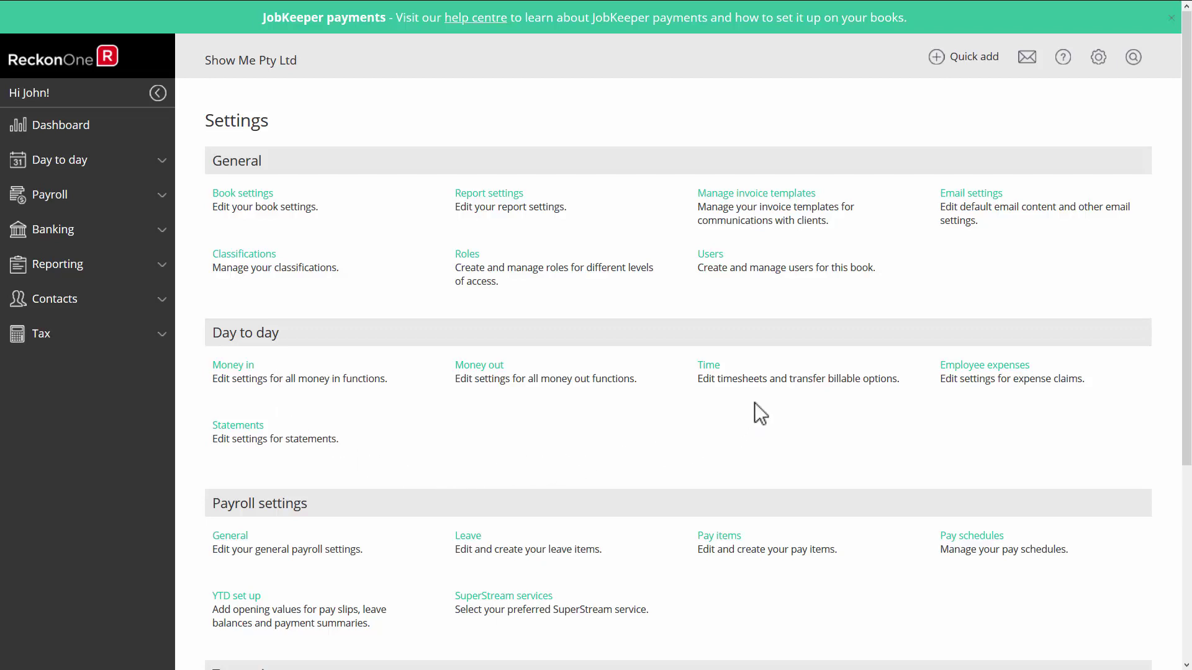
# Open Book settings and review the reply-to email address and sent-from name.
pyautogui.click(252, 194)
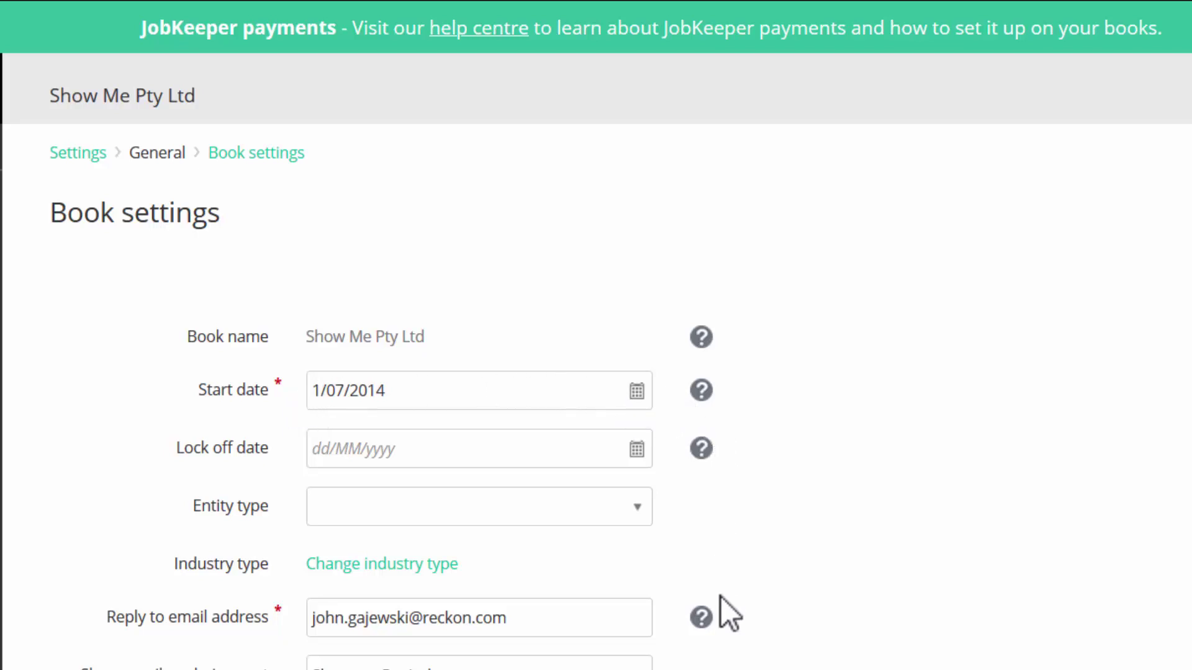
pyautogui.moveTo(707, 615)
pyautogui.click(523, 620)
pyautogui.tripleClick(522, 531)
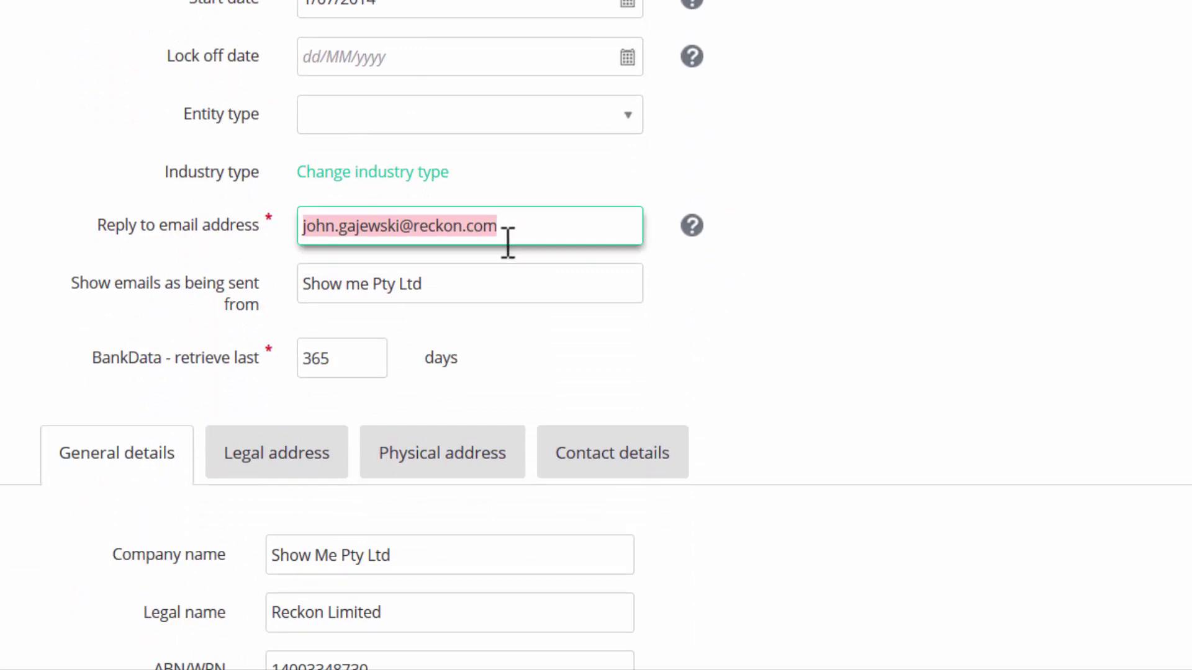
pyautogui.tripleClick(451, 283)
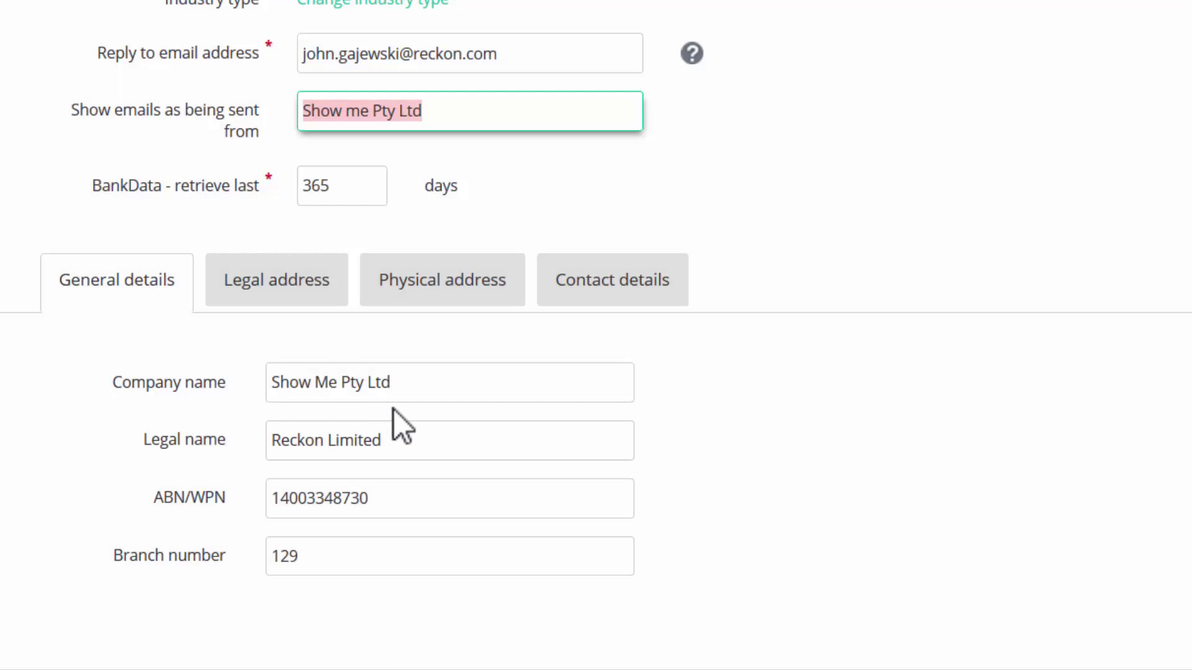
# Review the company legal name and ABN/WPN, then the legal and physical address tabs.
pyautogui.tripleClick(416, 442)
pyautogui.tripleClick(399, 498)
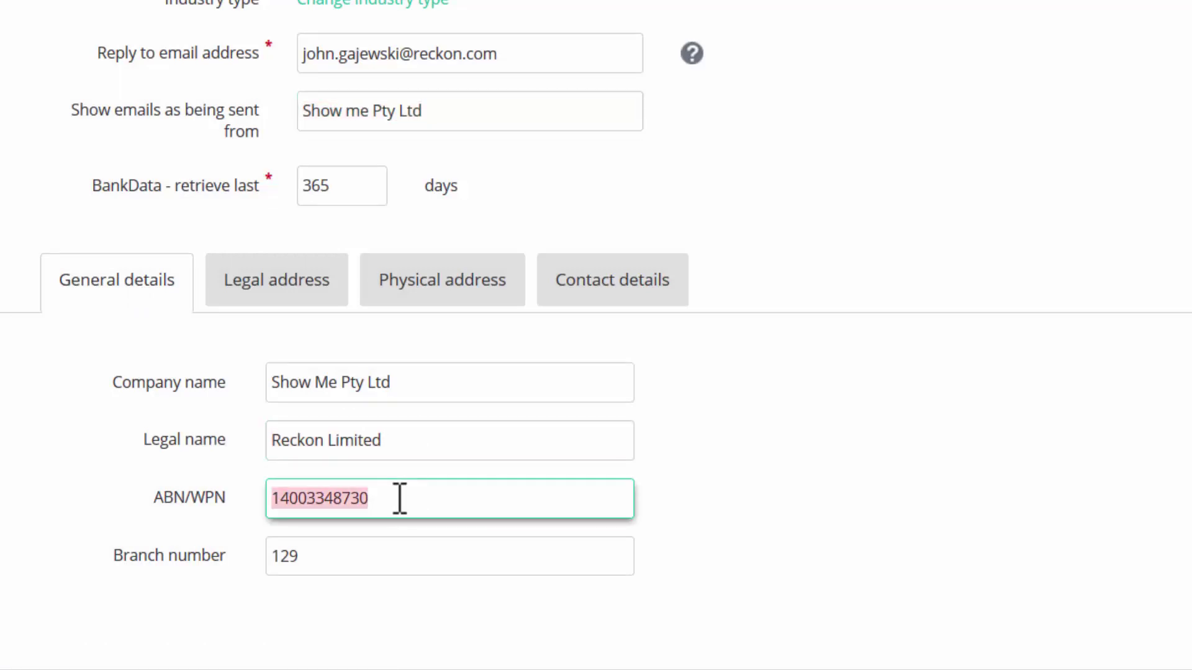
pyautogui.scroll(-3, 279, 372)
pyautogui.click(322, 112)
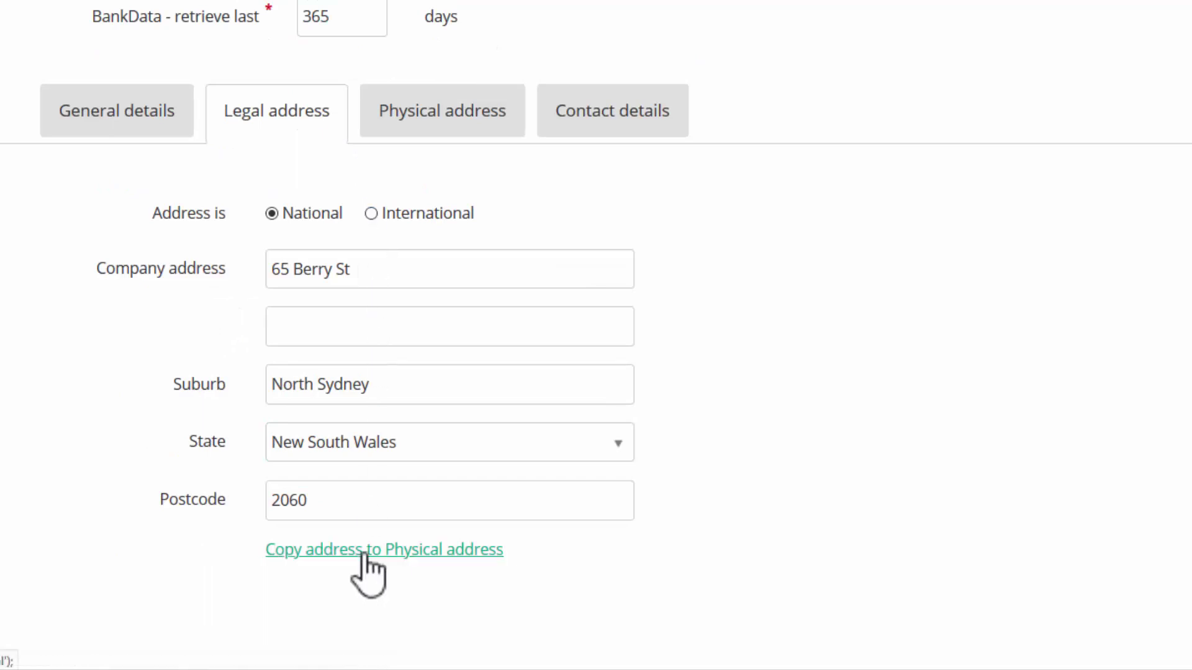
pyautogui.click(449, 113)
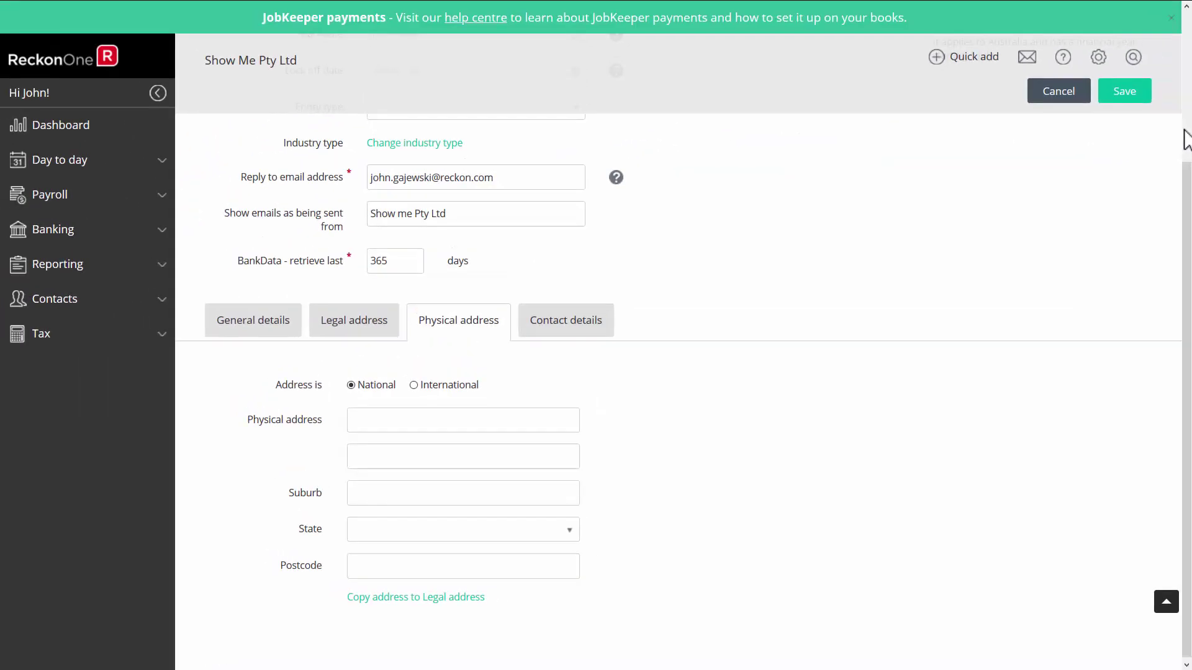
pyautogui.scroll(4, 718, 174)
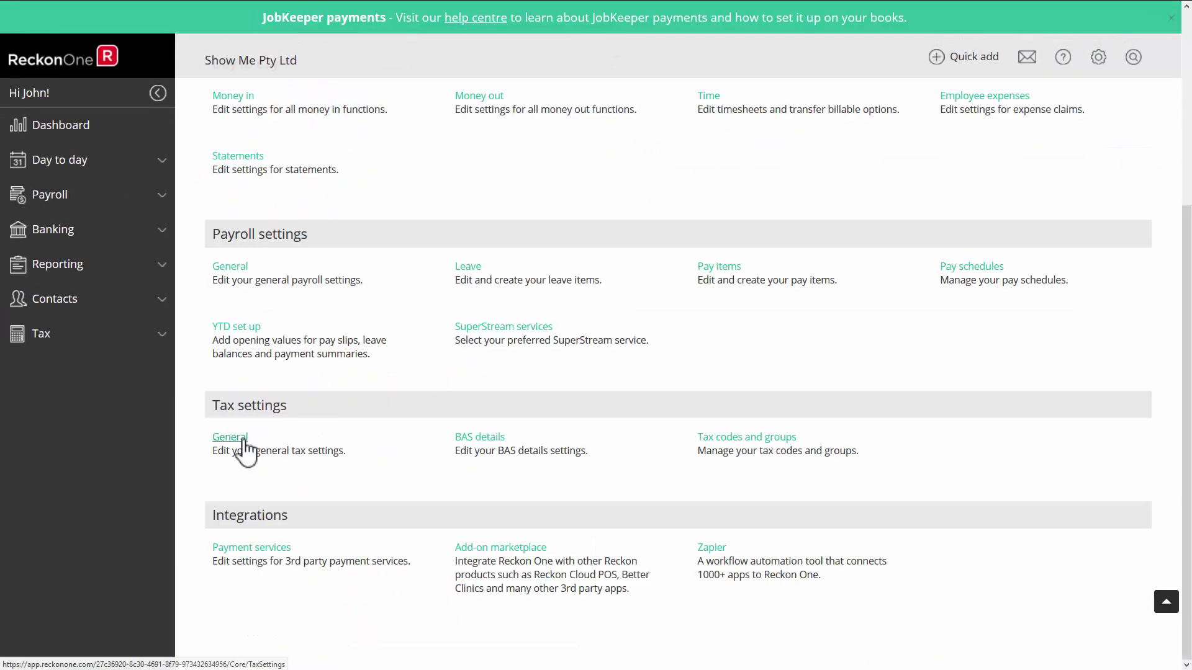
# Check the general tax settings, then set the BAS reporting period to Quarterly Option 1.
pyautogui.click(242, 441)
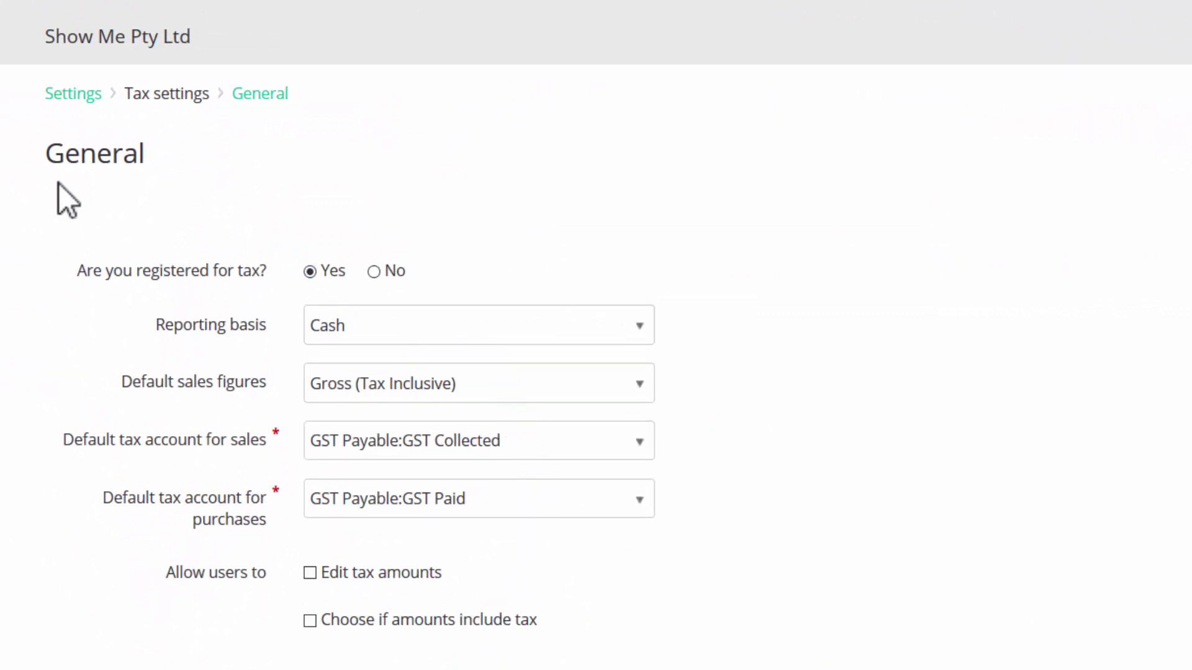
pyautogui.click(78, 97)
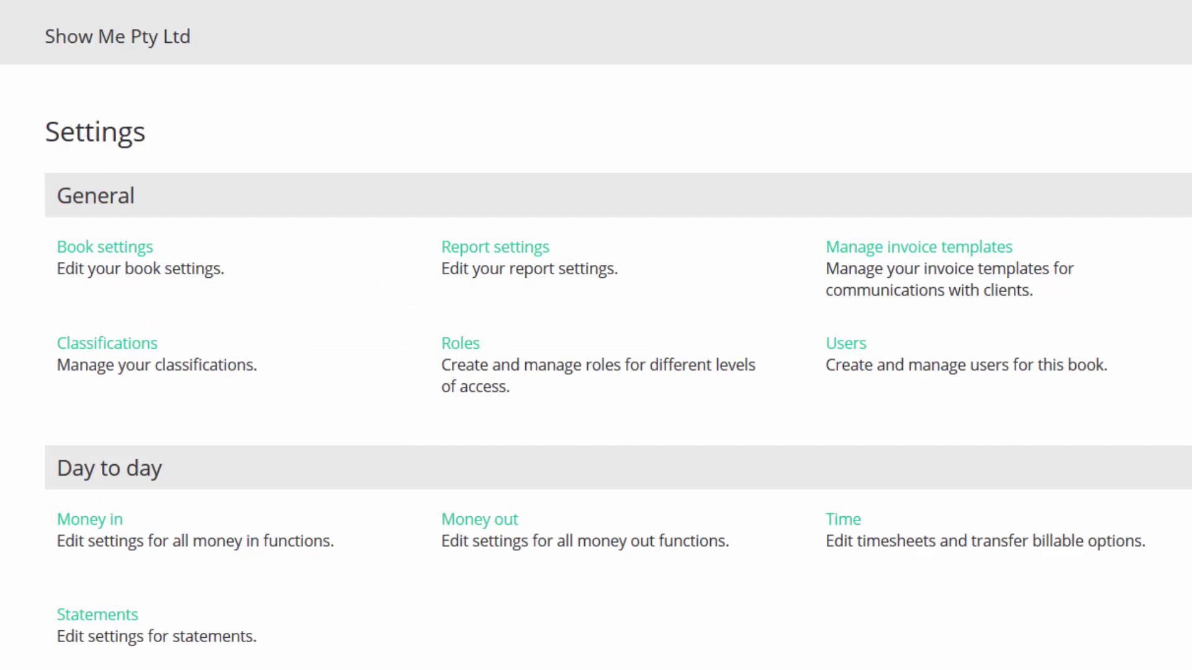
pyautogui.scroll(-7, 596, 366)
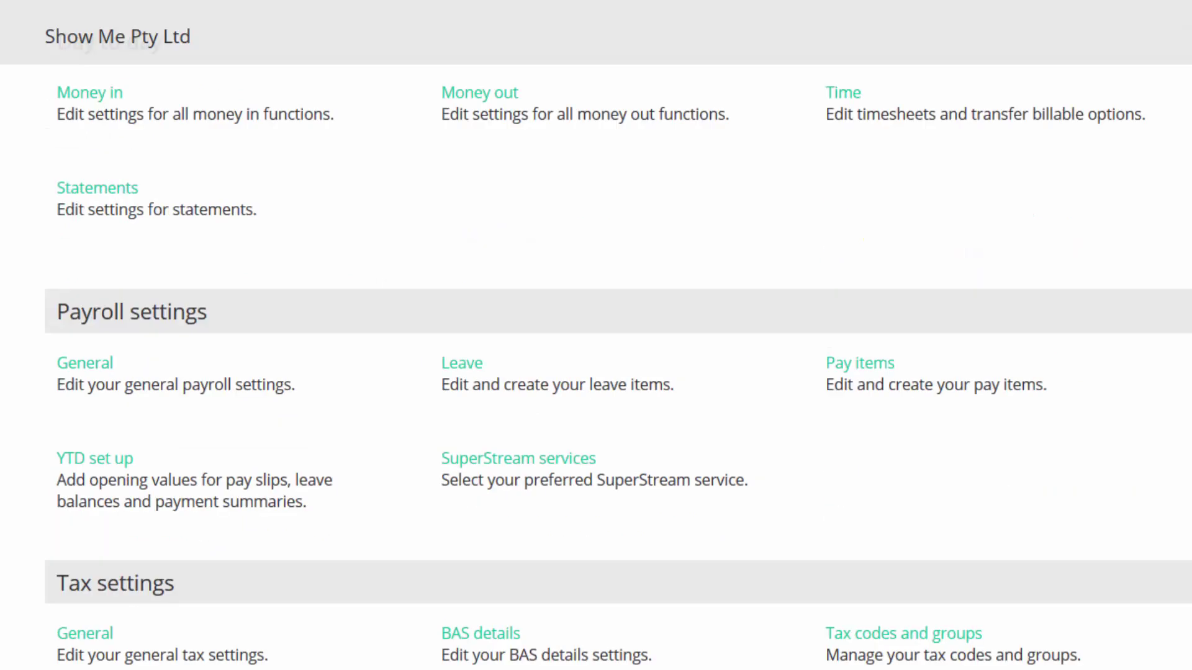
pyautogui.click(495, 645)
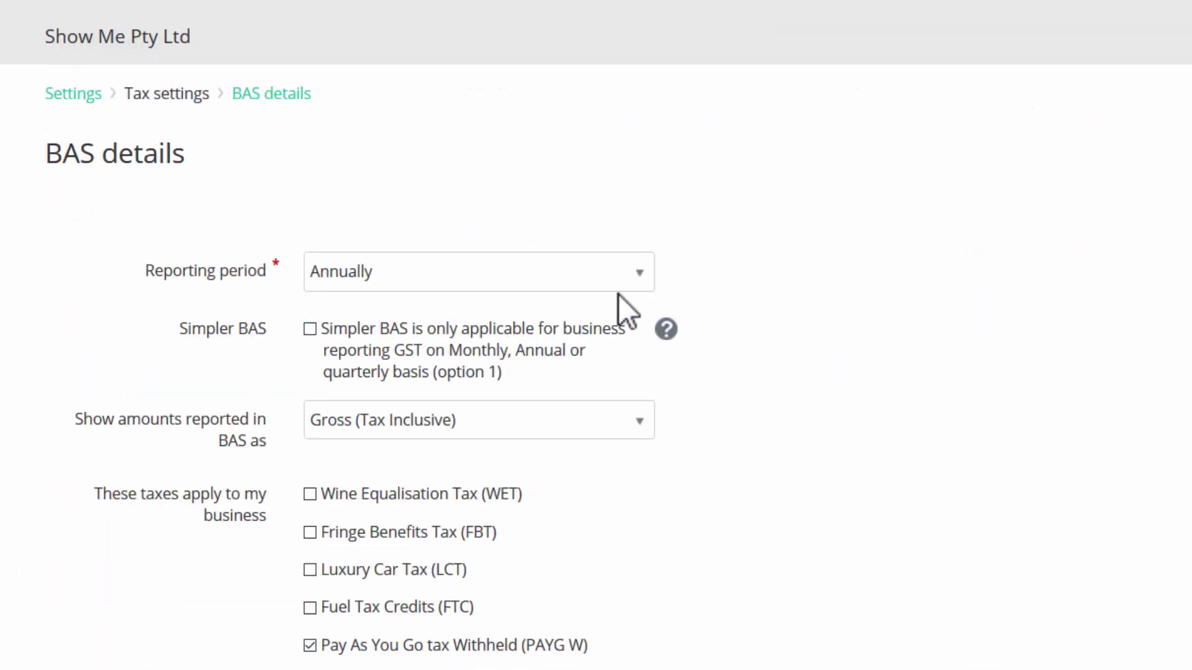
pyautogui.click(641, 273)
pyautogui.click(422, 381)
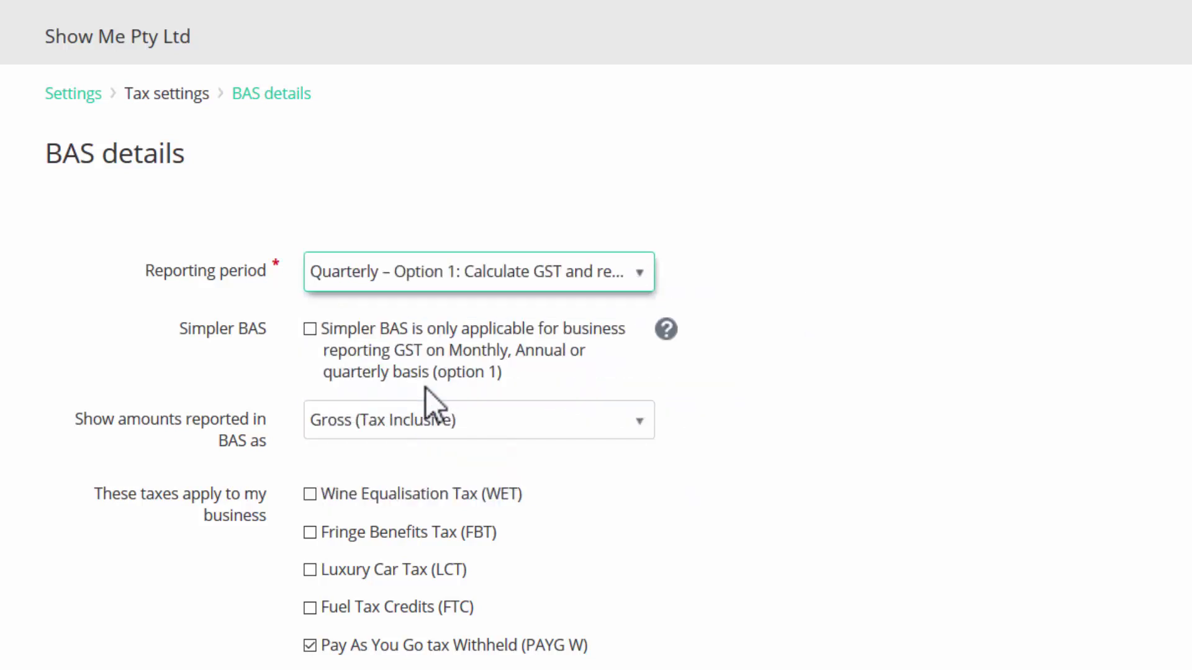
pyautogui.scroll(-3, 394, 355)
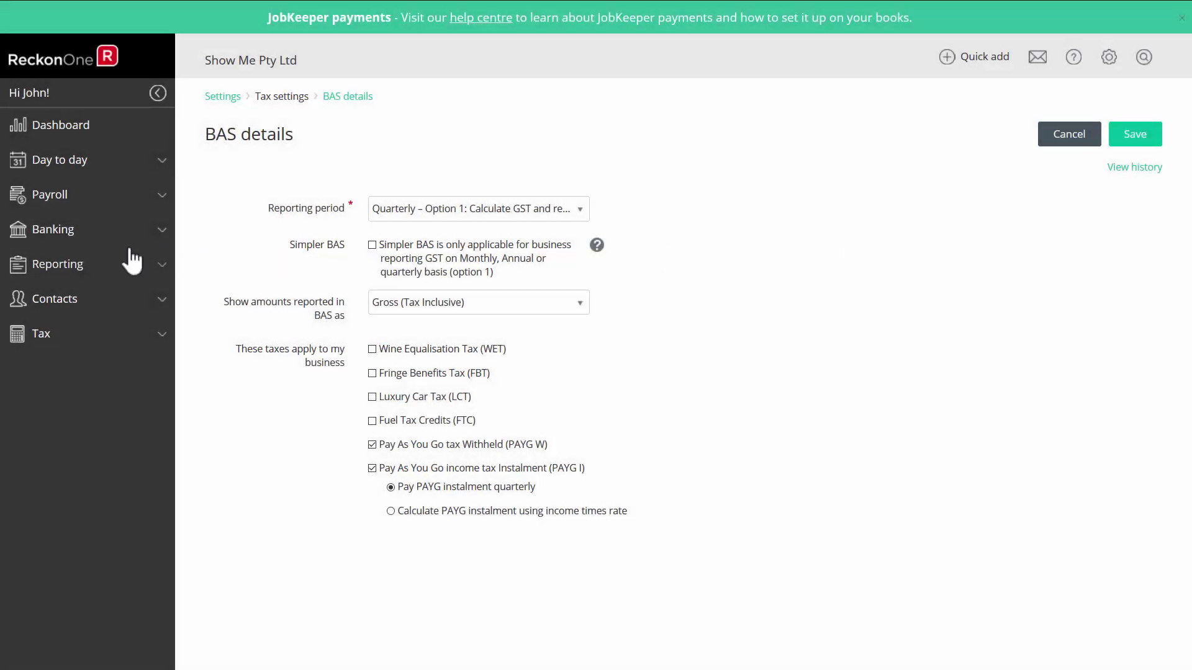
# Rename 'Bank Account' to 'ANZ Transactional Account' in Banking > Bank accounts and save.
pyautogui.click(81, 233)
pyautogui.click(73, 270)
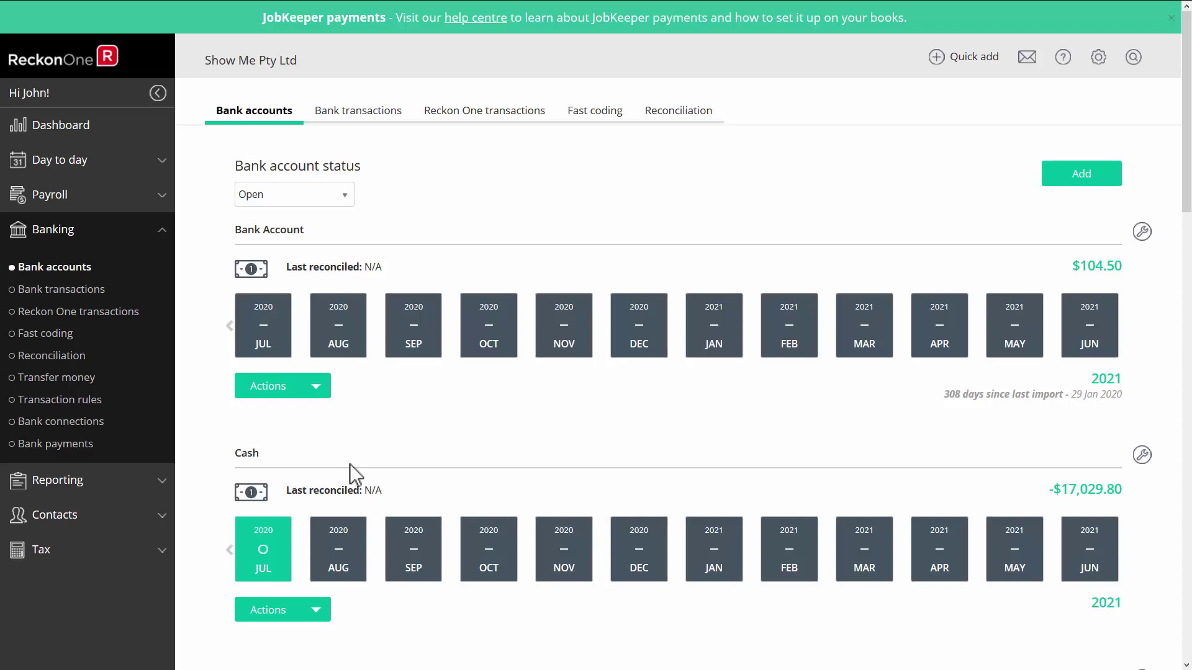
pyautogui.click(1142, 232)
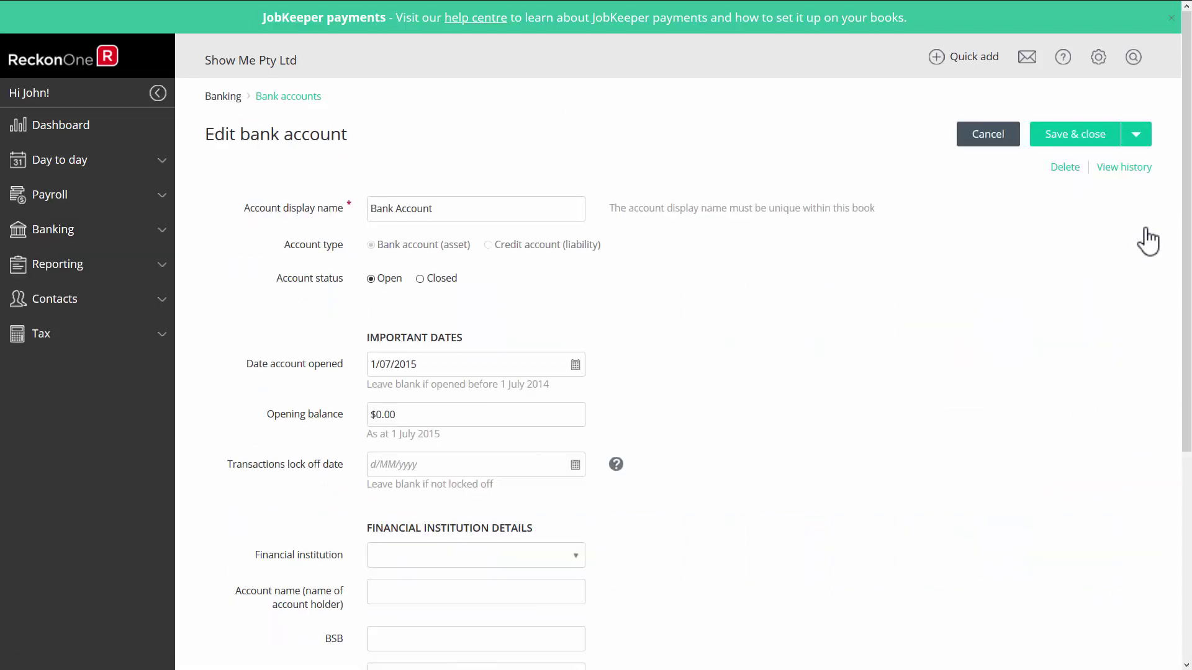
pyautogui.moveTo(373, 209); pyautogui.dragTo(459, 209)
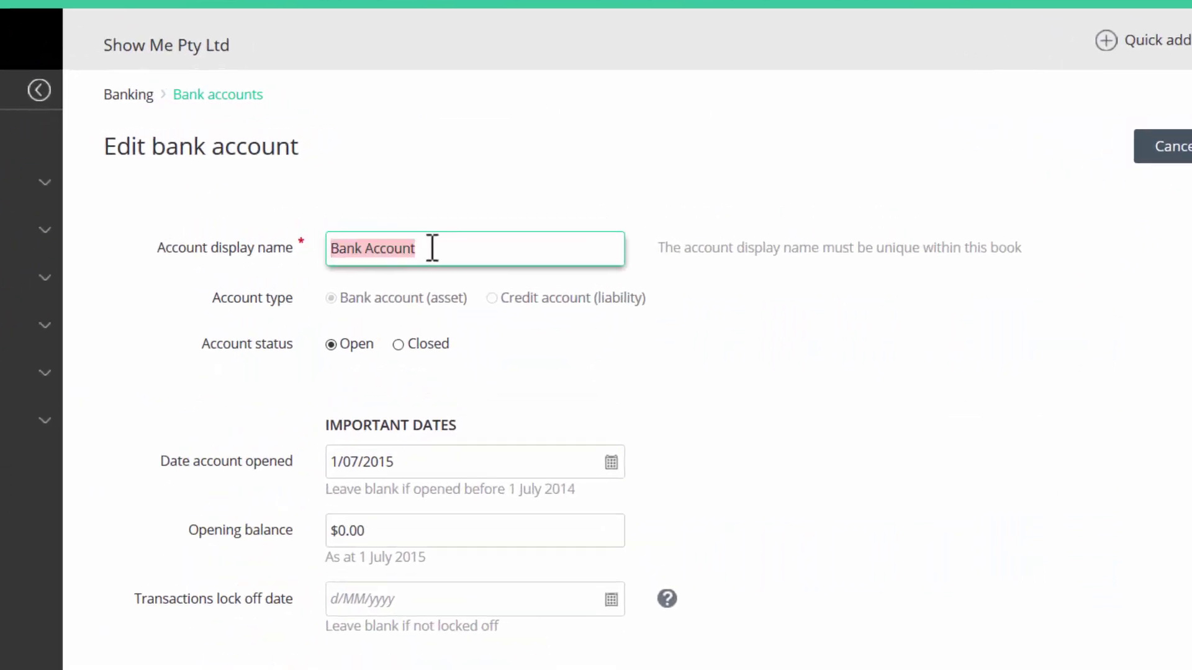
pyautogui.write('ANZ Transactional Account')
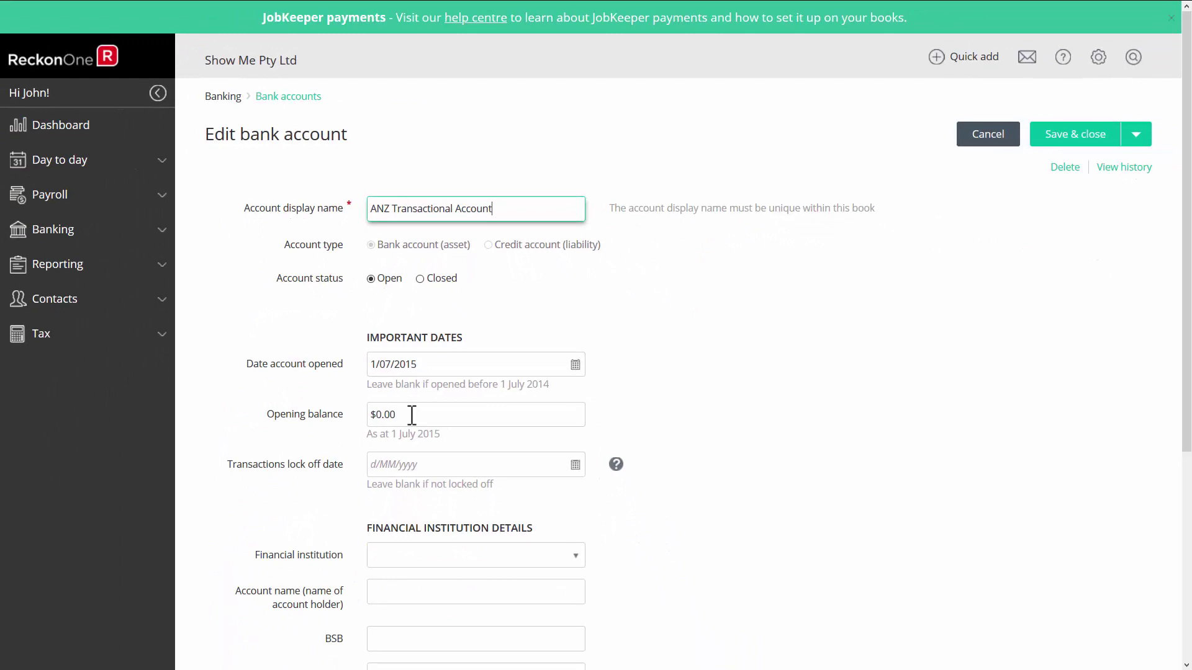
pyautogui.click(1074, 138)
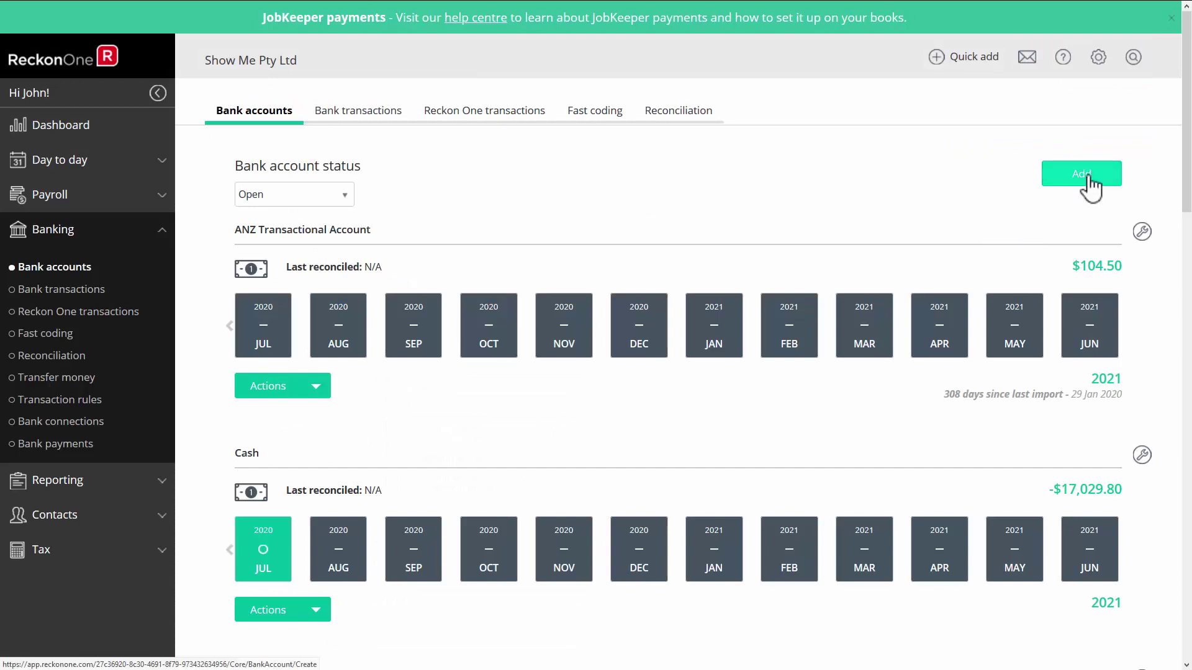
# Add a new credit account named ANZ Rewards Platinum with a $0.00 balance.
pyautogui.click(1082, 175)
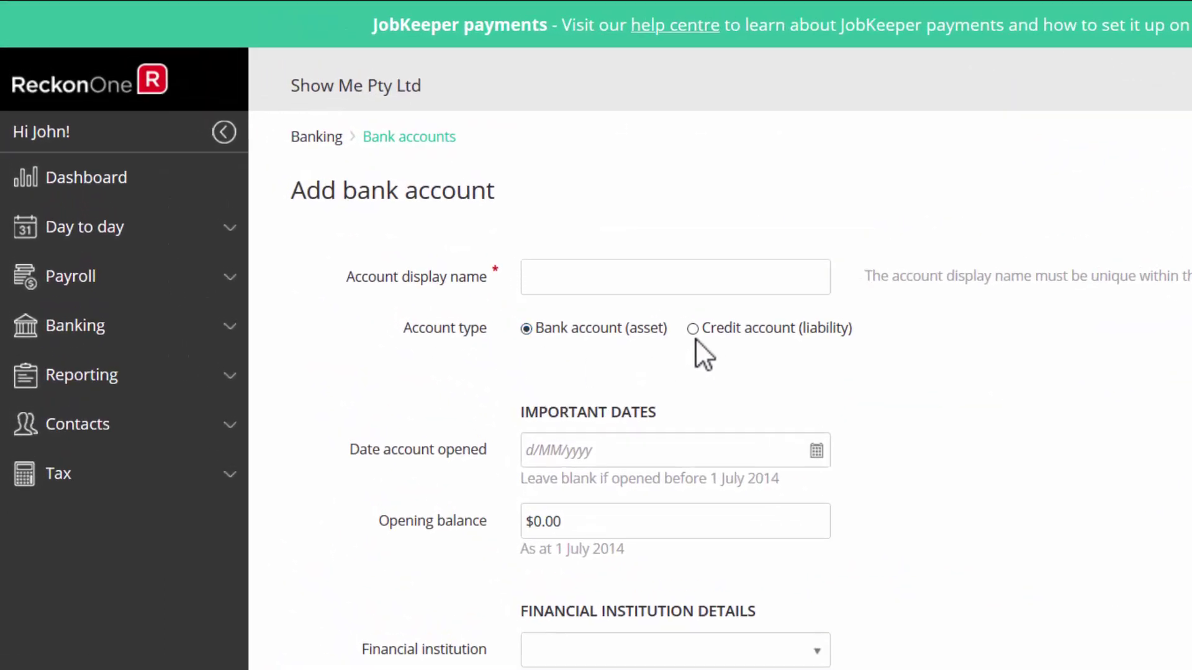
pyautogui.click(693, 329)
pyautogui.click(542, 279)
pyautogui.write('ANZ R')
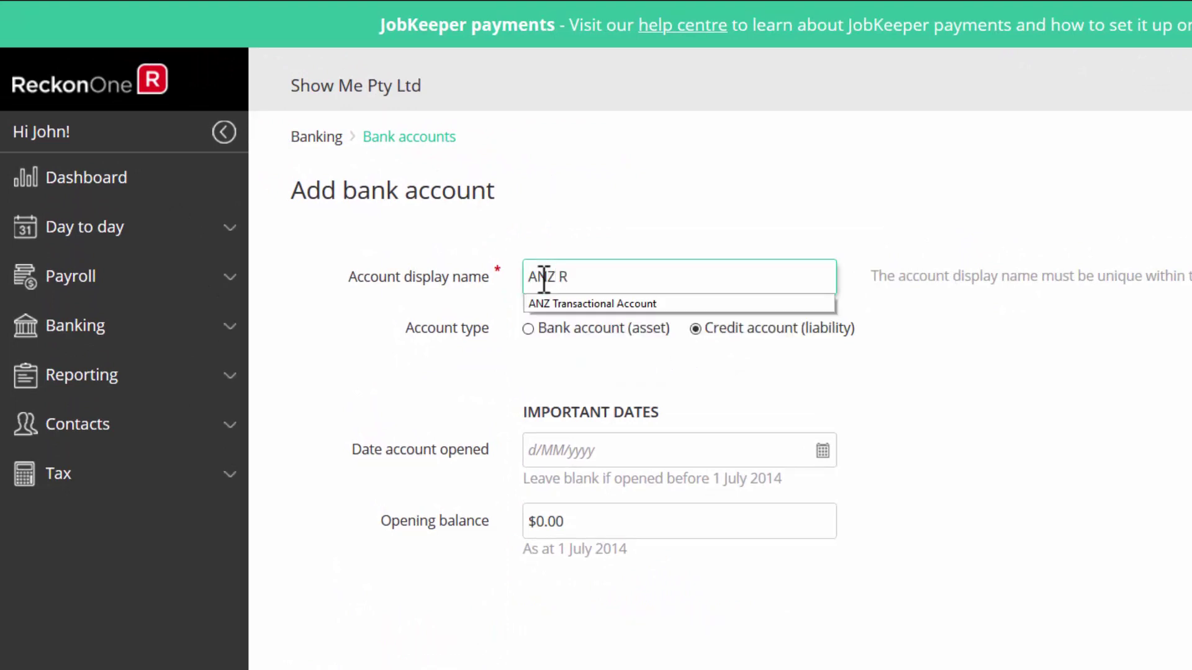
pyautogui.write('ewards Platinum')
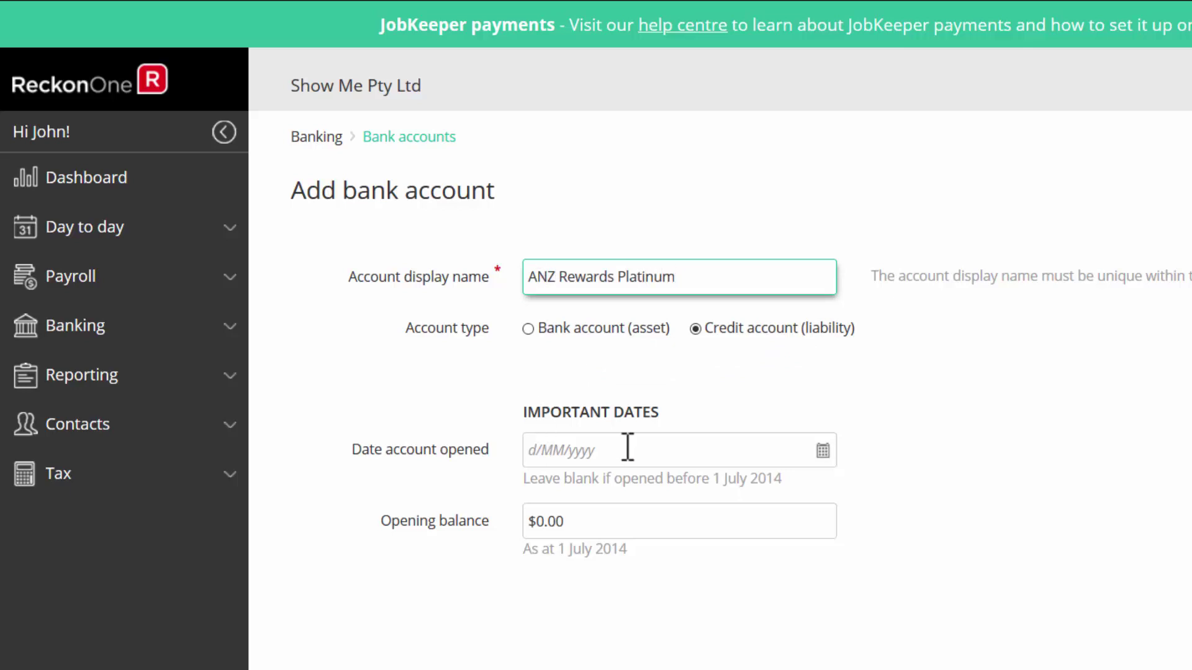
pyautogui.click(628, 448)
pyautogui.click(607, 520)
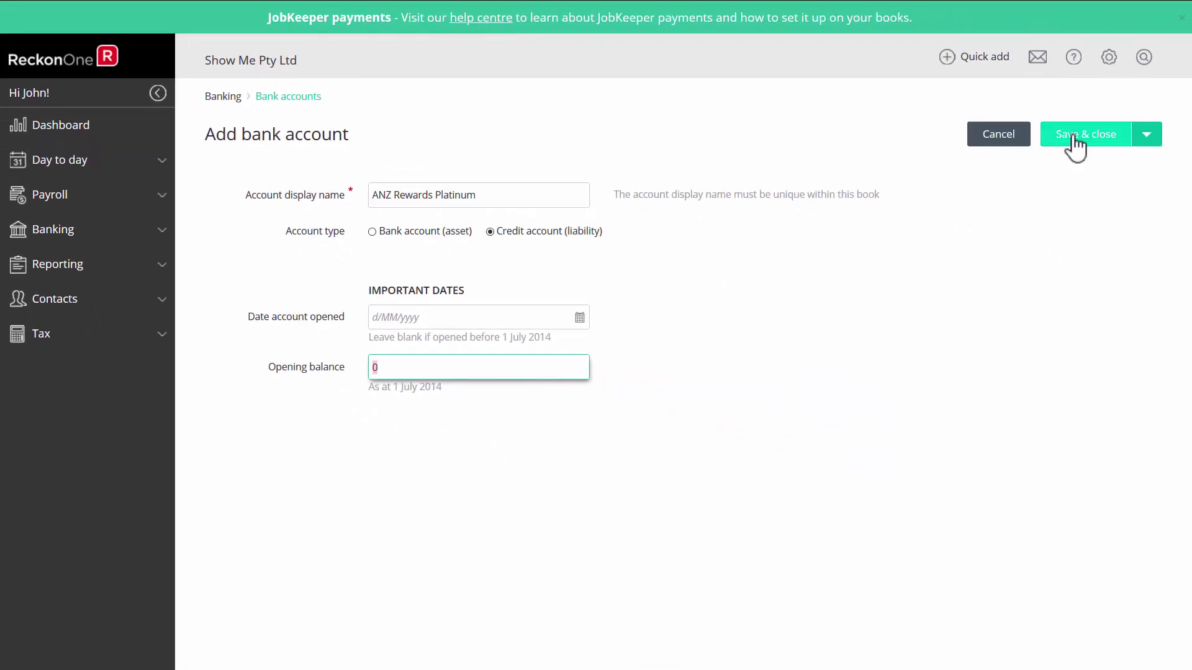
pyautogui.click(1075, 144)
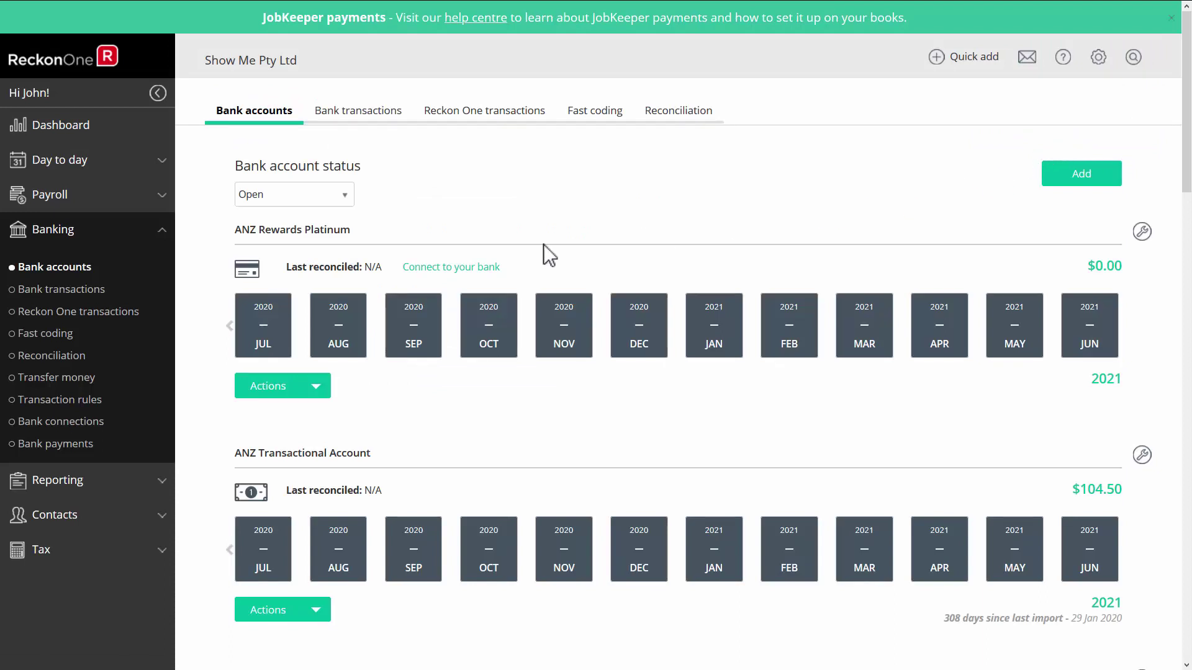
# Open Day to day > Receive money and zoom the page in.
pyautogui.click(74, 167)
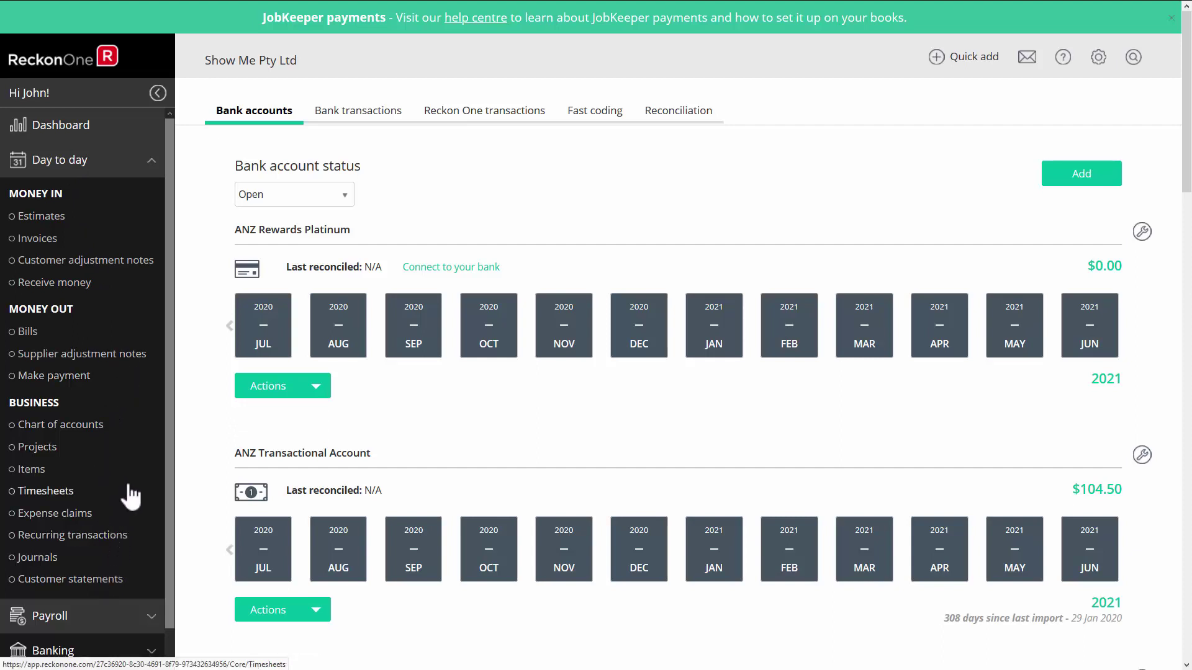
pyautogui.click(73, 289)
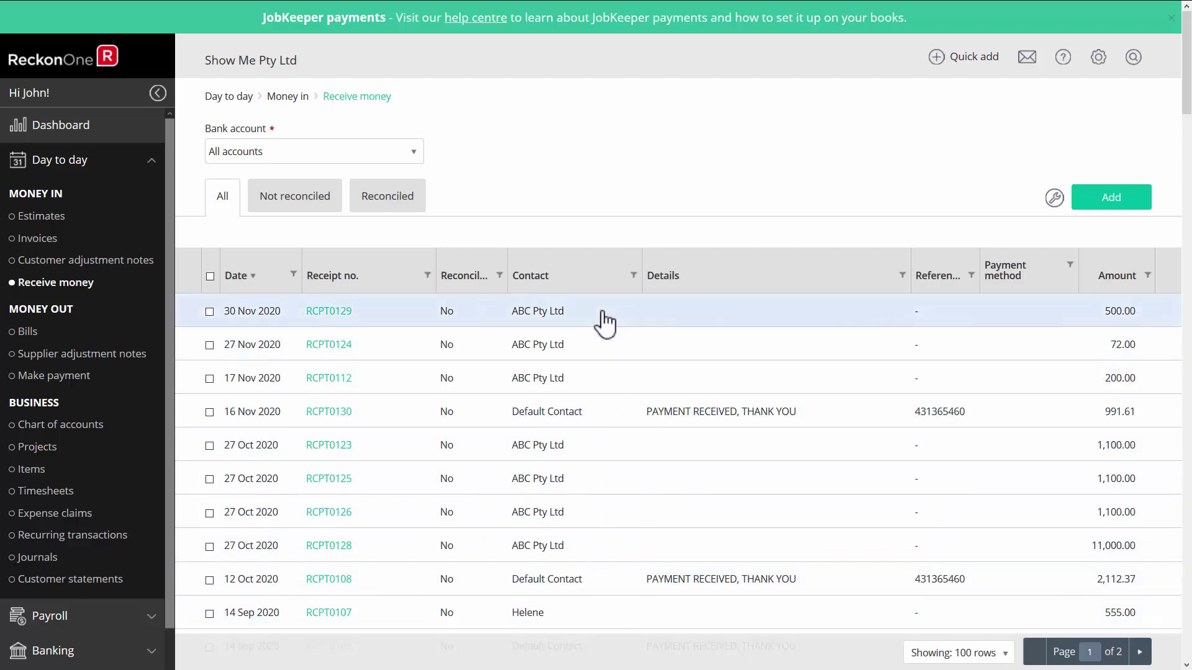
pyautogui.hotkey('ctrl', '+')
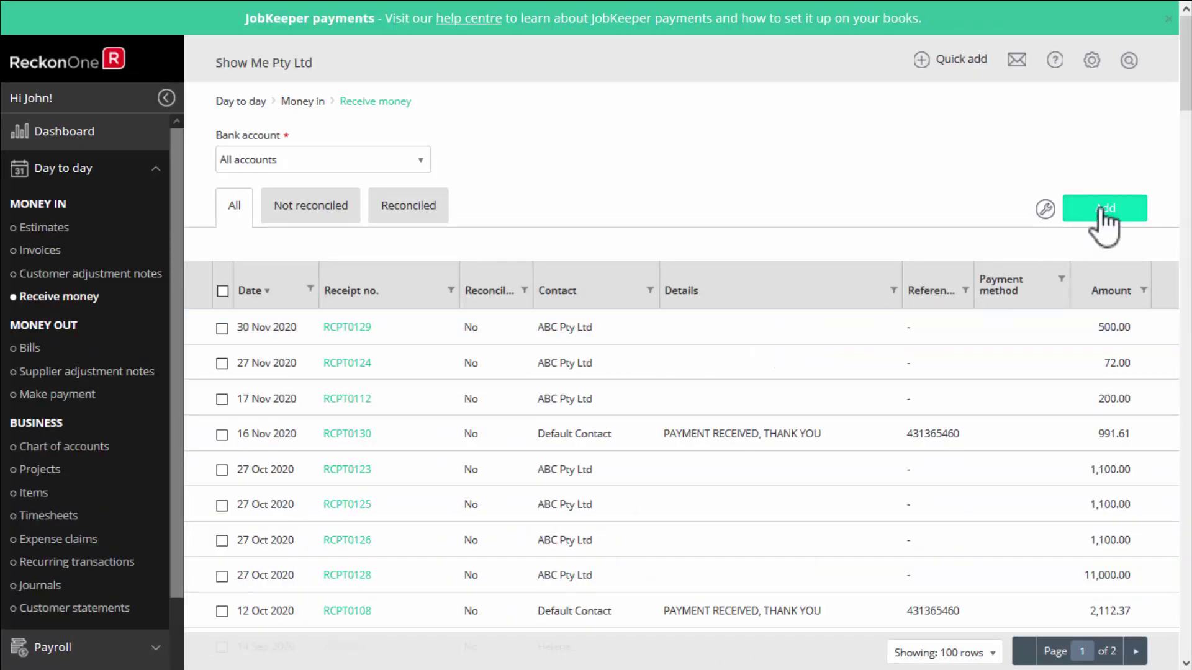
# Start a new receipt and create the contact 'Cash Customer' from its Contact dropdown.
pyautogui.click(1100, 209)
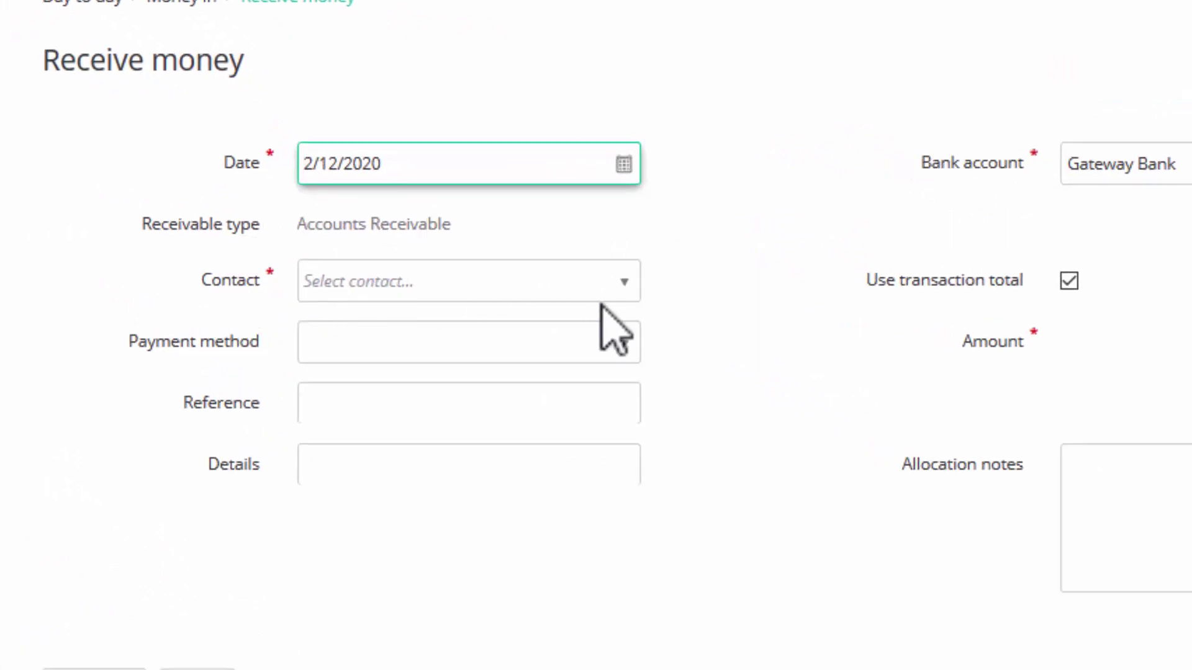
pyautogui.click(623, 282)
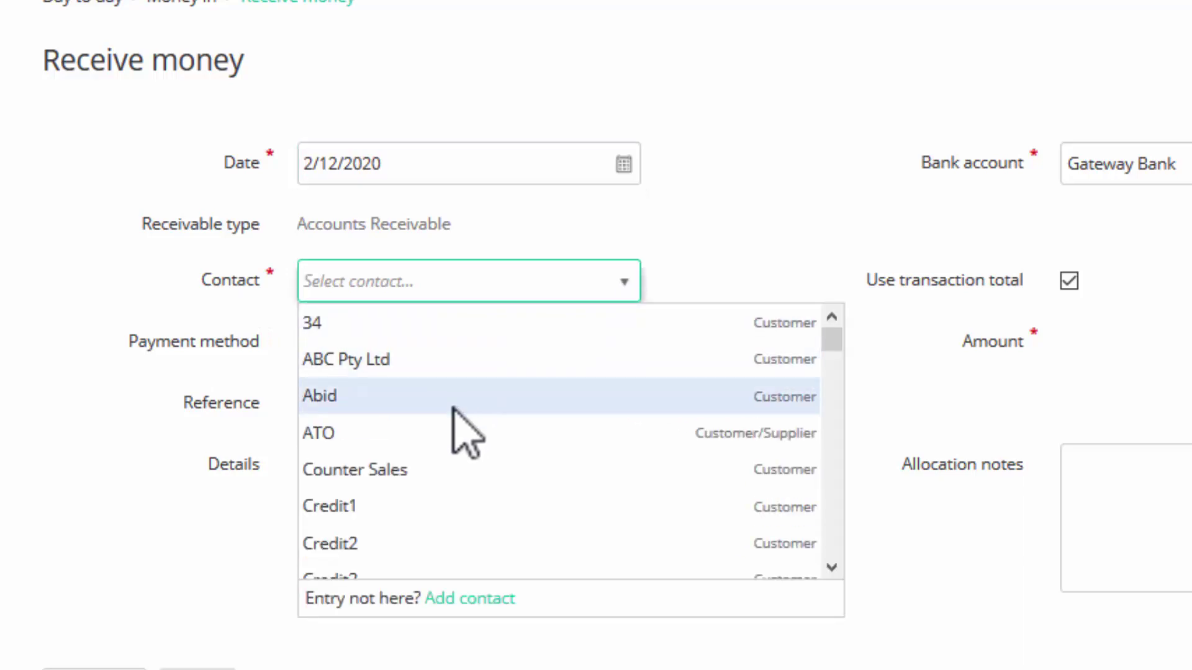
pyautogui.click(478, 599)
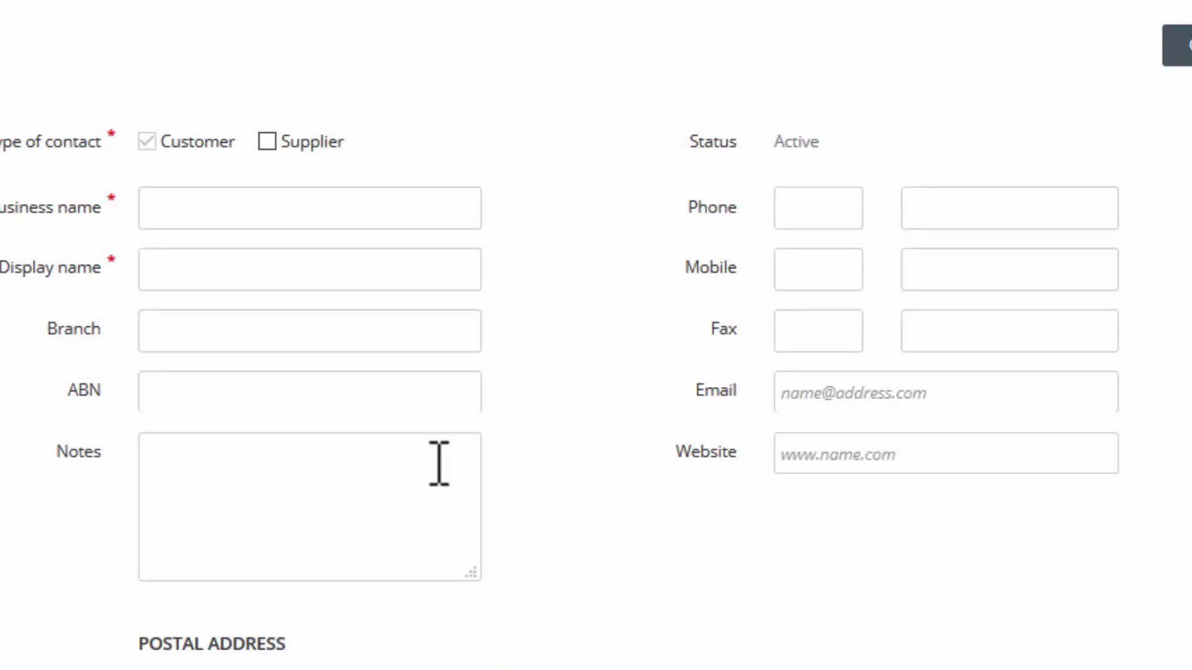
pyautogui.click(193, 205)
pyautogui.write('Cash Cu')
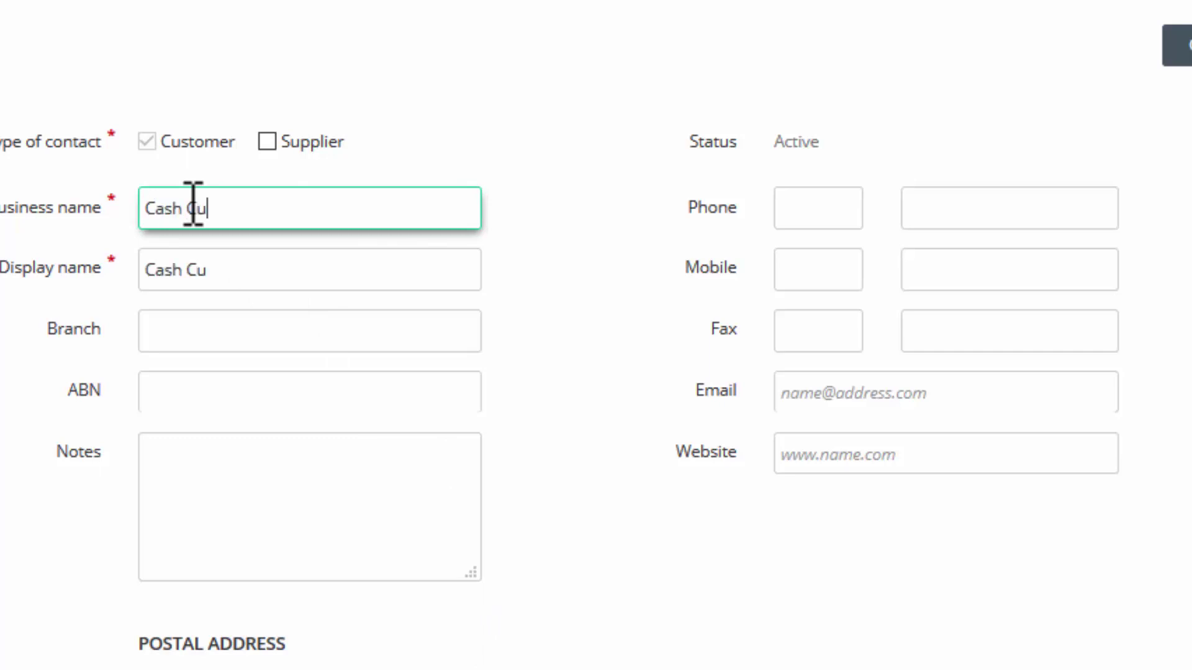
pyautogui.write('stomer')
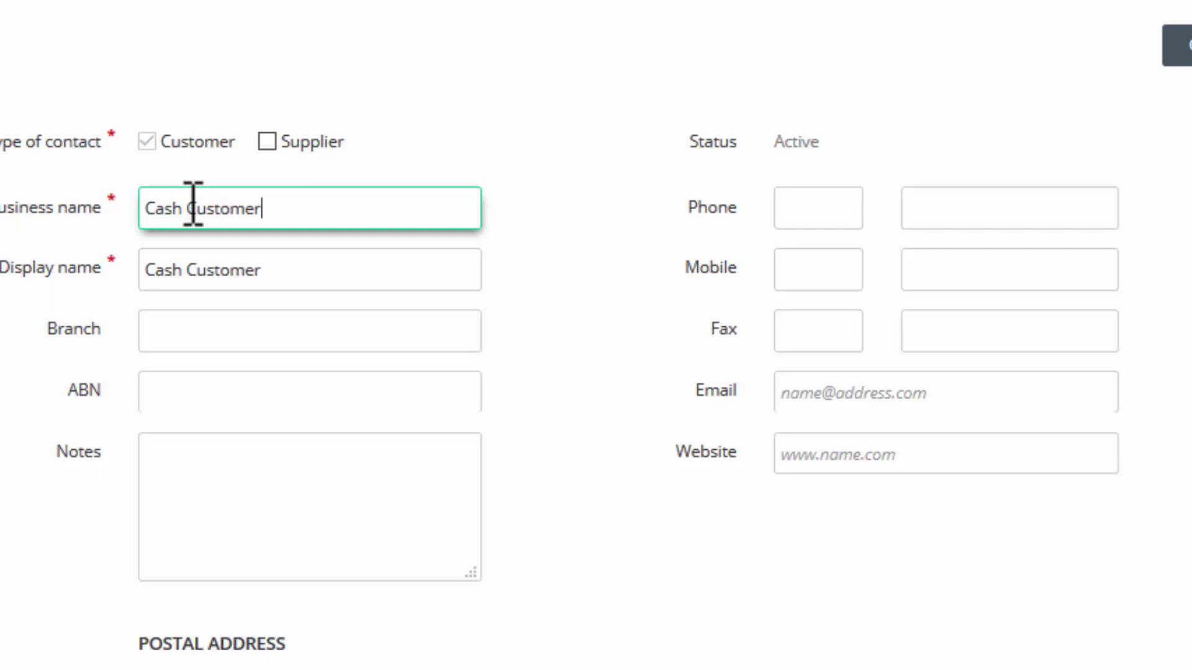
pyautogui.click(195, 397)
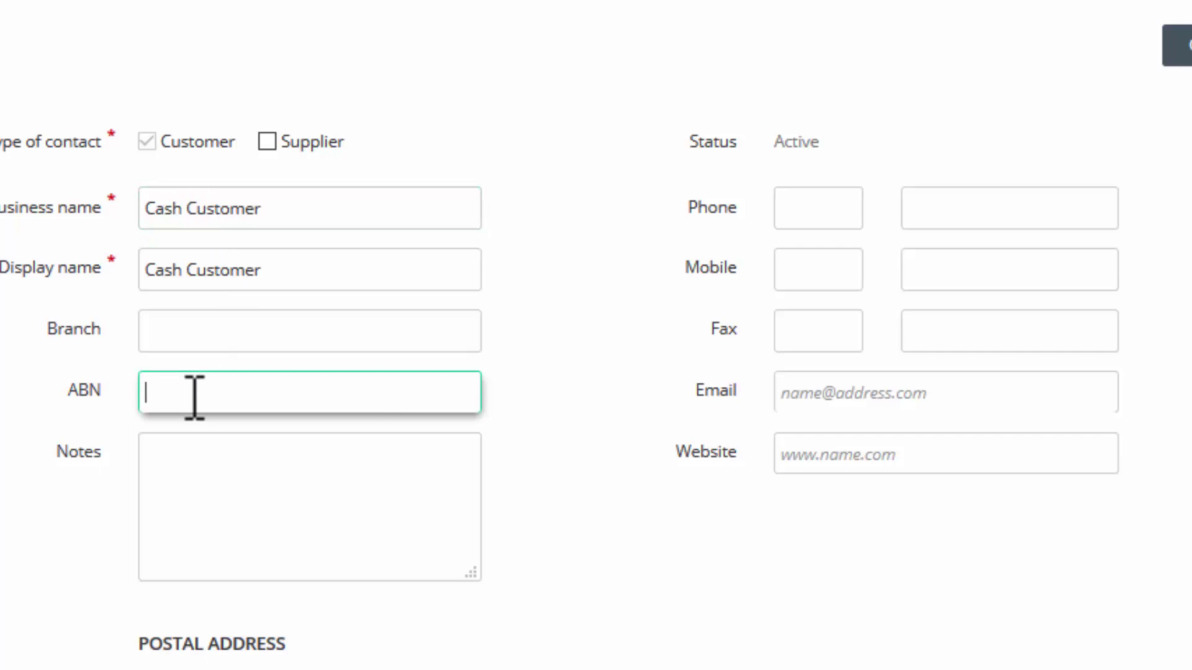
pyautogui.click(992, 397)
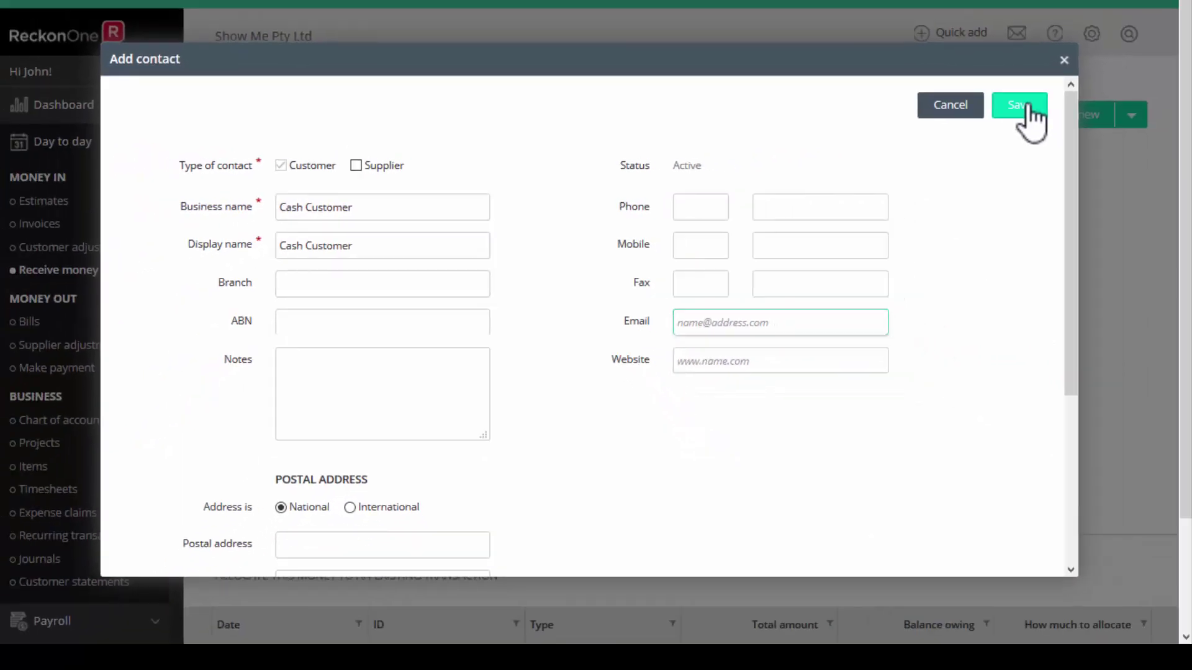
pyautogui.click(1079, 95)
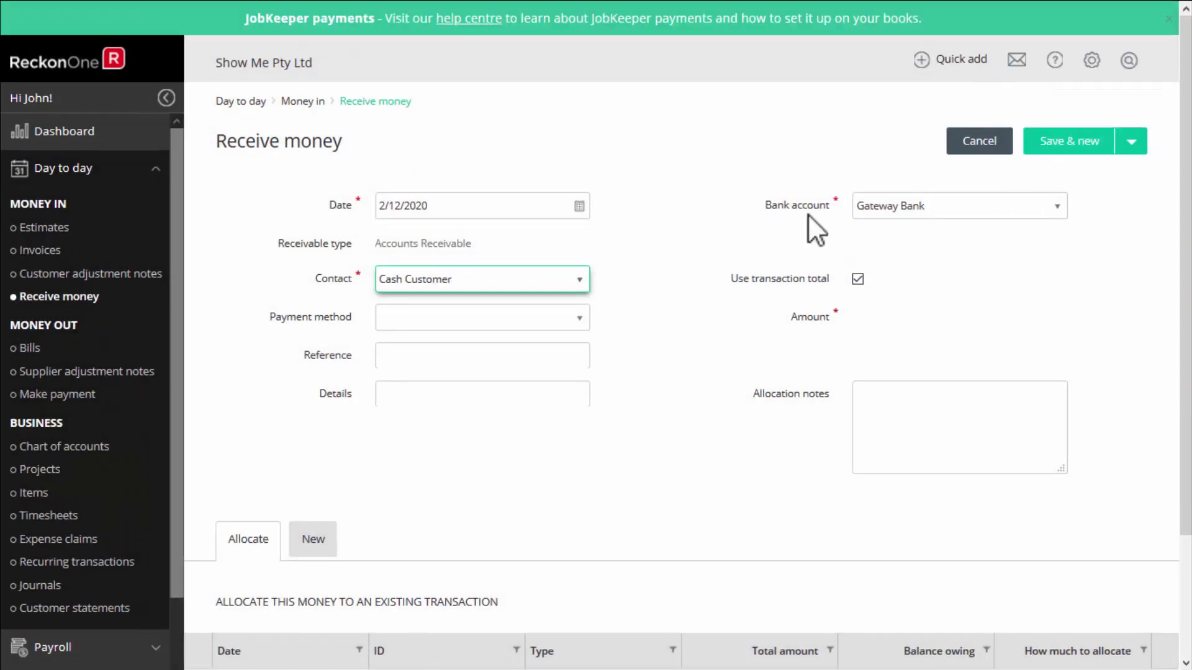
# Choose ANZ Transactional Account in place of Gateway Bank as the receipt's bank account.
pyautogui.click(1059, 211)
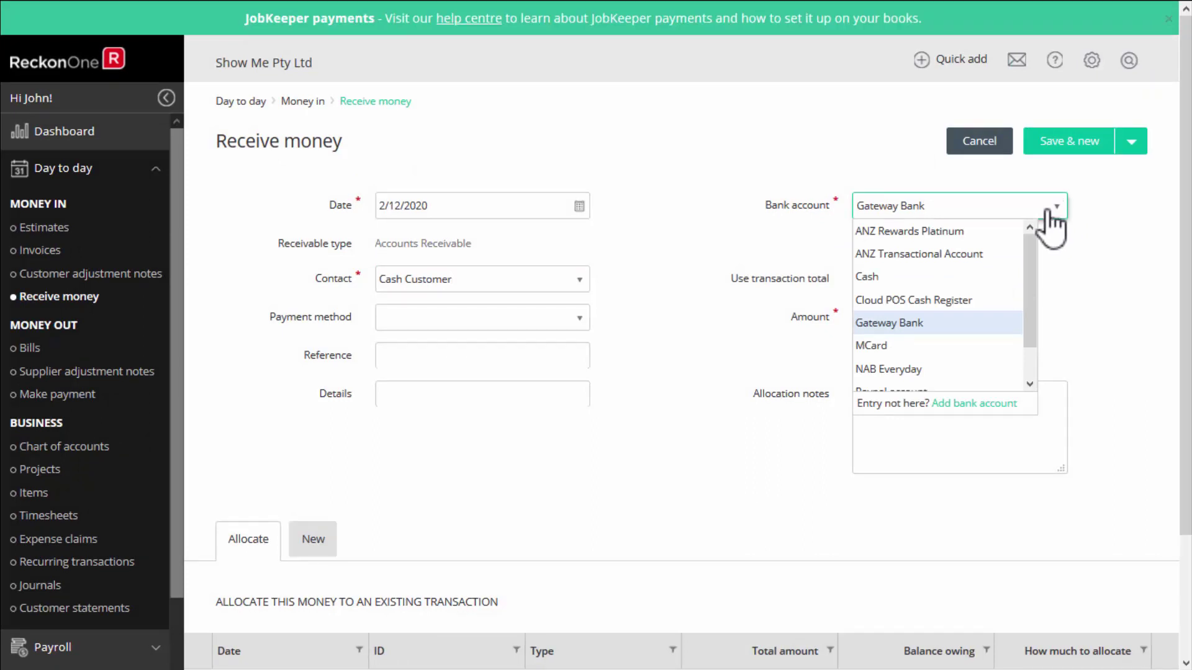
pyautogui.click(966, 255)
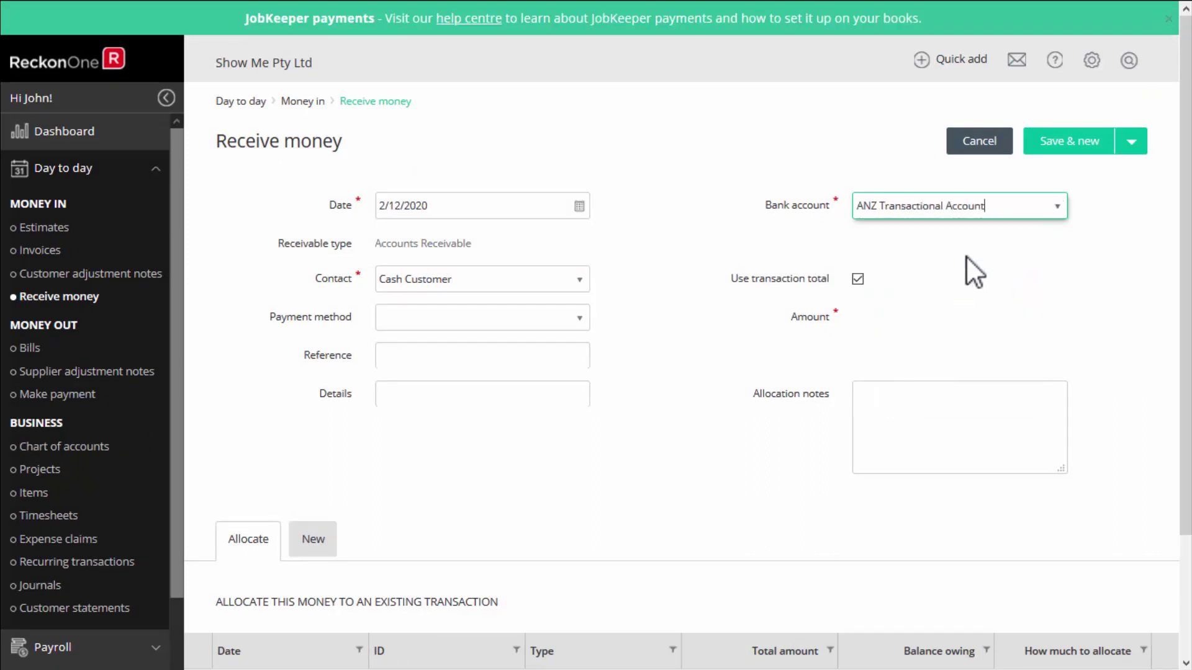
pyautogui.moveTo(1098, 69)
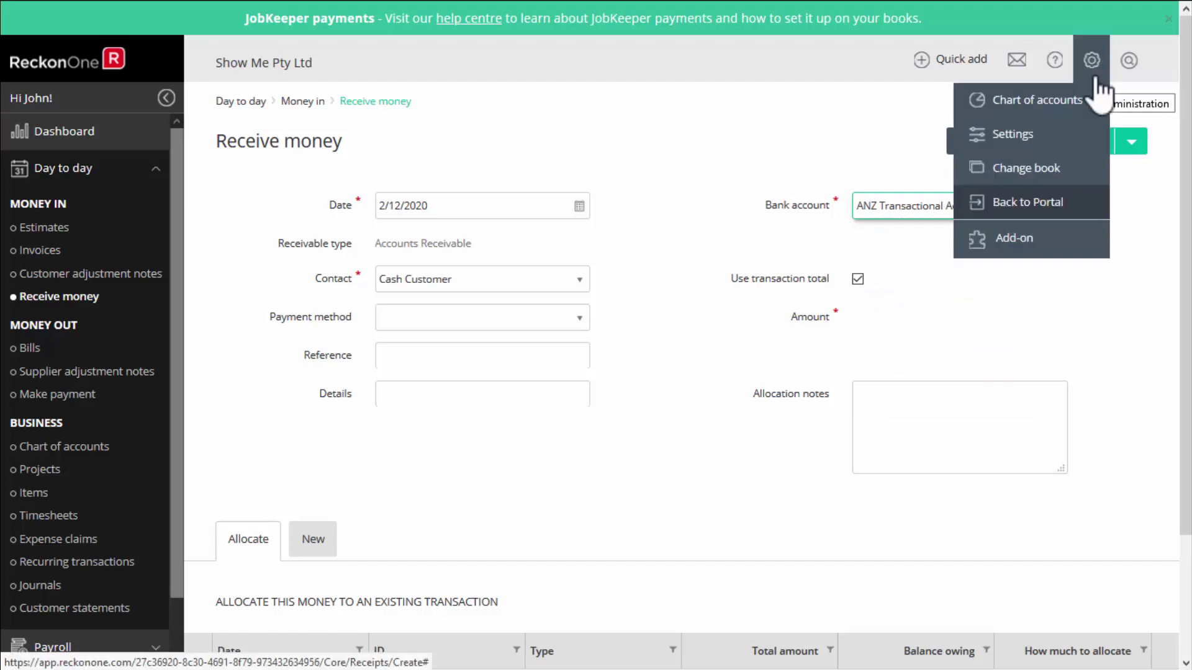
# Open Settings in a new tab and set the Money in default bank account to ANZ Transactional Account.
pyautogui.rightClick(1055, 137)
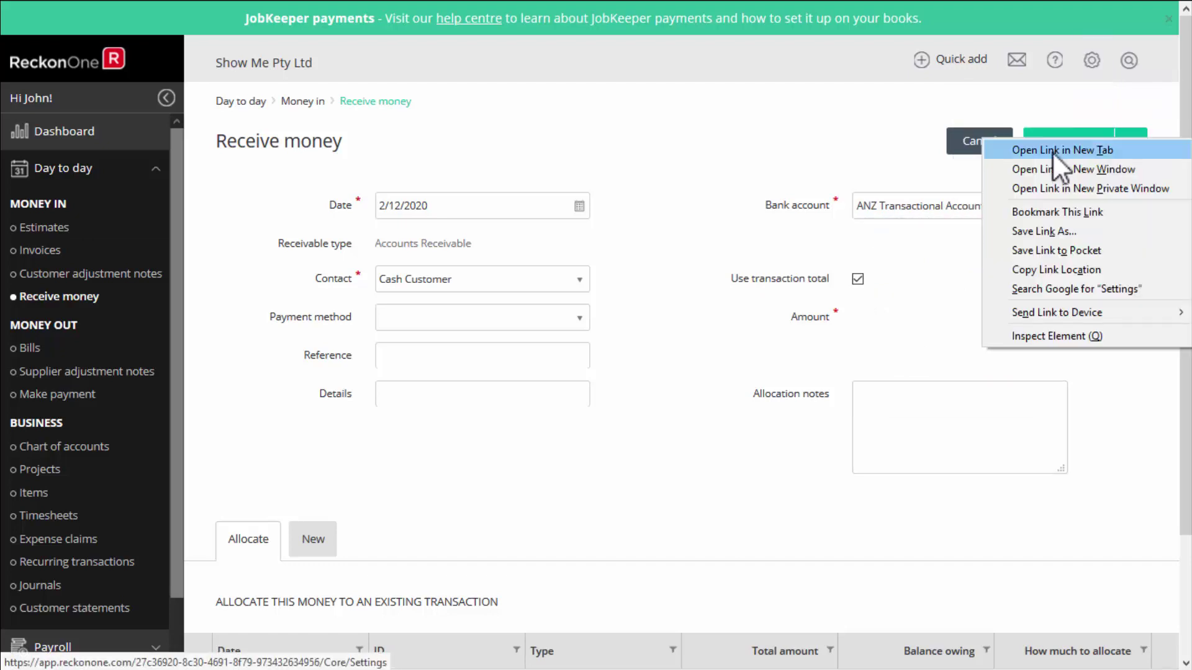
pyautogui.click(1055, 150)
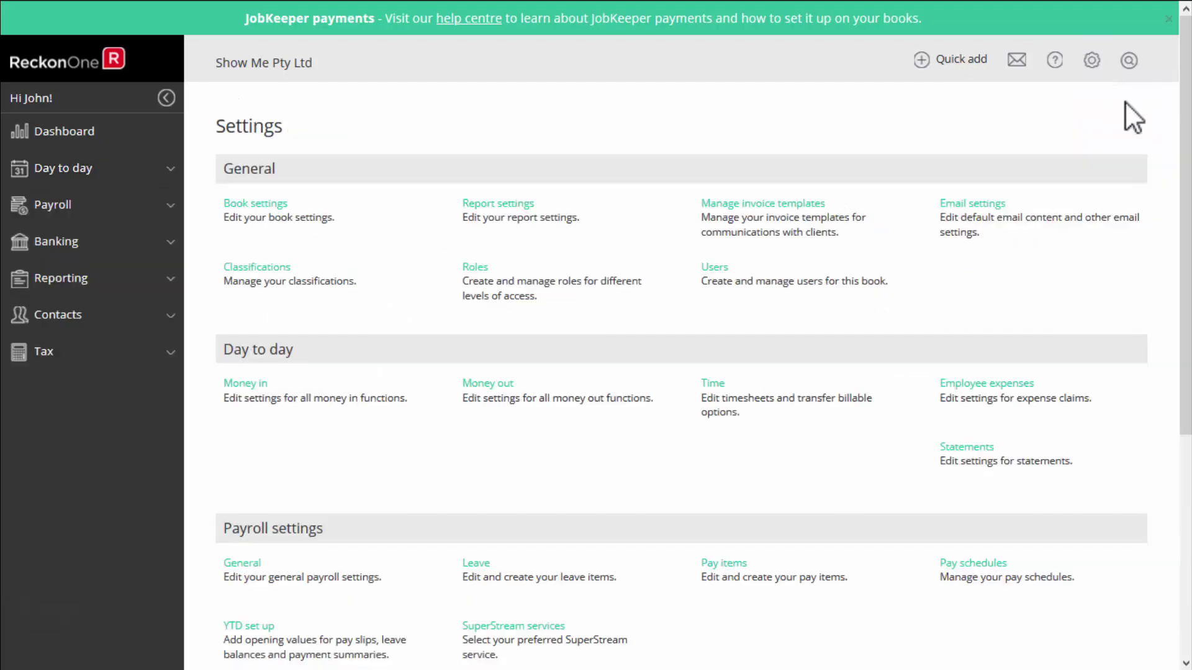
pyautogui.click(247, 384)
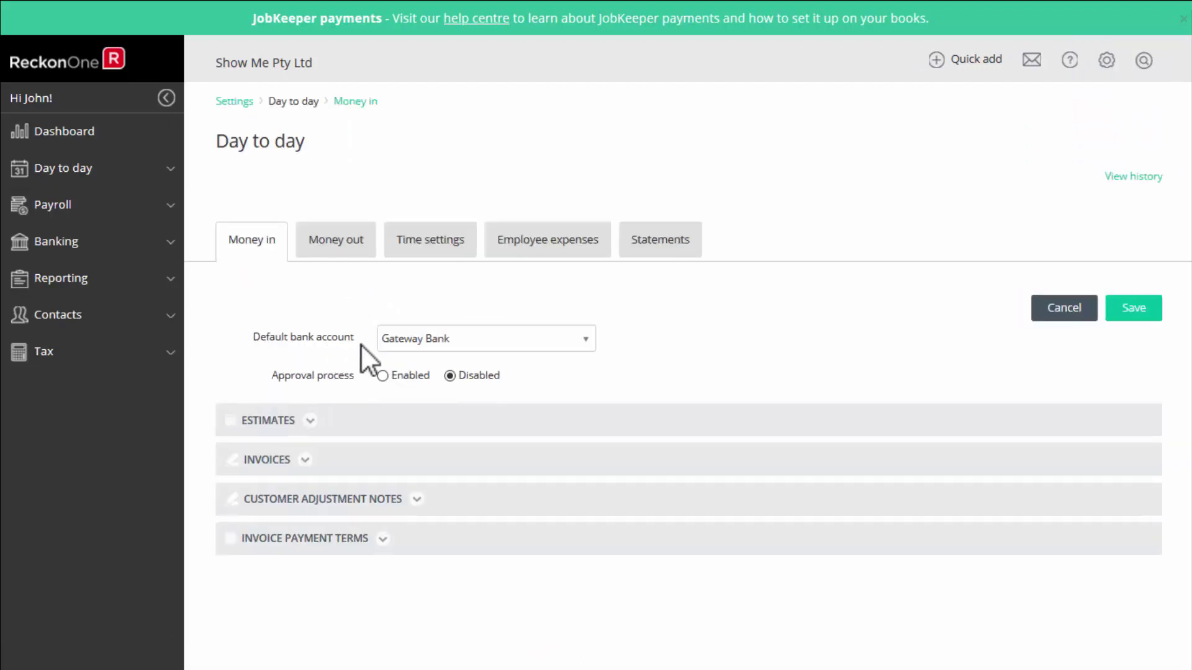
pyautogui.click(586, 339)
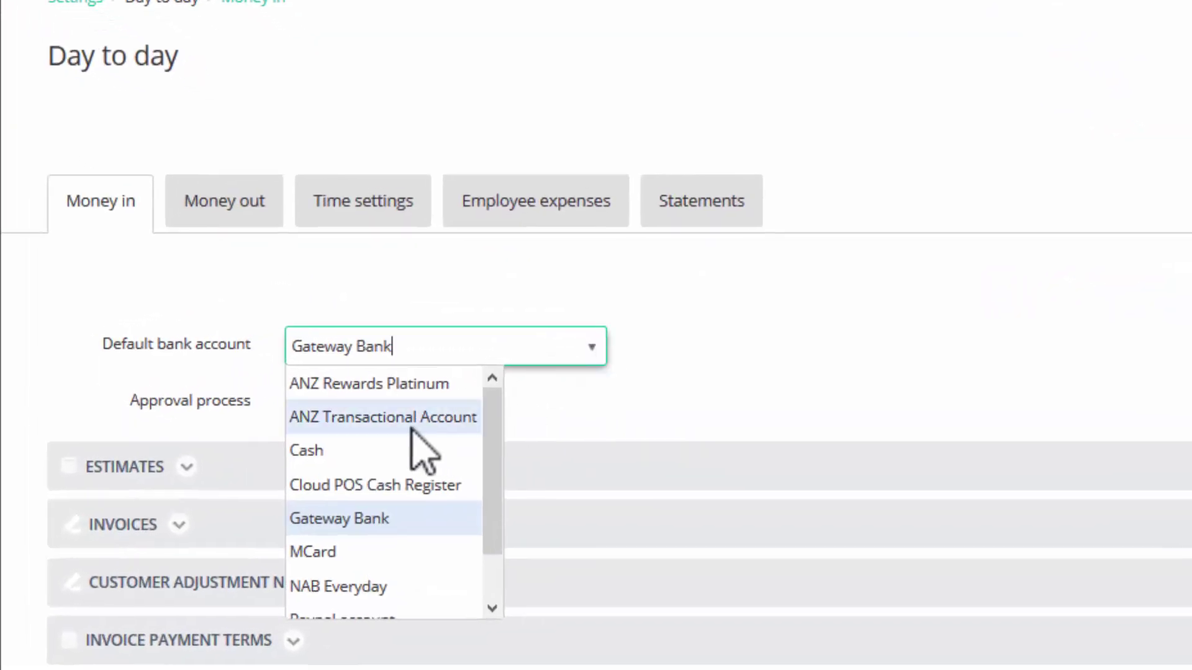
pyautogui.click(409, 417)
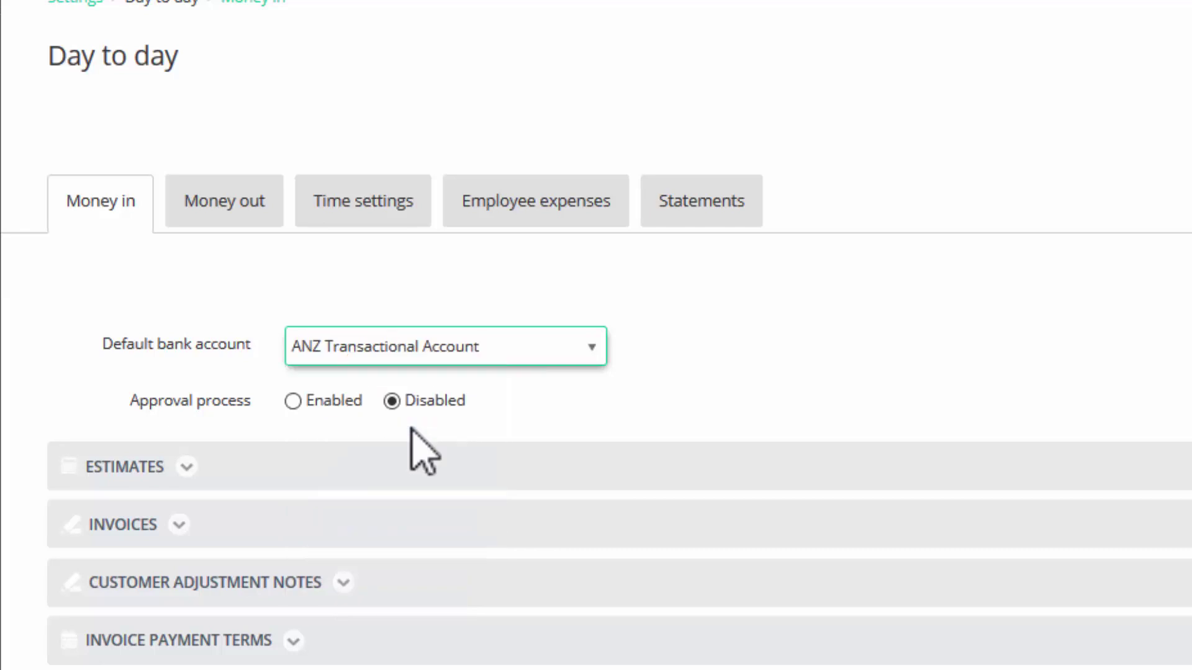
# Save that change and make ANZ Transactional Account the Money out default as well.
pyautogui.click(236, 208)
pyautogui.click(700, 398)
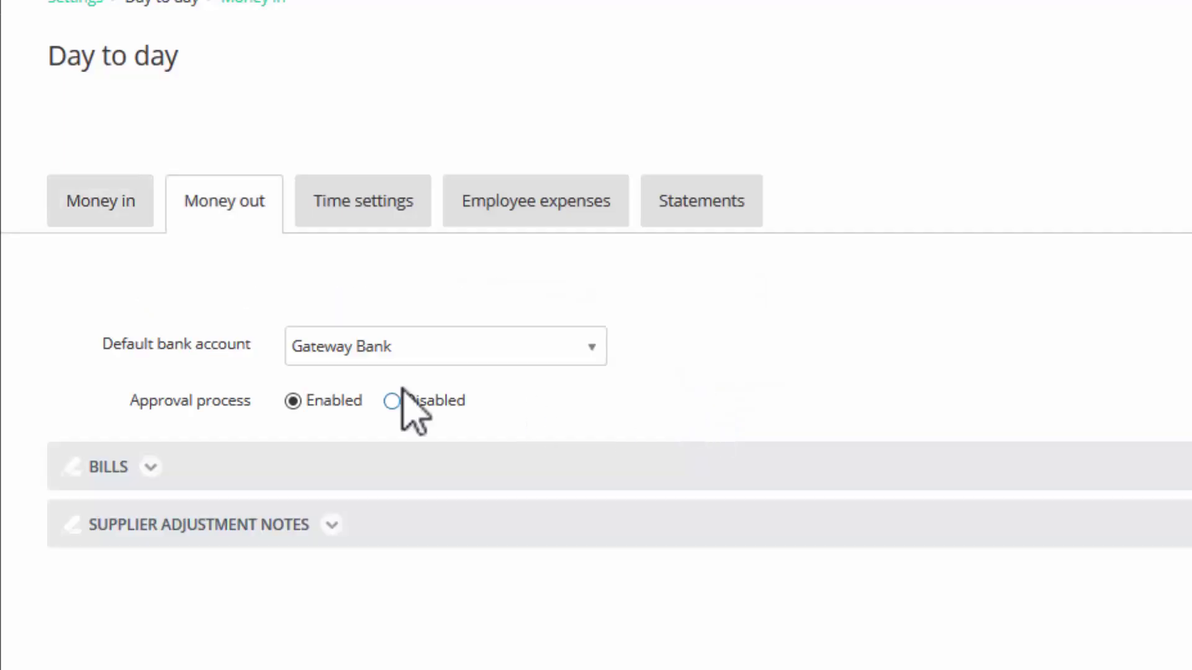
pyautogui.click(593, 346)
pyautogui.click(428, 418)
pyautogui.click(1111, 302)
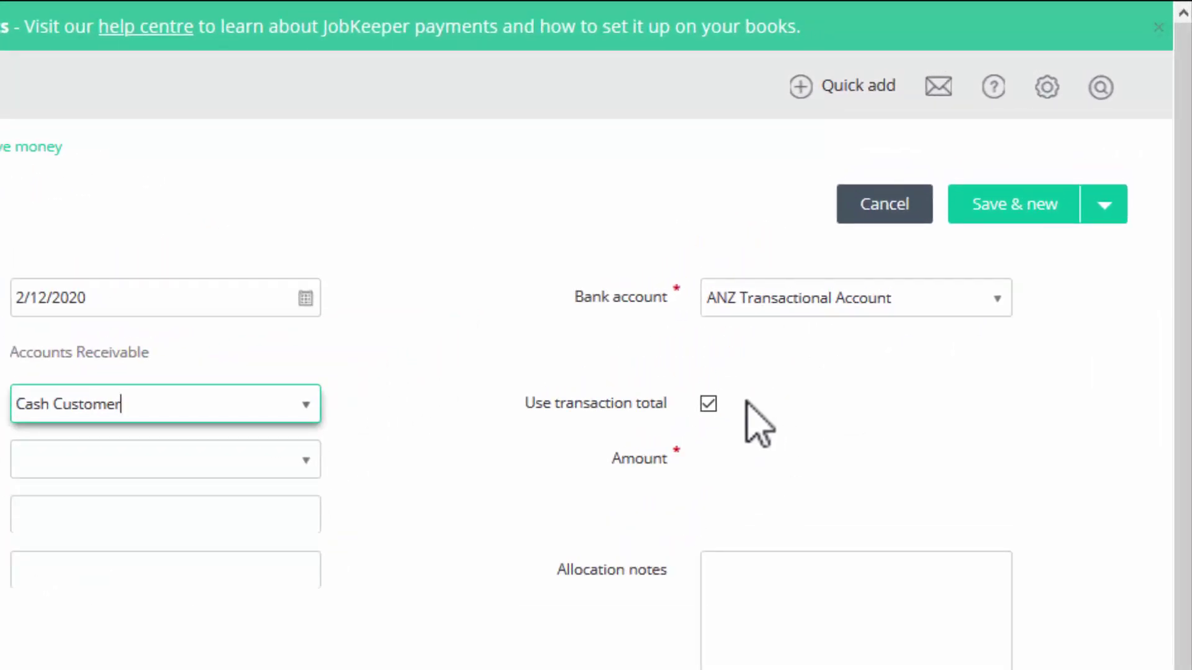
# Keep the transaction total as the amount and allocate the receipt to a new transaction.
pyautogui.click(708, 404)
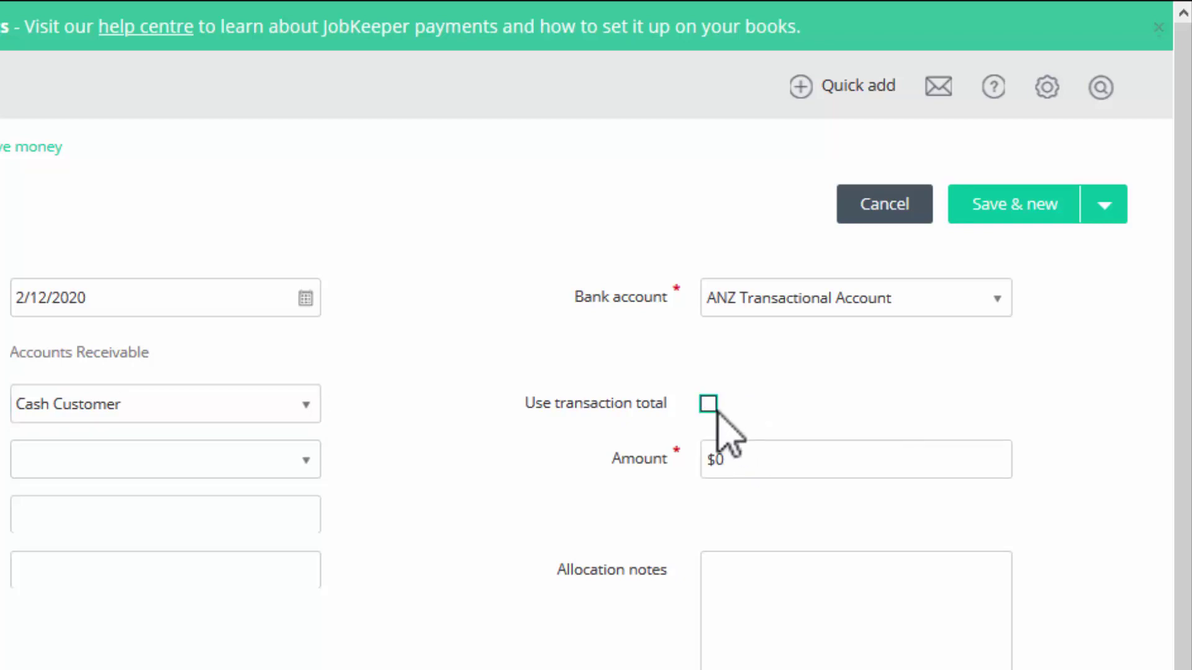
pyautogui.click(715, 409)
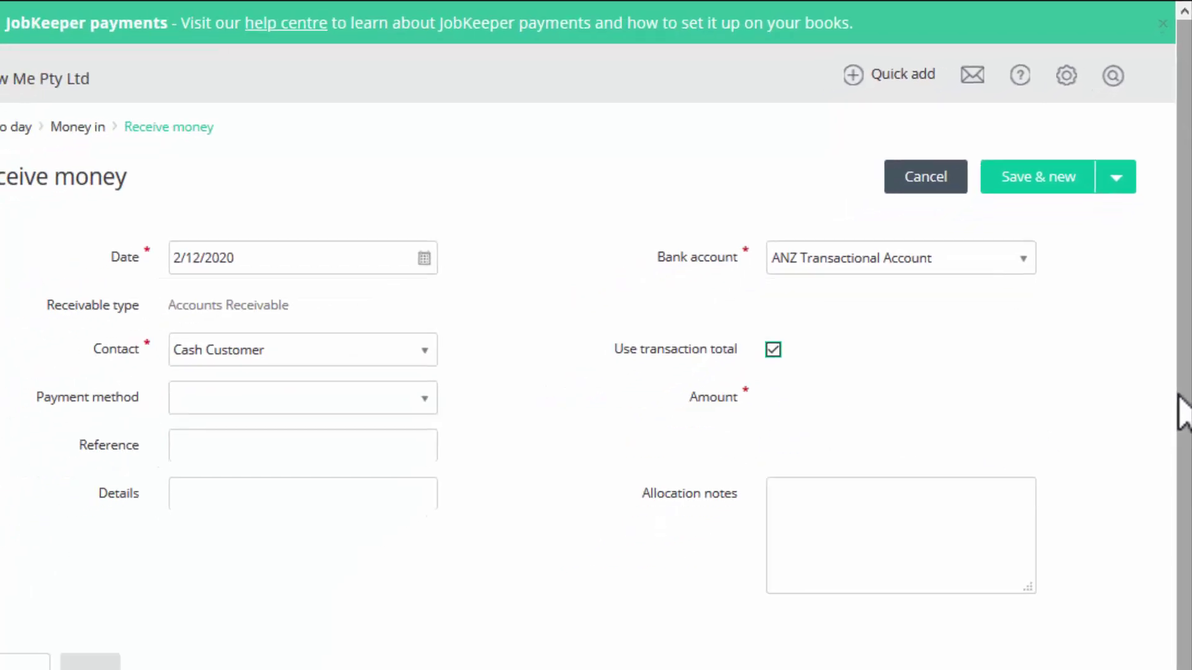
pyautogui.scroll(-3, 1182, 411)
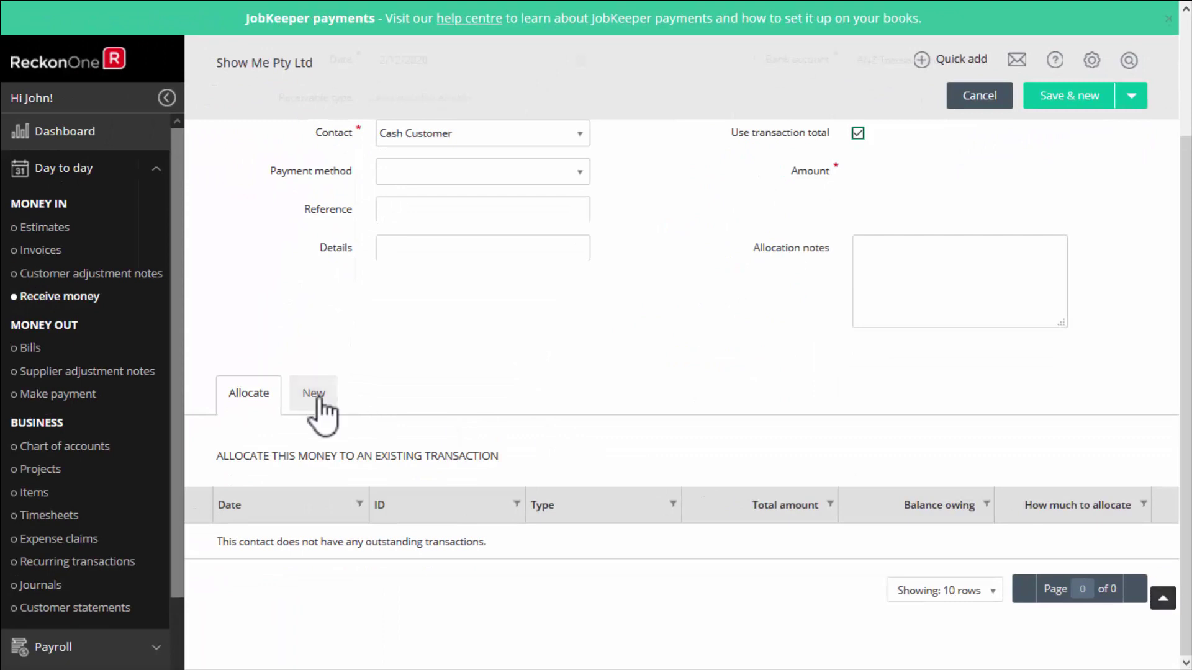
pyautogui.click(315, 396)
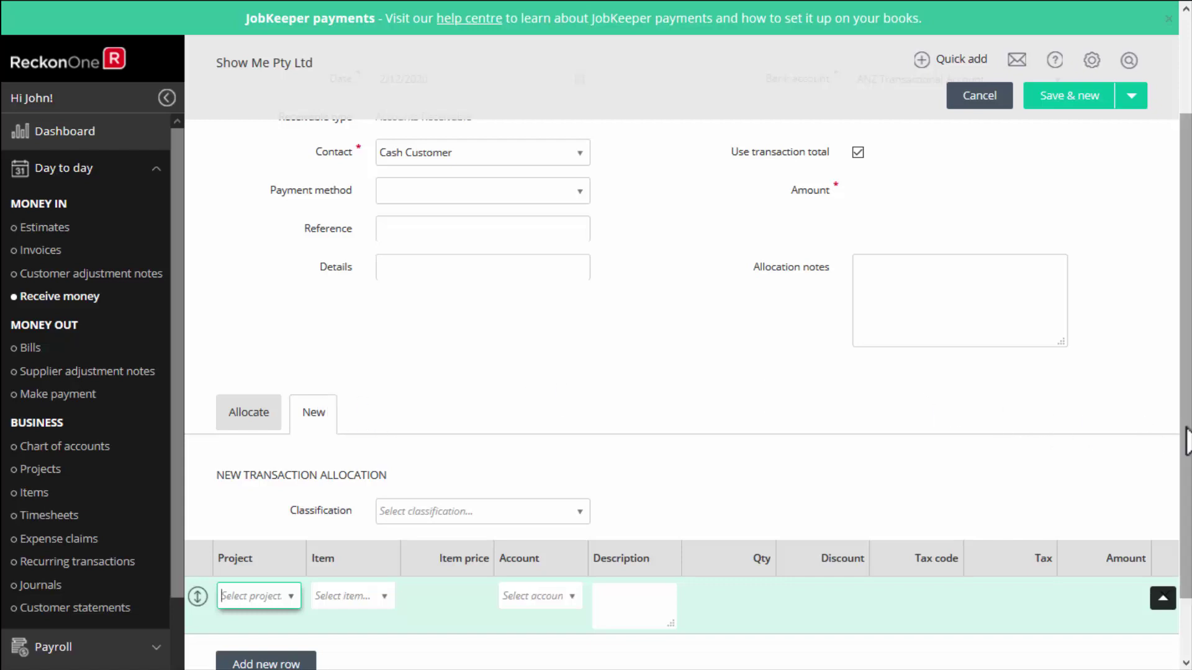
# Add an allocation line and search its account list for 'S'.
pyautogui.scroll(-2, 1029, 412)
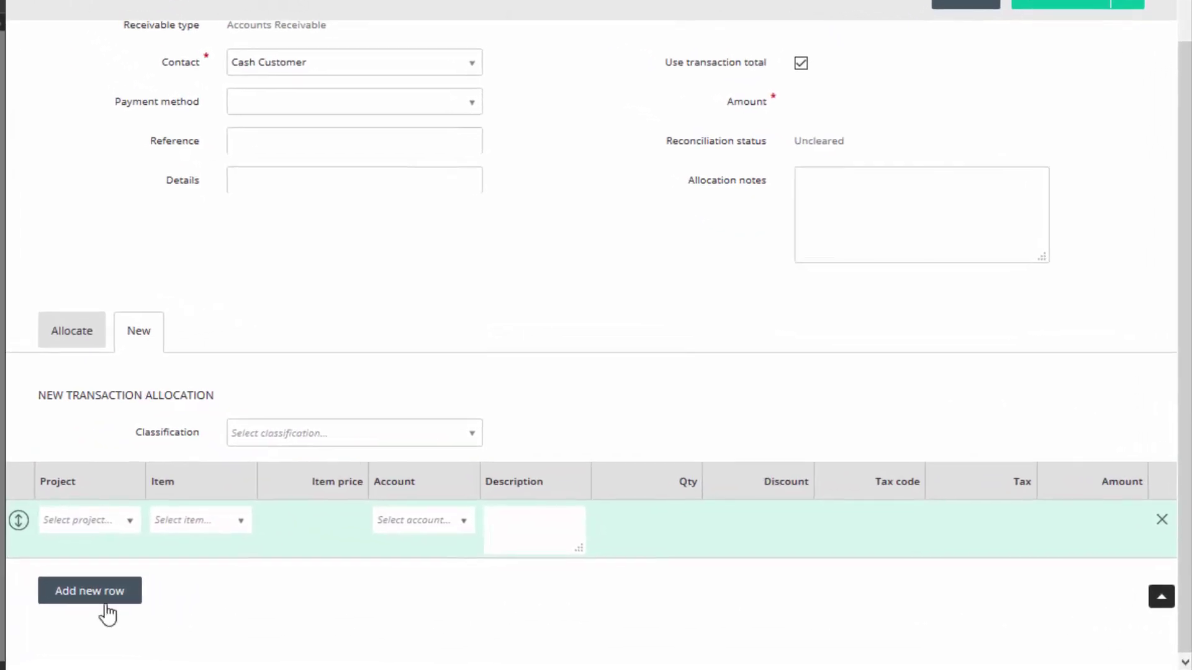
pyautogui.click(81, 600)
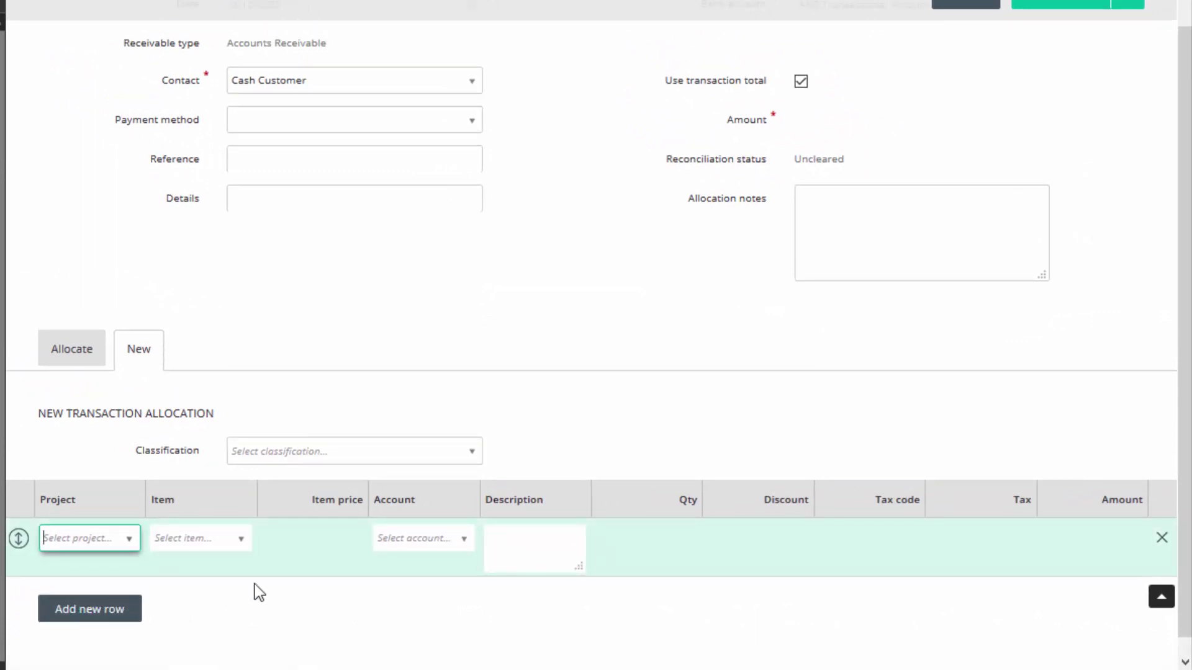
pyautogui.click(462, 540)
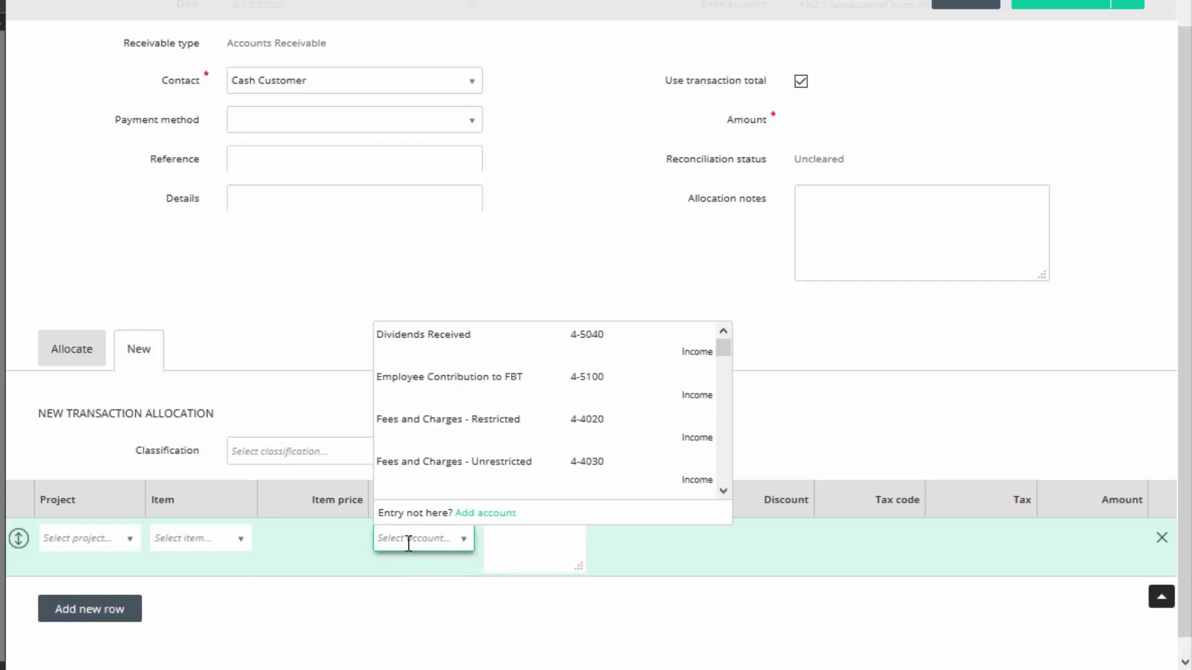
pyautogui.write('Sales')
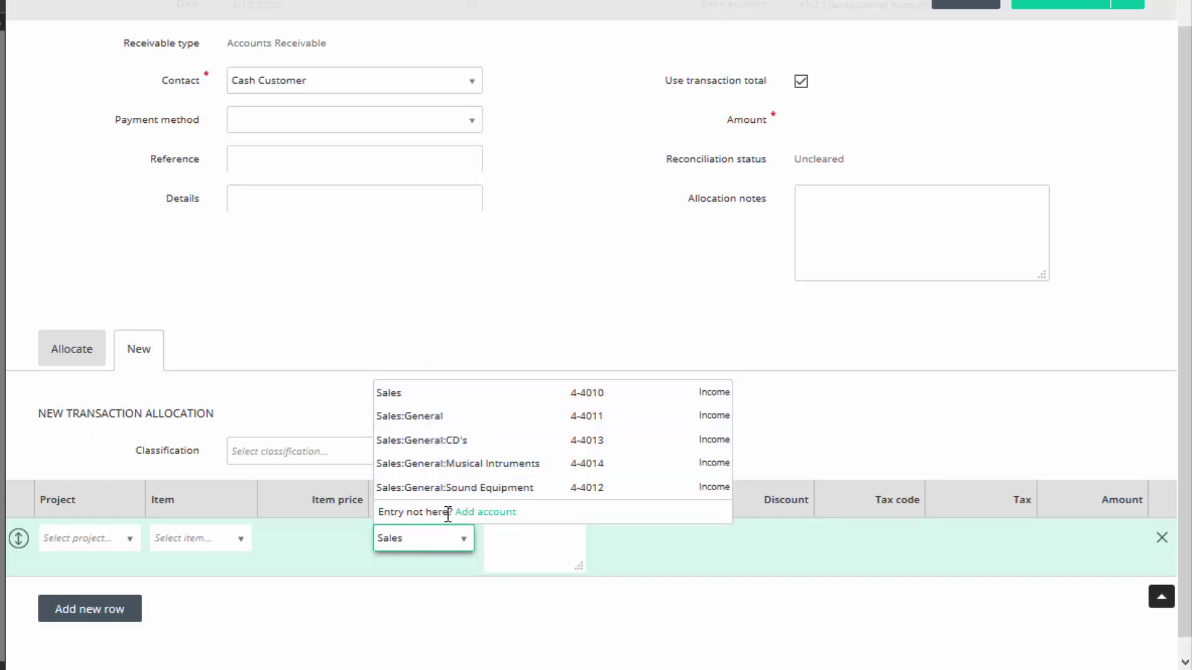
# Create income account 'Another Sales' with default tax code GST on sales (10%) and save it.
pyautogui.click(478, 512)
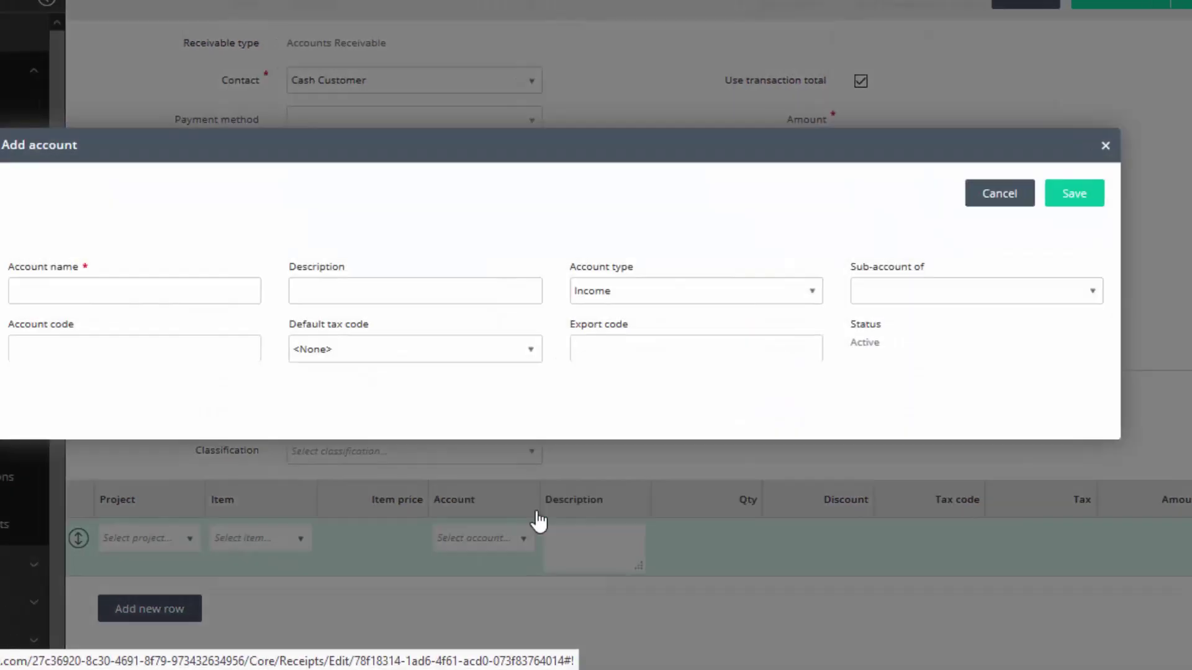
pyautogui.click(77, 290)
pyautogui.write('Another Sales')
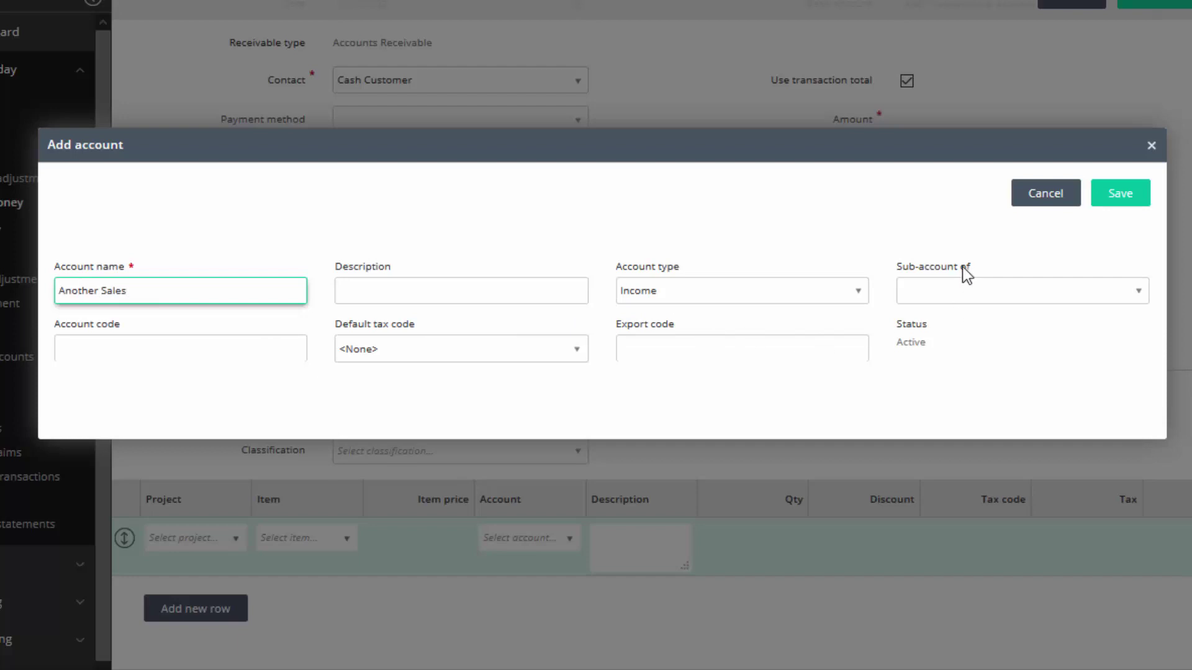
pyautogui.click(575, 359)
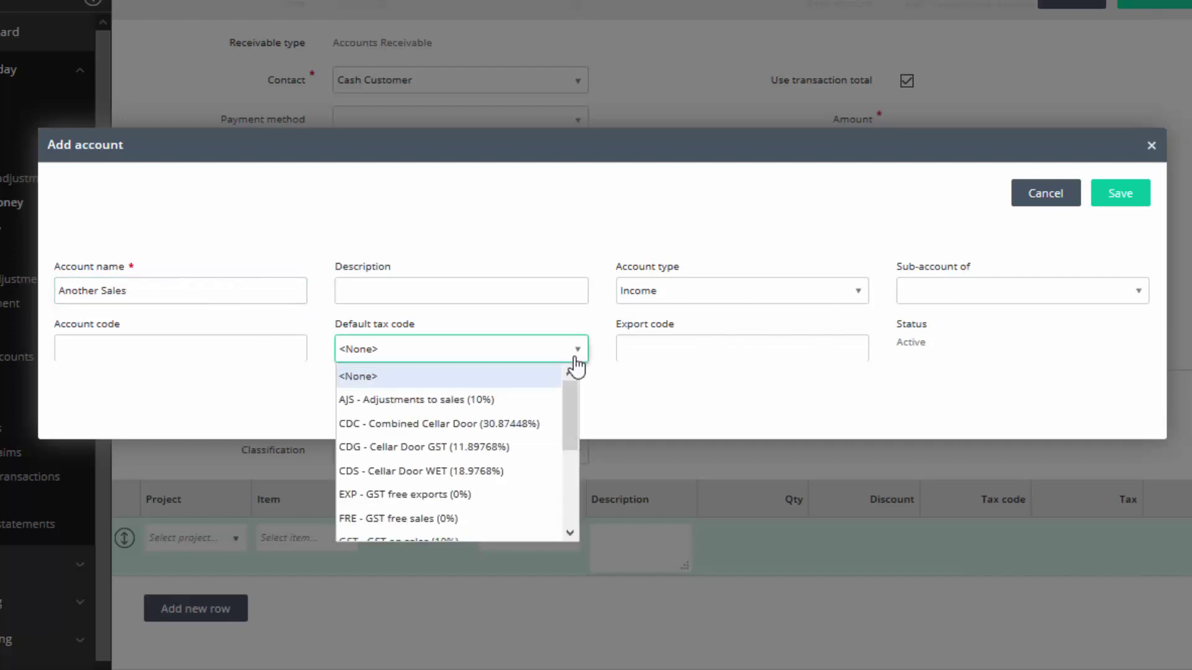
pyautogui.scroll(-3, 566, 411)
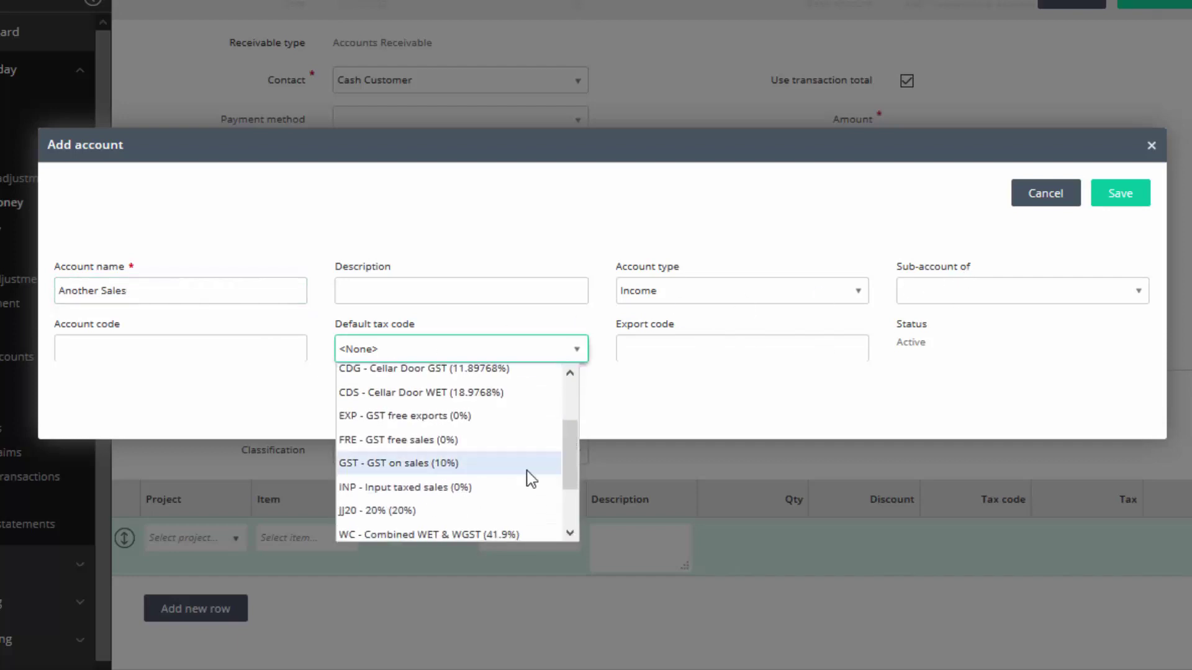
pyautogui.click(401, 464)
pyautogui.click(1120, 194)
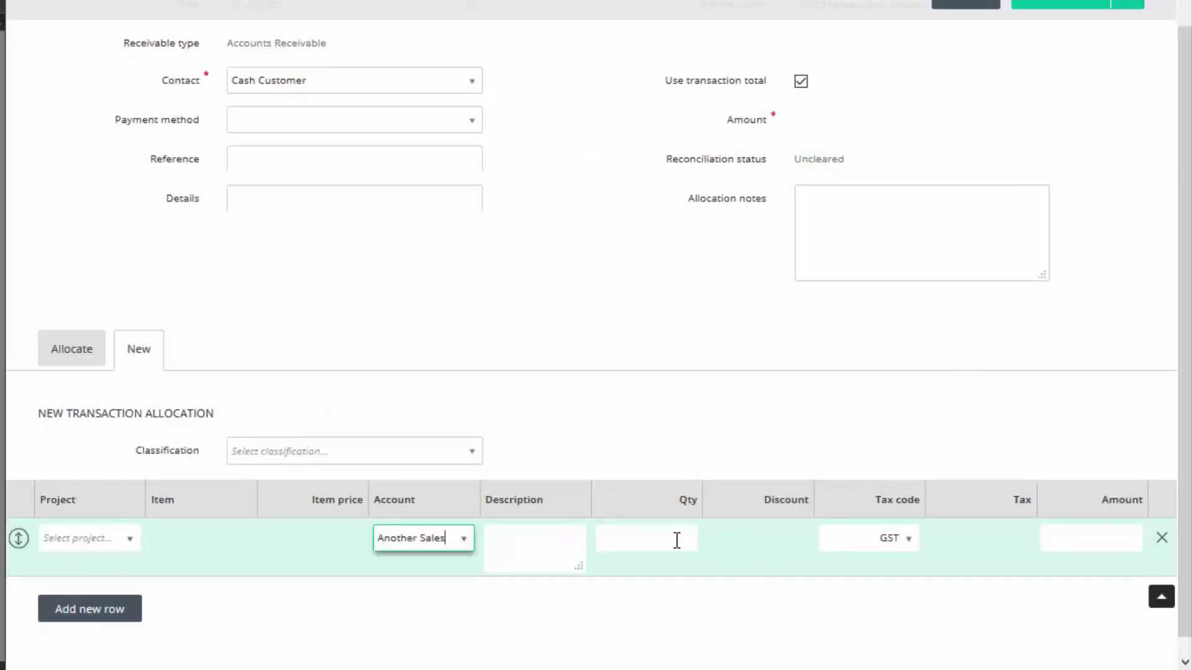
# Fill the Another Sales line with quantity, GST tax code and a $110 amount.
pyautogui.click(673, 538)
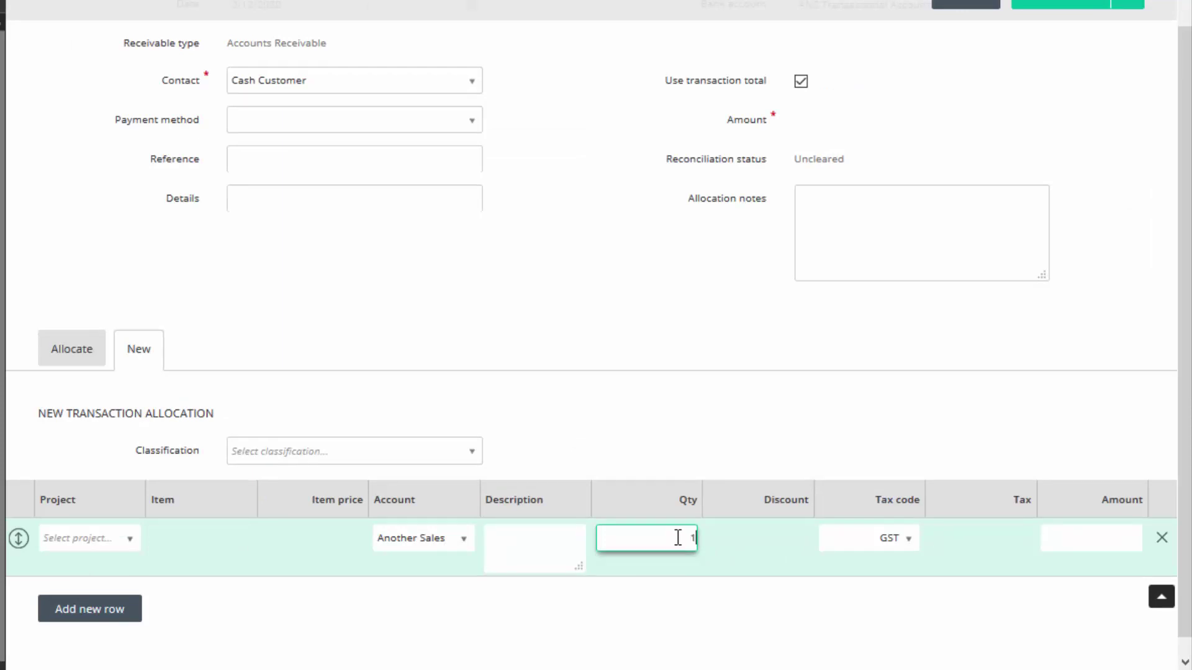
pyautogui.click(910, 539)
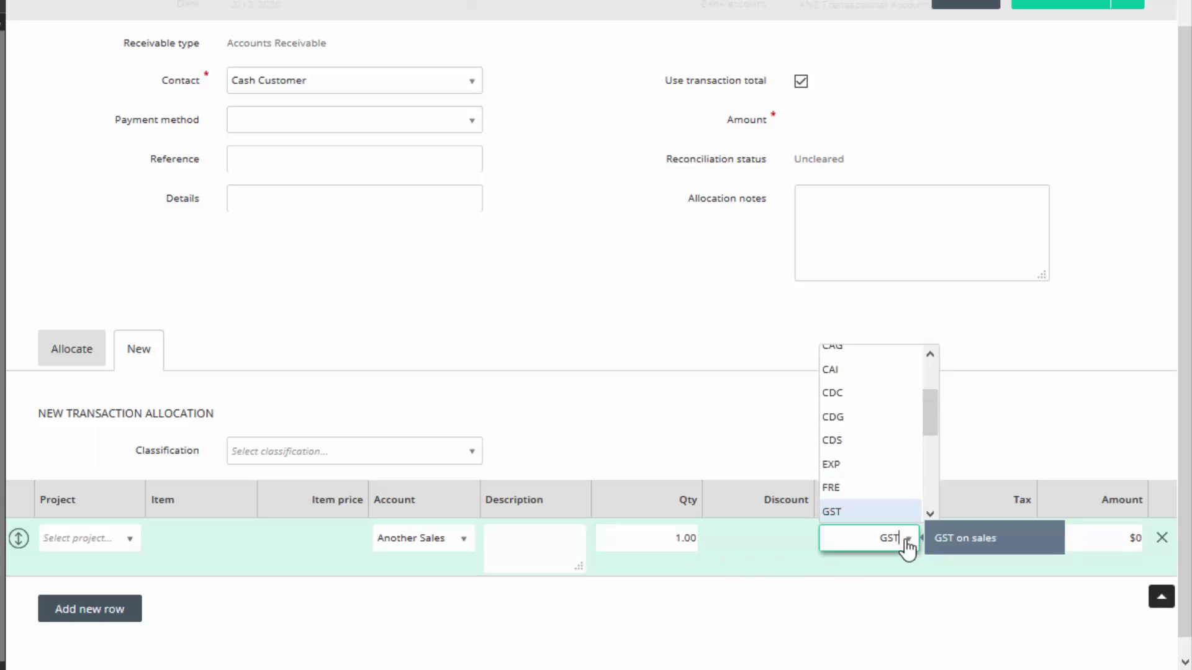
pyautogui.moveTo(925, 420); pyautogui.dragTo(922, 464)
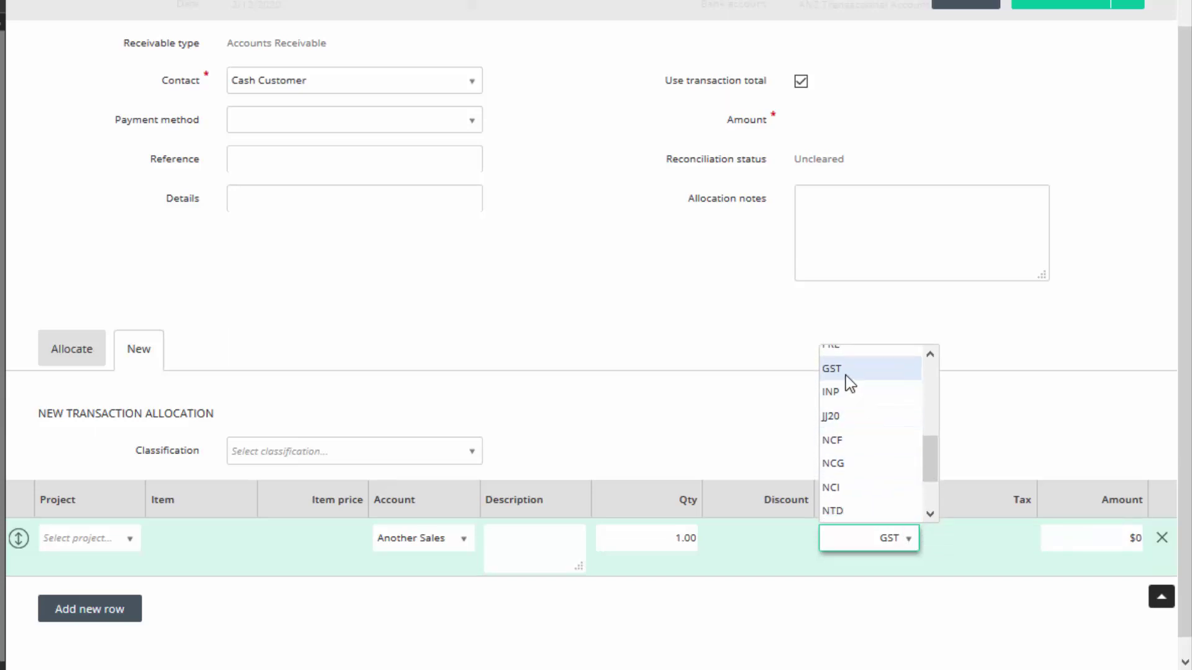
pyautogui.click(1098, 535)
pyautogui.write('11')
pyautogui.click(1001, 607)
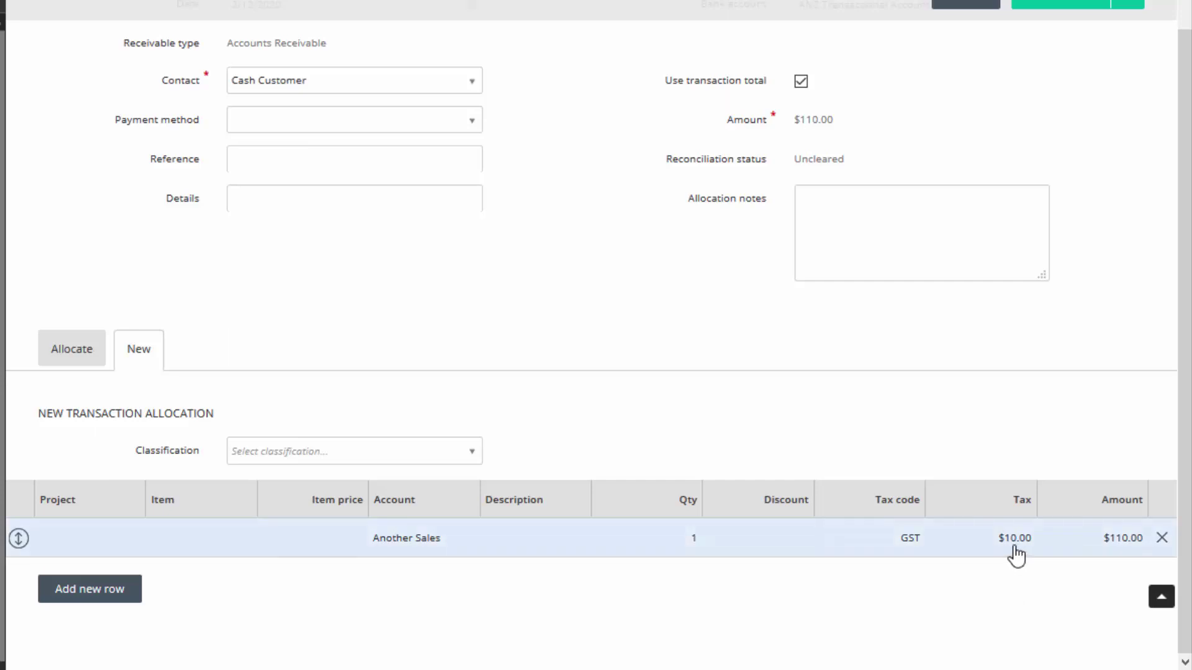
# Add a second line for the Income account at $220 with GST.
pyautogui.click(106, 588)
pyautogui.click(464, 580)
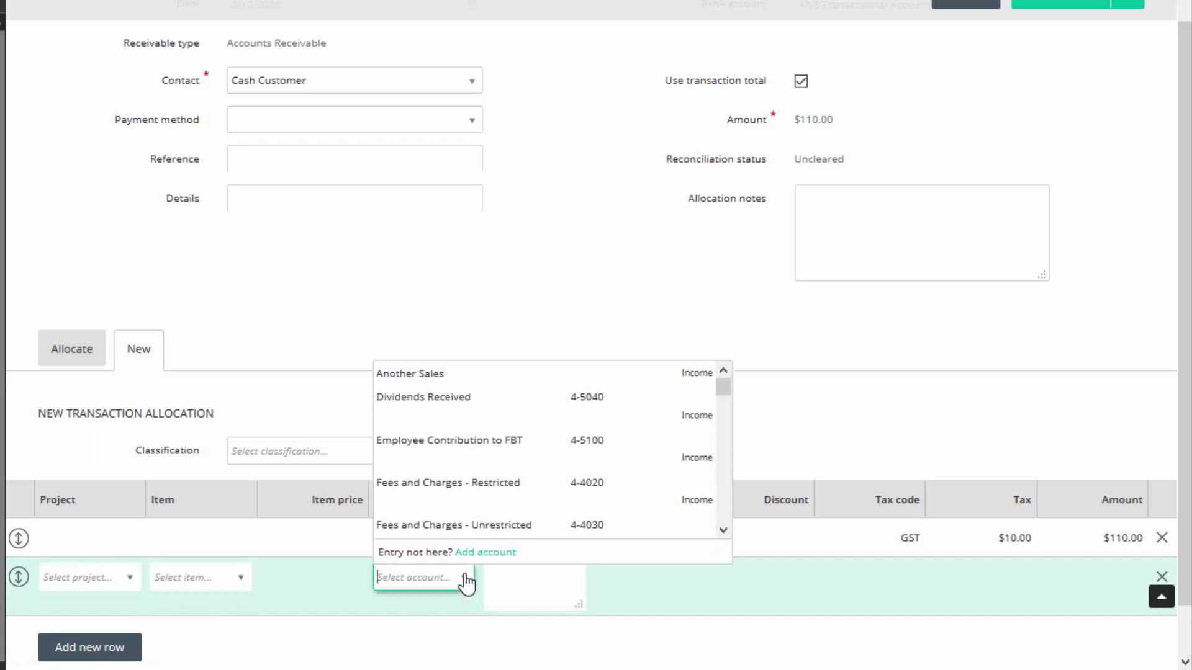
pyautogui.write('Income')
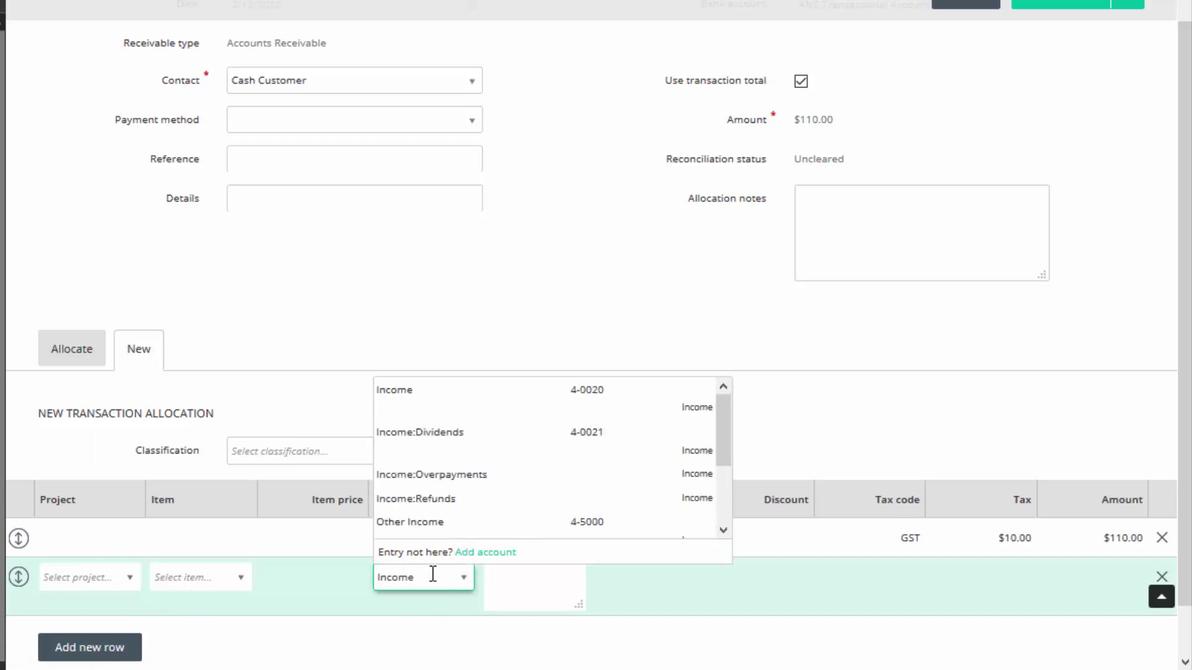
pyautogui.click(412, 391)
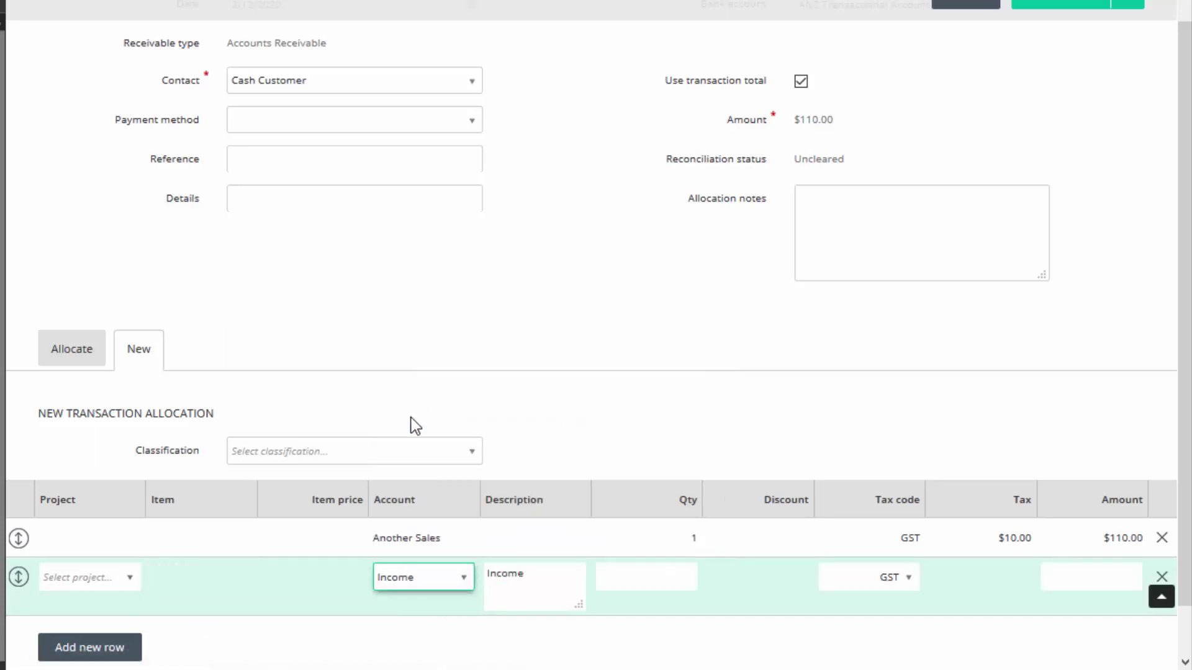
pyautogui.click(1113, 578)
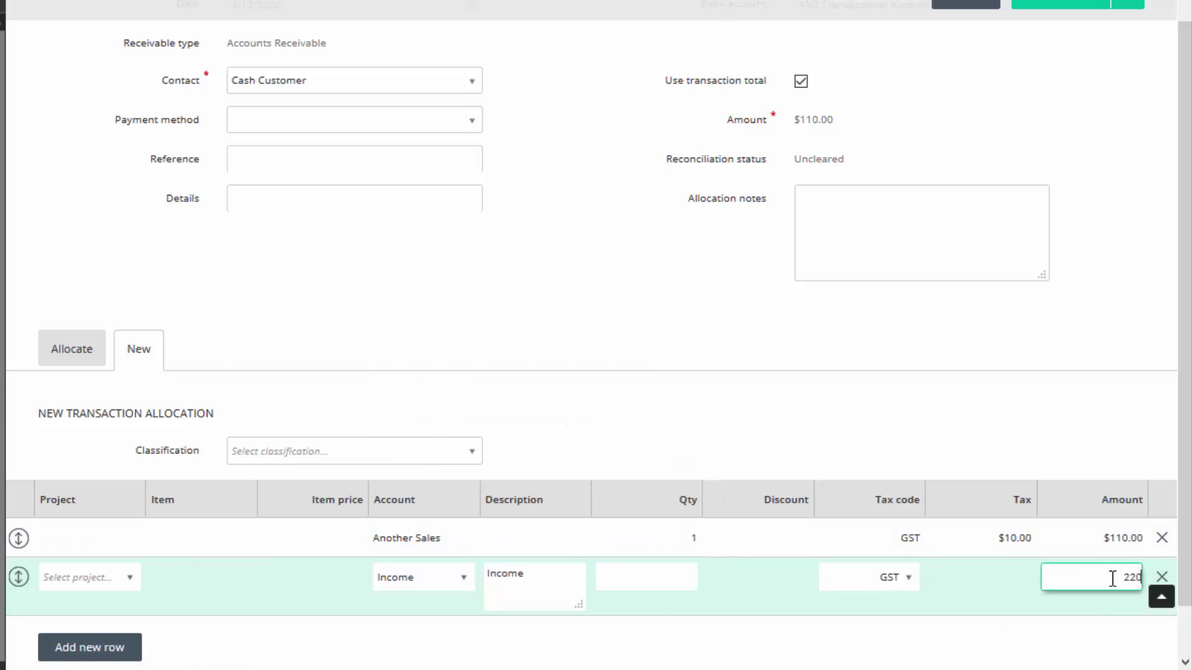
pyautogui.click(1043, 635)
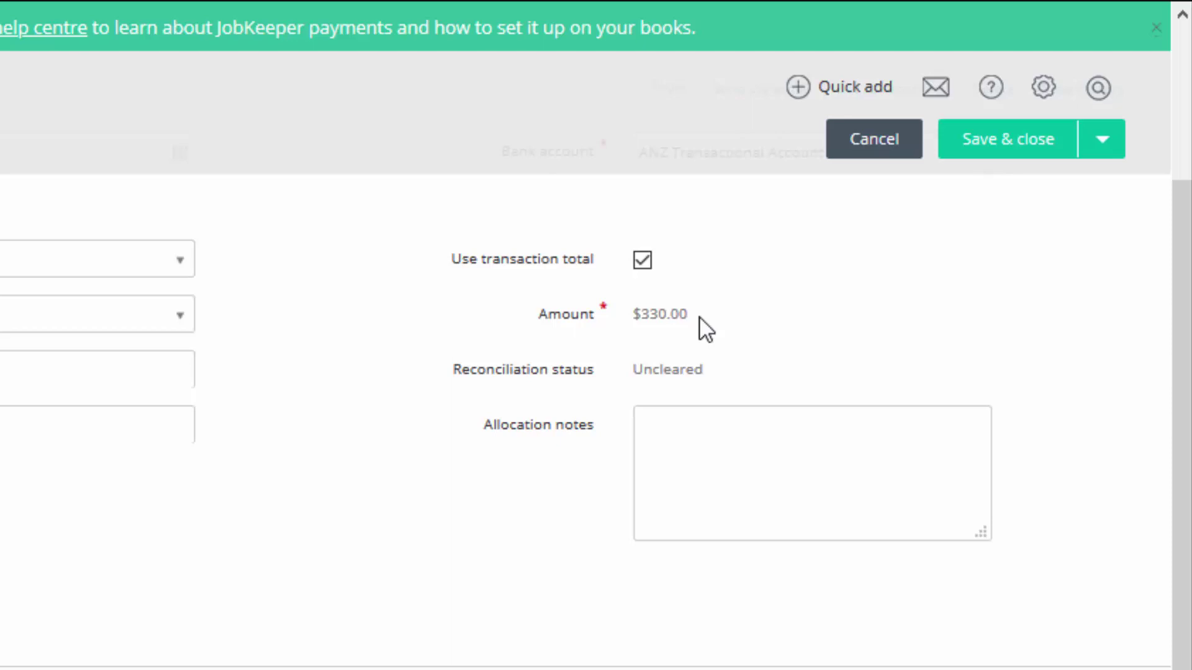
# Save and close the $330 Cash Customer receipt as RCPT0135.
pyautogui.click(1101, 149)
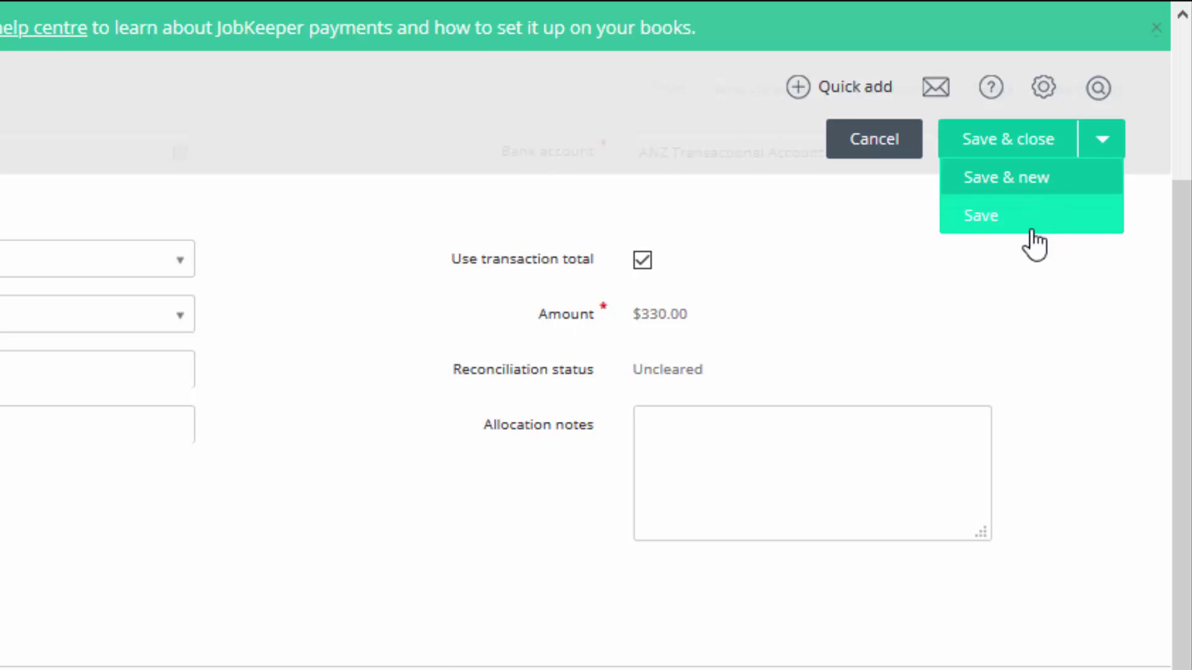
pyautogui.click(1049, 146)
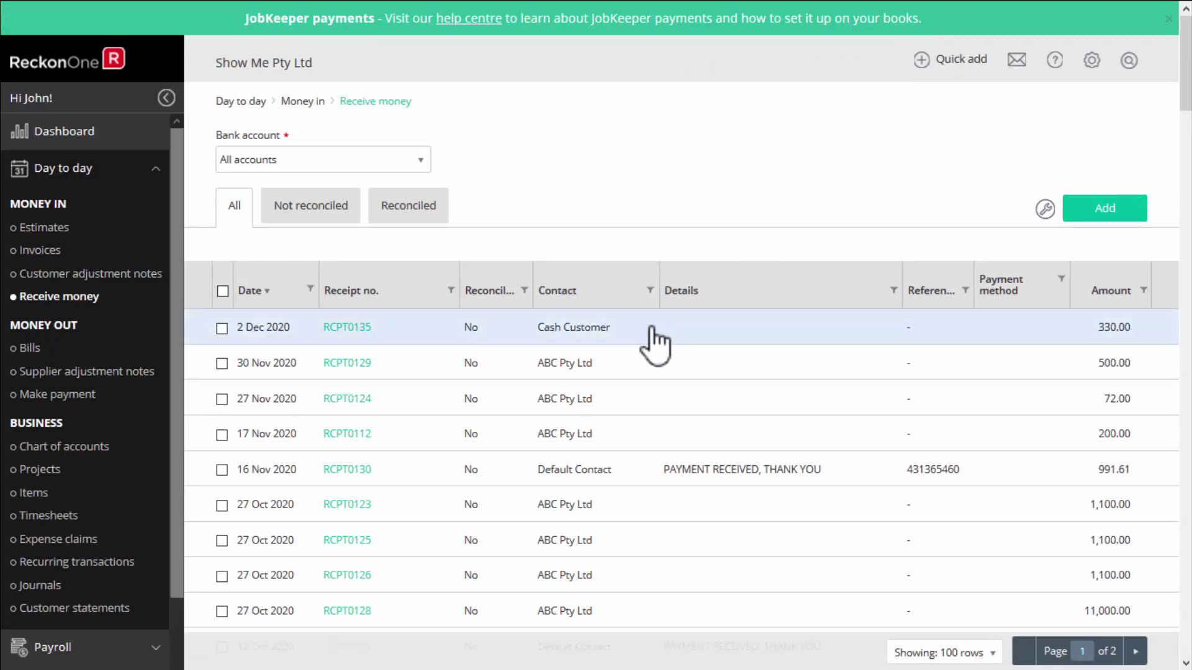
# Hide the Payment method and Reconciled columns, then tick and untick the 2 Dec 2020 receipt.
pyautogui.click(1045, 209)
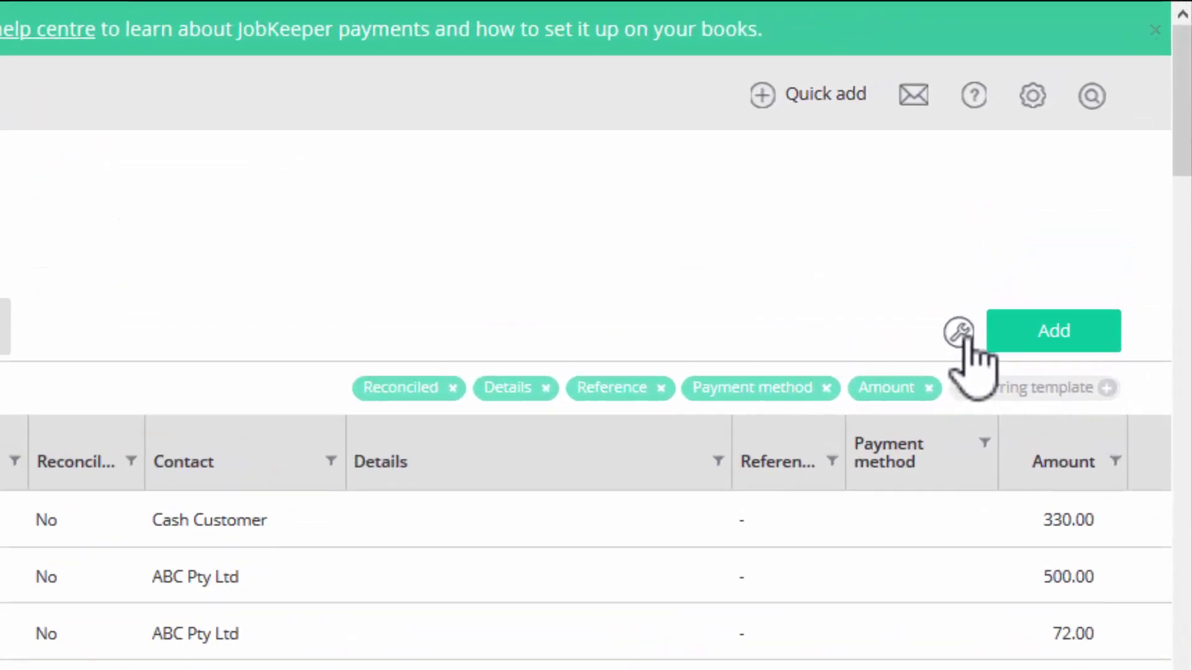
pyautogui.click(933, 255)
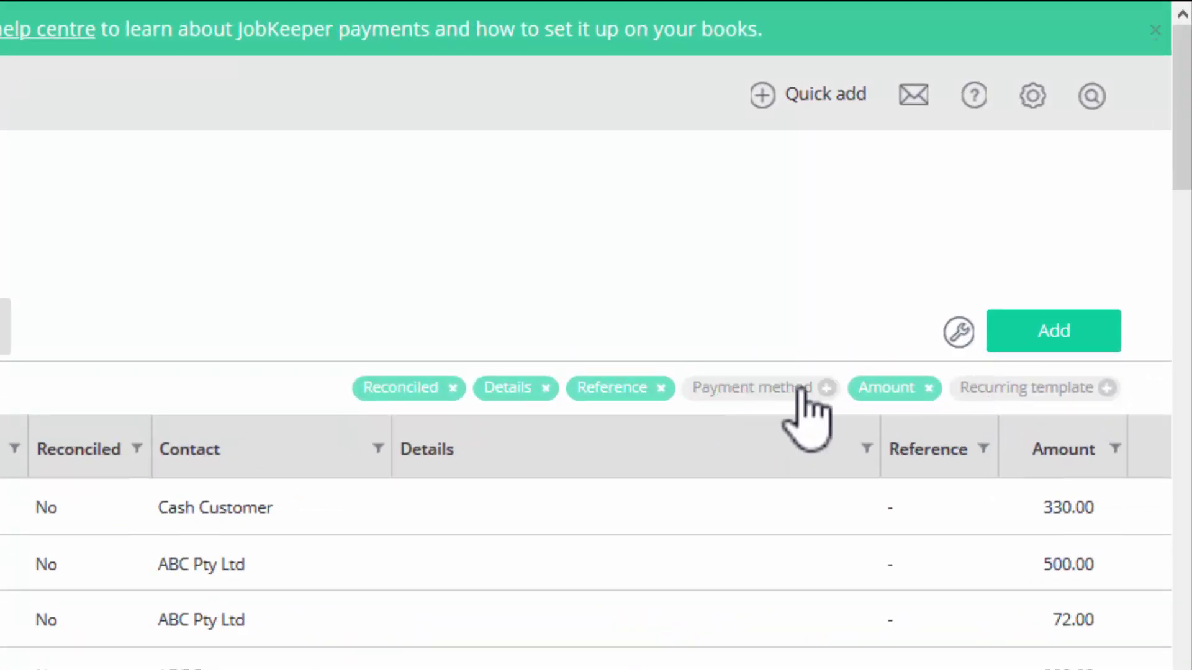
pyautogui.click(453, 388)
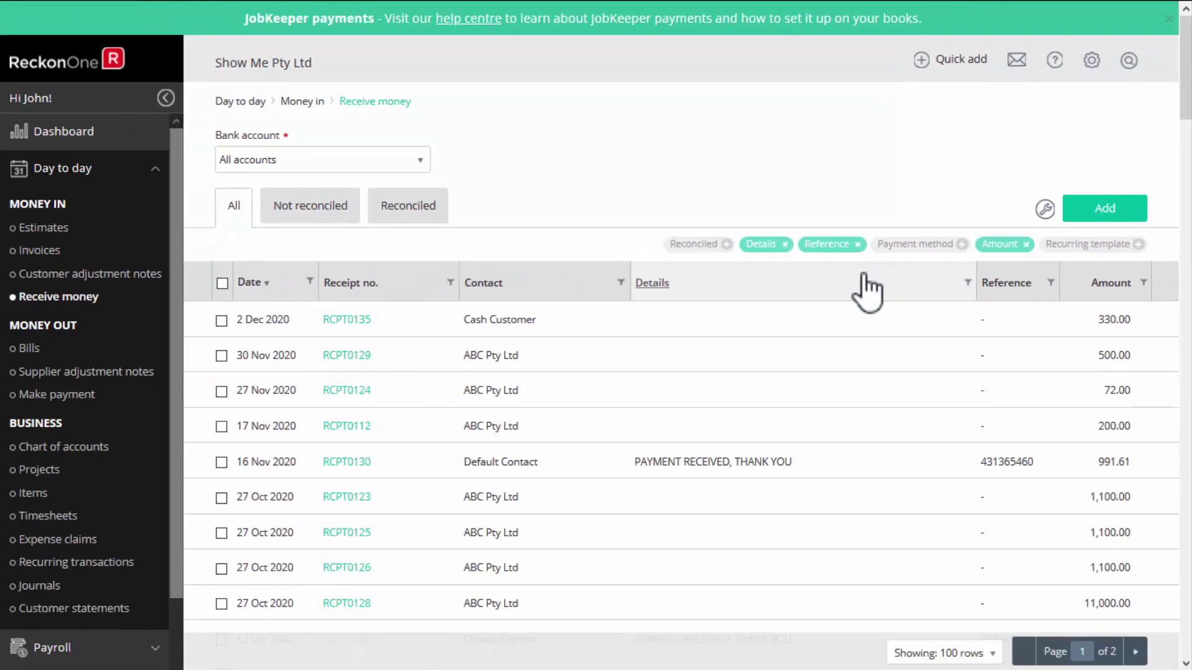
pyautogui.click(1045, 211)
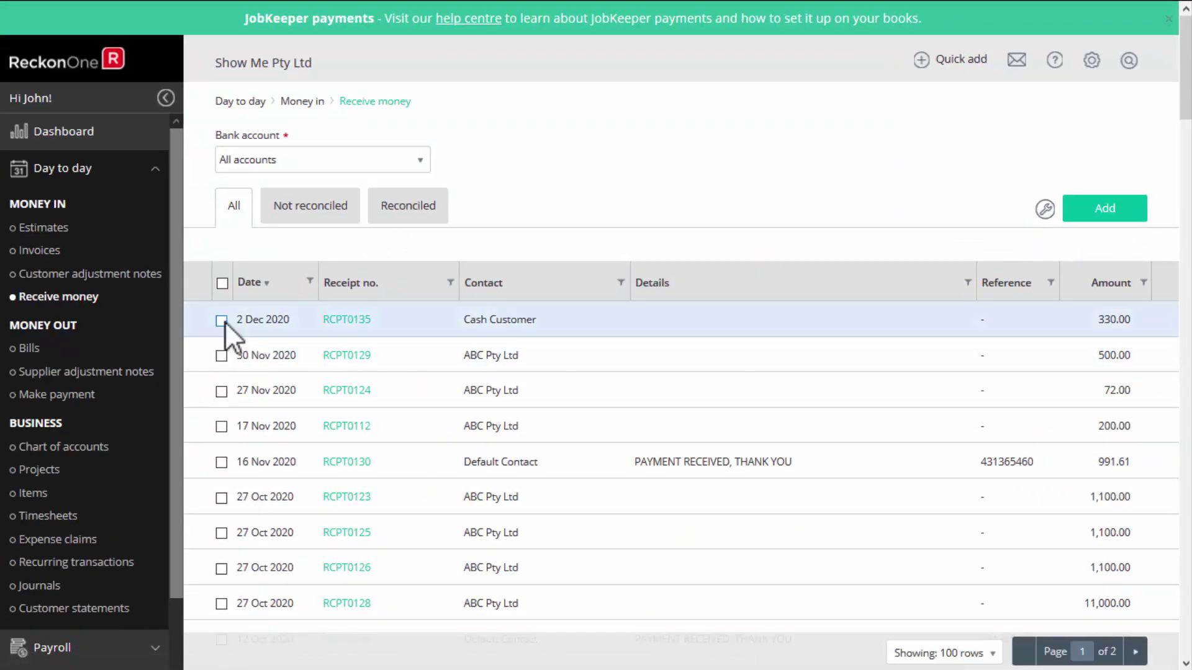
pyautogui.click(221, 320)
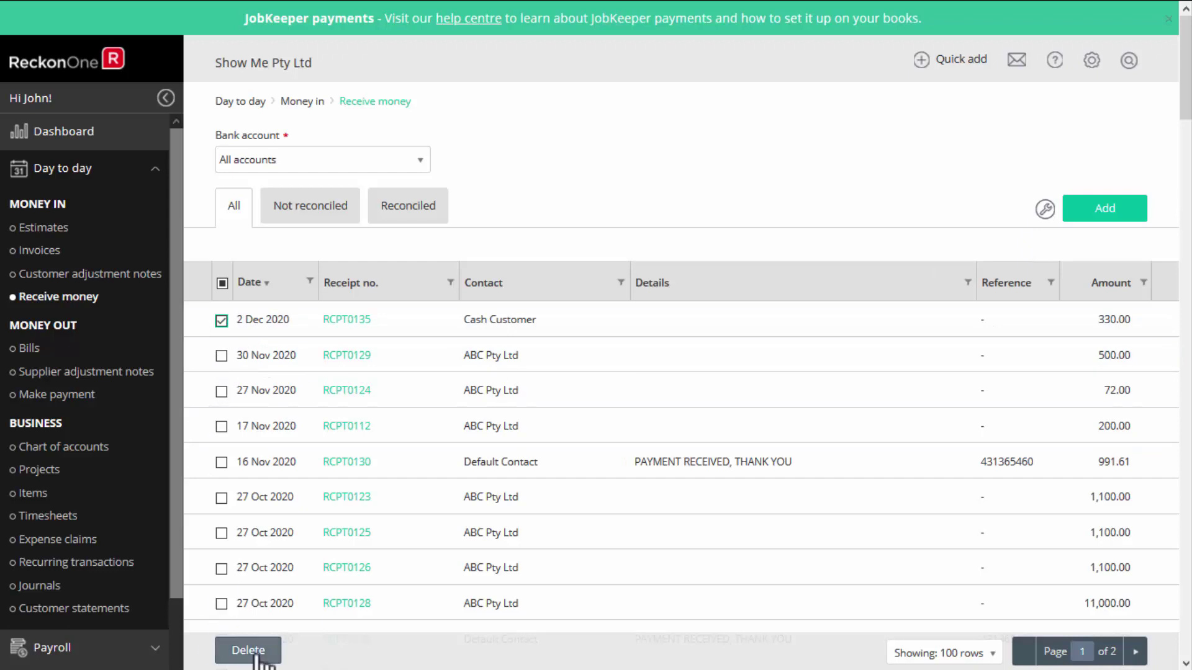
pyautogui.click(221, 320)
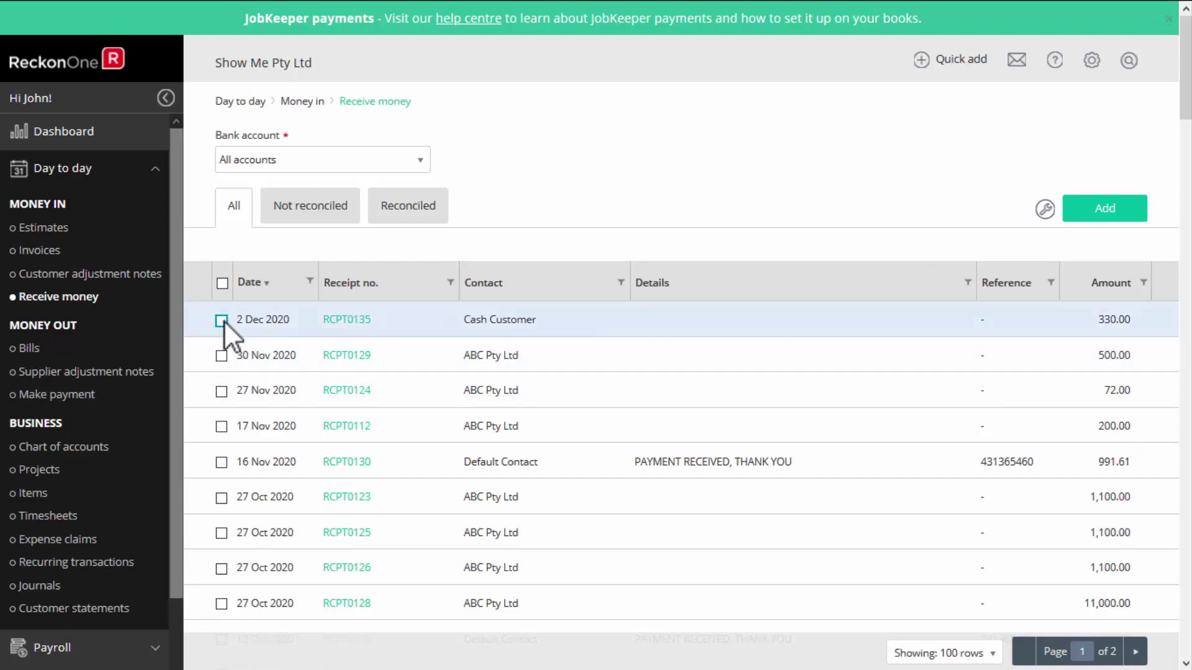
# Open receipt RCPT0135 and bring up its Send via email dialog.
pyautogui.click(409, 326)
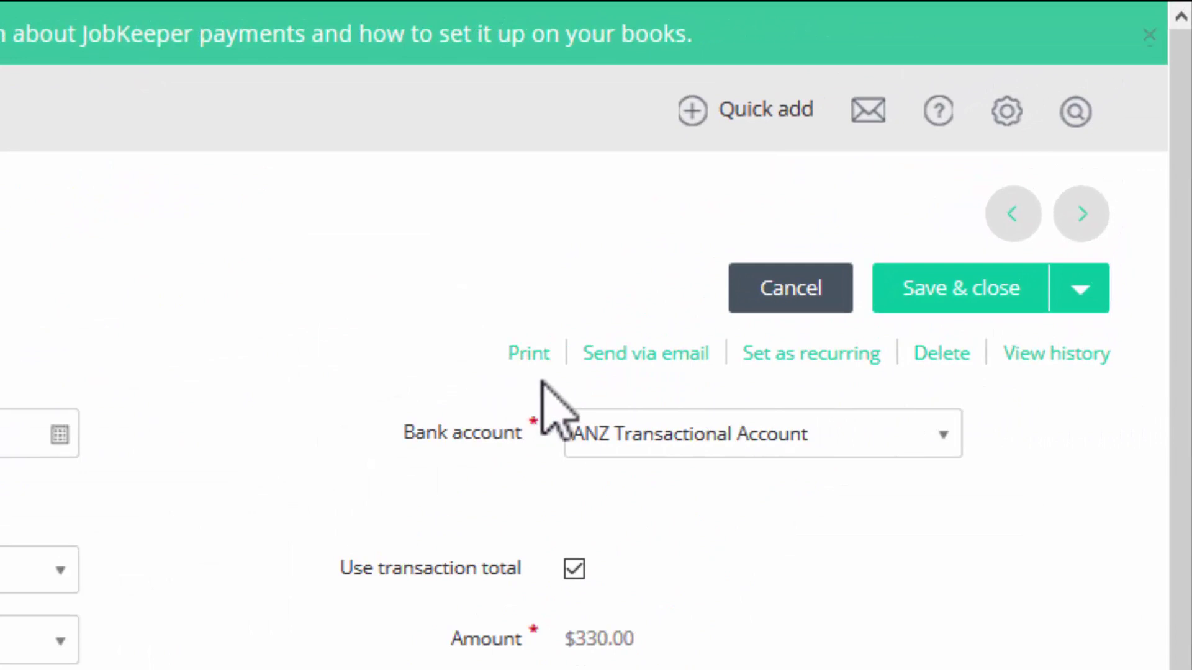
pyautogui.click(670, 360)
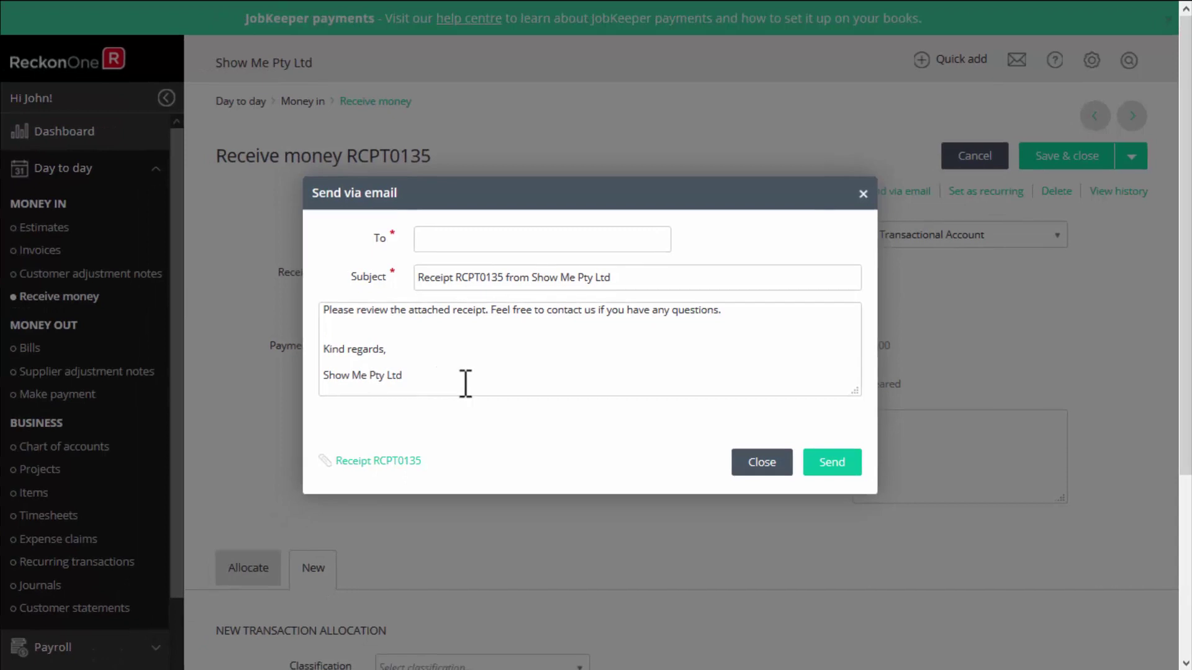
pyautogui.click(863, 194)
# Review the invoice email settings, preview the attached RCPT0135 receipt, and close the email unsent.
pyautogui.click(1091, 60)
pyautogui.click(1048, 135)
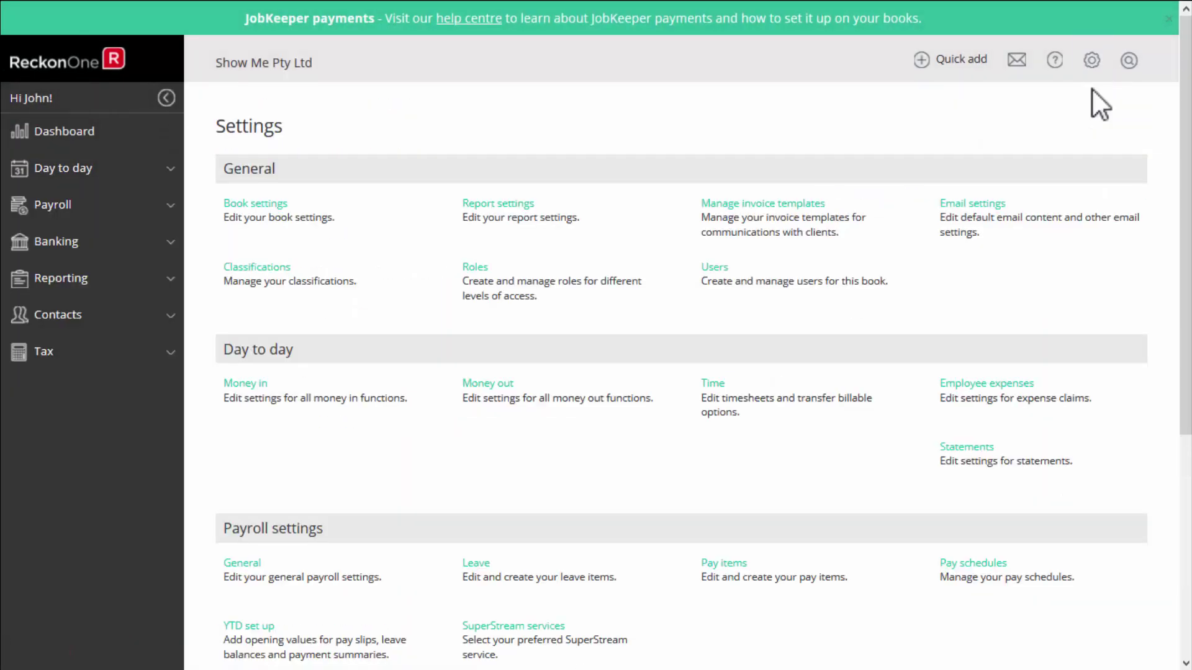
pyautogui.click(968, 205)
pyautogui.click(305, 234)
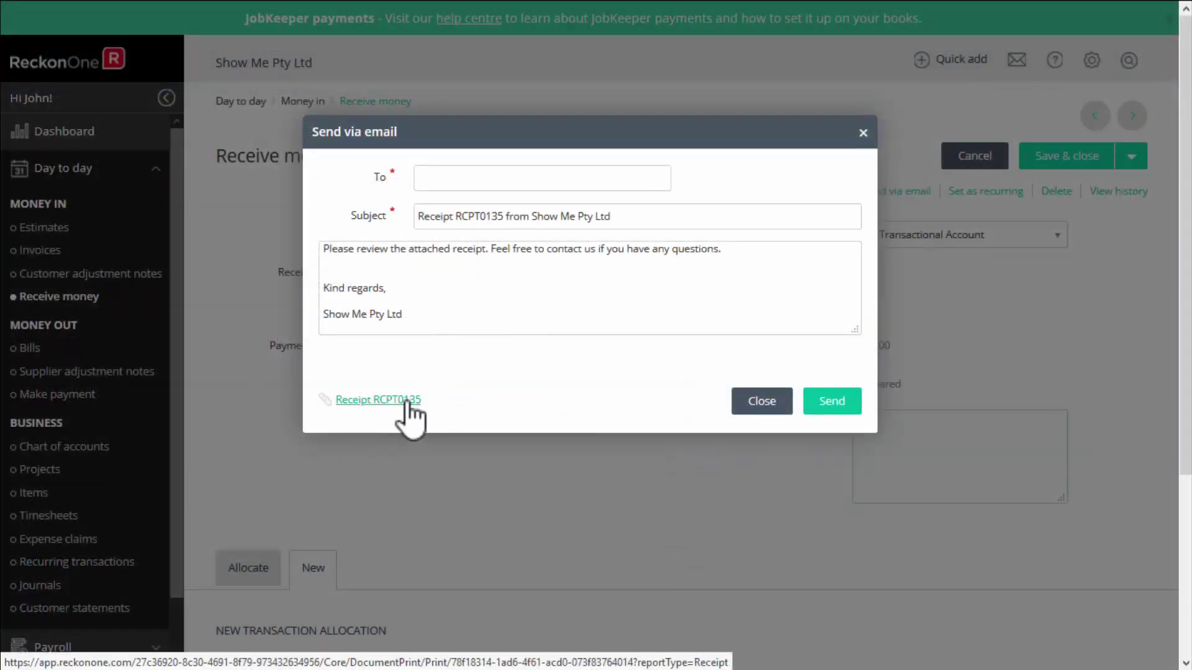
pyautogui.click(400, 400)
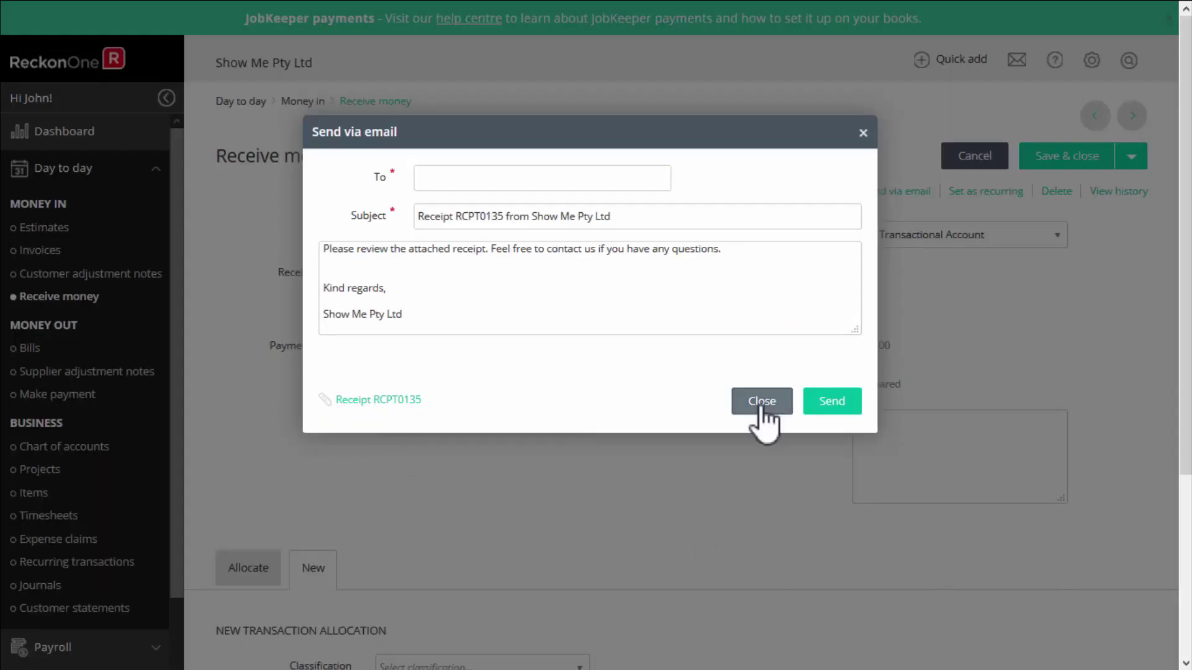
pyautogui.click(760, 402)
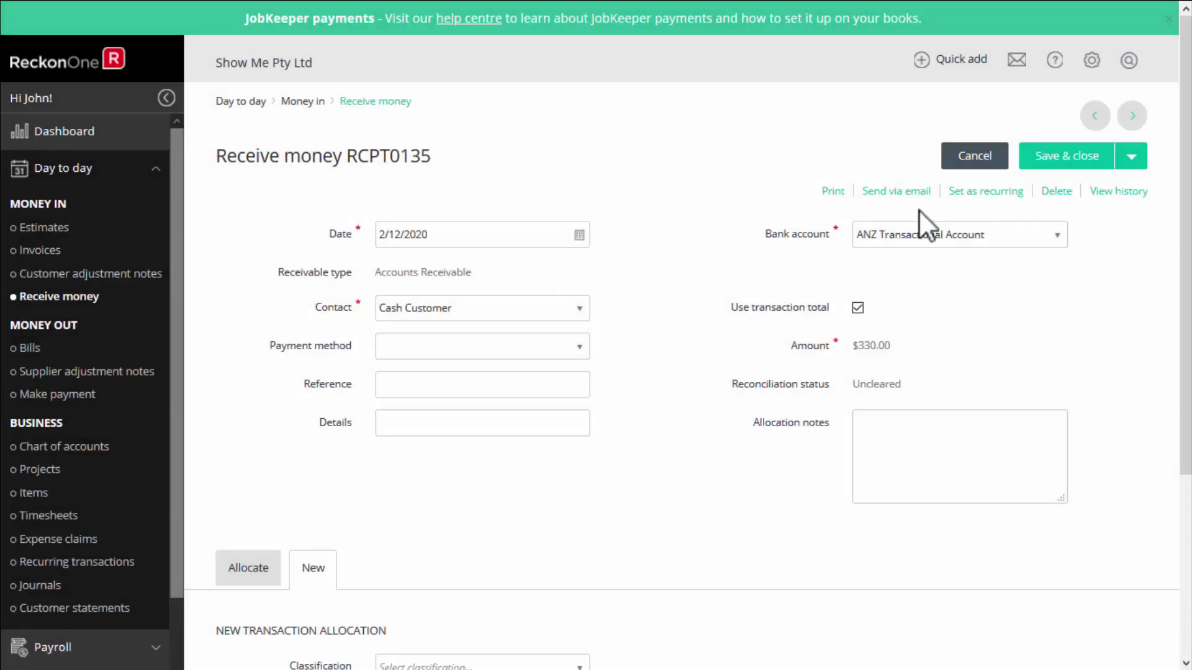
# Add the note 'New customer' to RCPT0135's history and return to Receive money.
pyautogui.click(985, 191)
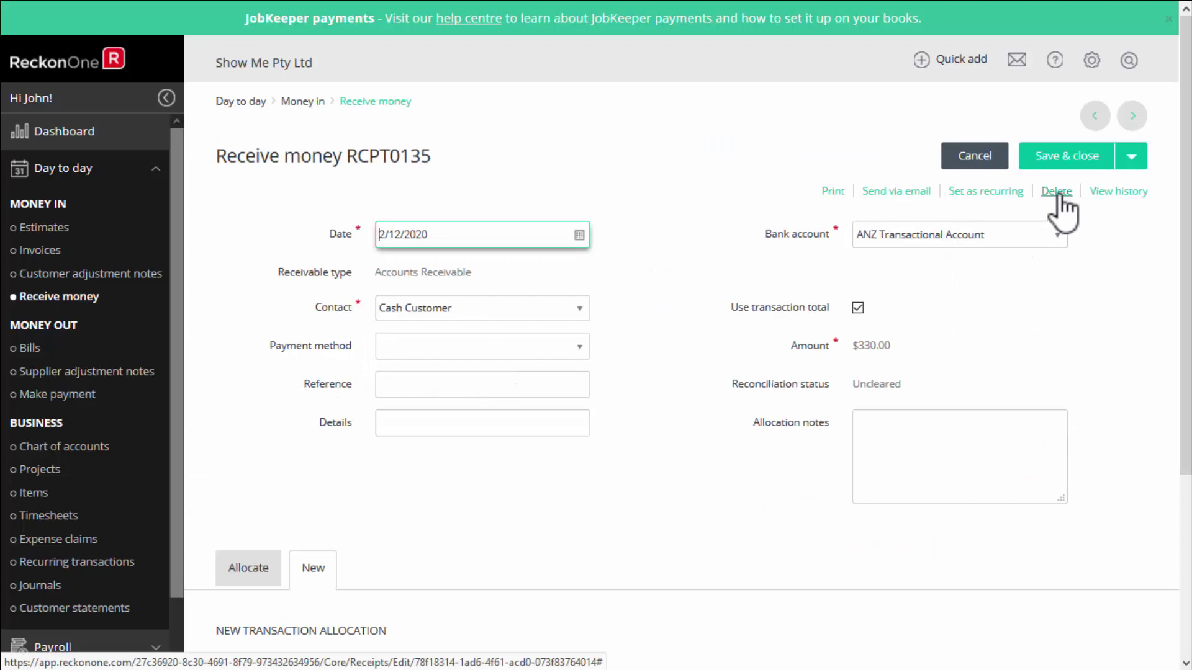
pyautogui.click(1121, 193)
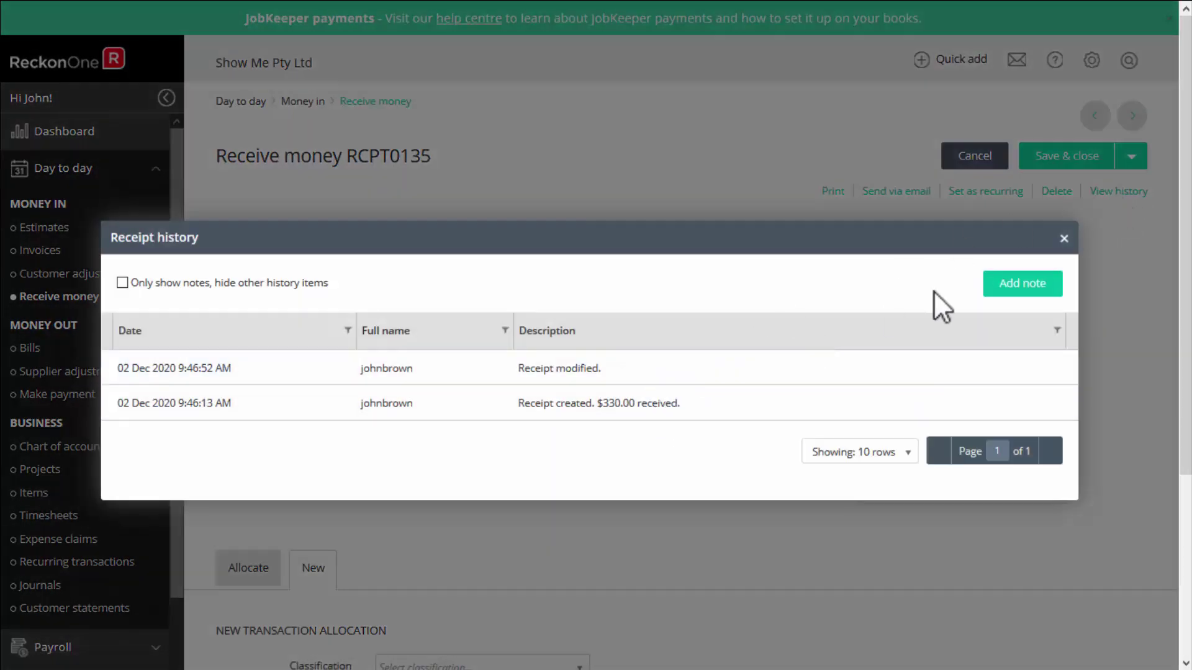
pyautogui.click(993, 287)
pyautogui.write('New customer')
pyautogui.click(936, 365)
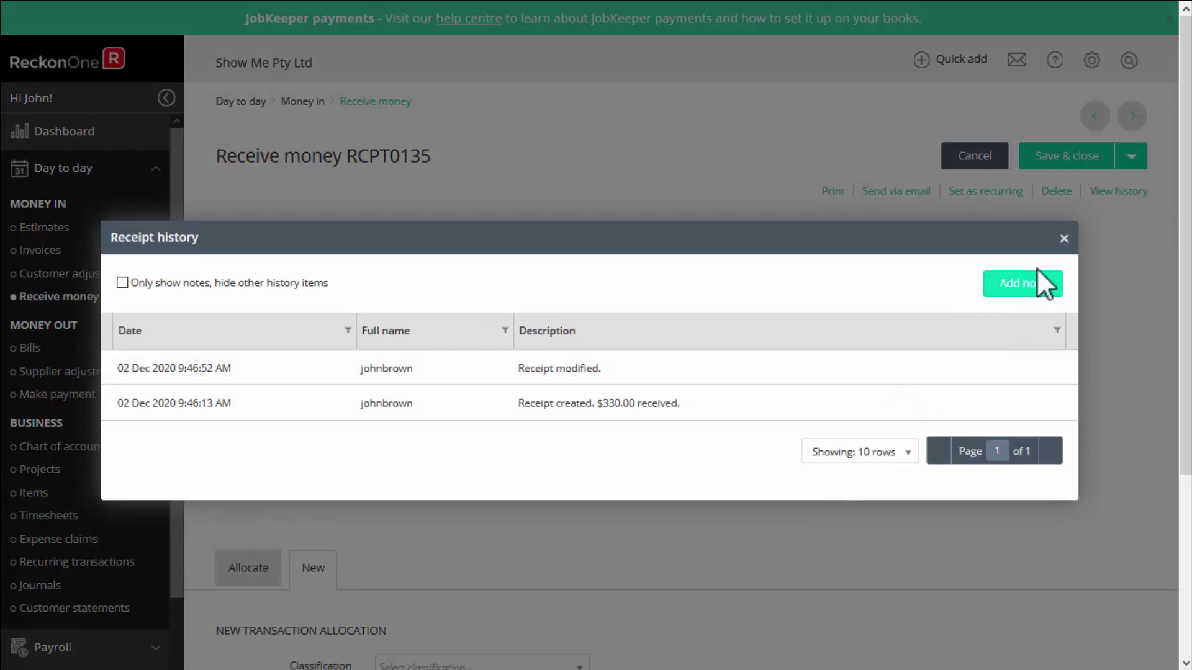
pyautogui.click(1064, 239)
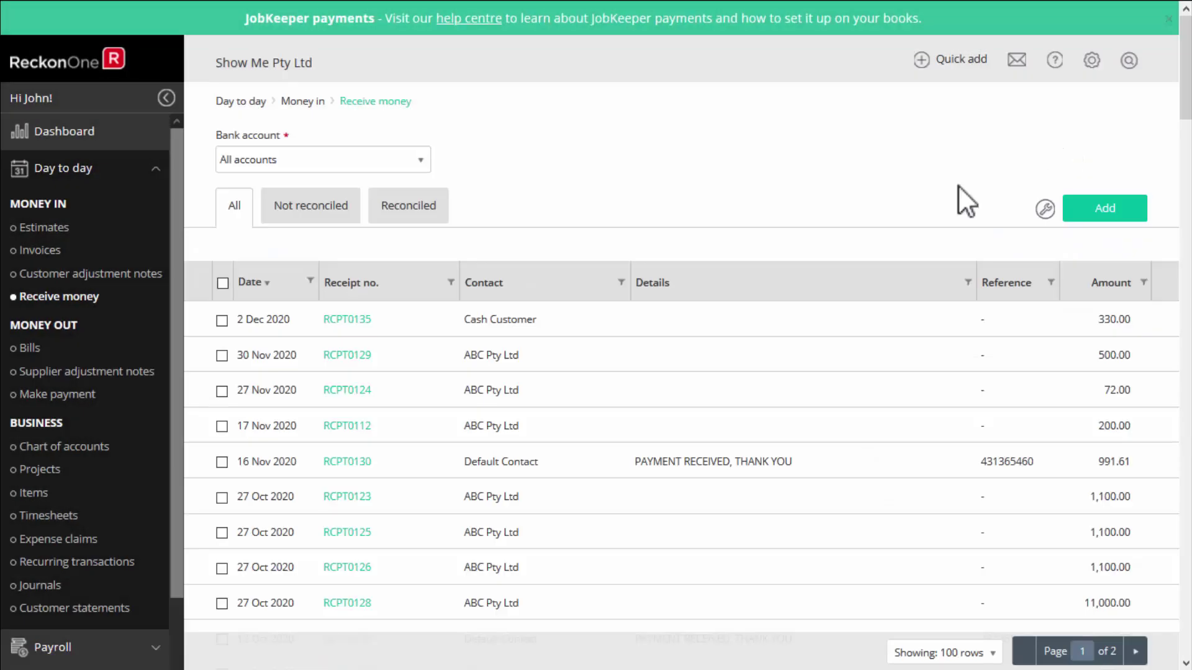
# Attach Receipt.jpg from the Attach folder to payment PYMT0531 and save it.
pyautogui.click(85, 397)
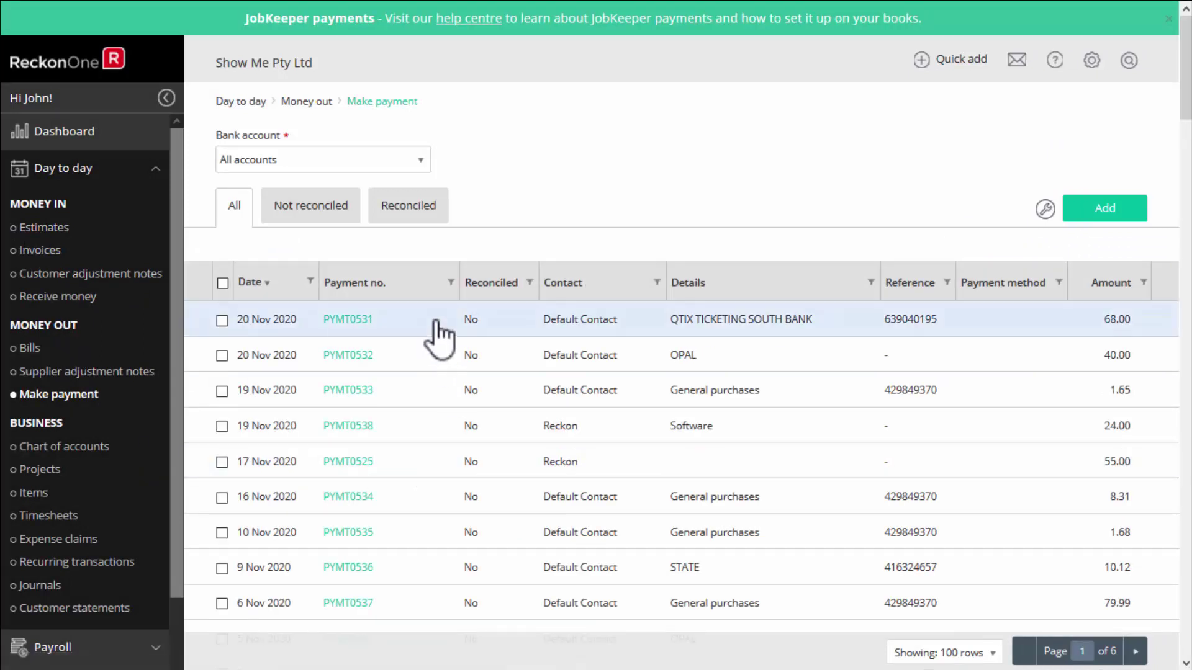
pyautogui.click(436, 321)
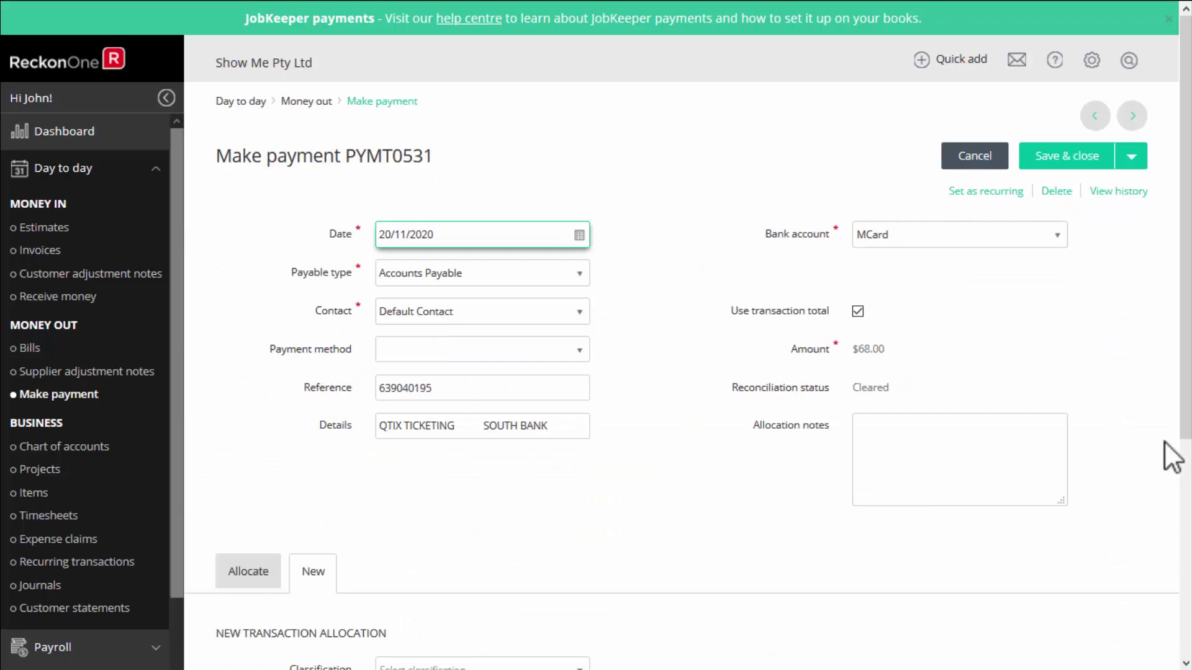
pyautogui.moveTo(1183, 425); pyautogui.dragTo(1183, 648)
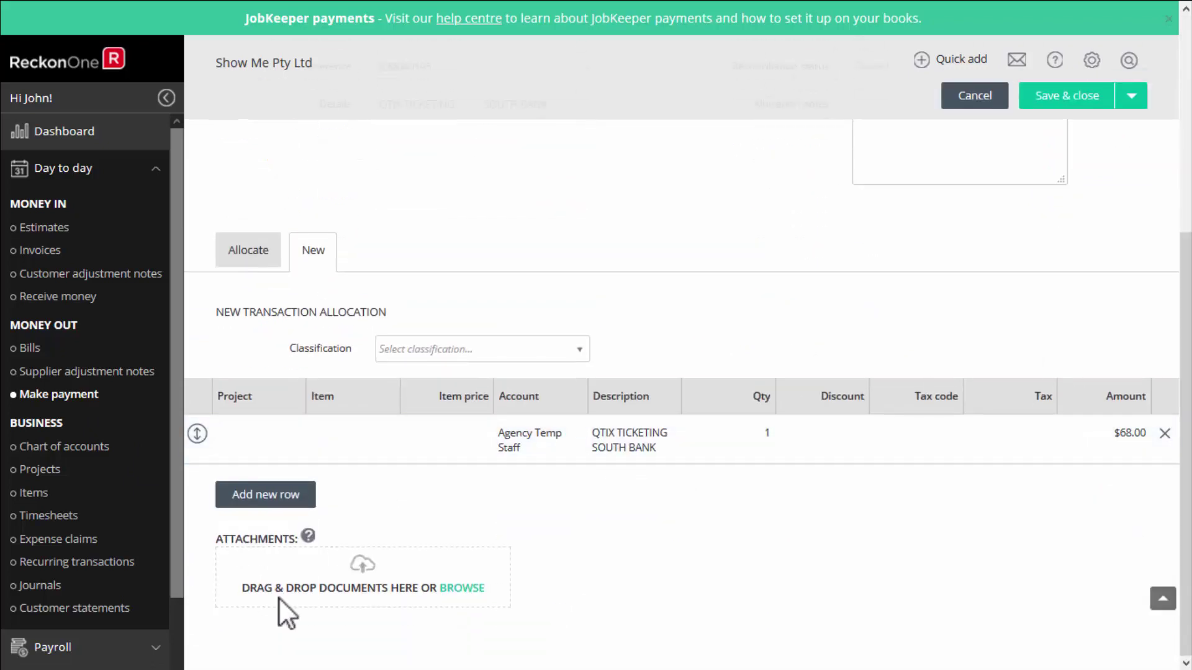
pyautogui.click(461, 597)
pyautogui.doubleClick(199, 177)
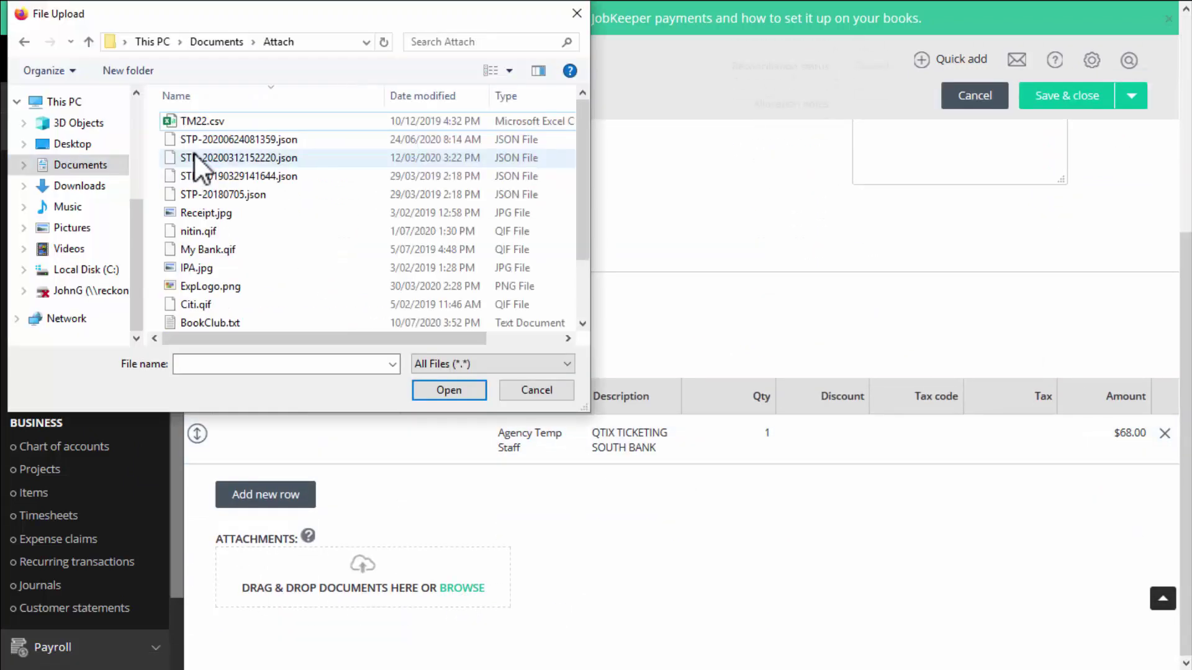
pyautogui.doubleClick(203, 219)
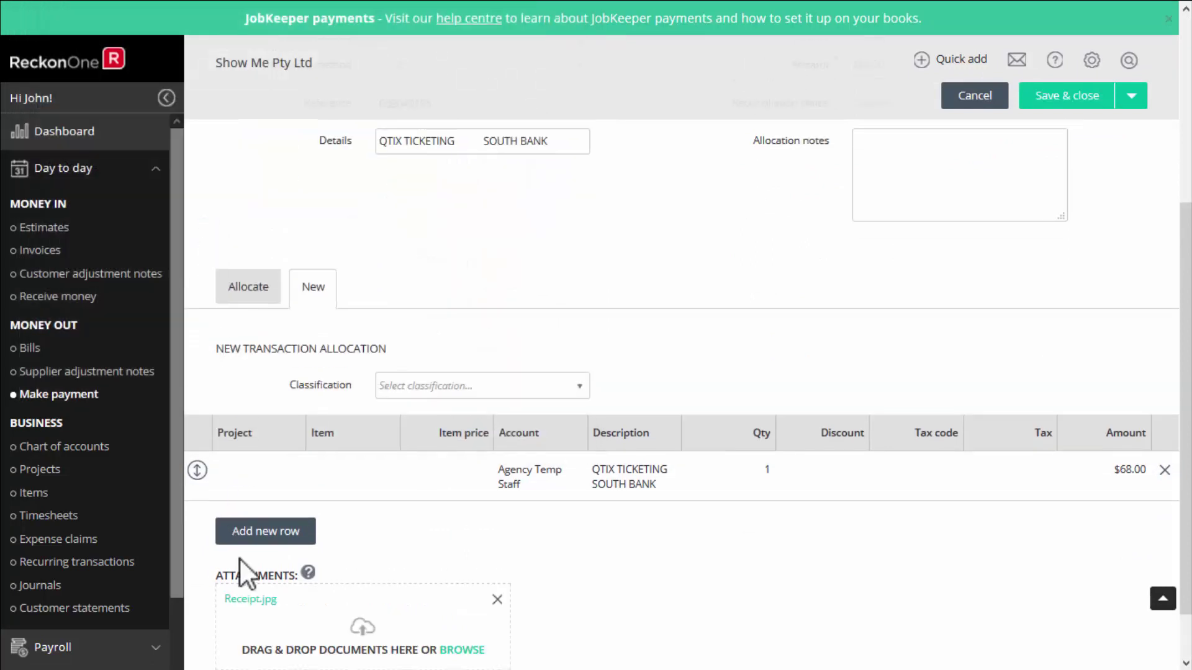
pyautogui.click(1074, 100)
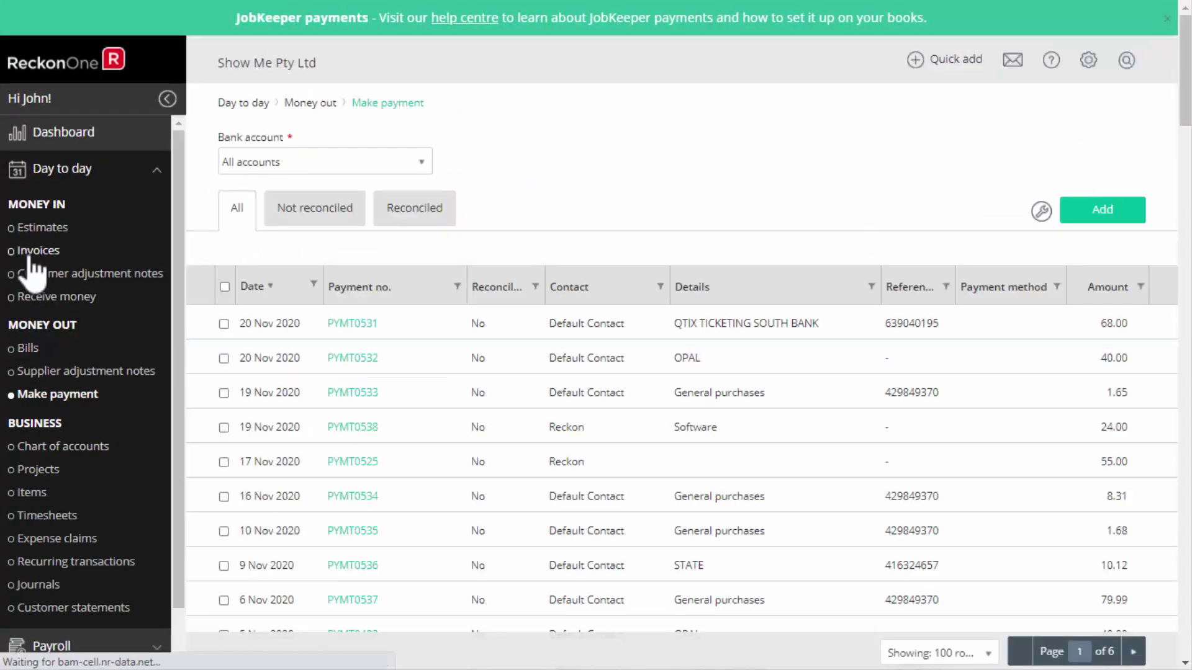
# Start a new invoice and add a new customer named FunSafe to it.
pyautogui.click(31, 252)
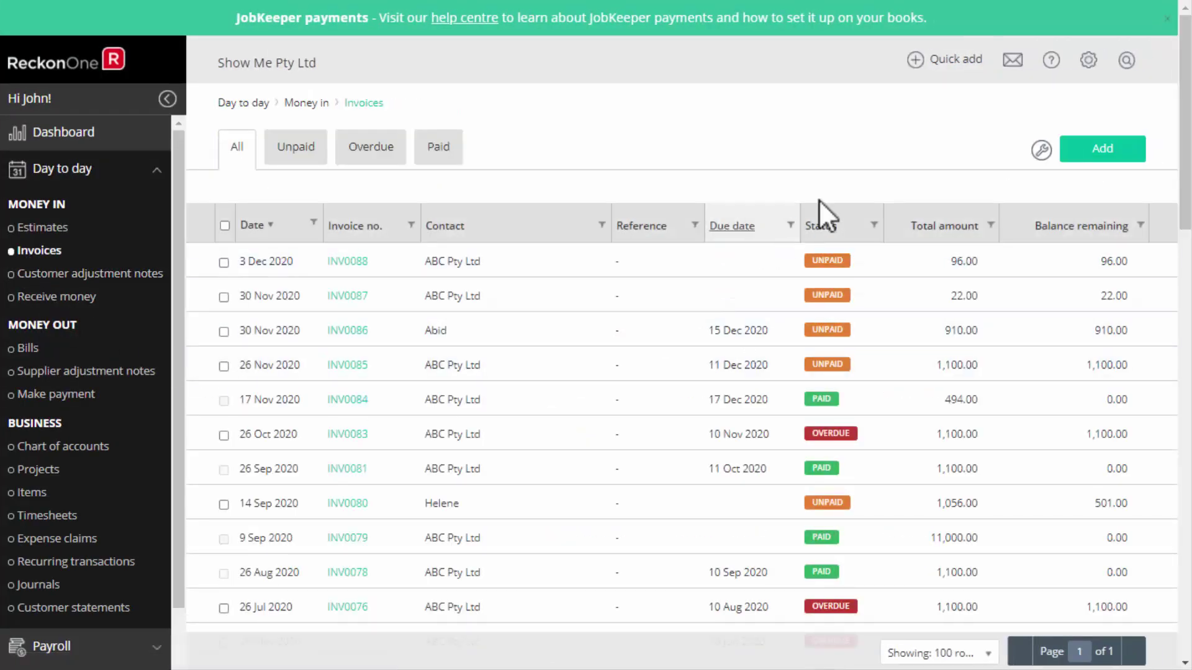
pyautogui.click(1097, 155)
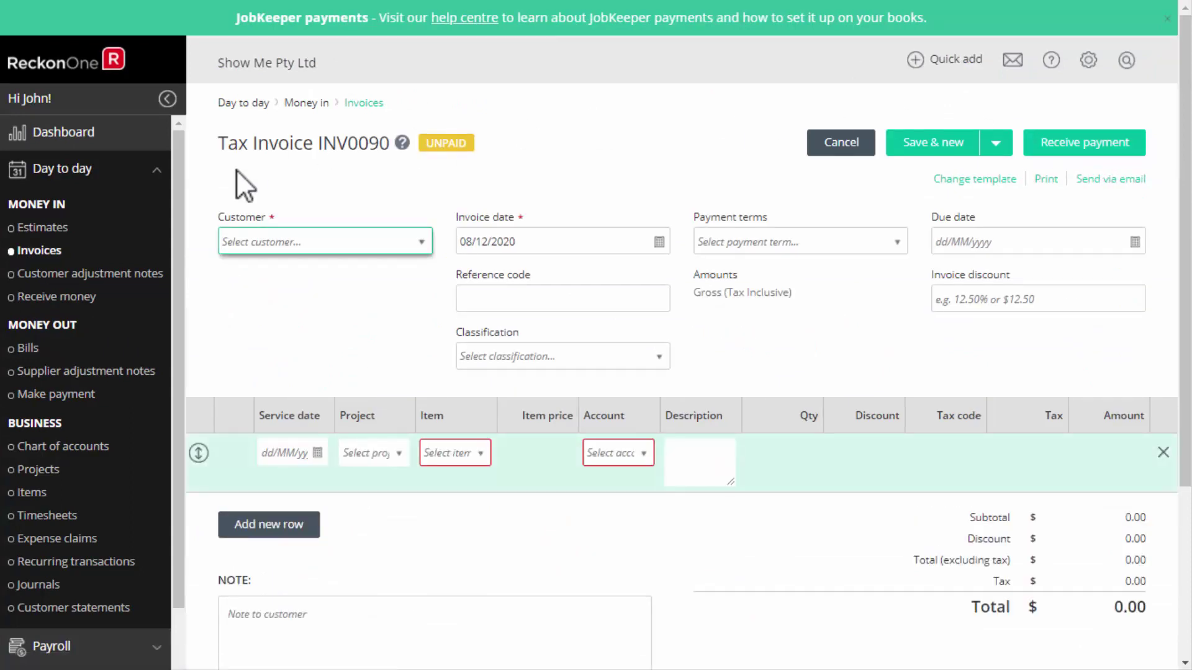
pyautogui.click(419, 243)
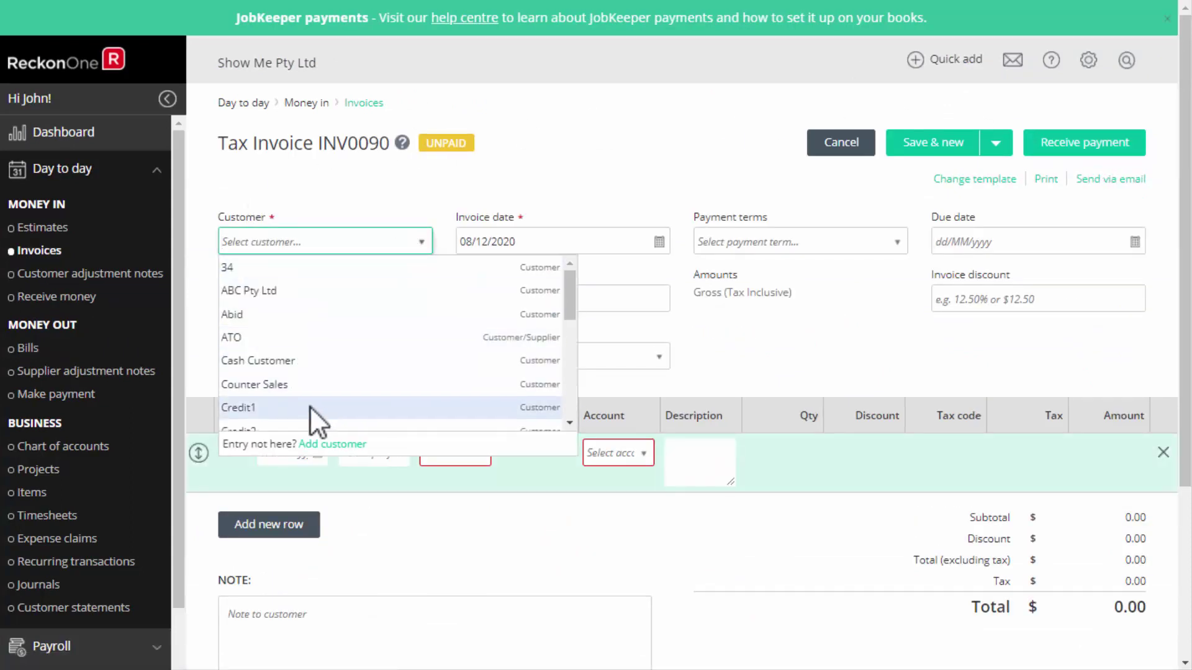
pyautogui.click(343, 446)
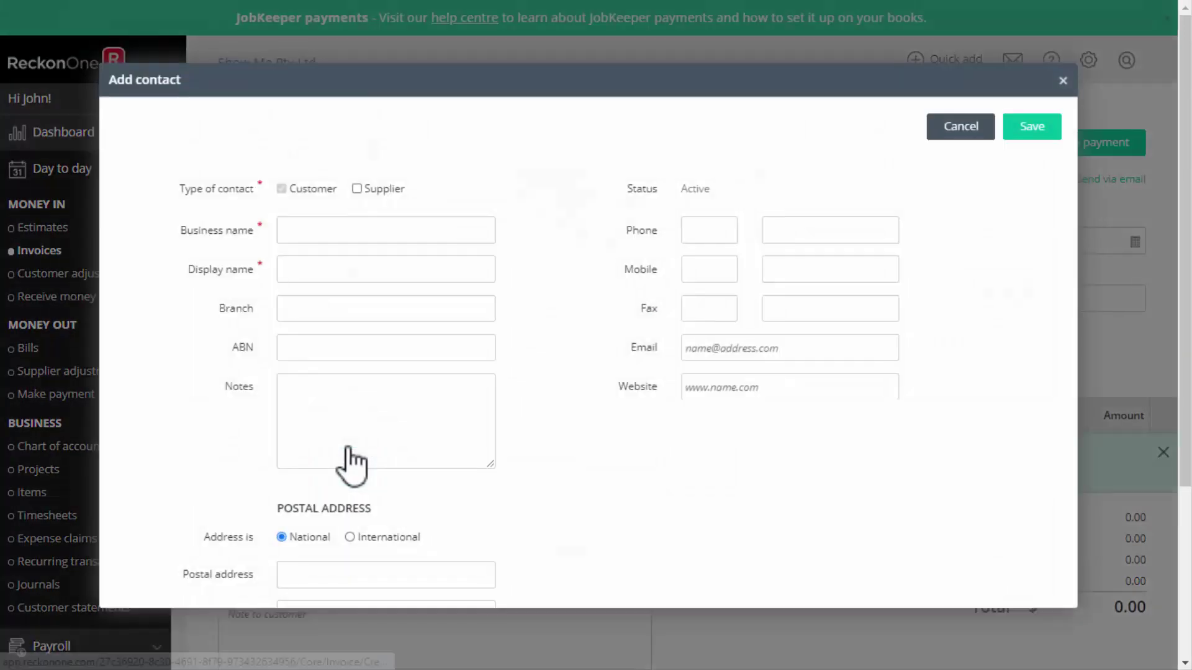
pyautogui.click(295, 228)
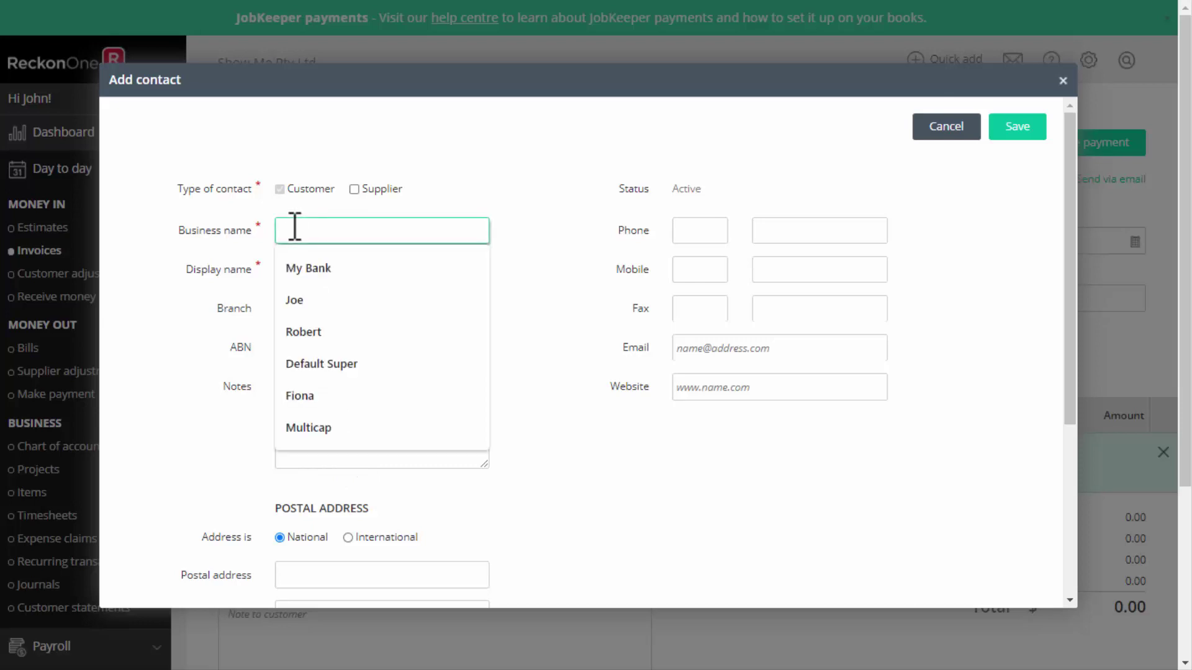
pyautogui.write('FunSafe')
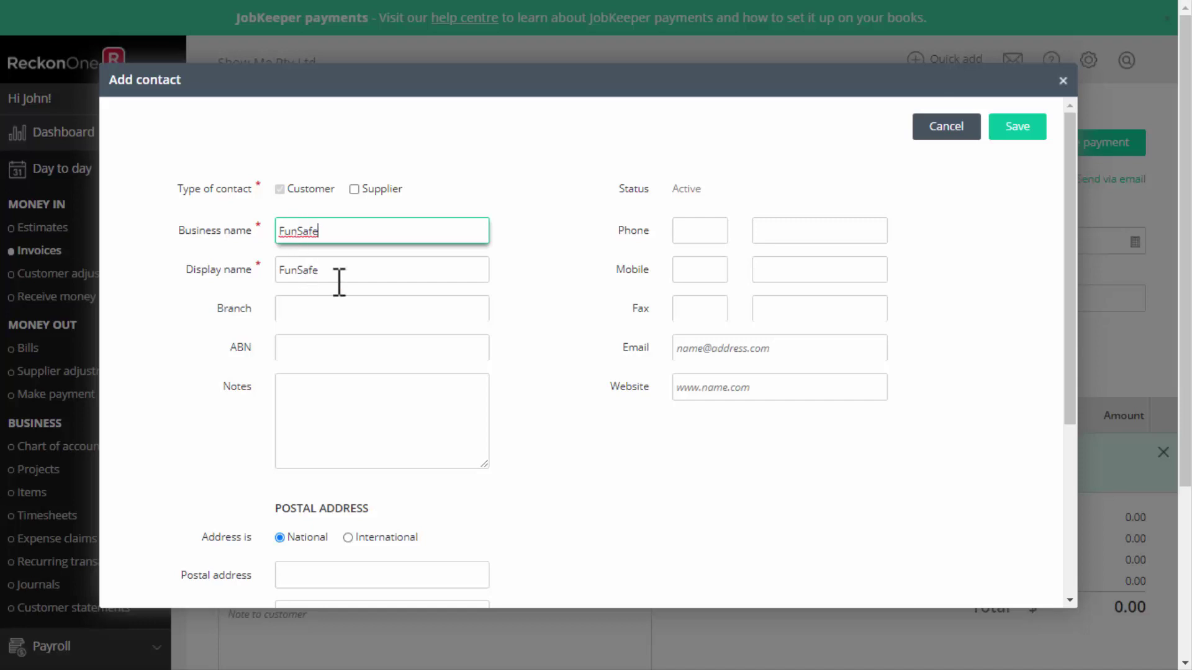
pyautogui.click(1022, 136)
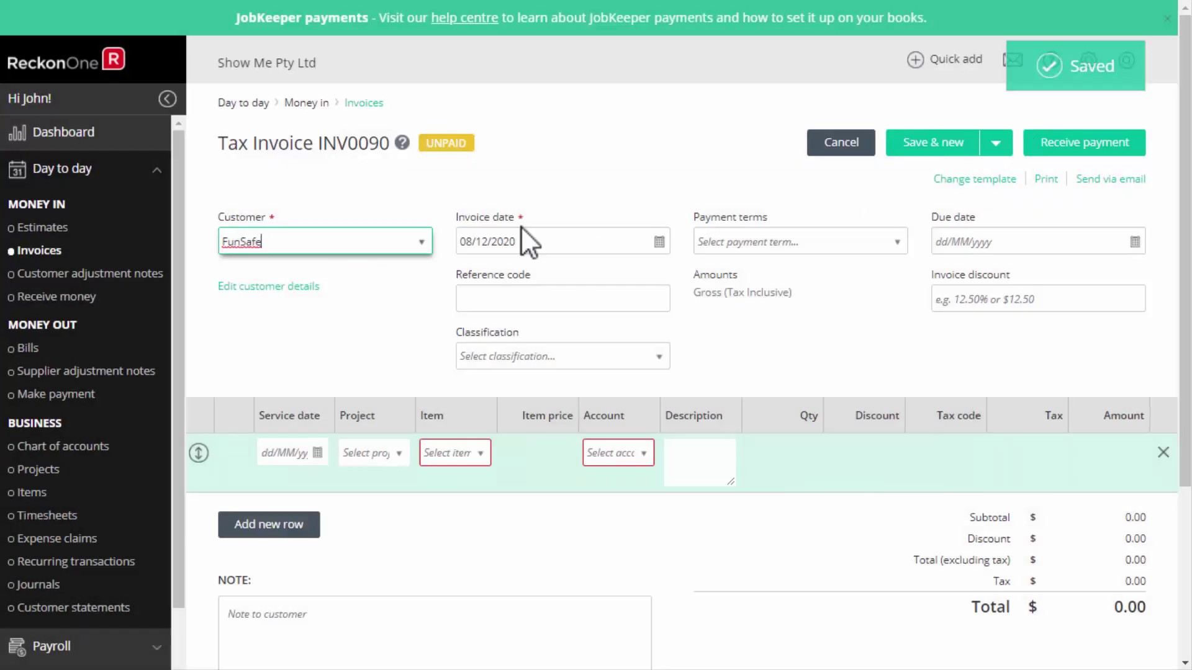
# Date the invoice 4 December 2020 with Net 30 payment terms.
pyautogui.click(659, 243)
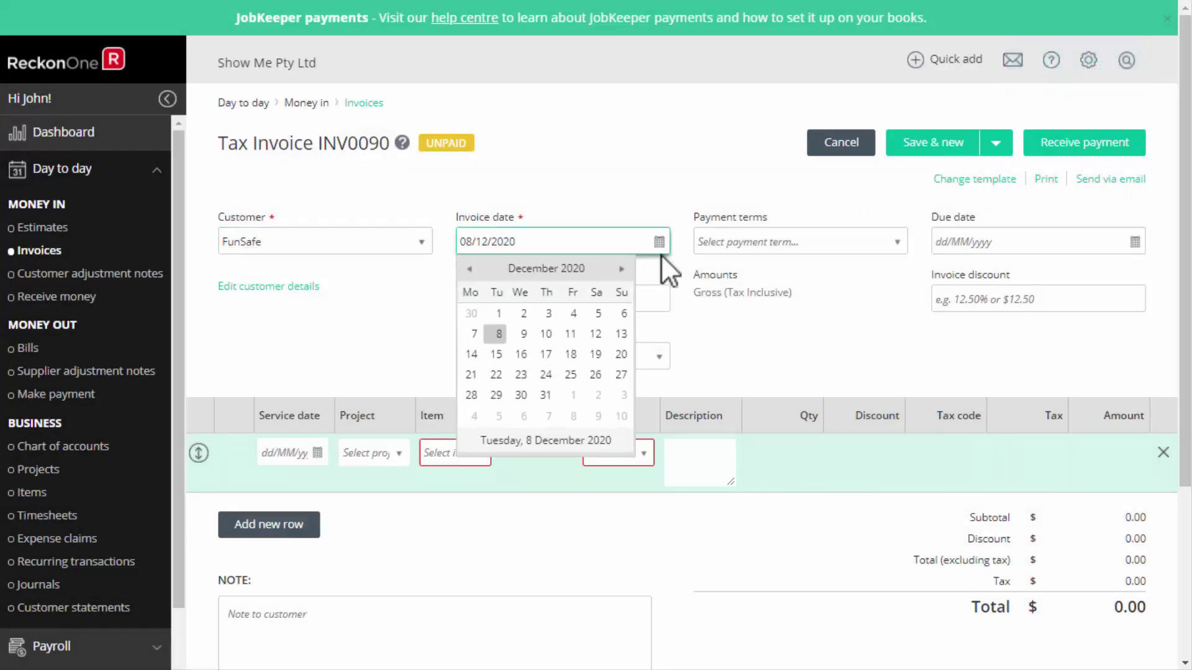
pyautogui.click(573, 313)
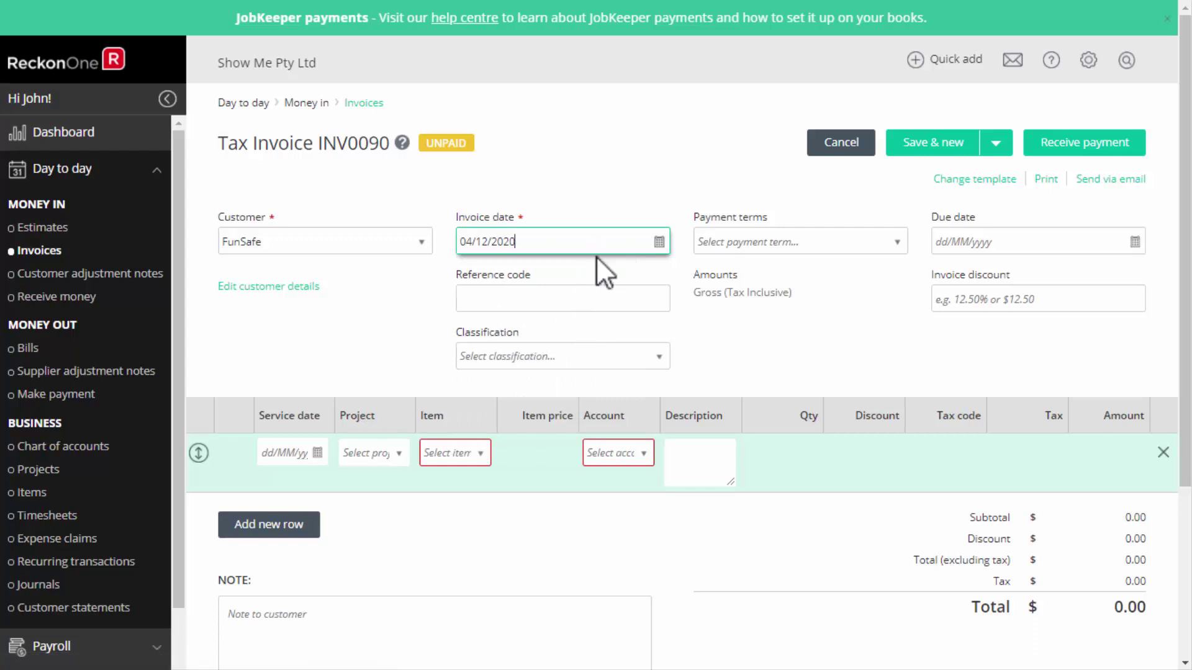
pyautogui.click(896, 243)
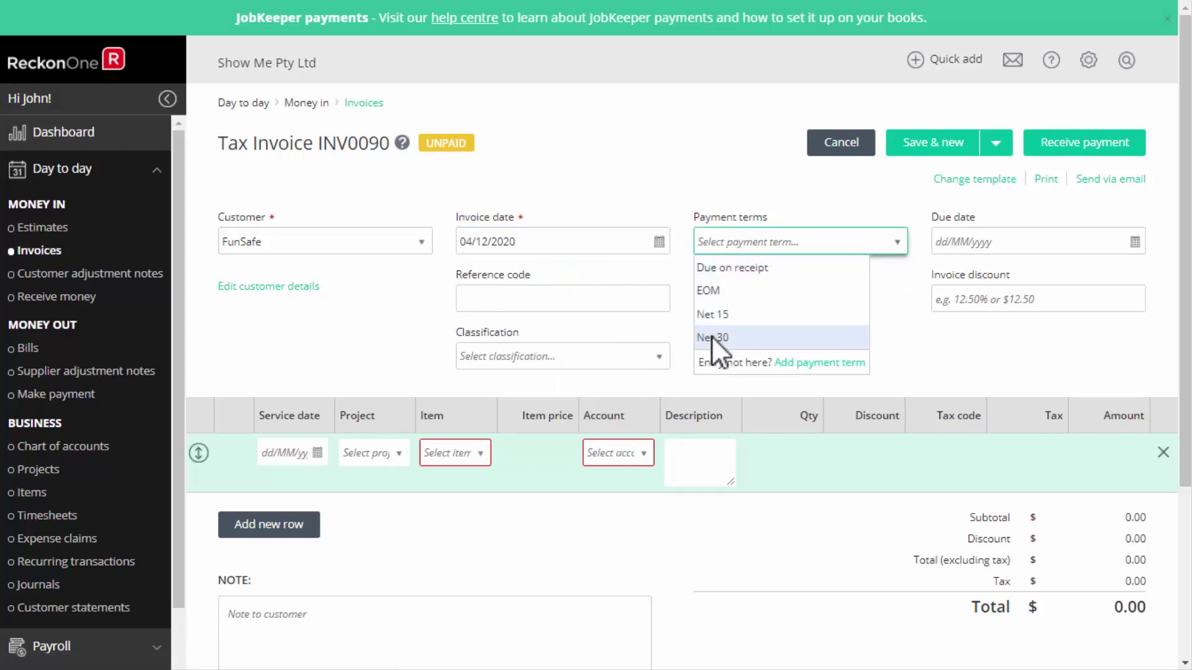
pyautogui.click(776, 336)
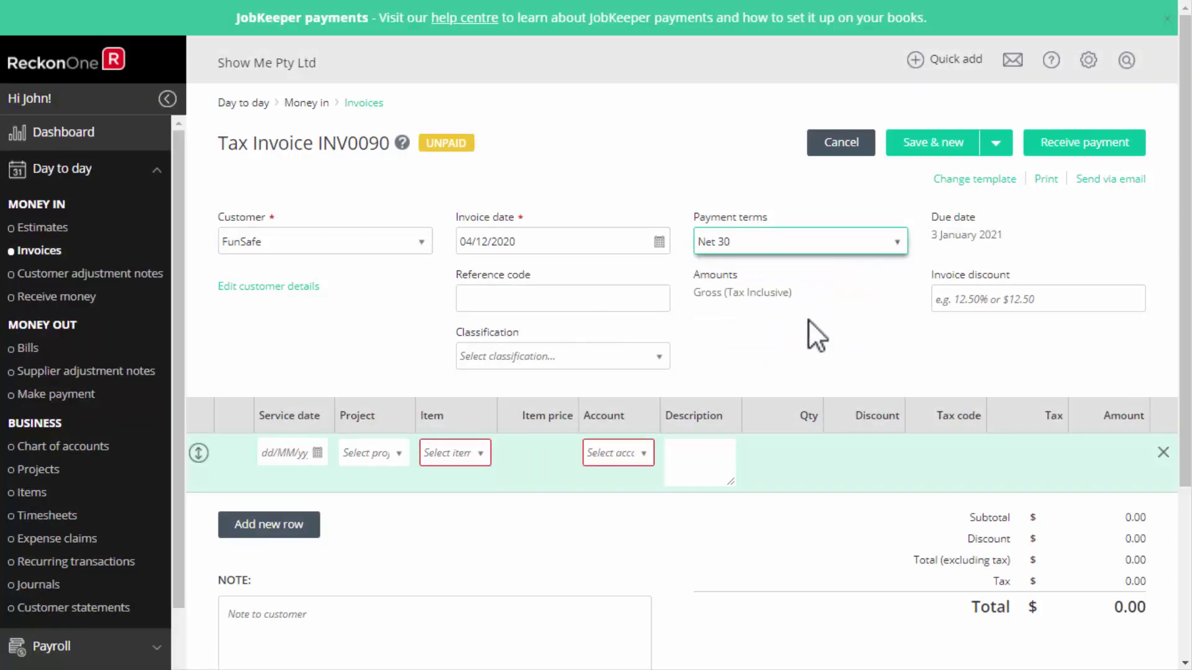
# Set Net 30 as the default invoice payment term in Money in settings and save.
pyautogui.click(1088, 60)
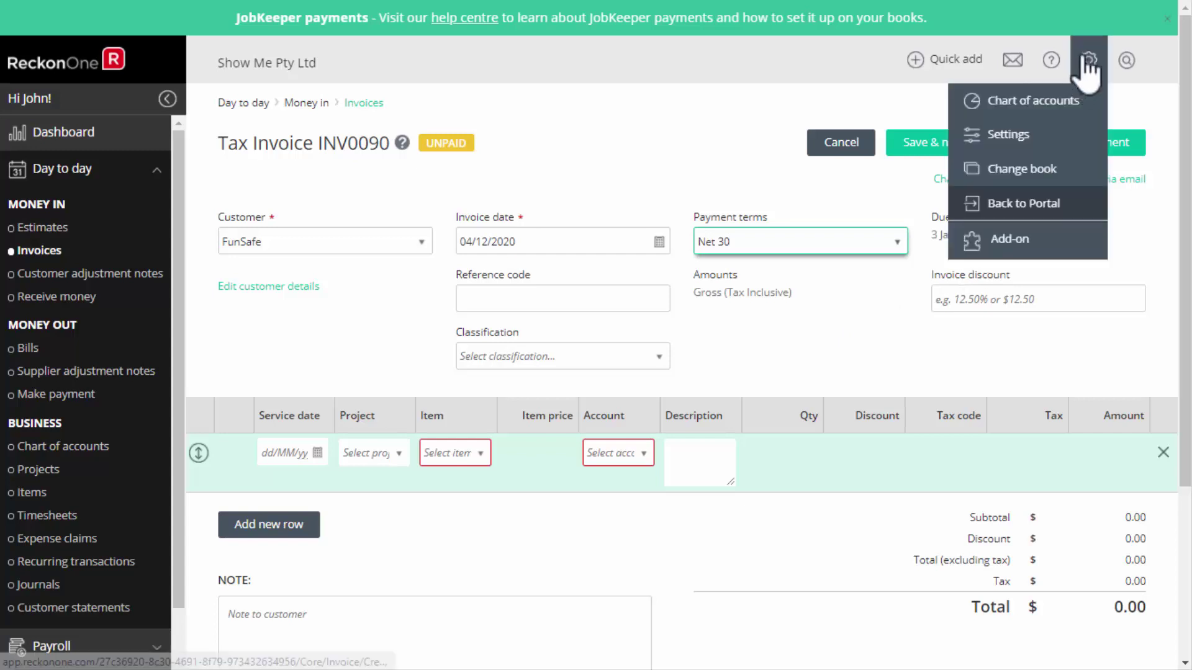
pyautogui.click(1088, 129)
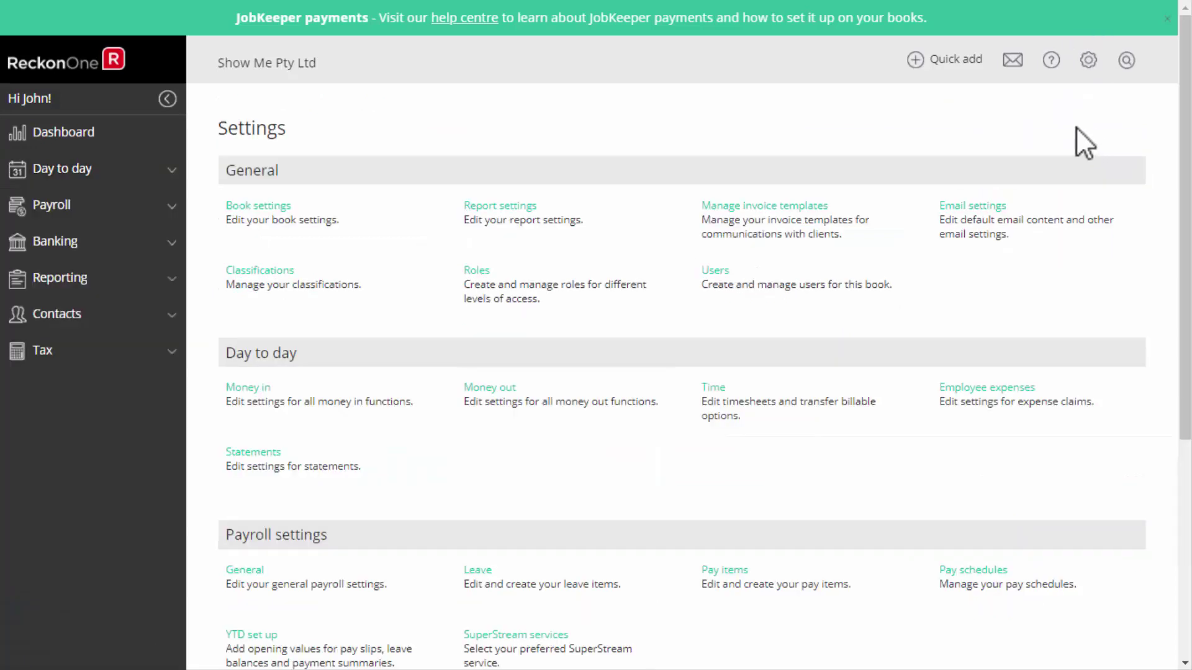
pyautogui.click(244, 389)
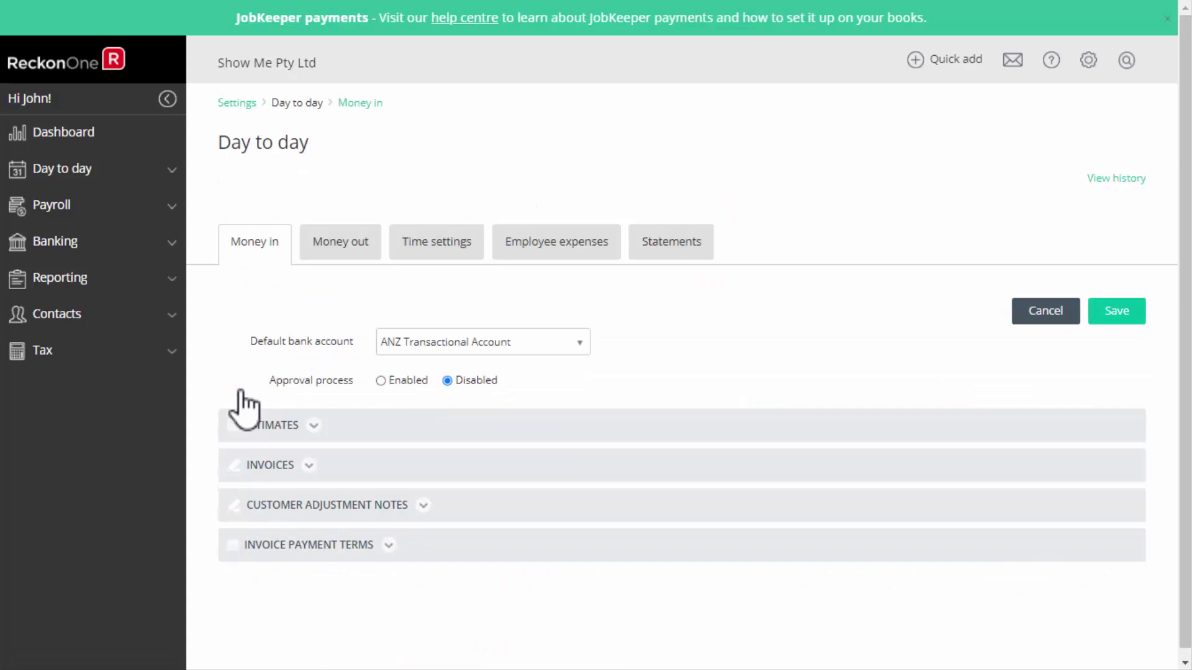
pyautogui.click(382, 548)
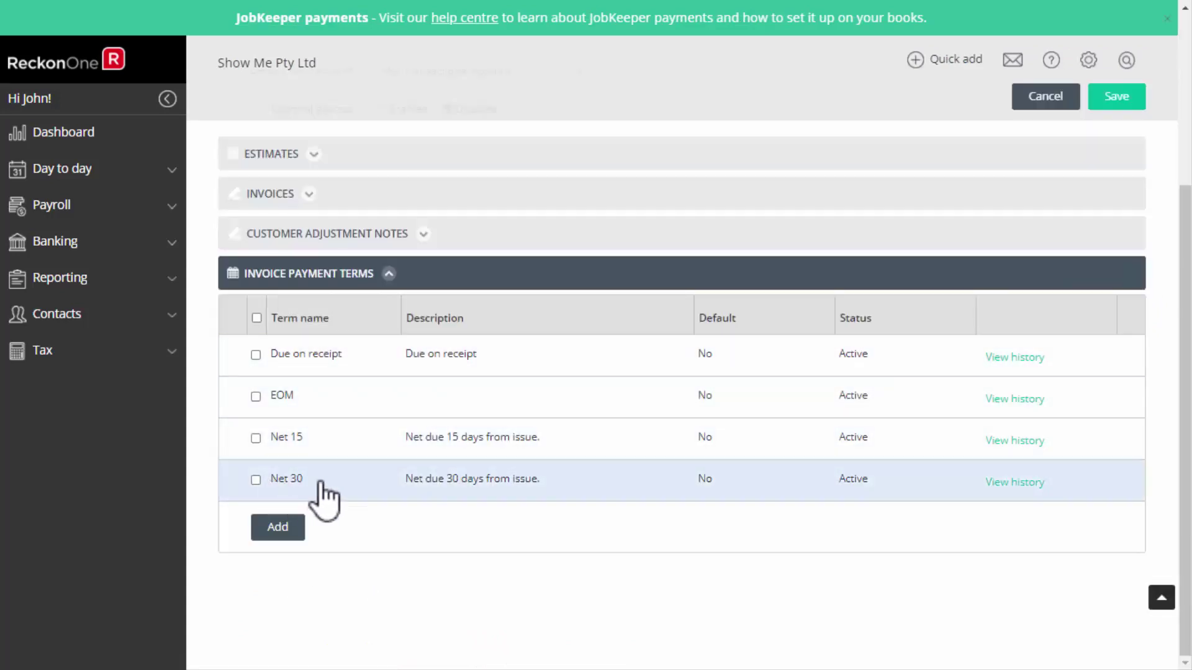
pyautogui.click(414, 483)
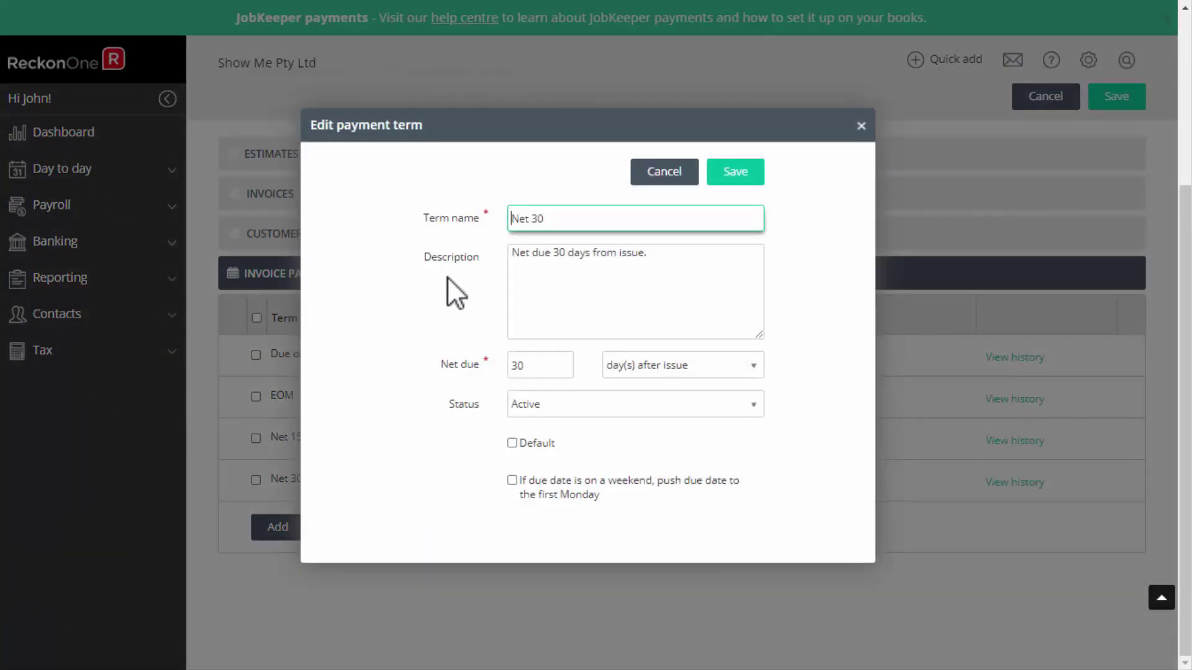
pyautogui.click(513, 442)
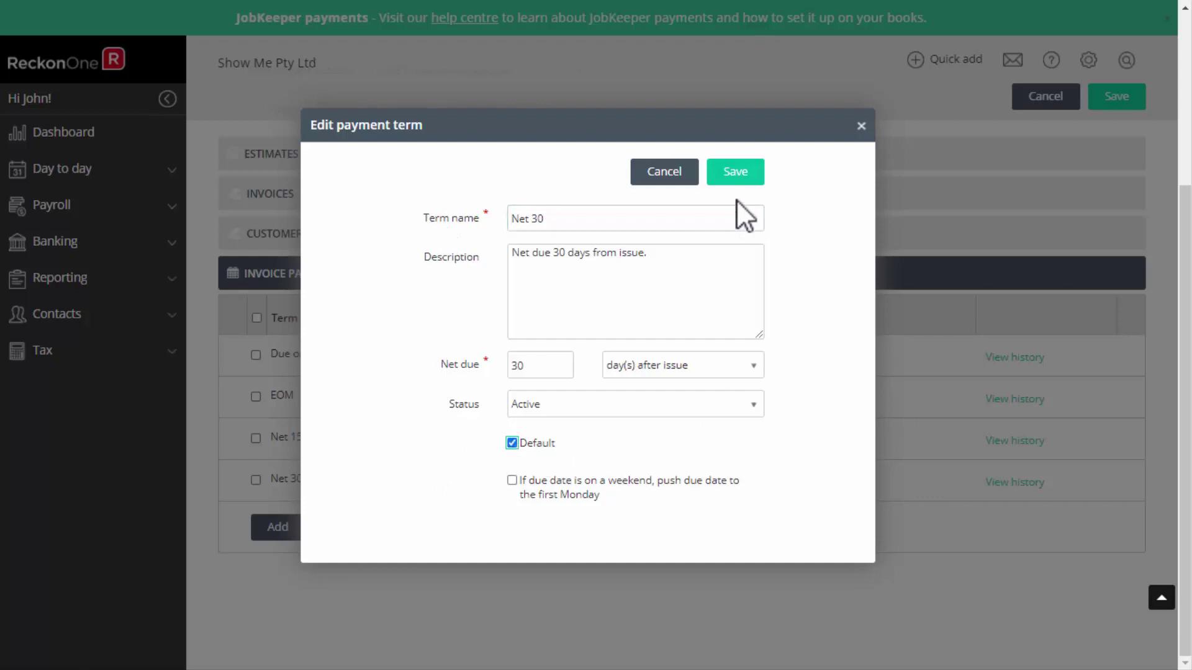
pyautogui.click(734, 177)
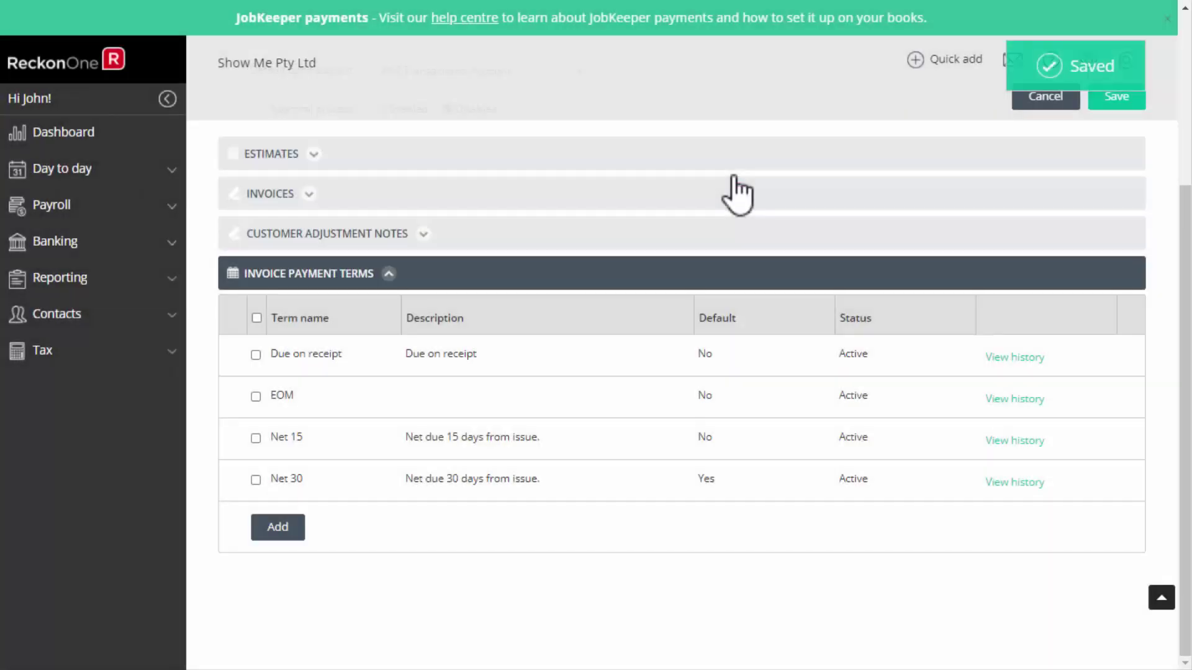
pyautogui.click(1108, 111)
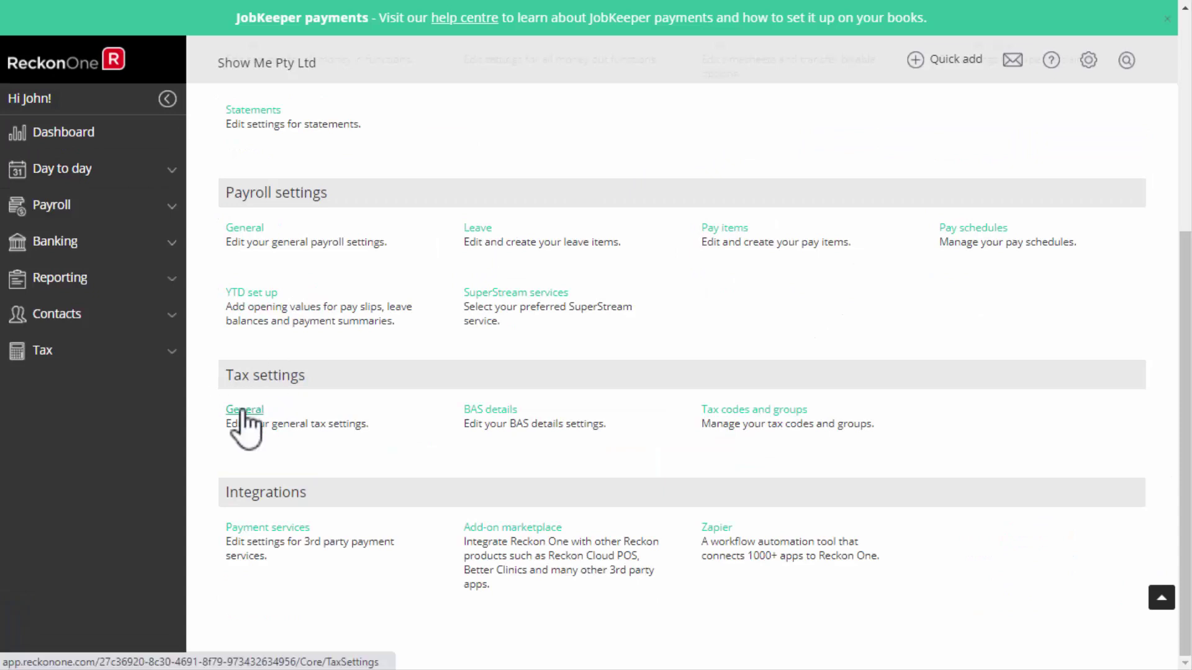
# Check the General tax settings, leaving default sales figures as Gross (Tax Inclusive).
pyautogui.click(243, 411)
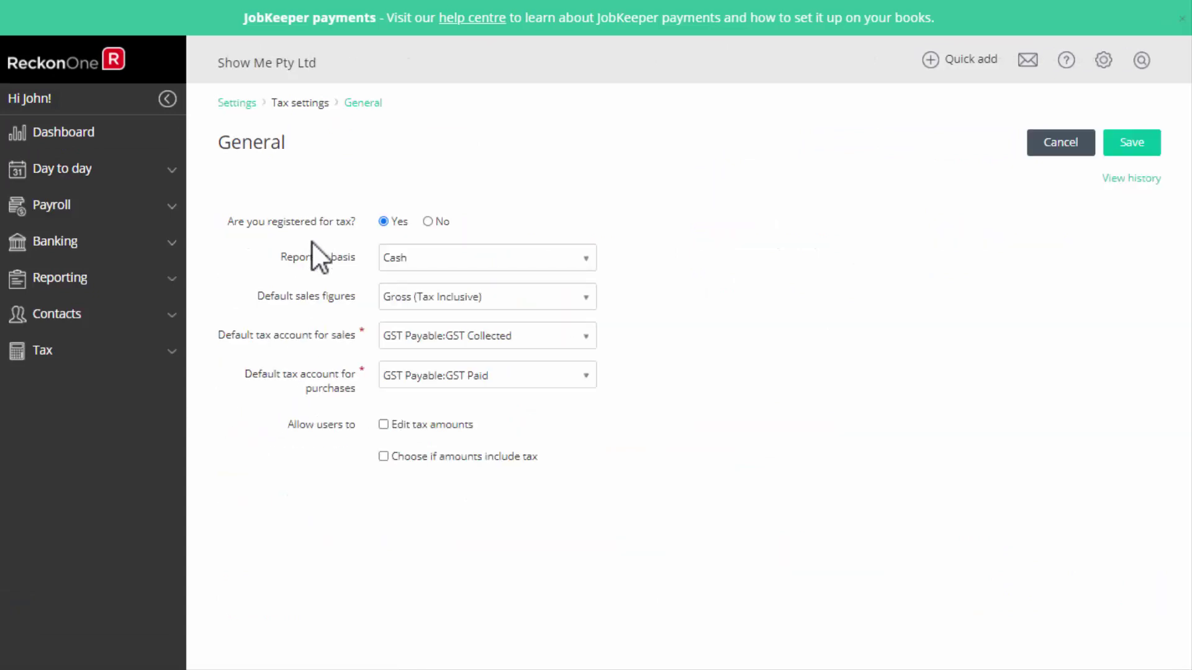
pyautogui.click(585, 297)
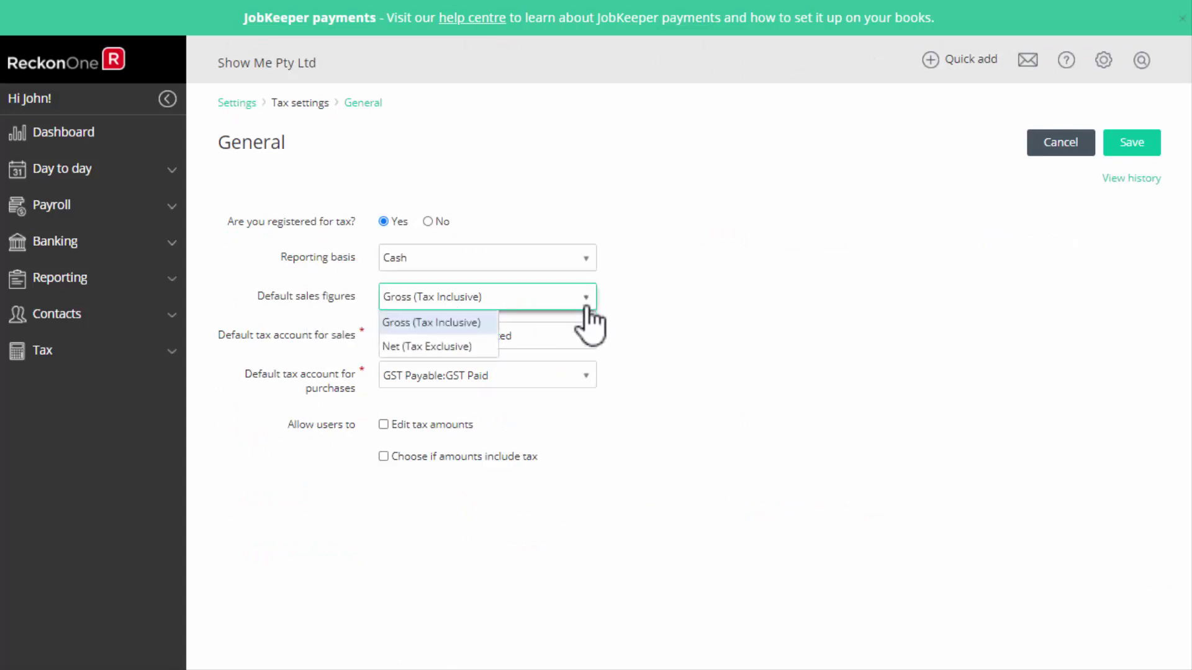
pyautogui.click(700, 310)
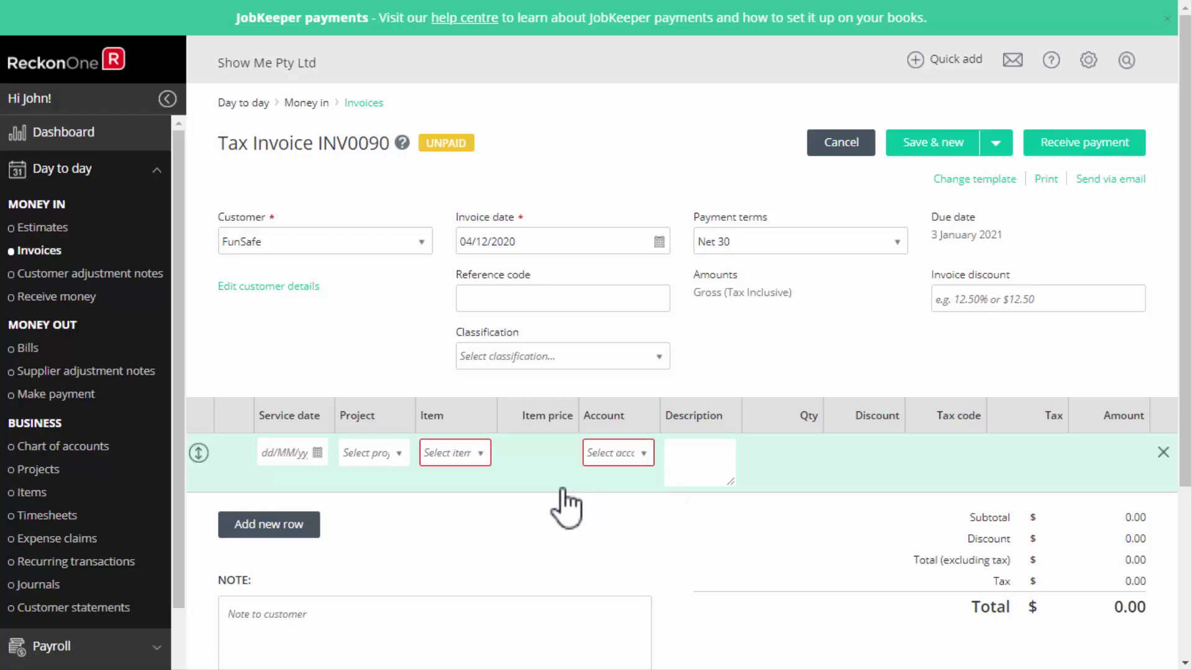
# Start a new item named Shade from the invoice line, marked as both bought and sold.
pyautogui.click(481, 454)
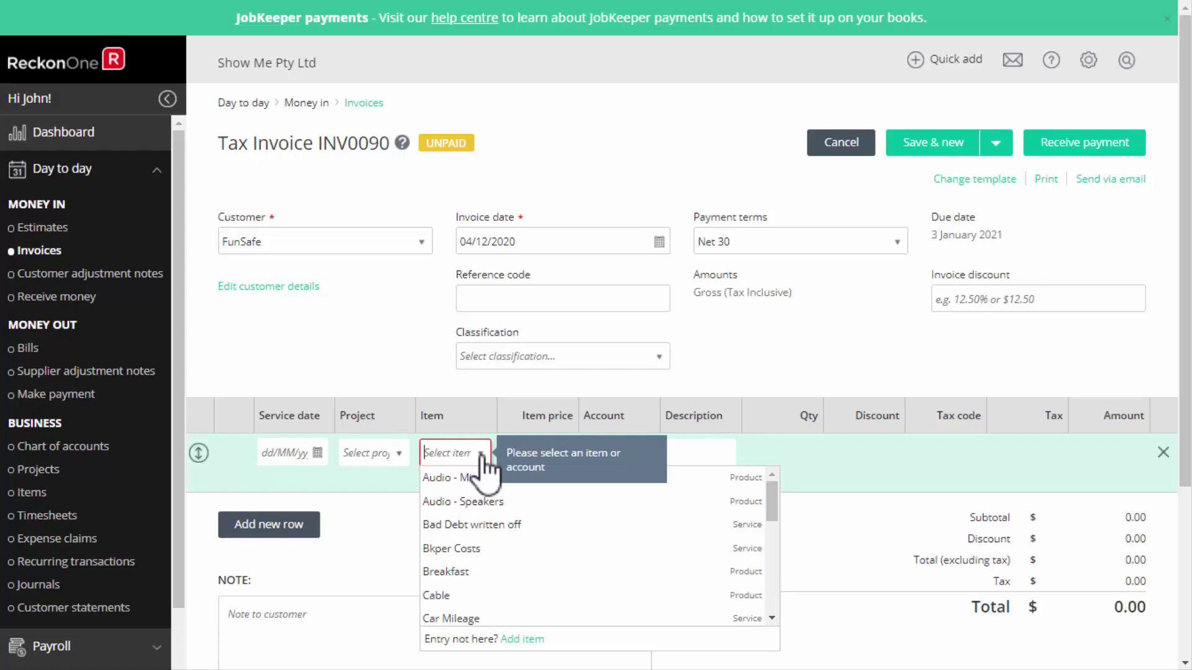
pyautogui.click(522, 639)
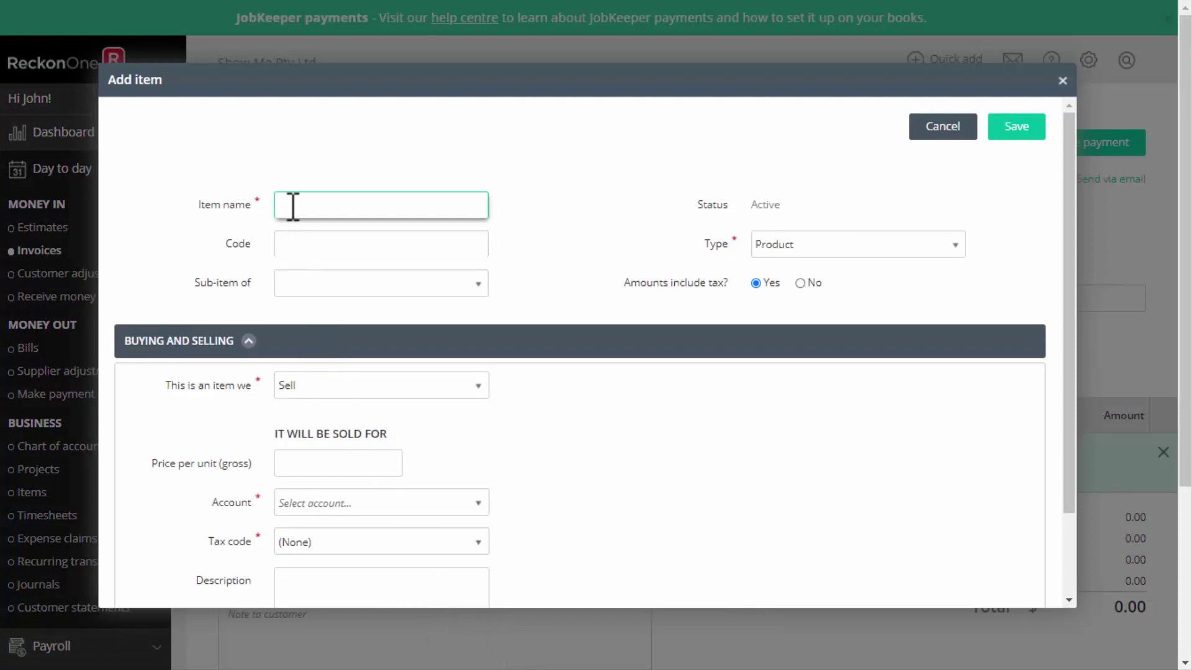
pyautogui.write('Shade')
pyautogui.click(481, 391)
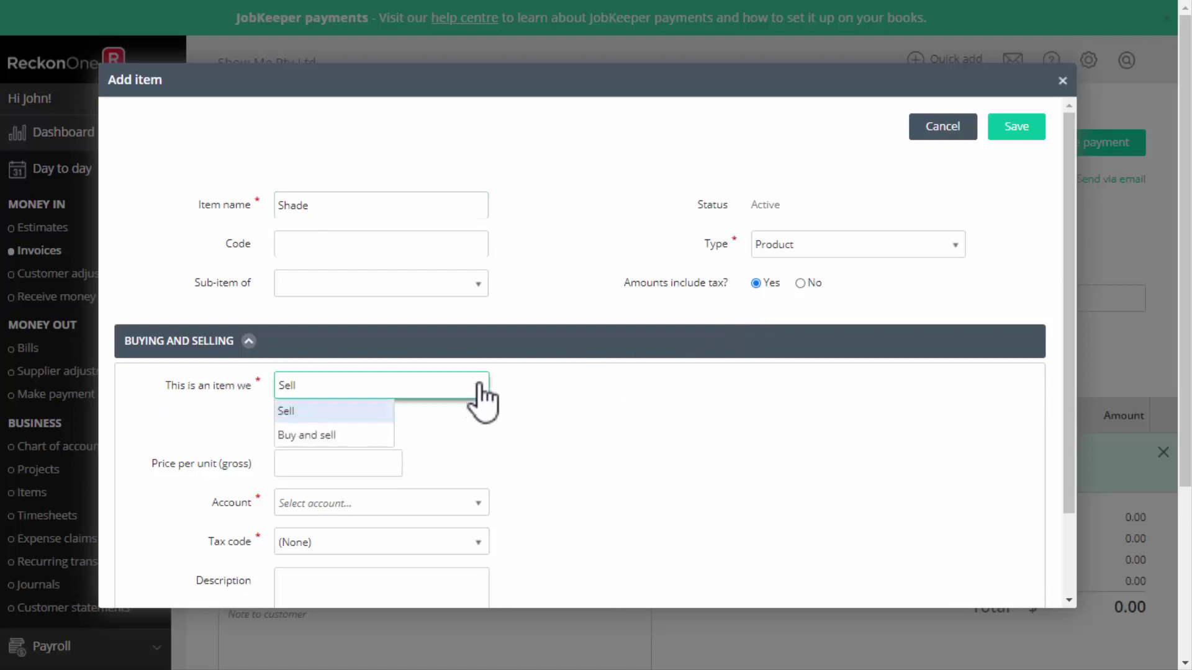
pyautogui.click(341, 437)
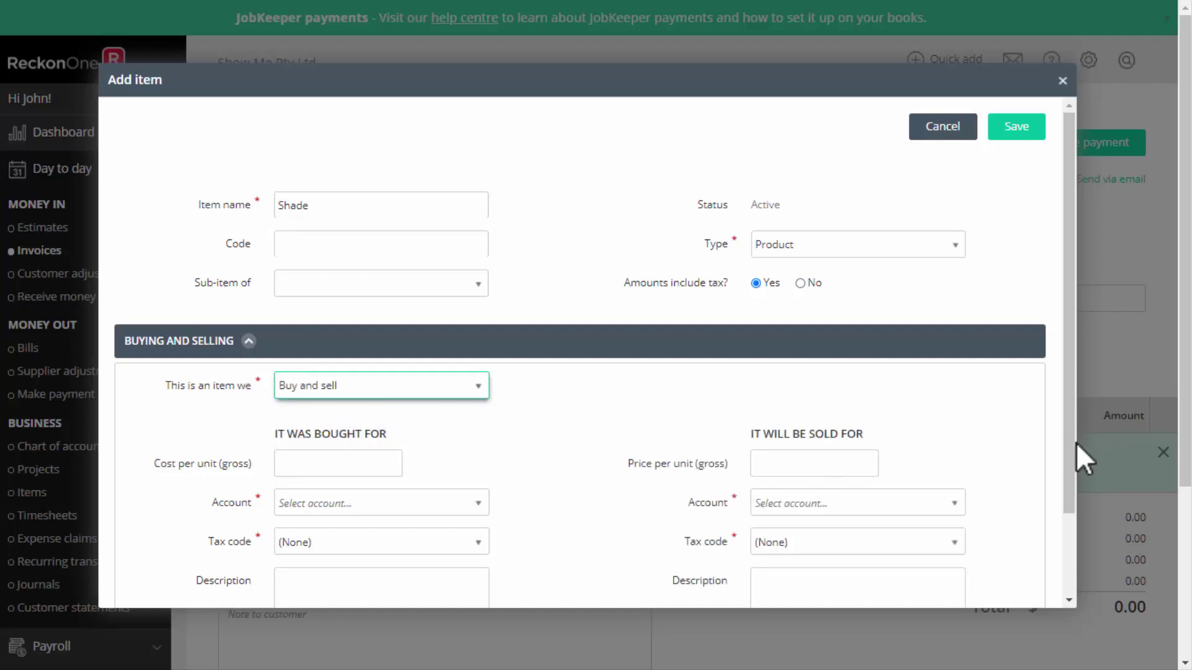
# Set Shade's purchase account to Cost of Goods Sold:Purchases with tax code NCG.
pyautogui.scroll(-1, 1064, 553)
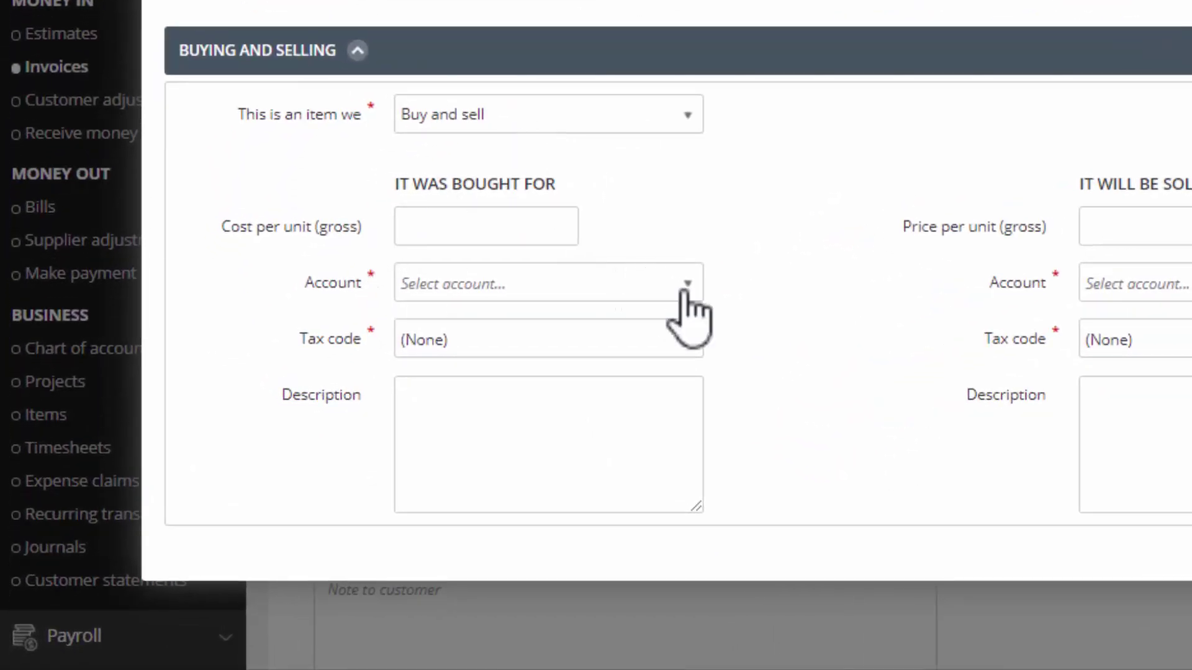
pyautogui.click(522, 283)
pyautogui.write('Purchases')
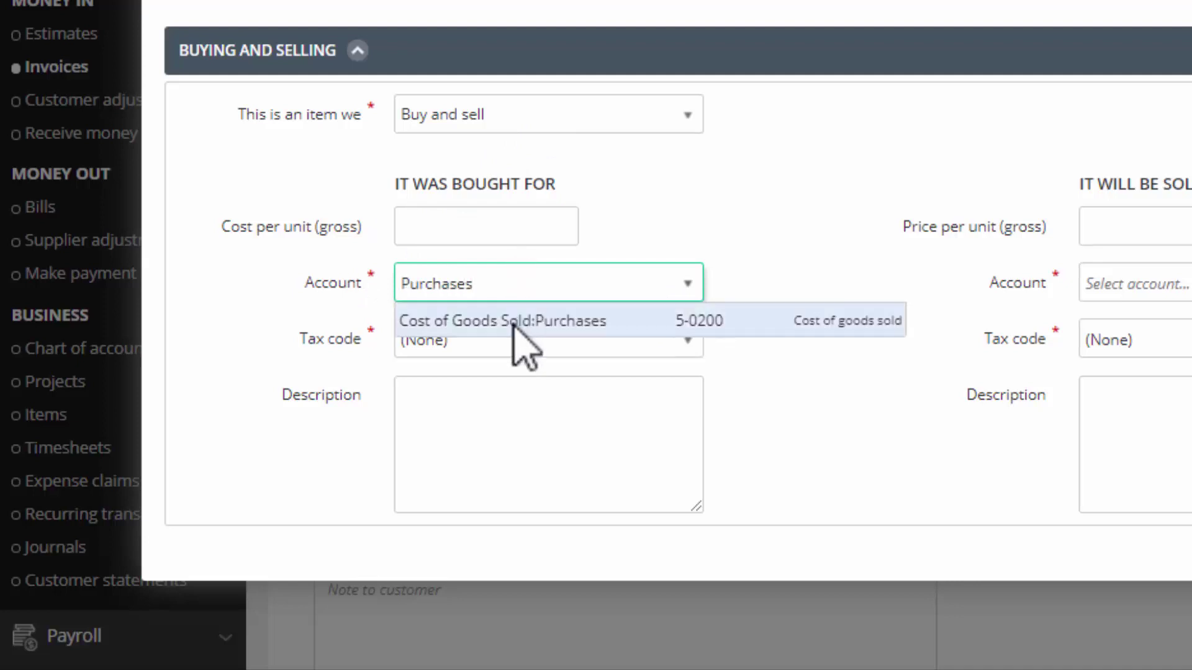
pyautogui.click(511, 322)
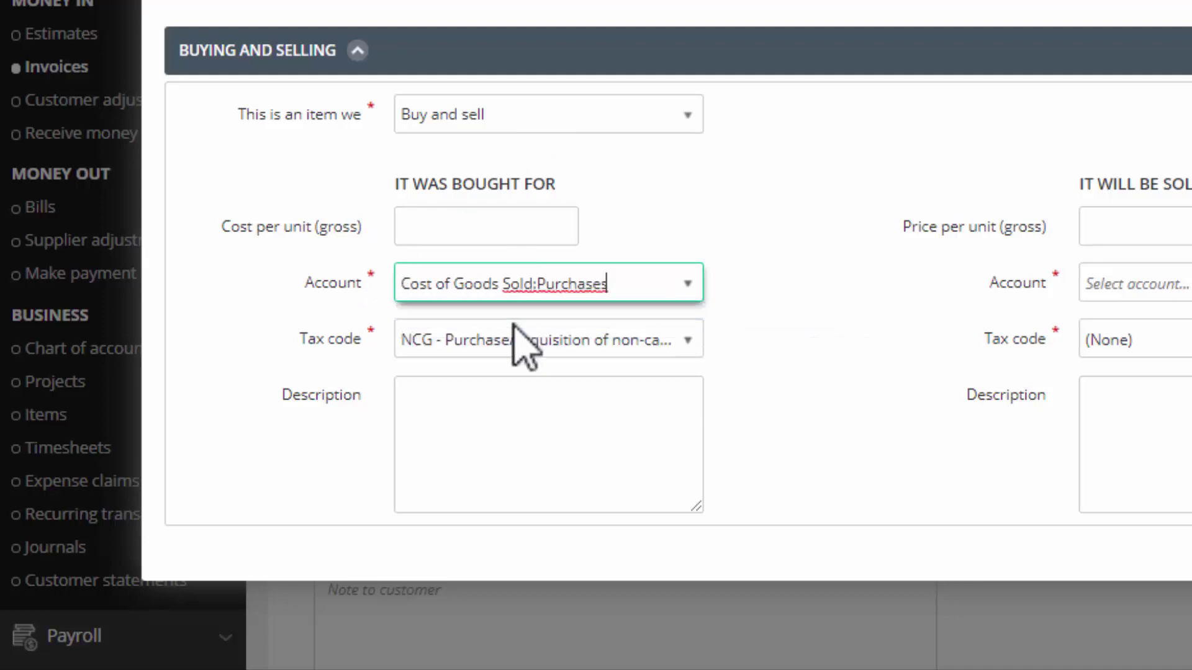
pyautogui.click(686, 343)
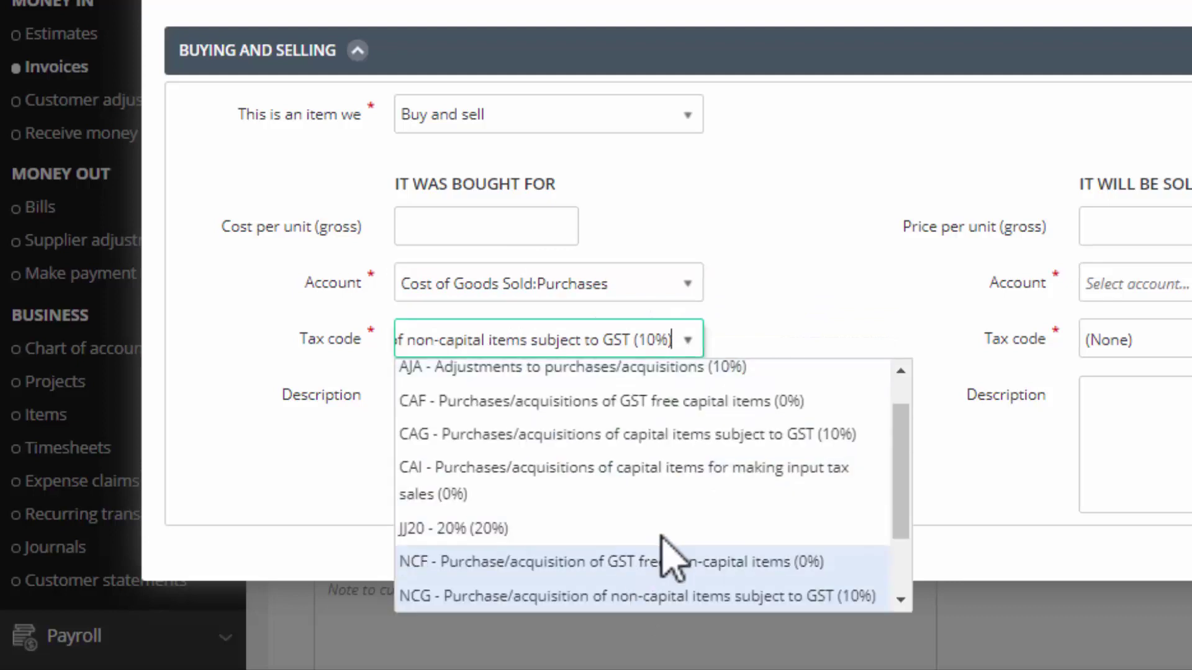
pyautogui.click(811, 334)
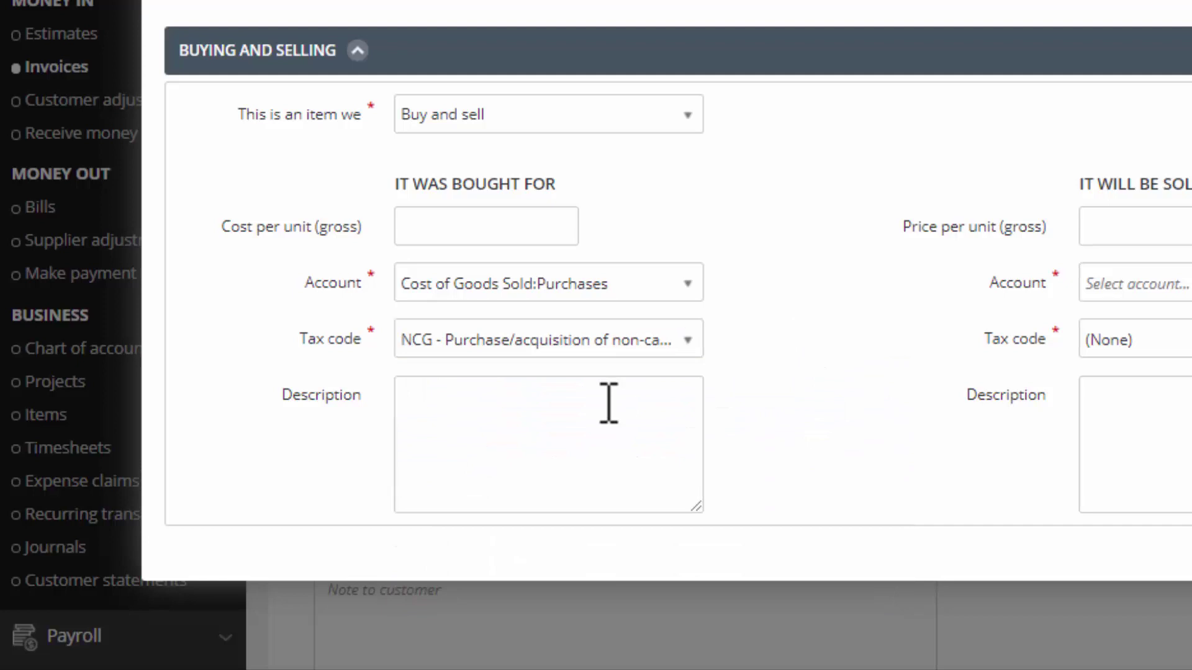
# Give Shade a selling price of $155.00 into the Sales:General income account.
pyautogui.click(1128, 231)
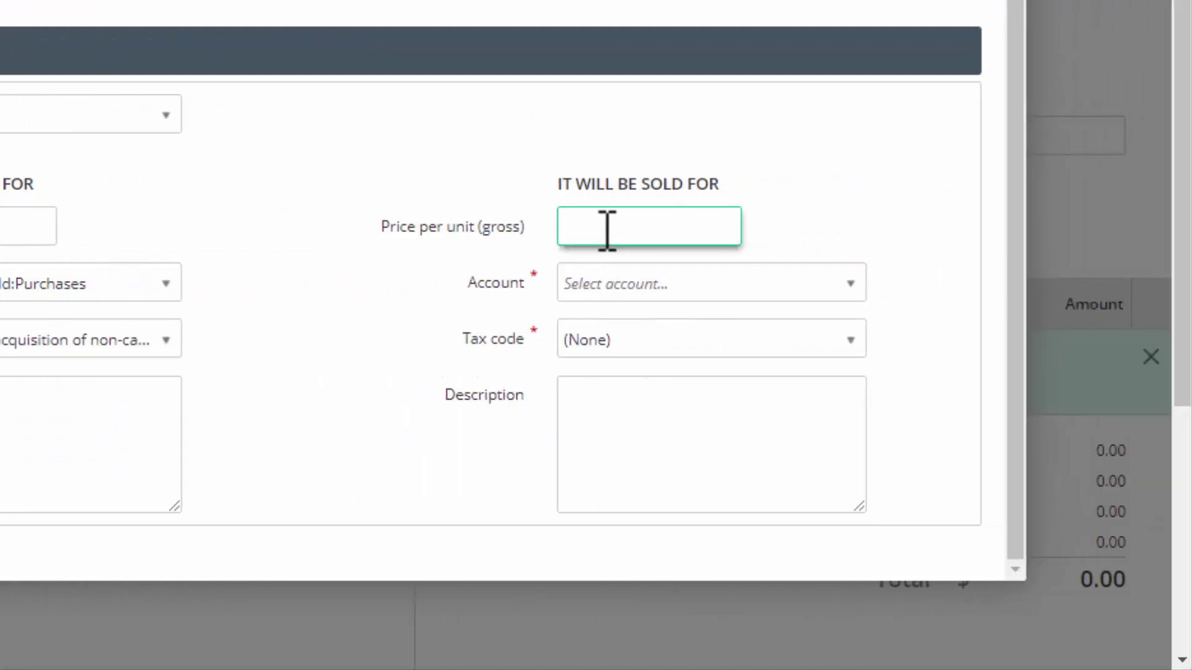
pyautogui.write('155.00')
pyautogui.click(680, 285)
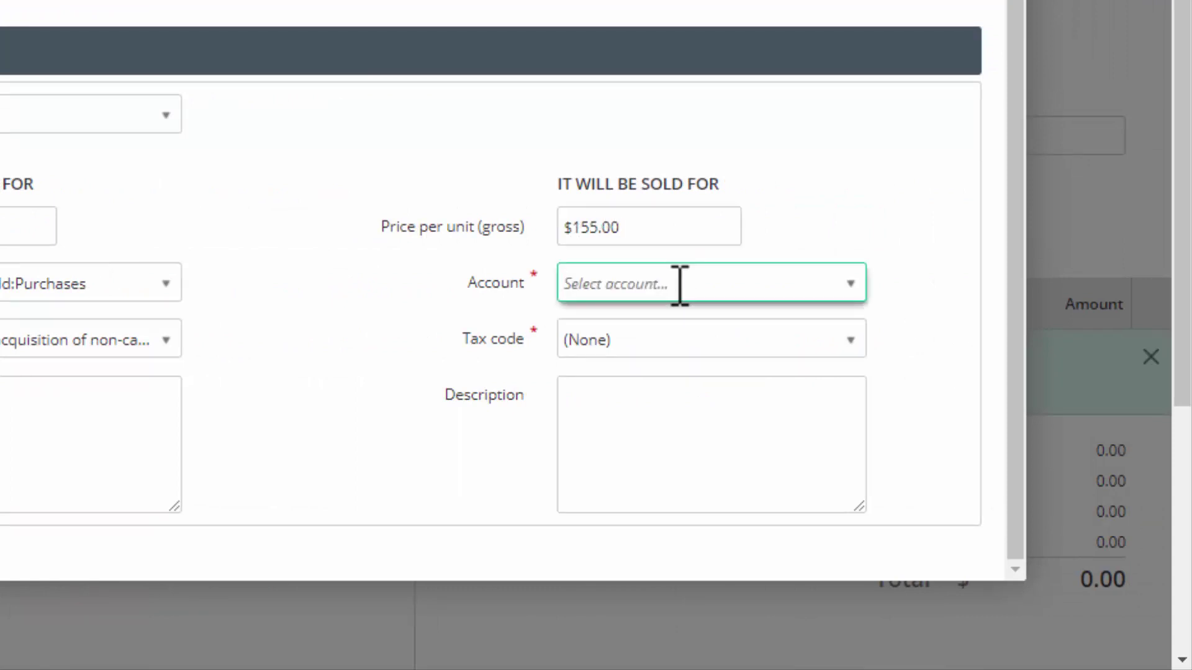
pyautogui.write('Salesw')
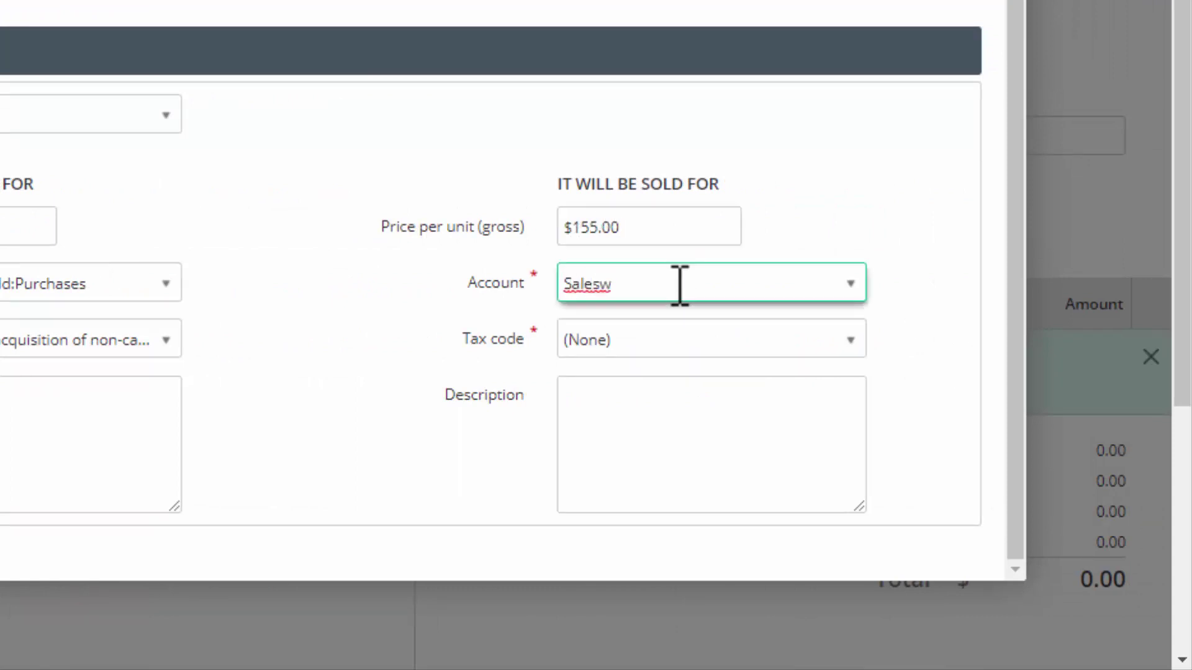
pyautogui.press('BackSpace')
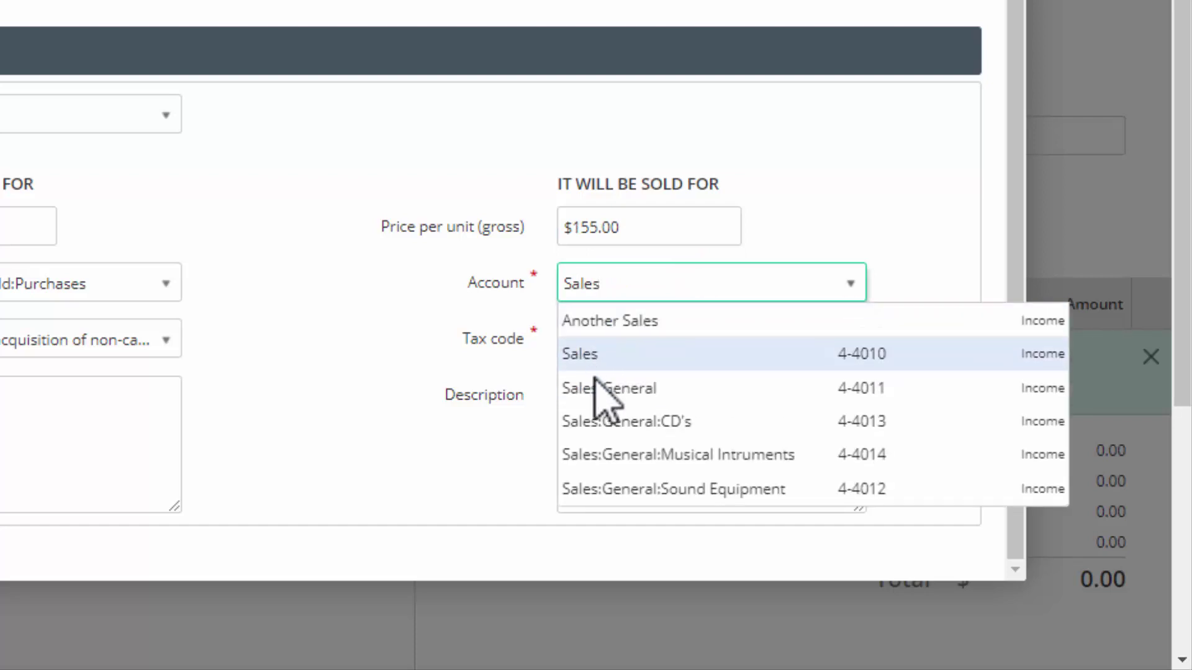
pyautogui.click(597, 391)
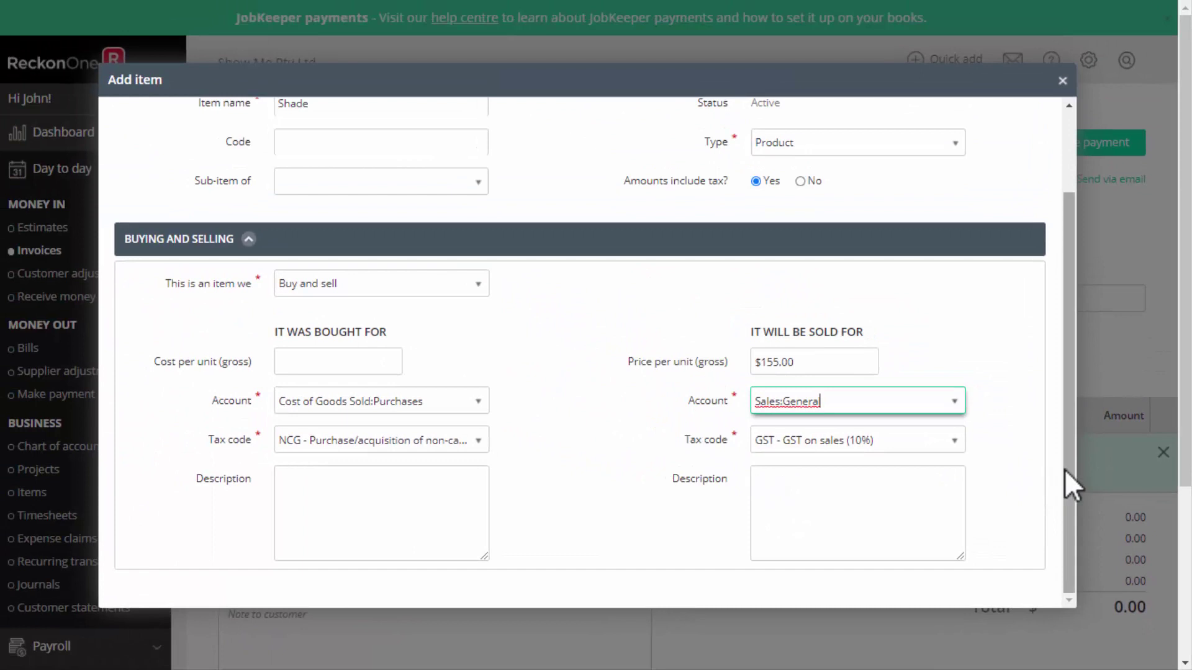
pyautogui.moveTo(1072, 481); pyautogui.dragTo(1086, 304)
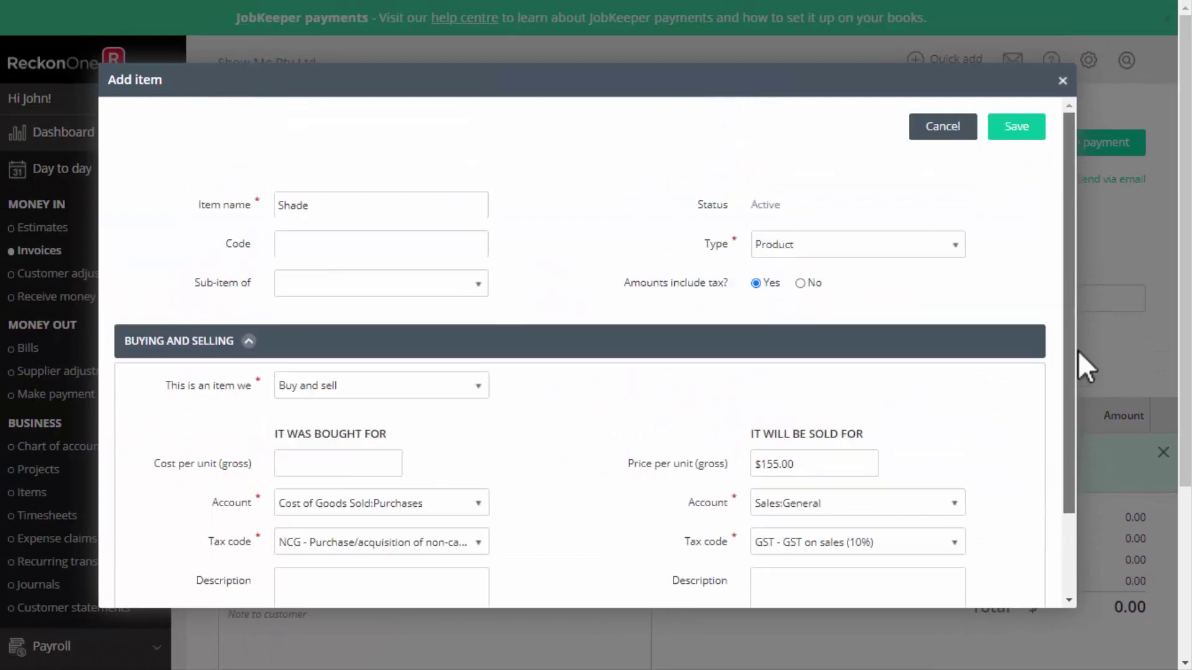
# Save Shade onto INV0090 with quantity 2 and a 20% line discount, totalling $248.00.
pyautogui.click(1011, 130)
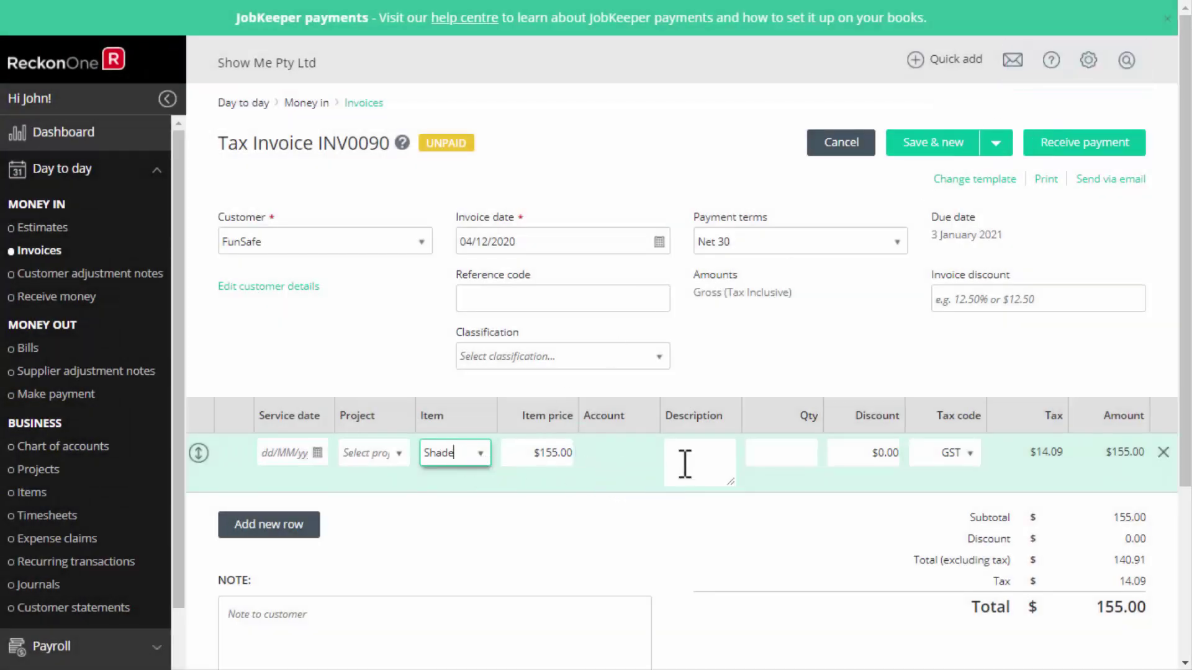
pyautogui.click(792, 452)
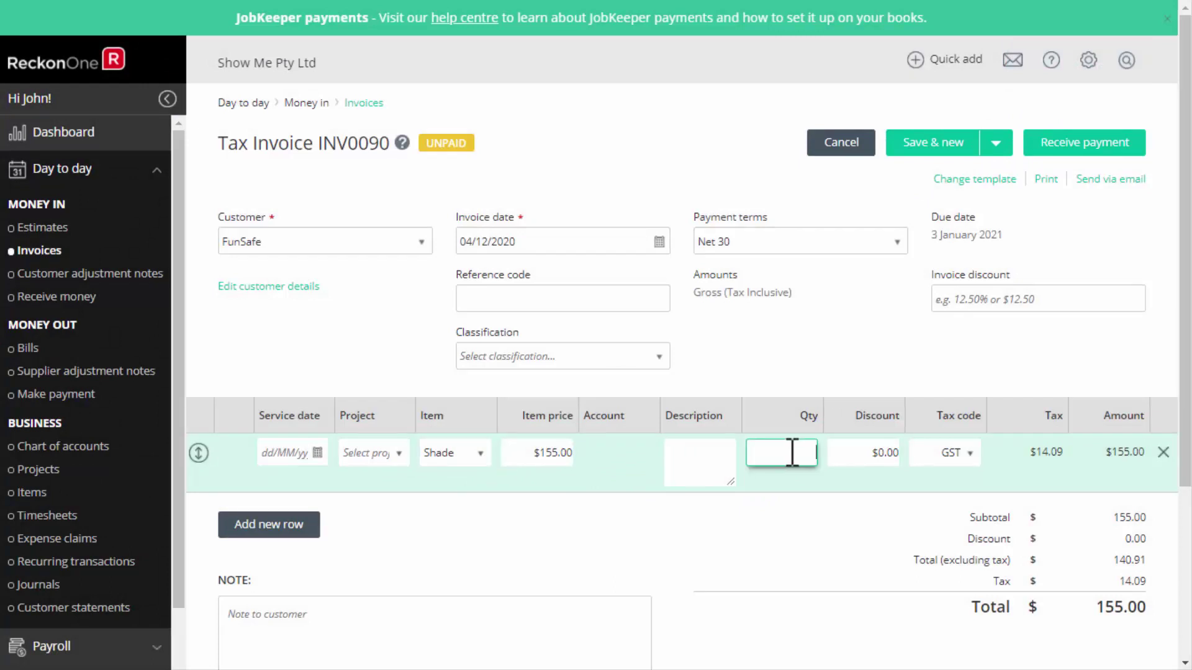
pyautogui.write('2')
pyautogui.click(835, 460)
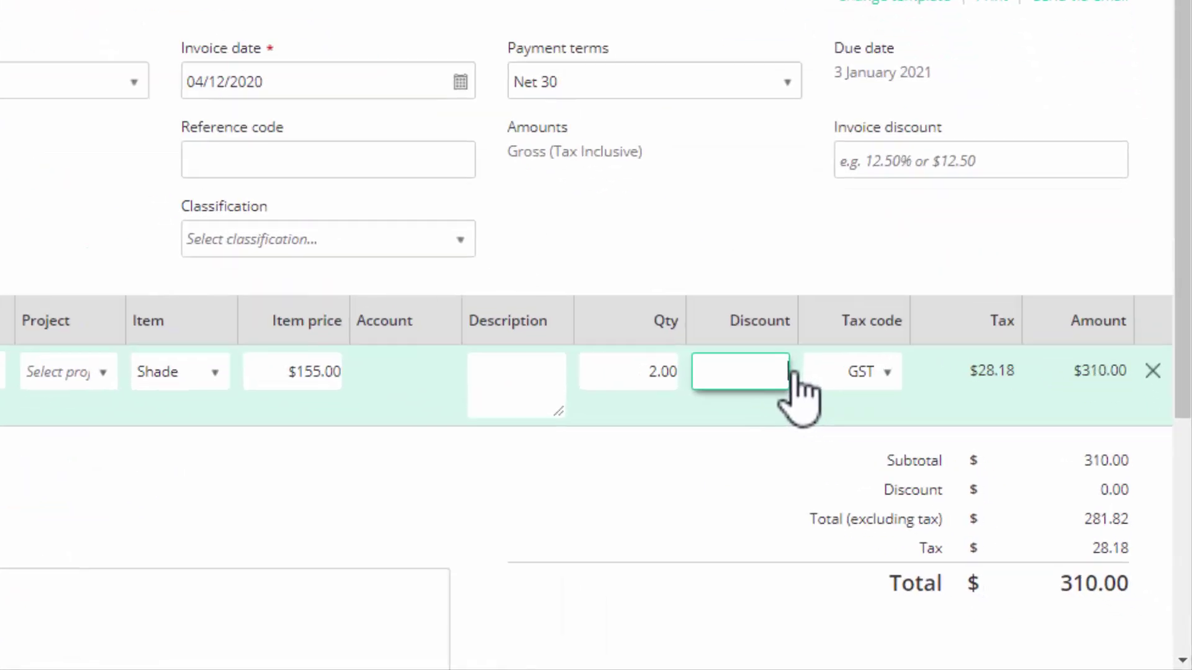
pyautogui.write('20%')
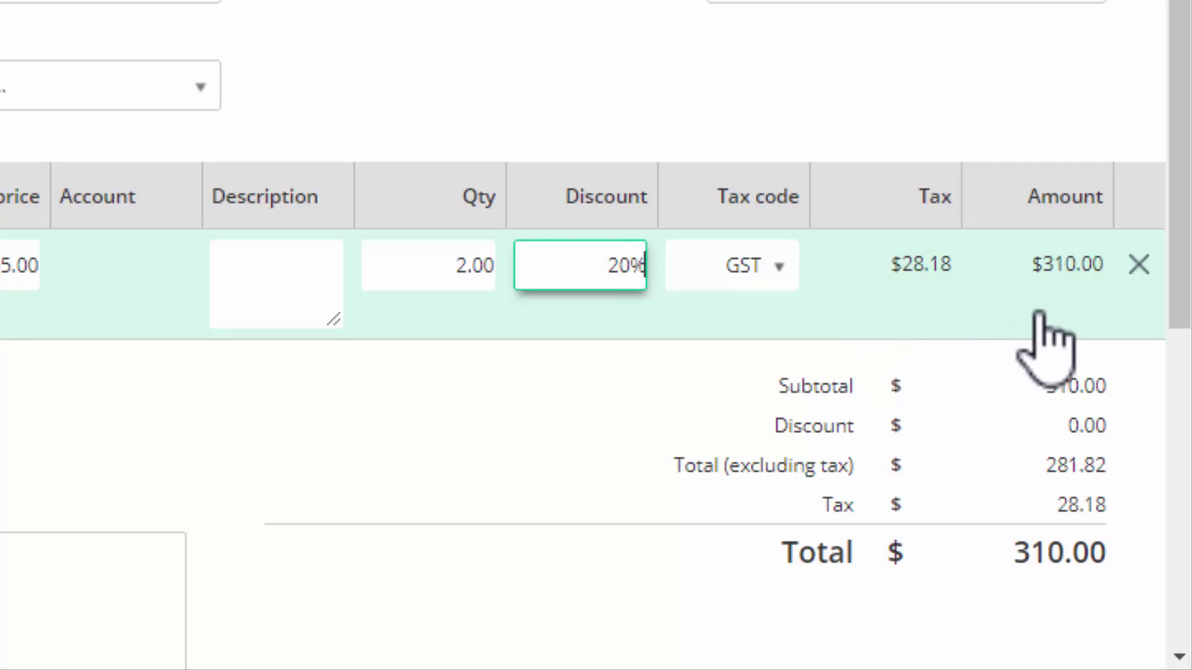
pyautogui.click(1090, 305)
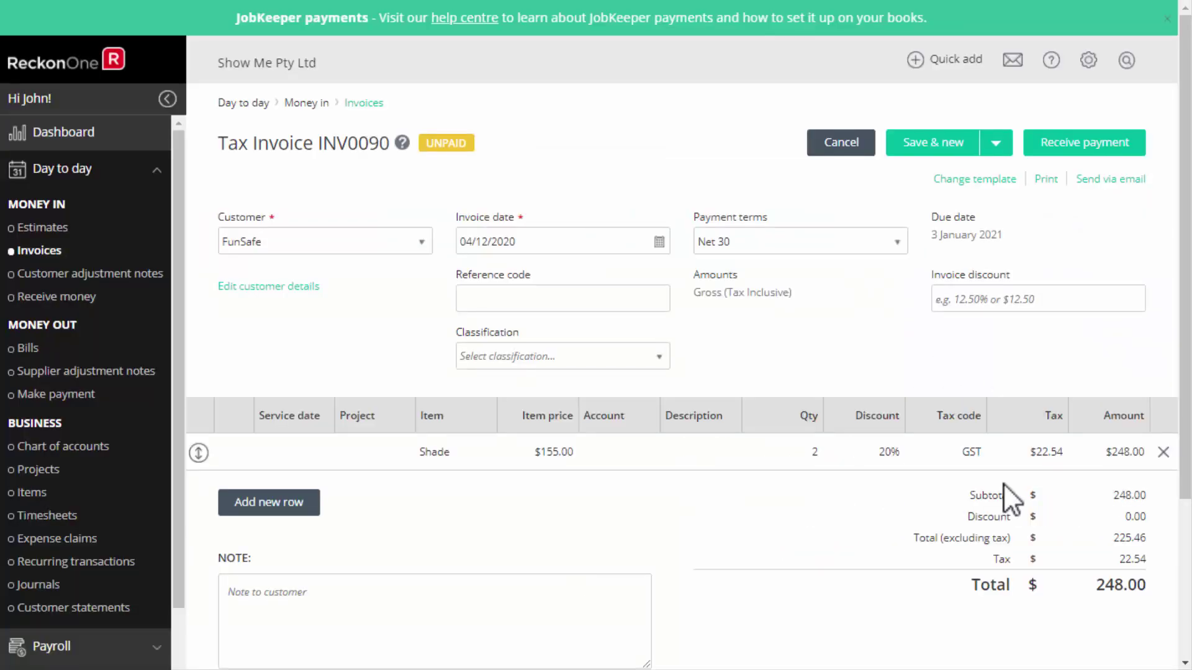
# Add a second invoice line for Audio - Mini HiFi at $55.00.
pyautogui.click(253, 506)
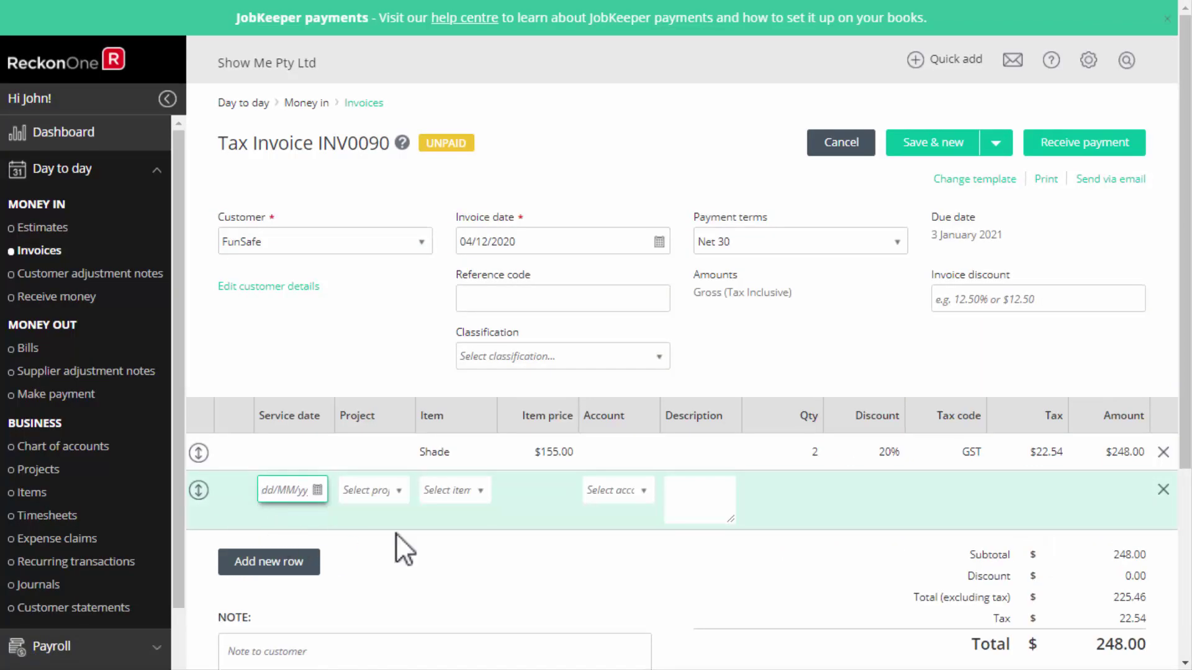
pyautogui.click(460, 490)
pyautogui.press('Return')
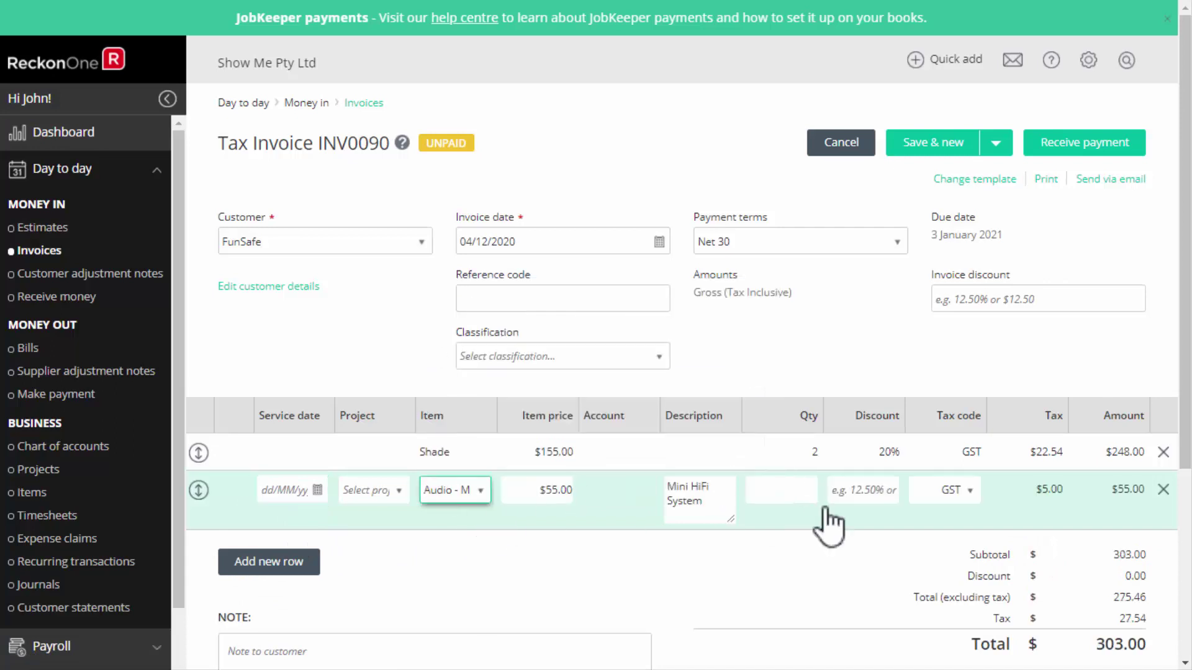
pyautogui.moveTo(1183, 418); pyautogui.dragTo(1187, 539)
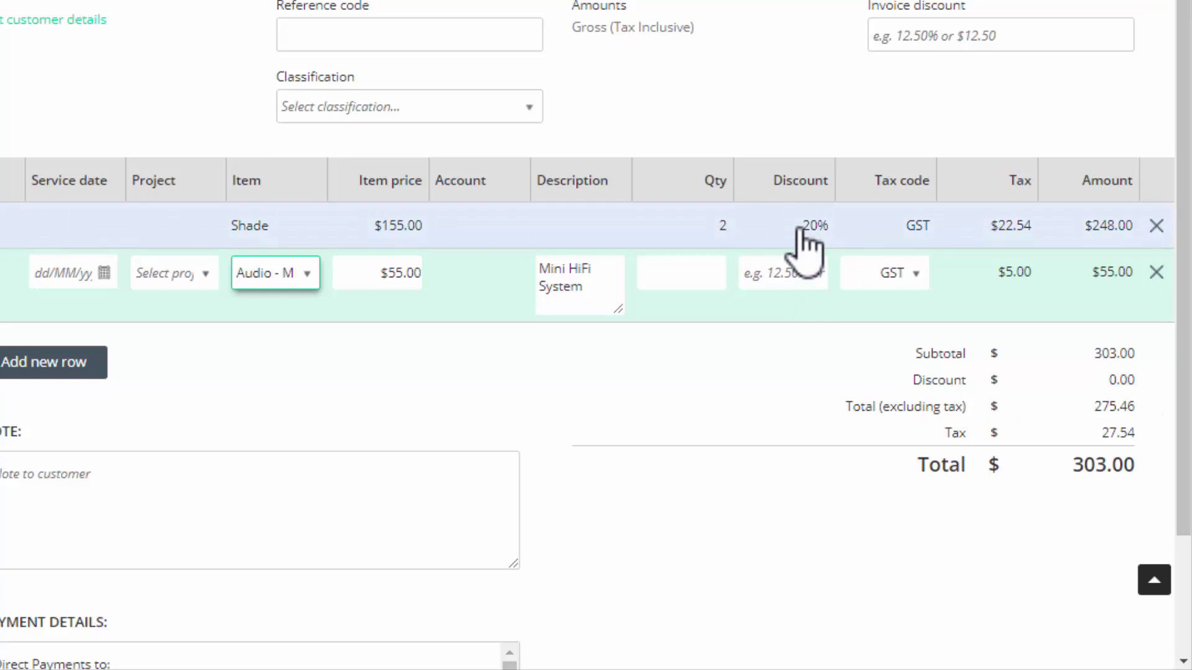
# Apply a 10% discount to the whole invoice, bringing the total to $272.70.
pyautogui.click(910, 34)
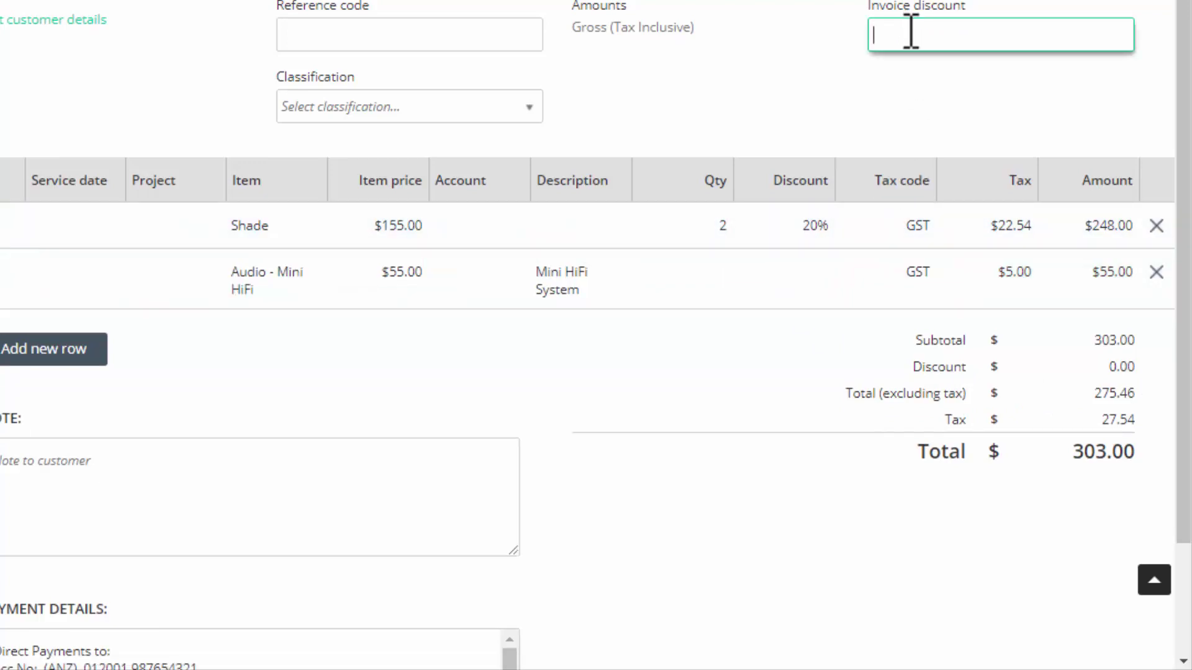
pyautogui.write('10%')
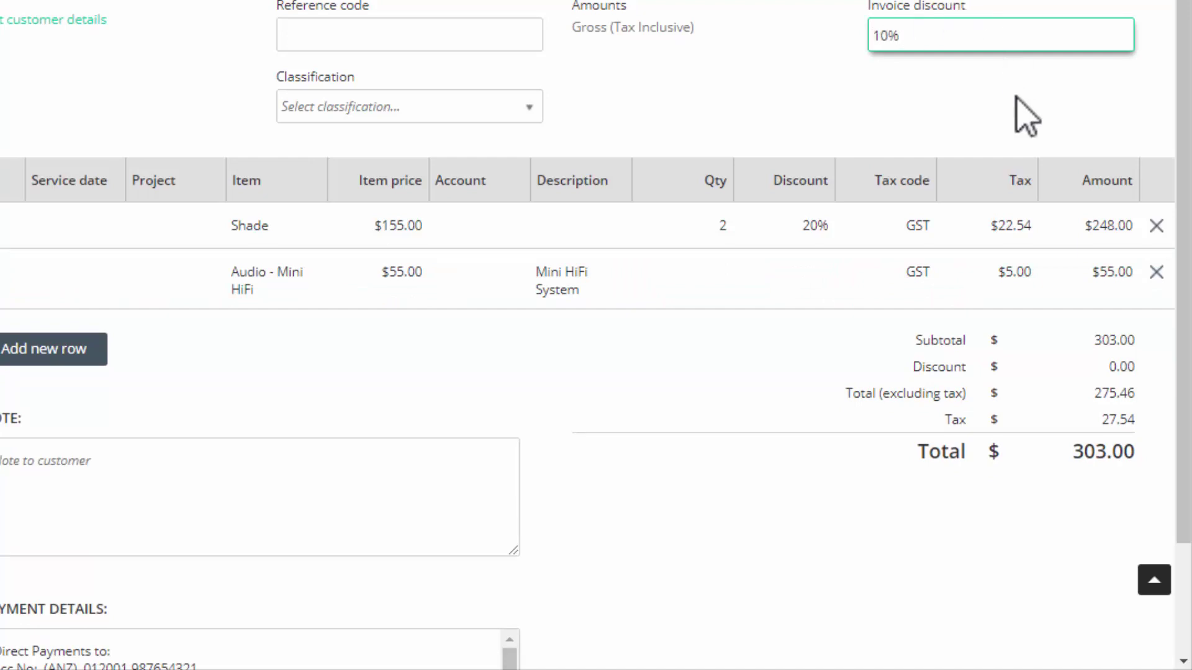
pyautogui.click(1026, 118)
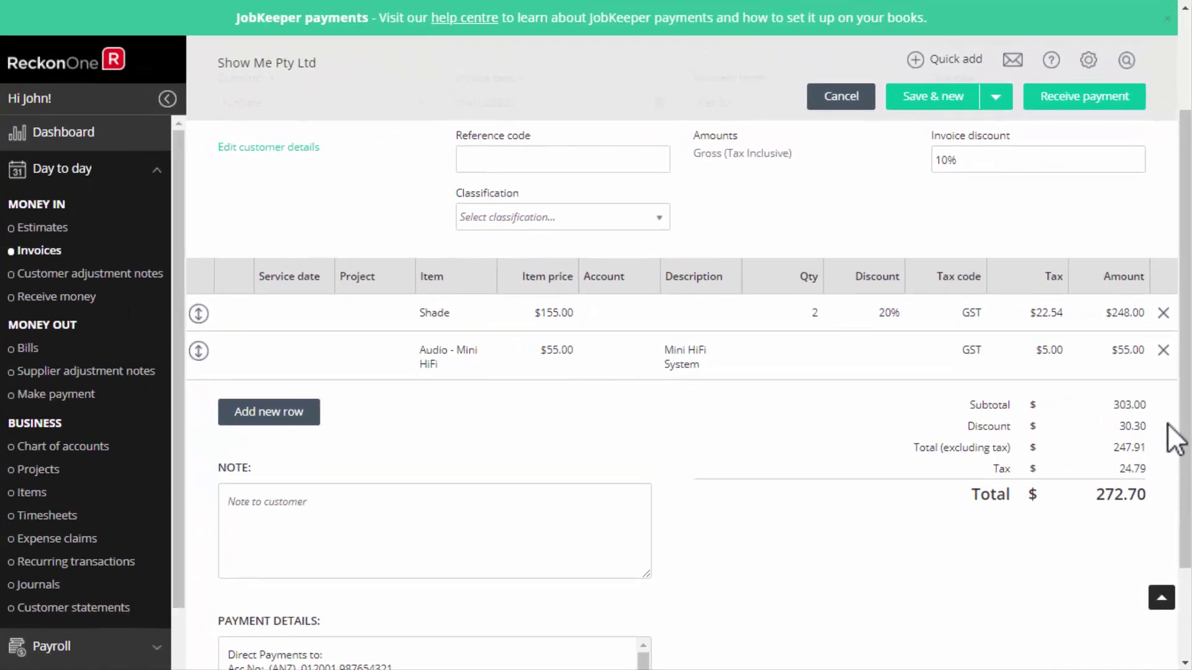
pyautogui.click(996, 97)
# Save INV0090 and list the available invoice templates, including Products and Services Invoice.
pyautogui.click(931, 147)
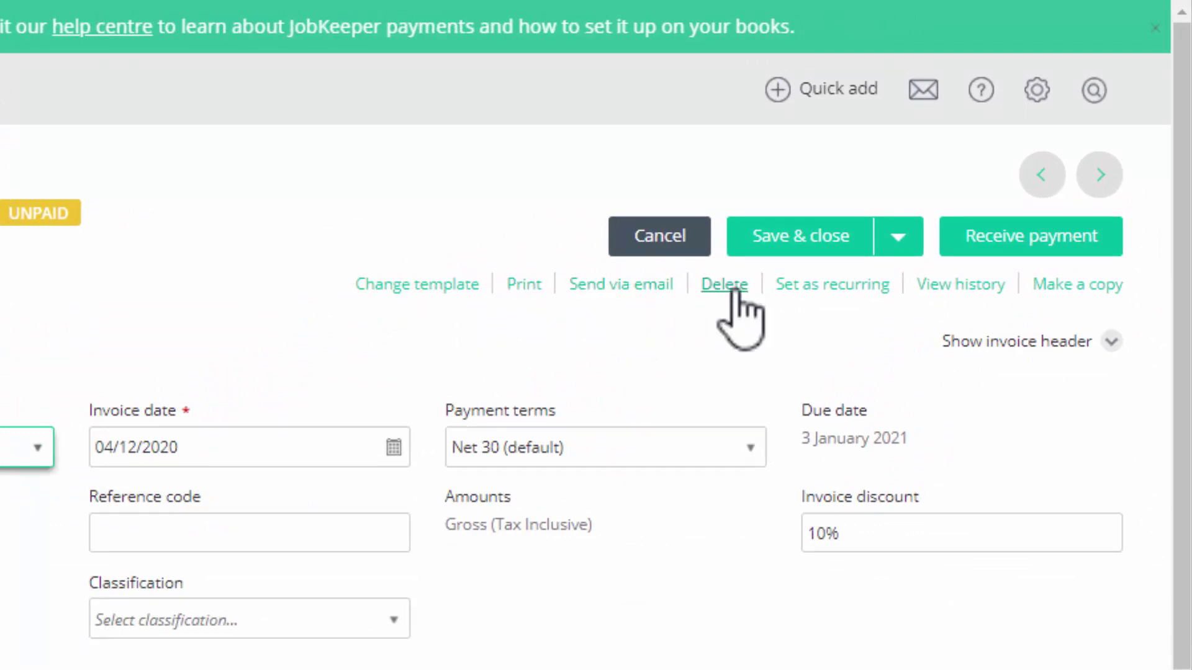
pyautogui.click(832, 284)
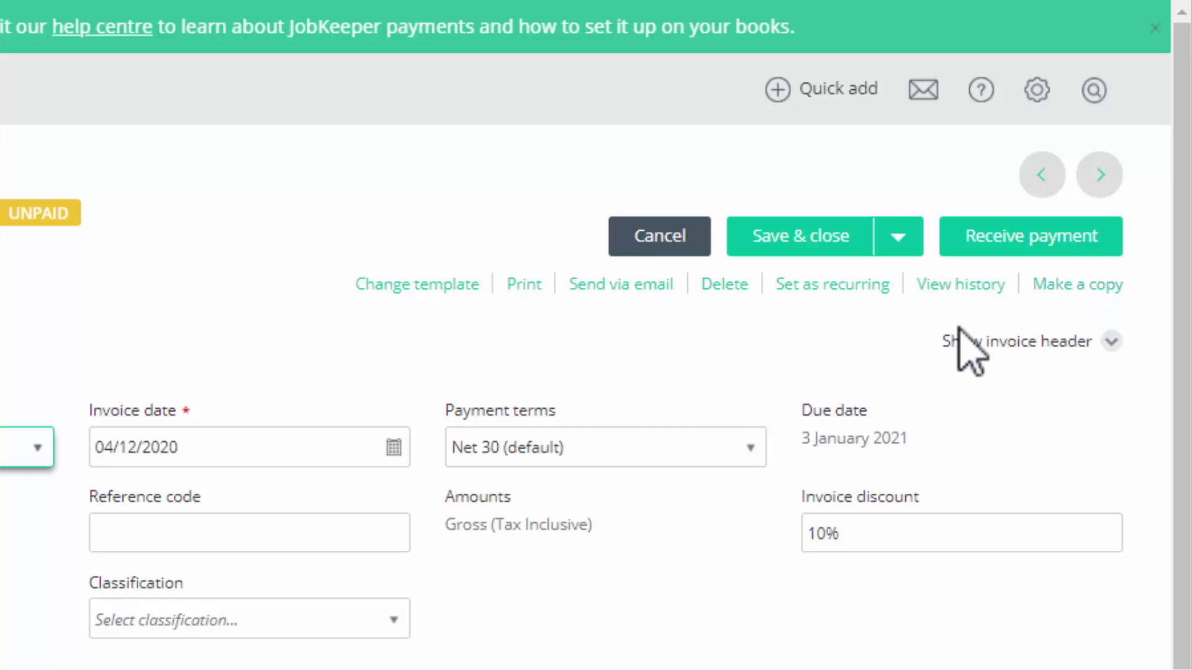
pyautogui.click(425, 292)
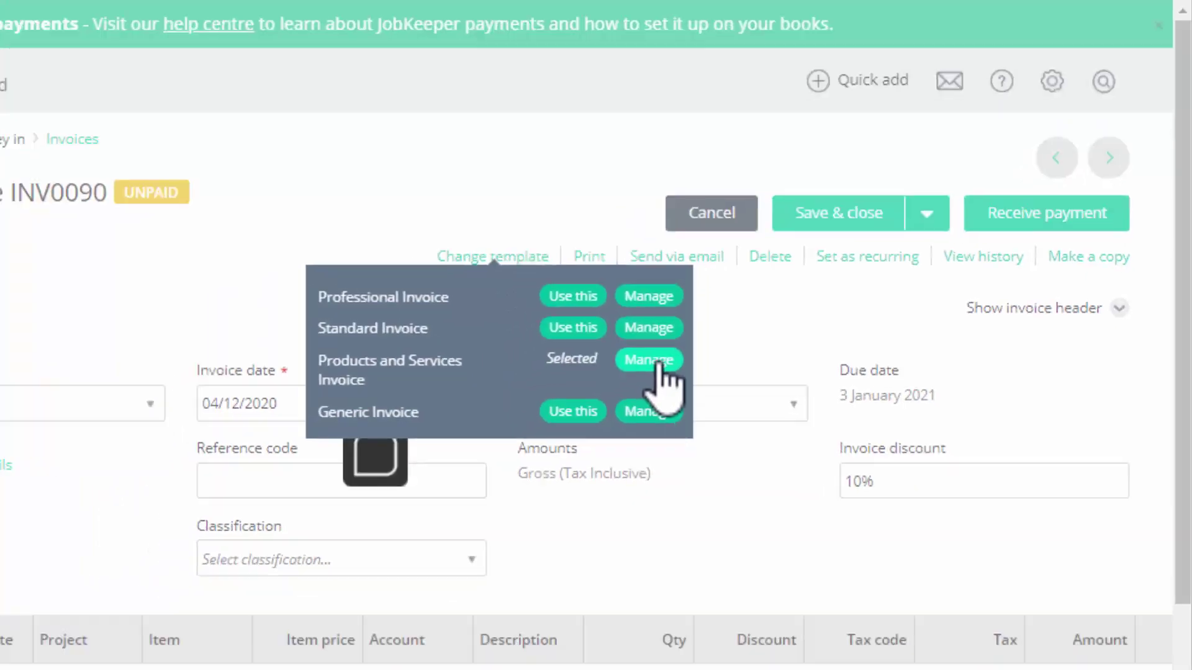
# Set HE.jpg as the header logo of the Products and Services invoice template.
pyautogui.click(599, 402)
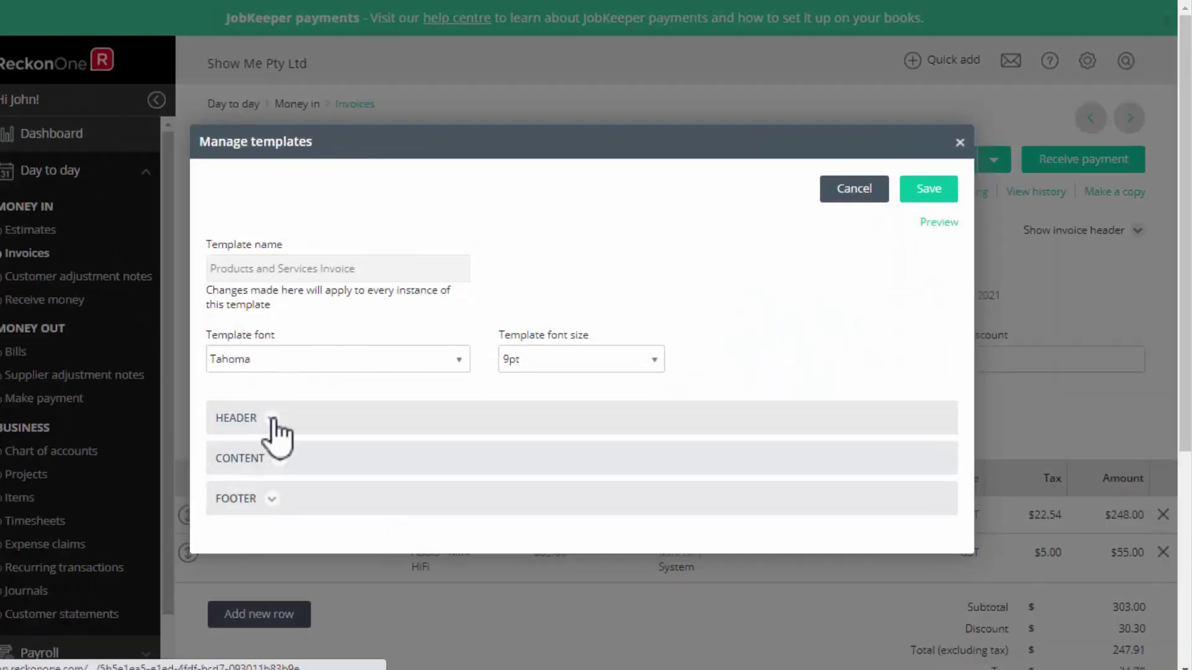
pyautogui.click(273, 419)
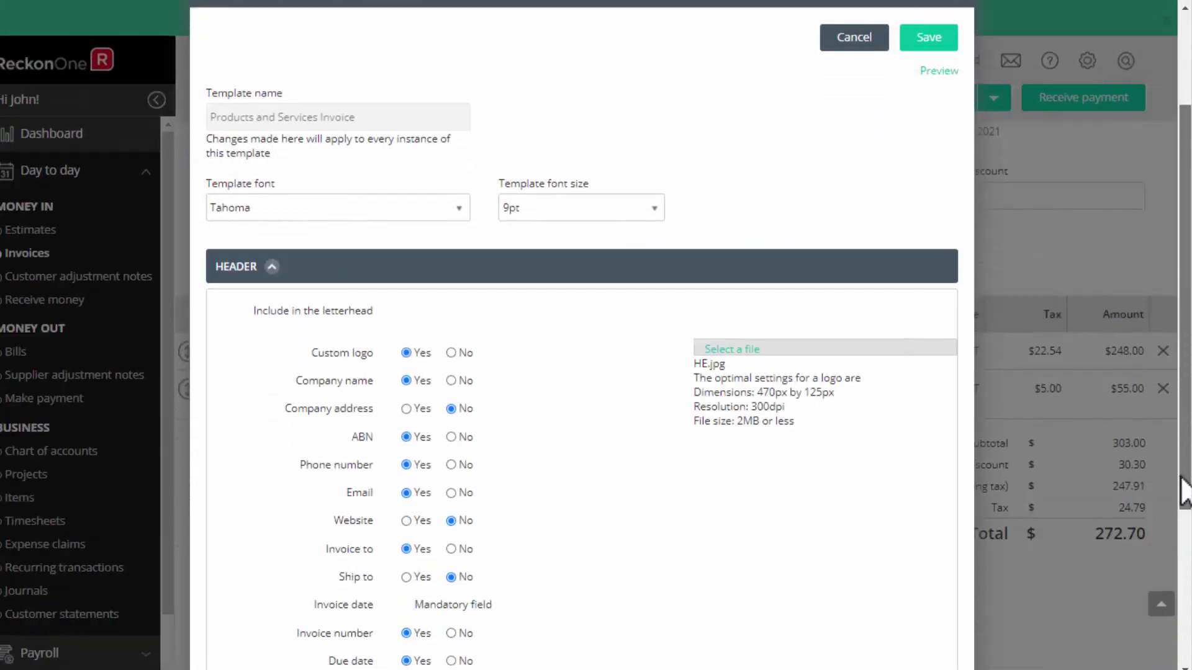
pyautogui.scroll(-2, 1184, 515)
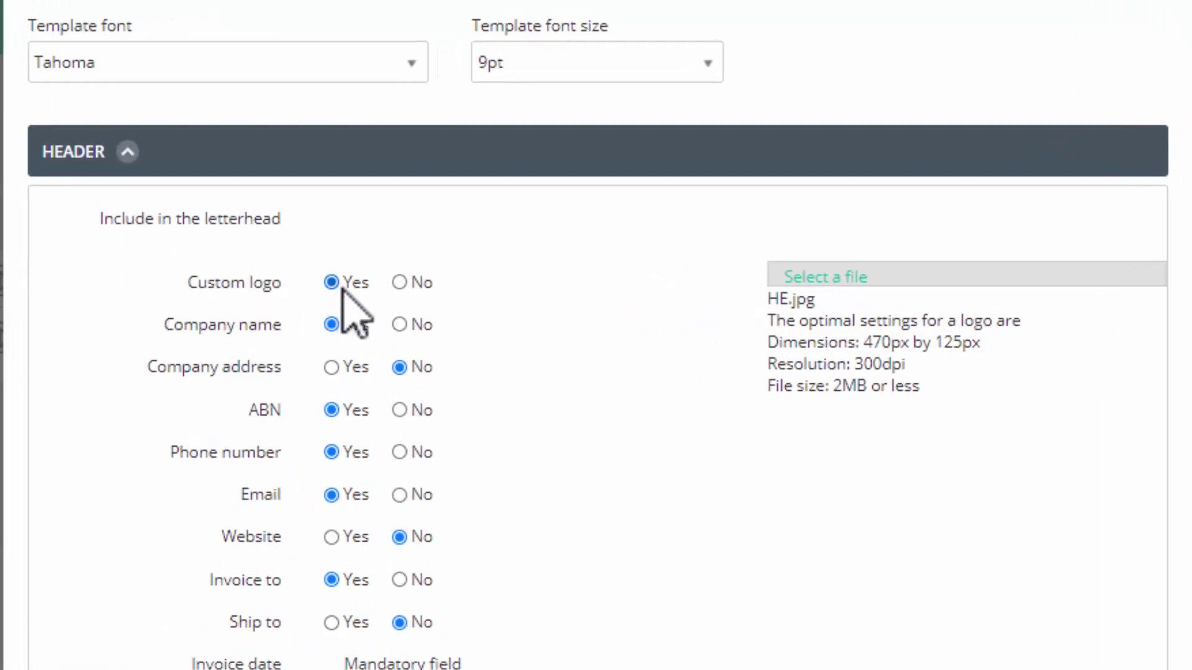
pyautogui.click(829, 278)
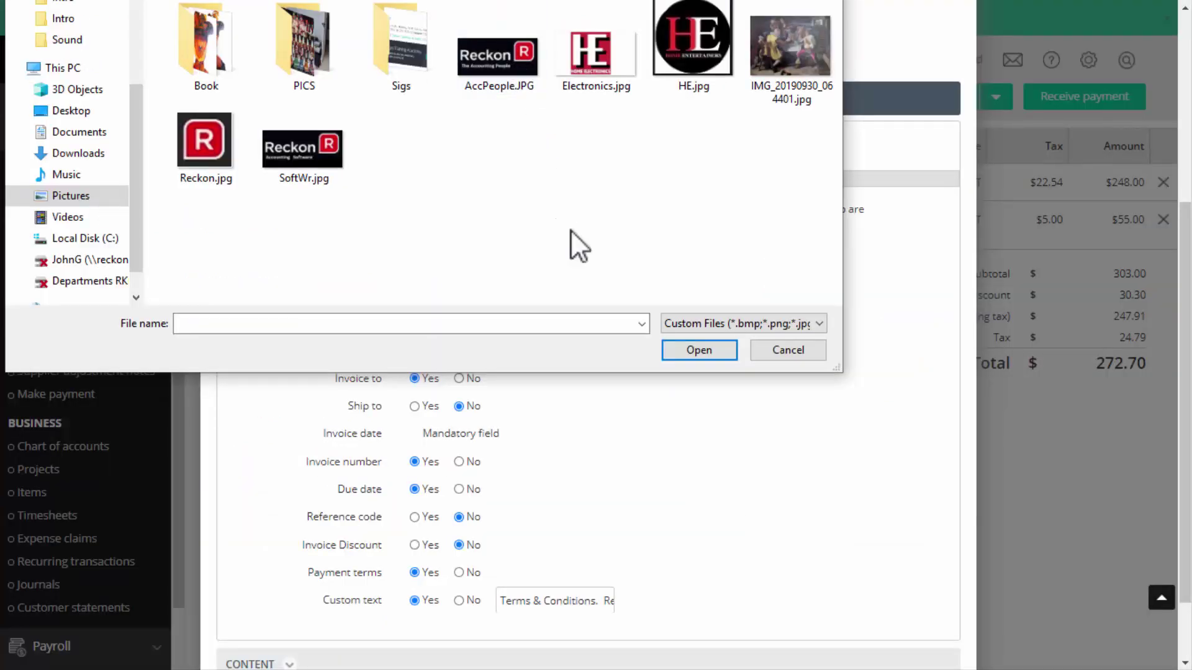
pyautogui.doubleClick(693, 44)
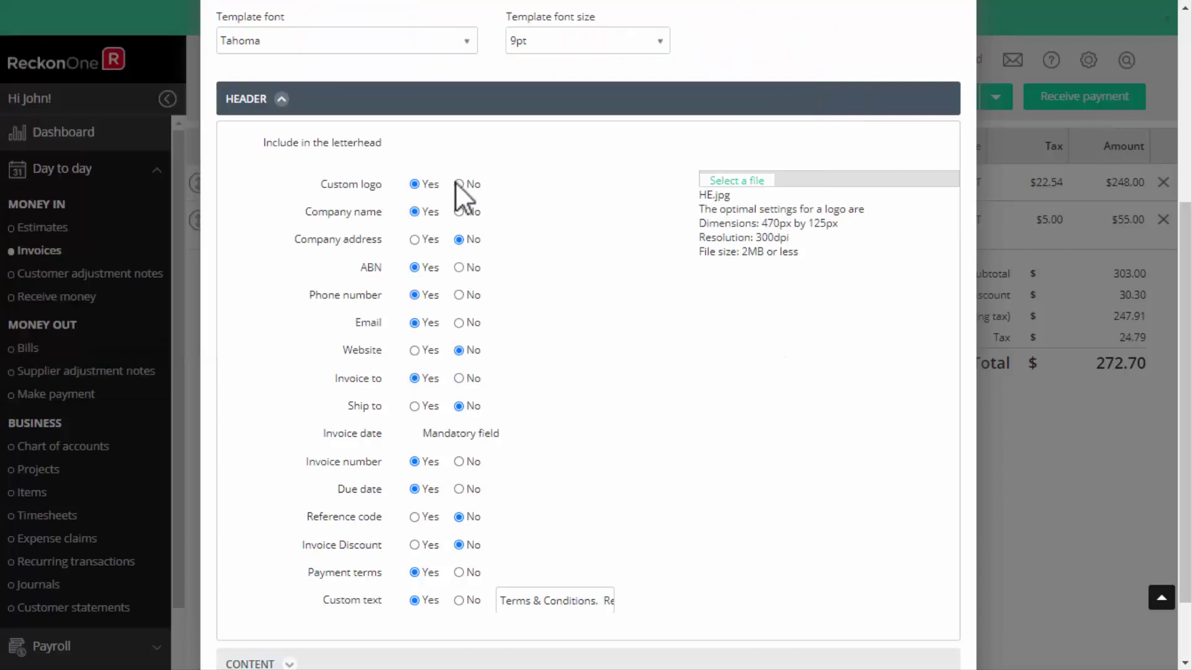
# Review the template's content and footer options.
pyautogui.click(281, 99)
pyautogui.click(290, 140)
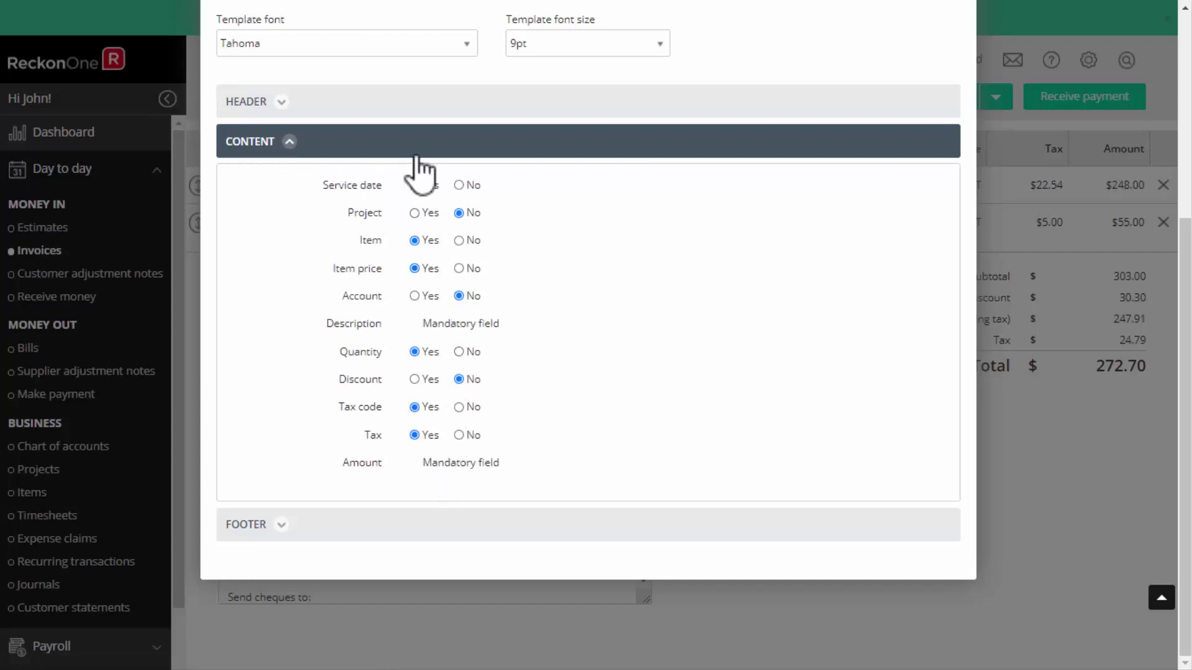
pyautogui.click(288, 143)
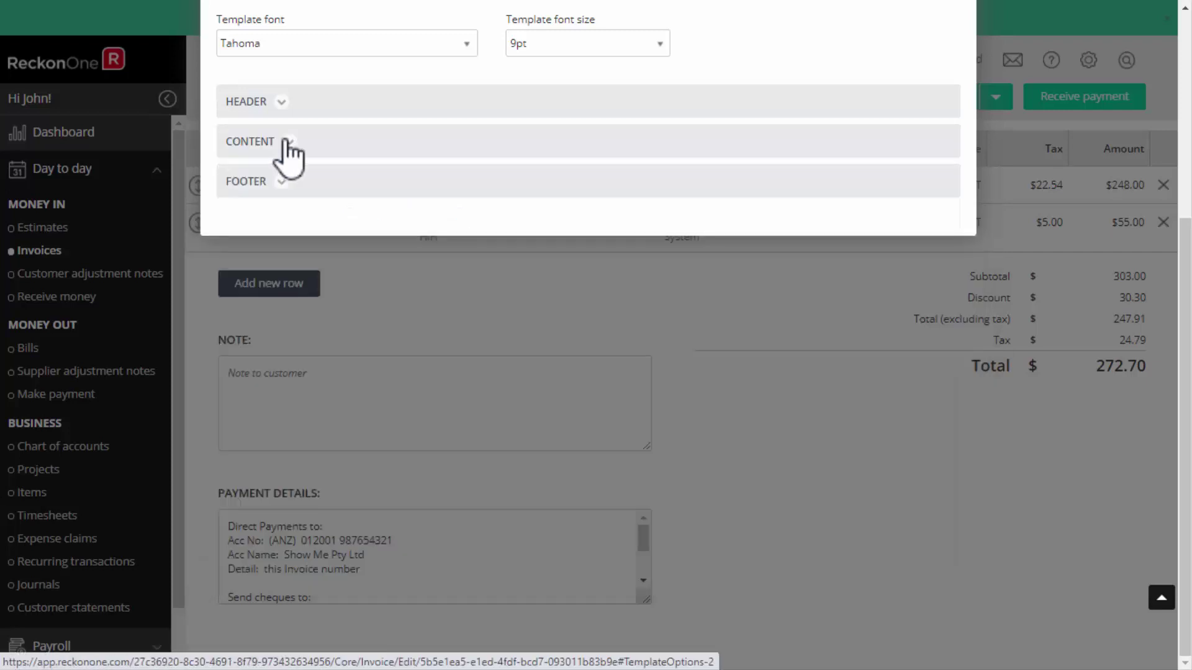
pyautogui.click(286, 185)
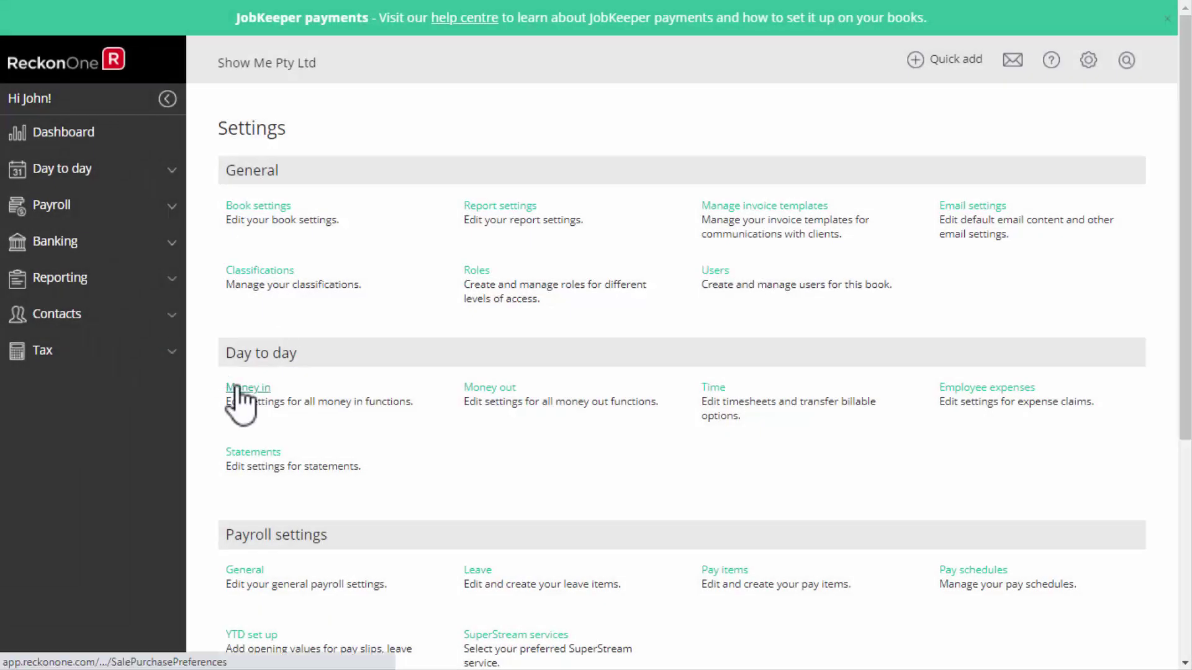
# Look over the Money in invoice settings, then cancel back to the Invoices list.
pyautogui.click(237, 390)
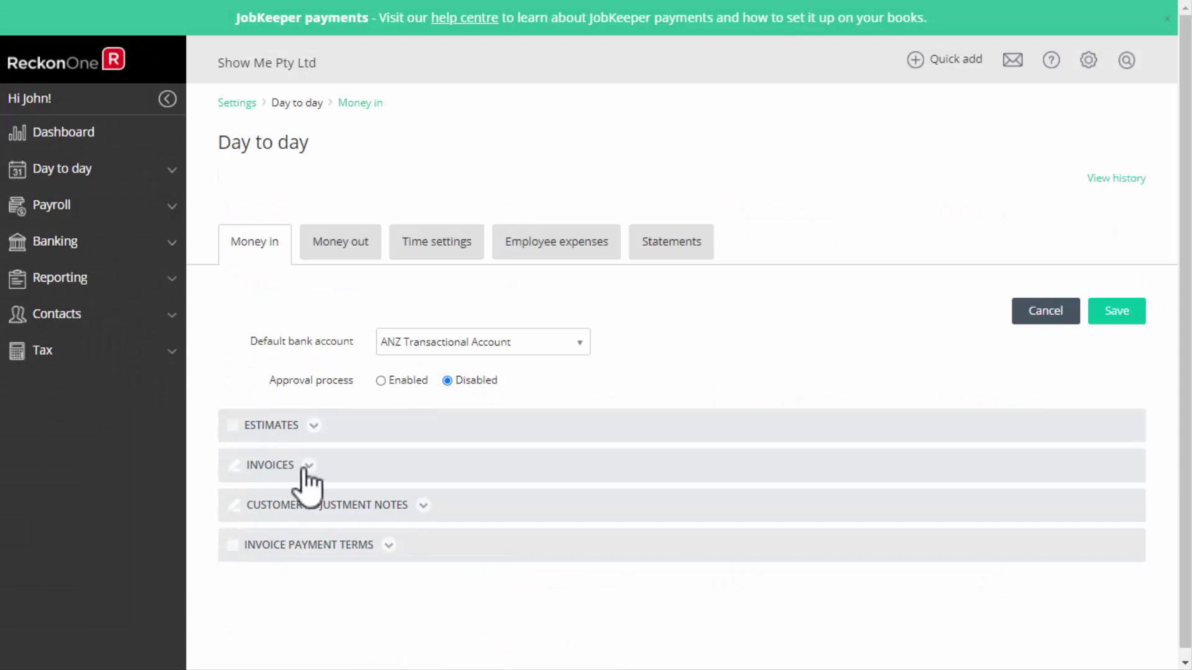
pyautogui.click(307, 467)
pyautogui.scroll(-2, 1162, 545)
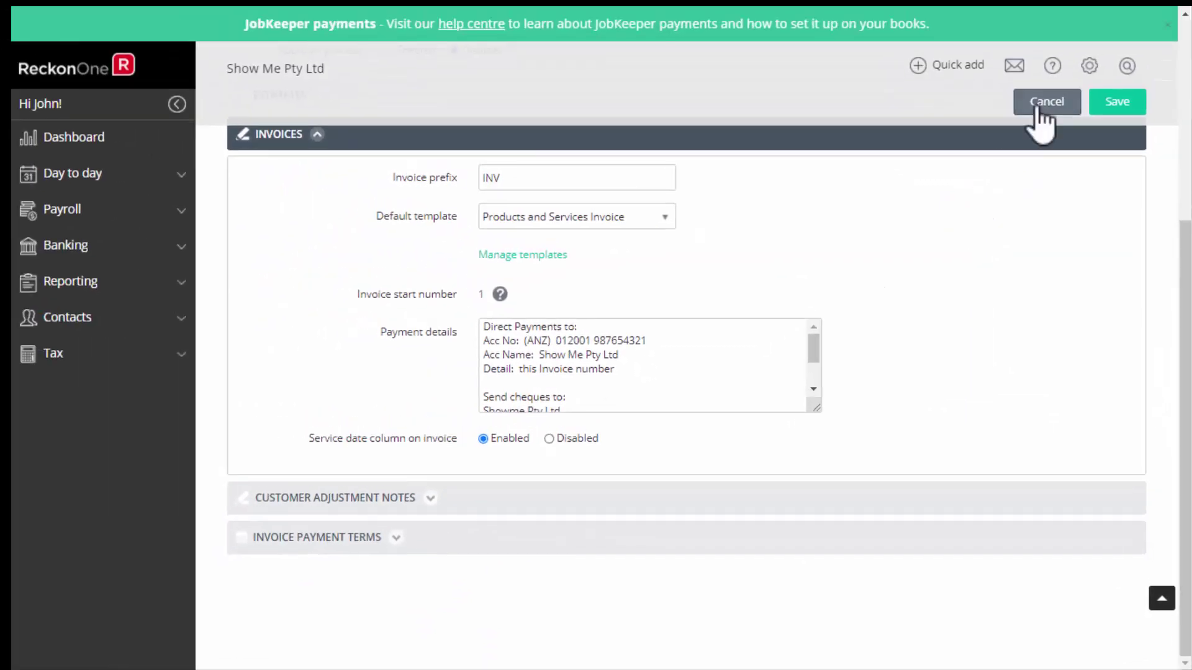
pyautogui.click(1034, 104)
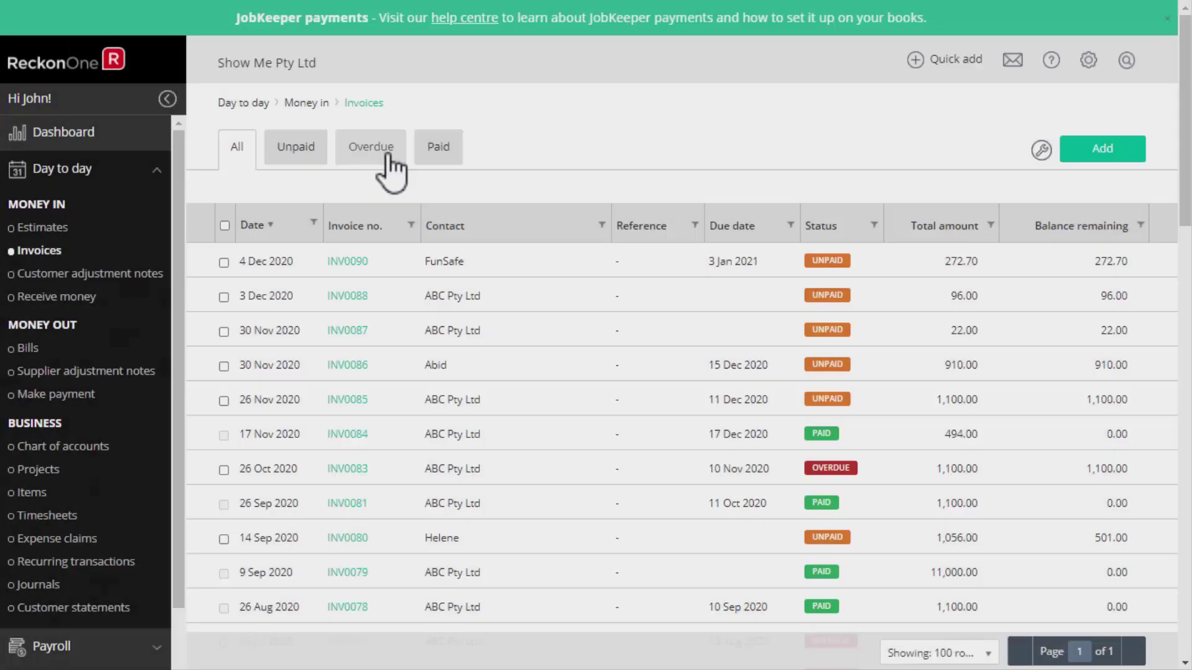
pyautogui.click(387, 156)
pyautogui.click(240, 158)
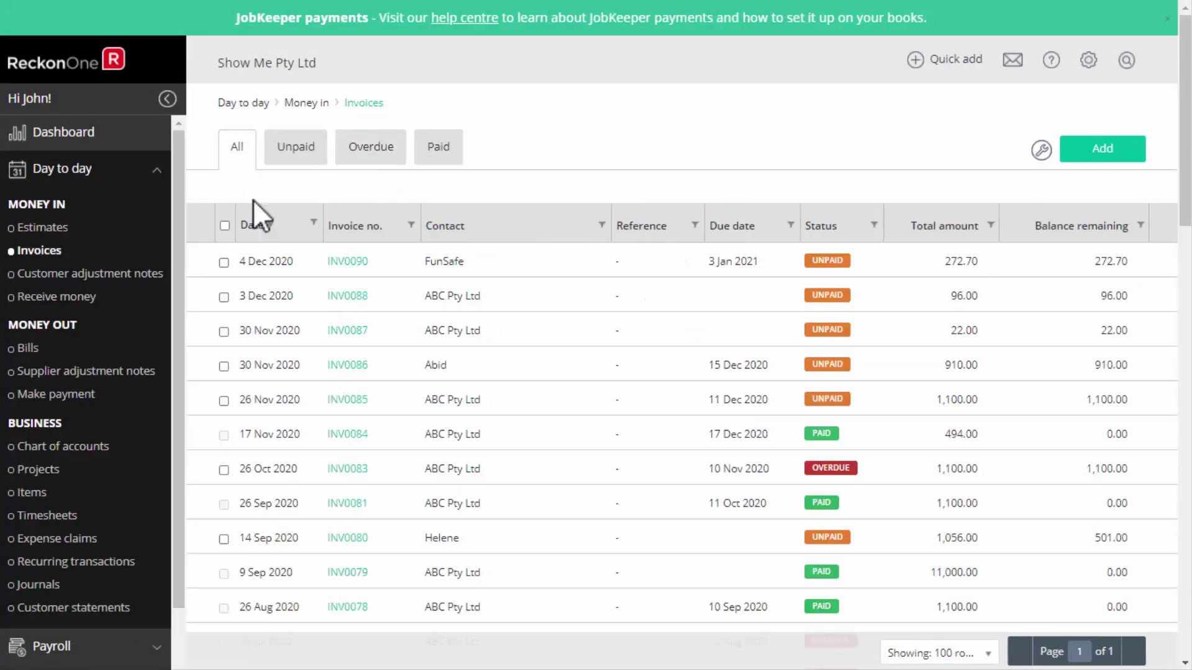
pyautogui.click(313, 223)
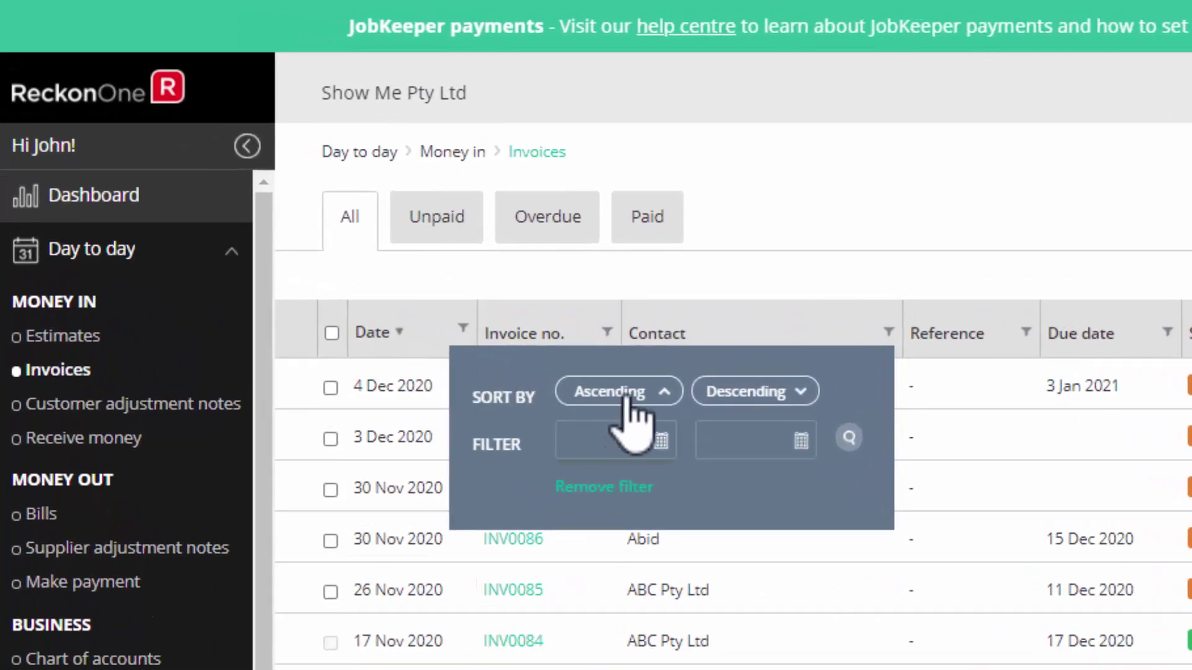
pyautogui.click(607, 435)
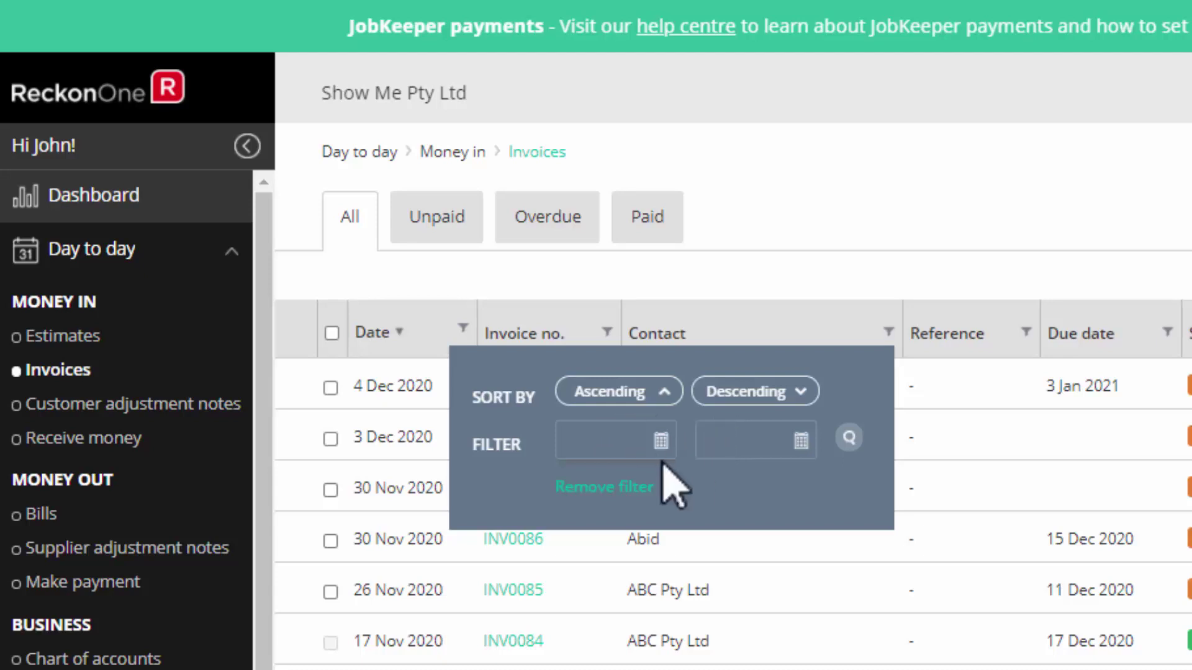
pyautogui.click(718, 288)
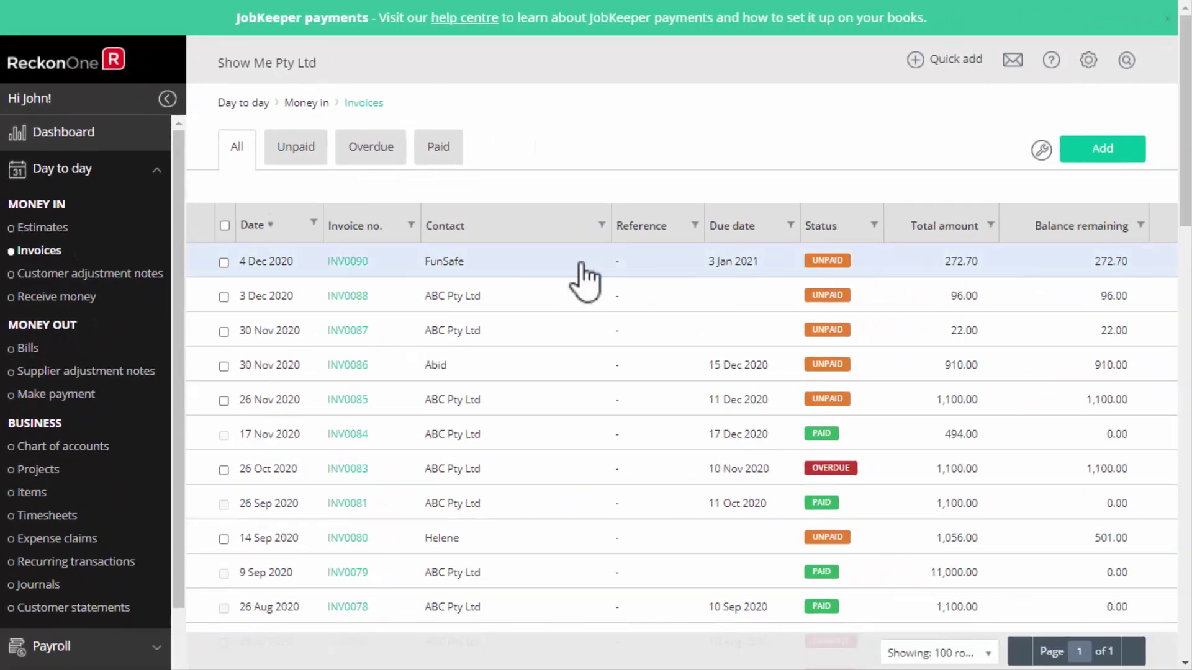
# Record a $100.00 partial payment on INV0090 into the ANZ Transactional Account.
pyautogui.click(583, 281)
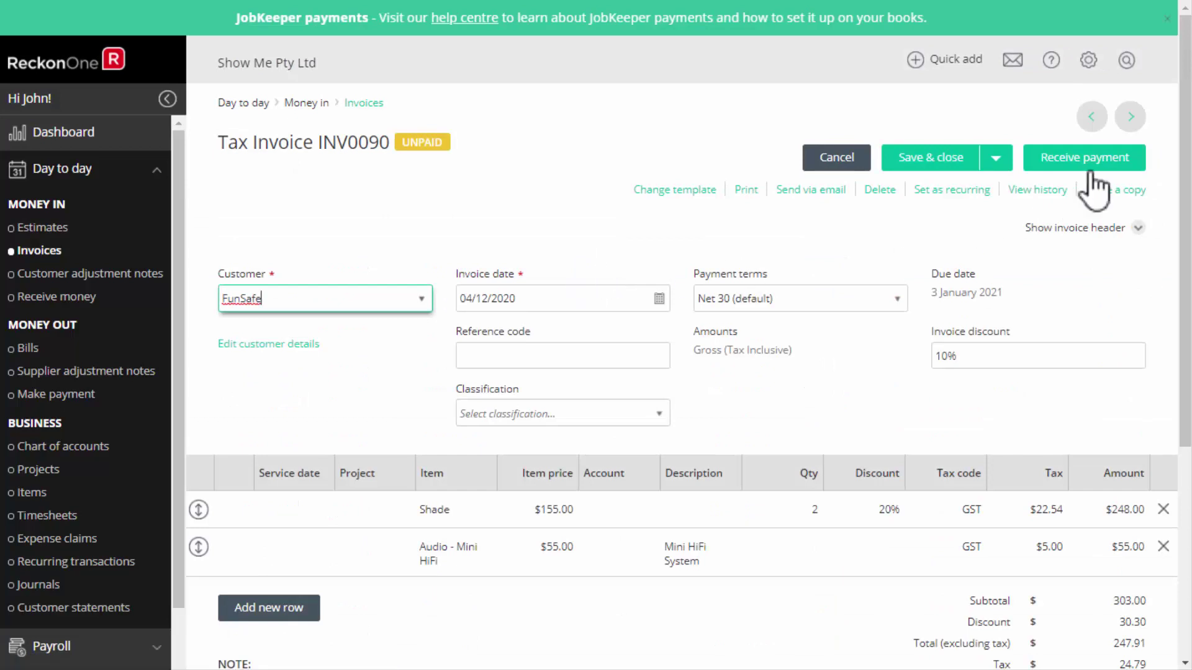
pyautogui.click(1068, 163)
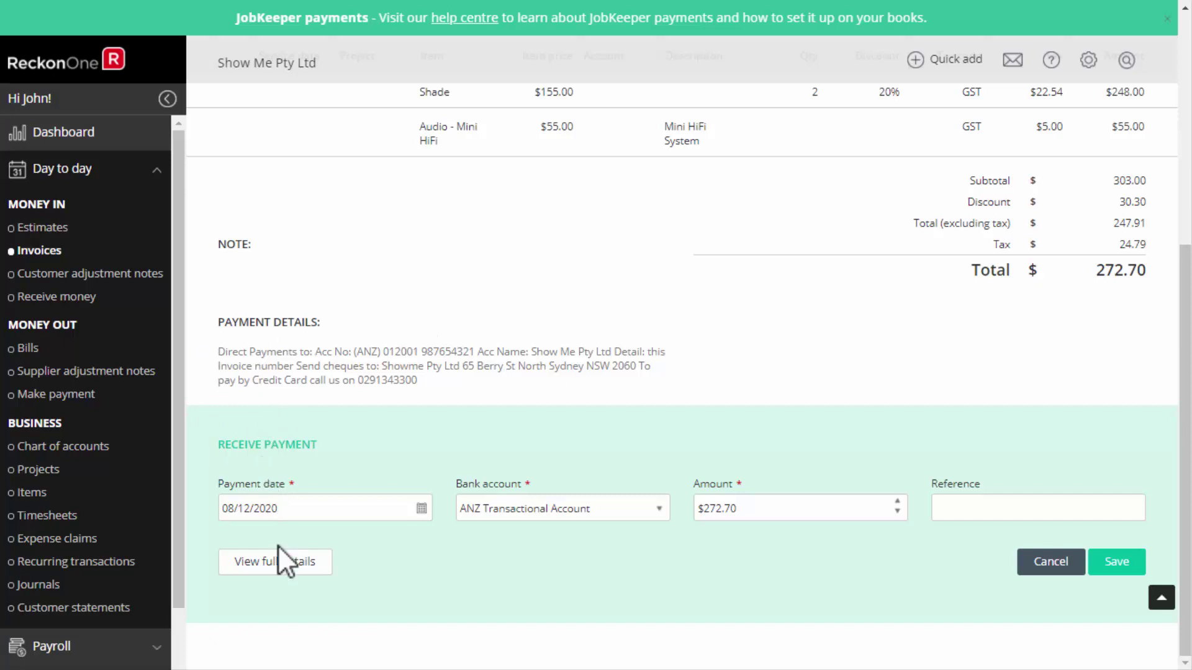
pyautogui.click(658, 517)
pyautogui.click(659, 516)
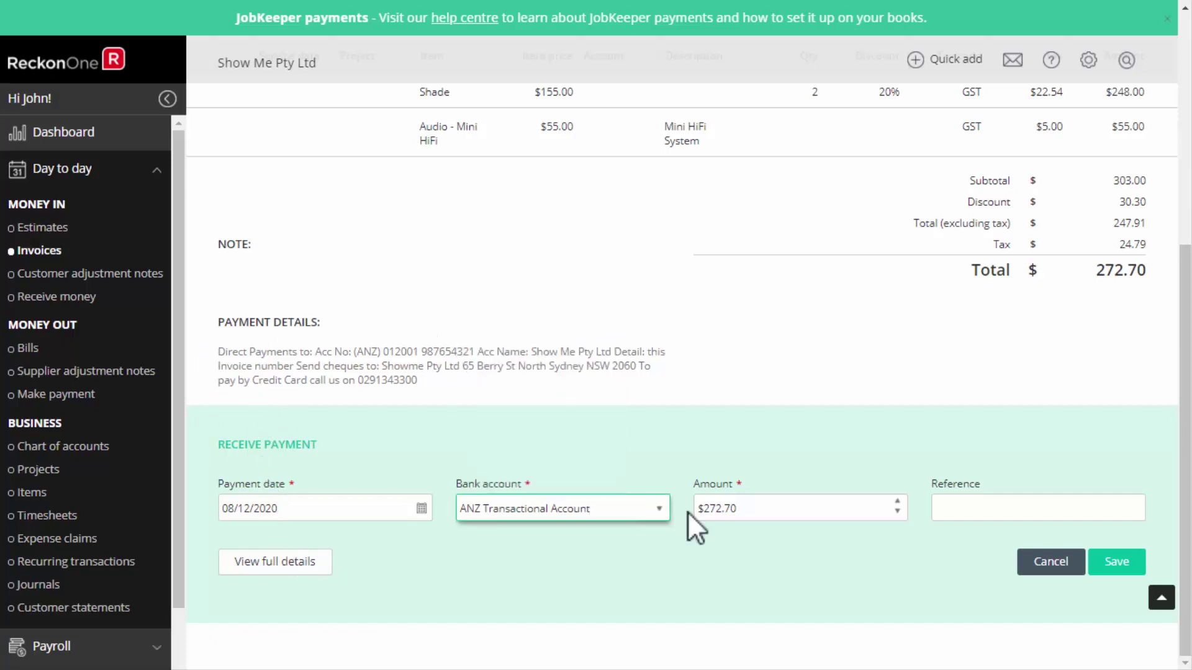
pyautogui.click(743, 511)
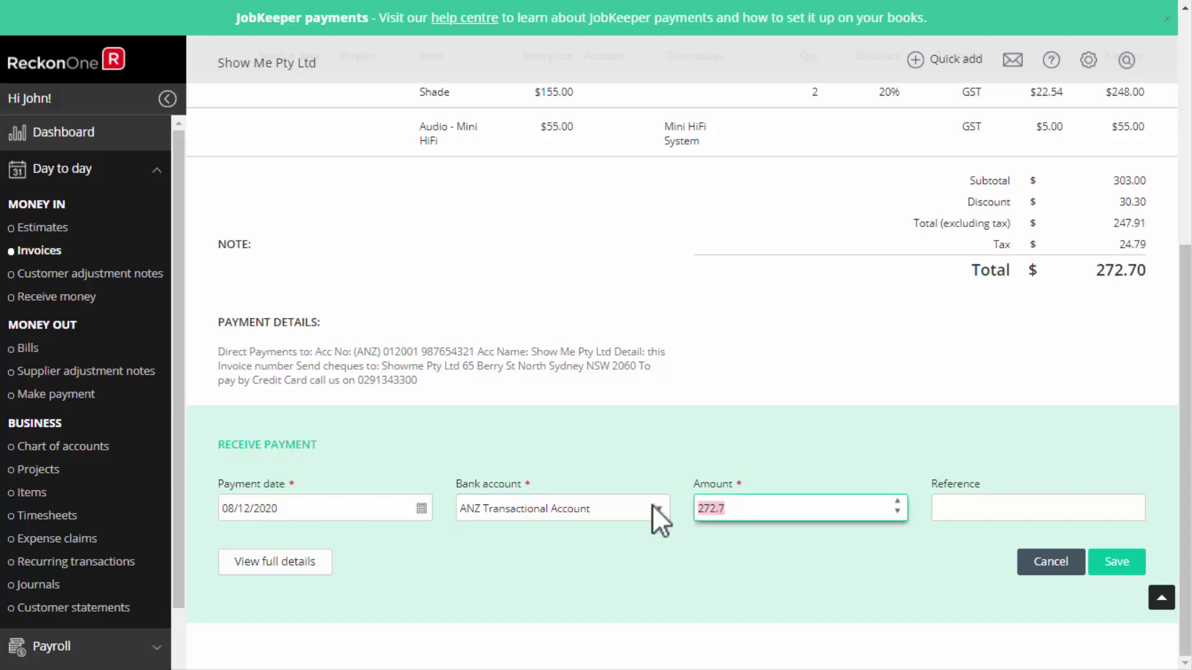
pyautogui.write('100.00')
pyautogui.click(832, 422)
pyautogui.click(1117, 562)
# Record the remaining $172.70 payment so INV0090 is paid, then close it.
pyautogui.scroll(-5, 1185, 438)
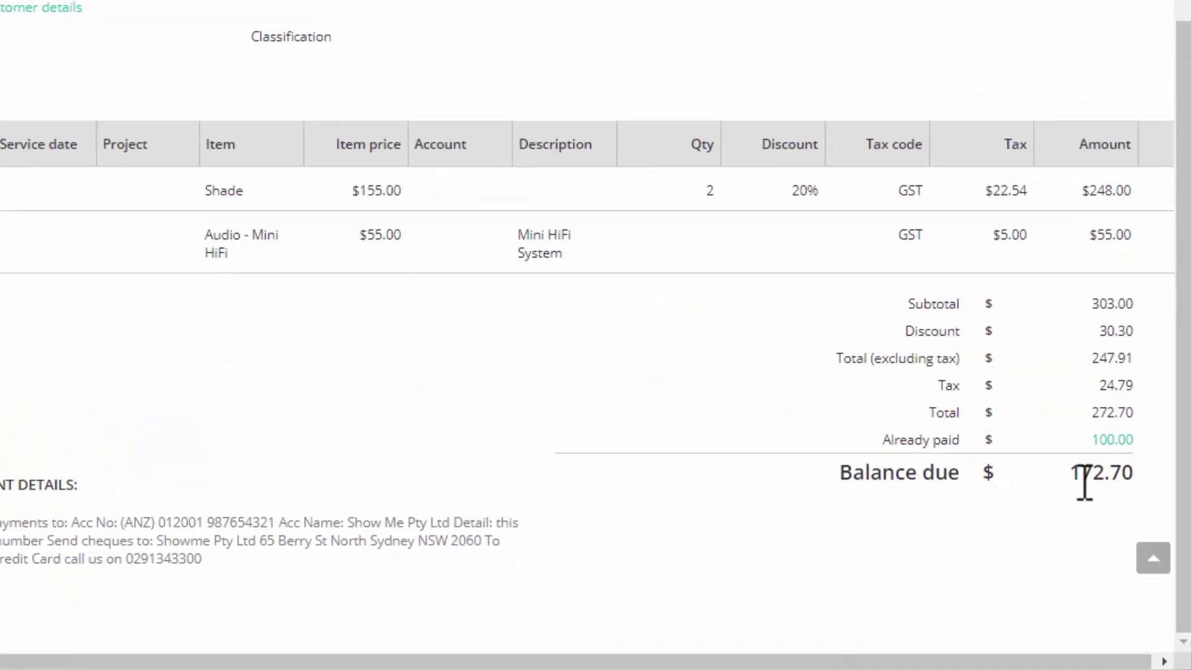
pyautogui.click(1077, 394)
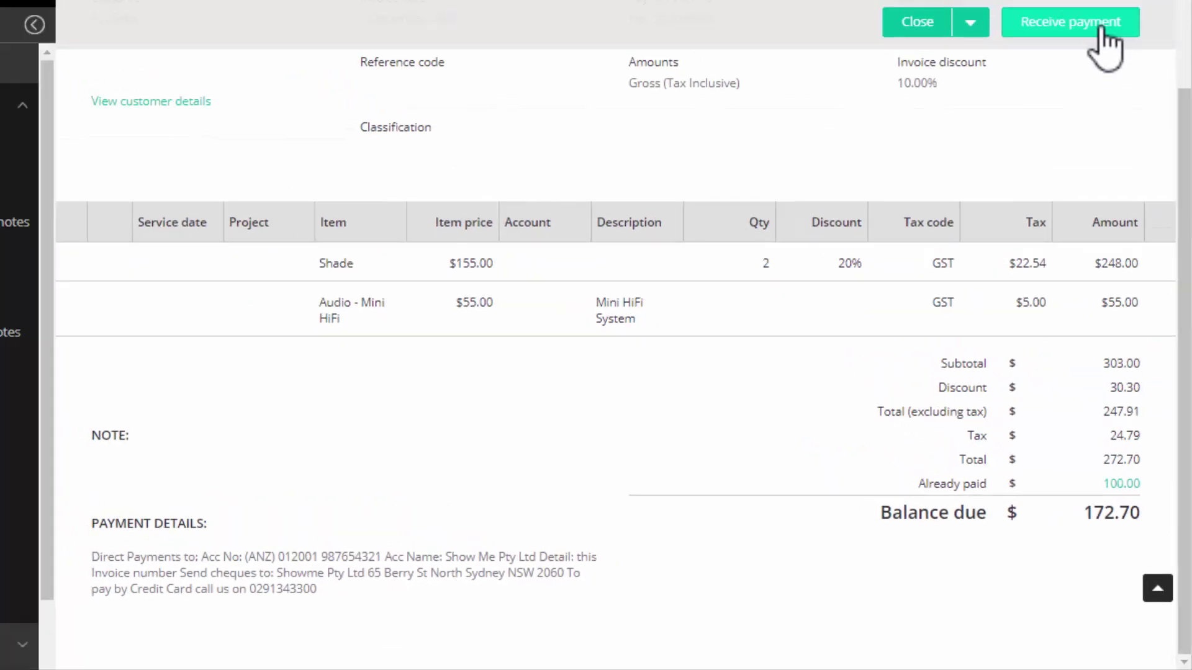
pyautogui.click(1096, 29)
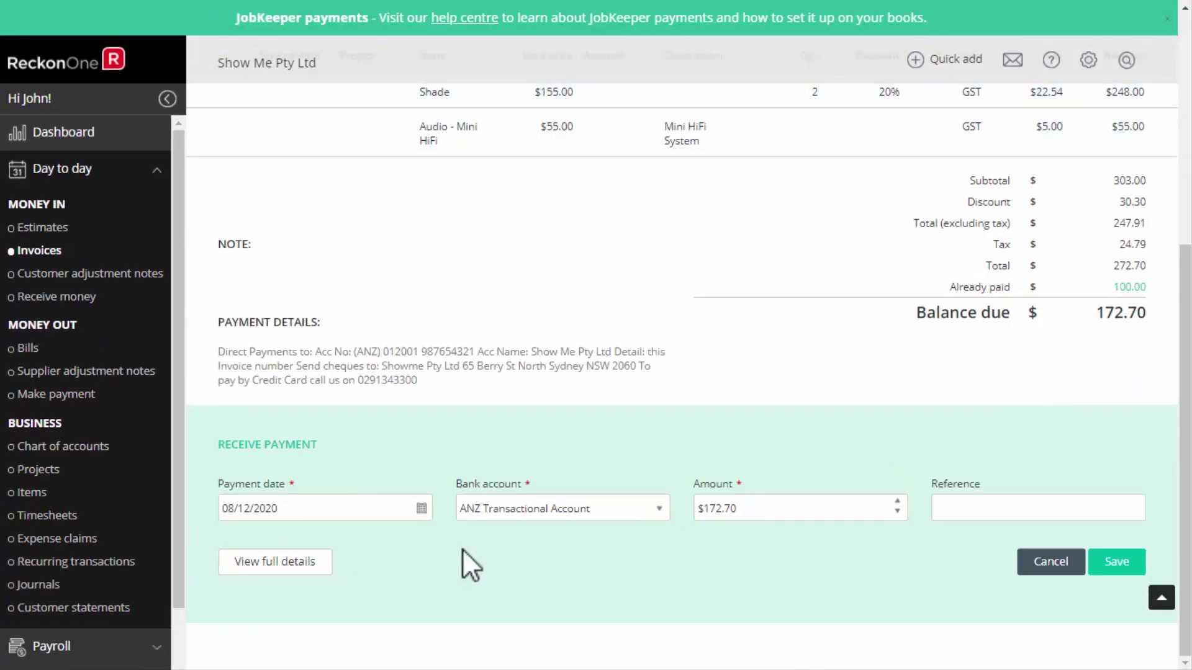
pyautogui.click(1116, 562)
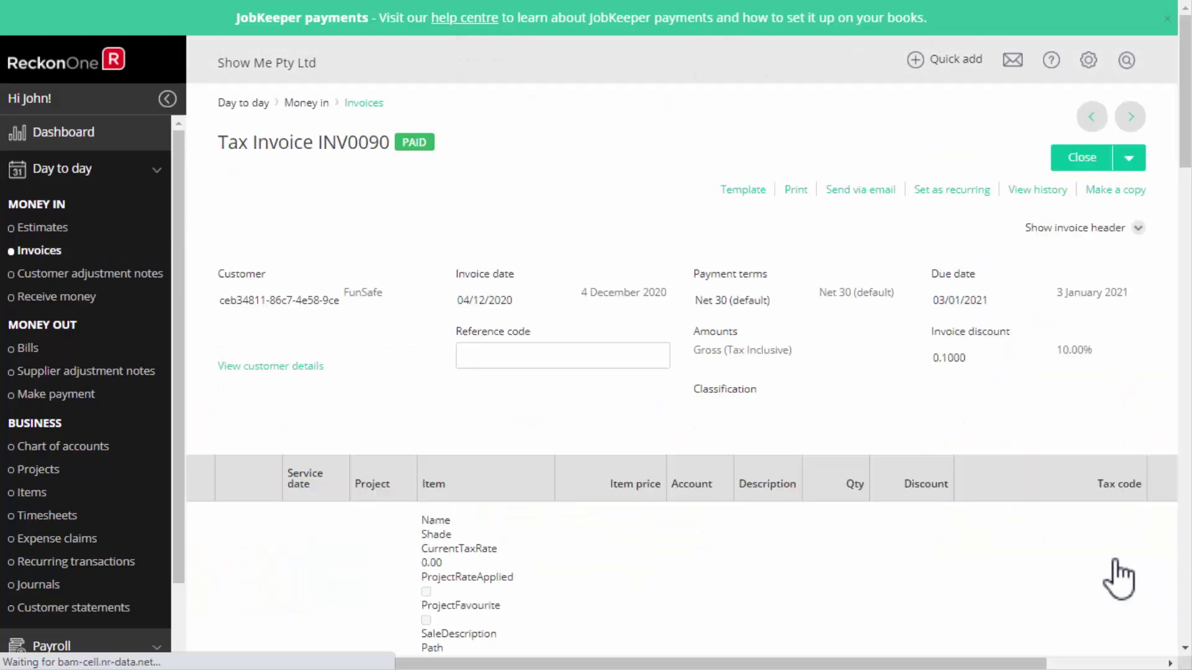
pyautogui.scroll(-3, 1182, 493)
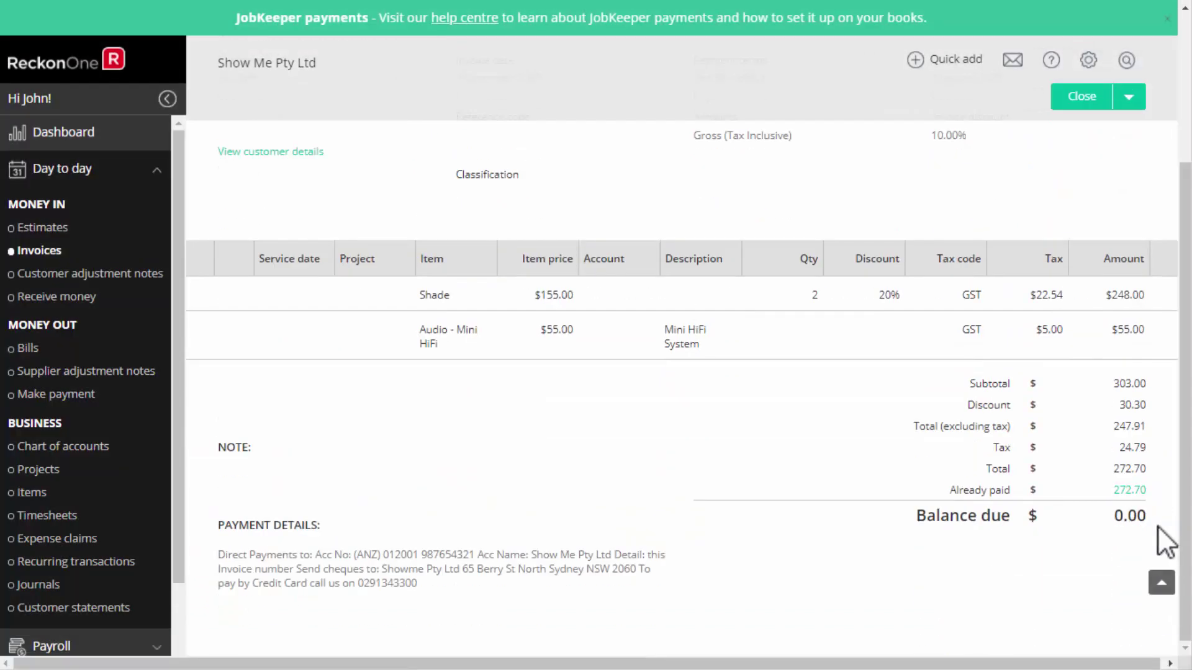
pyautogui.scroll(3, 1175, 539)
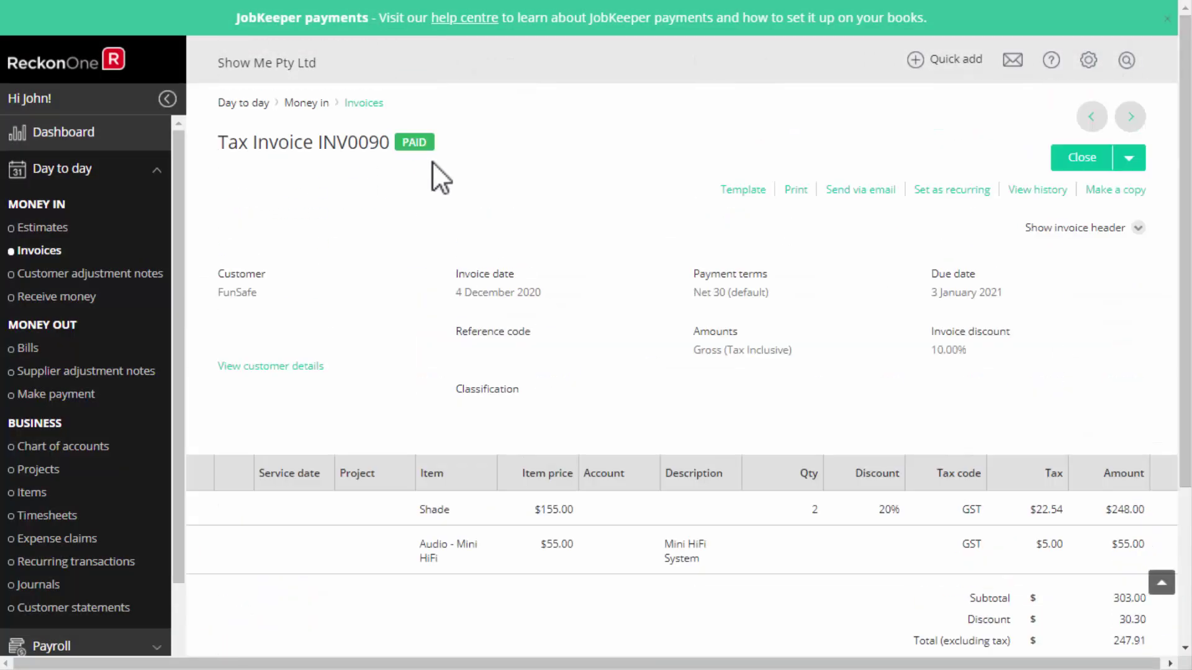
pyautogui.click(1081, 160)
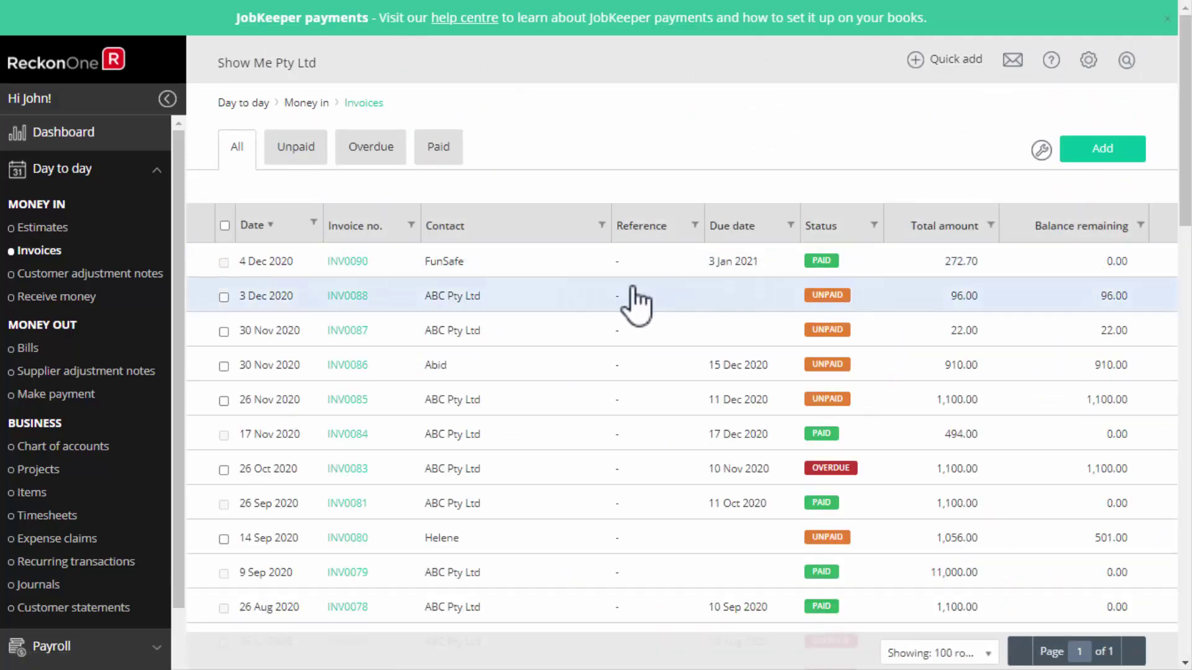
# Convert Medigroup's estimate EST0003 into invoice INV0091 for 15,510.00.
pyautogui.click(56, 233)
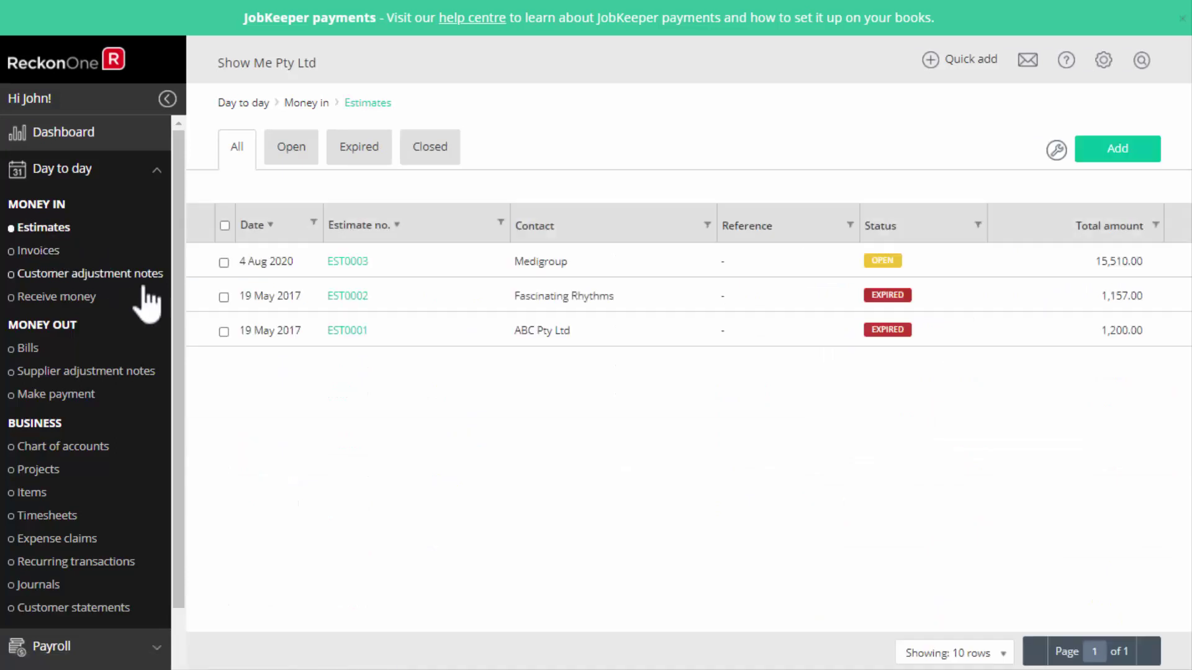
pyautogui.click(687, 280)
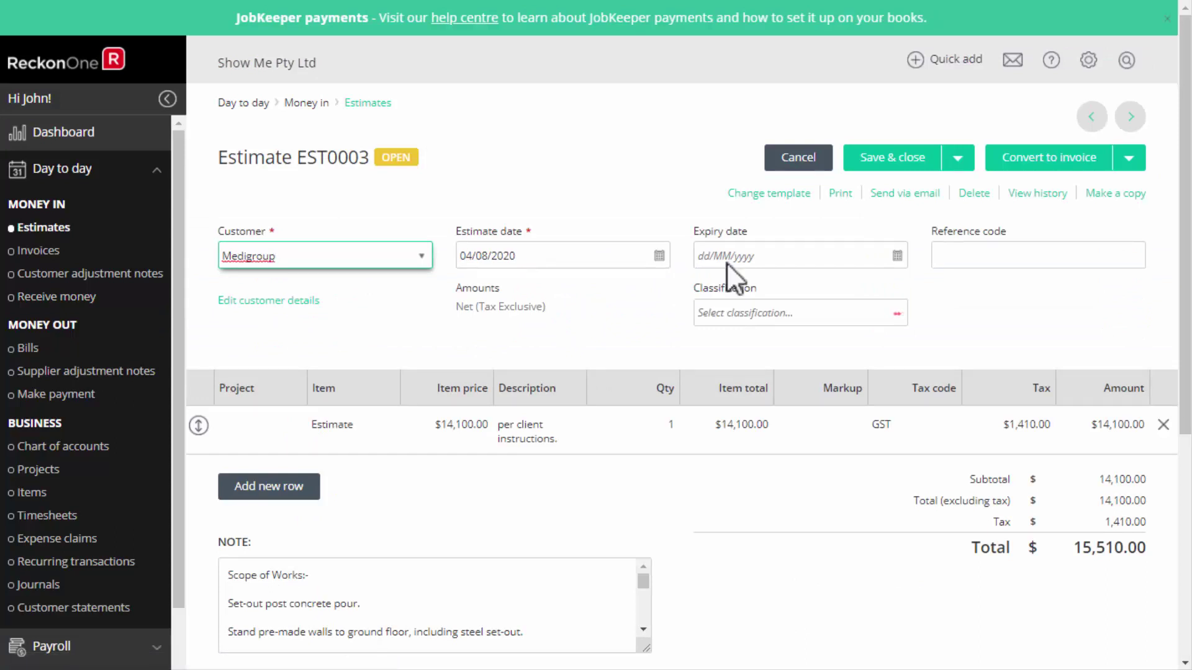
pyautogui.click(1080, 161)
pyautogui.click(621, 387)
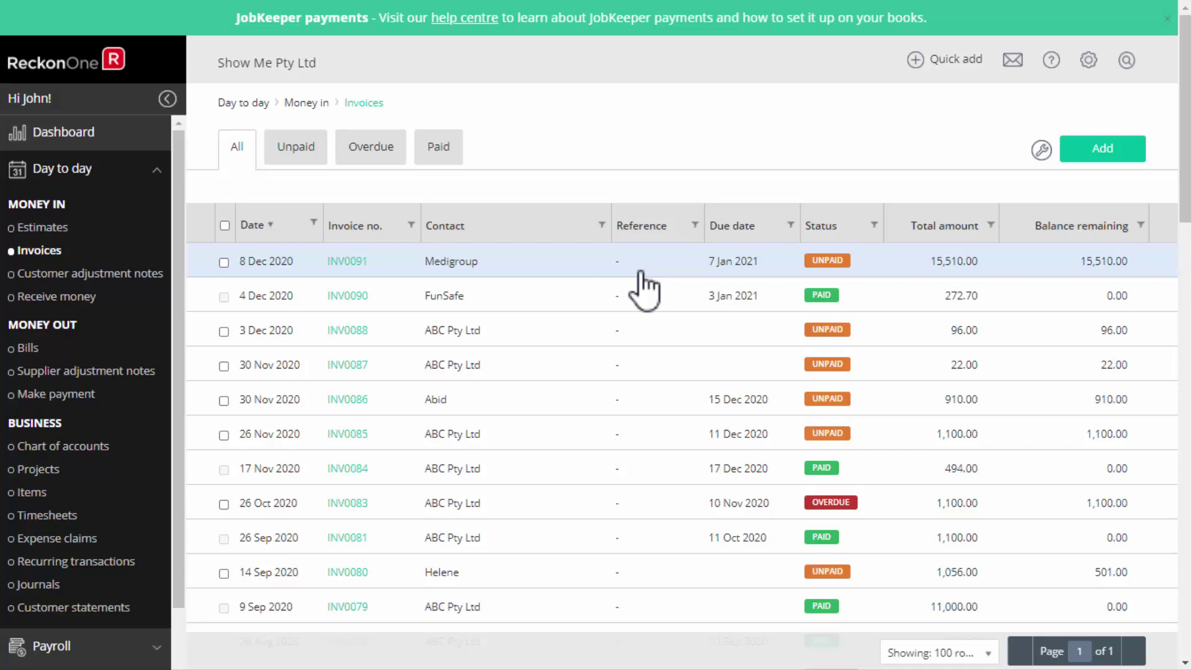
# Pay BP Tower's bill BIL0023 of 27,000.00 in full.
pyautogui.click(26, 350)
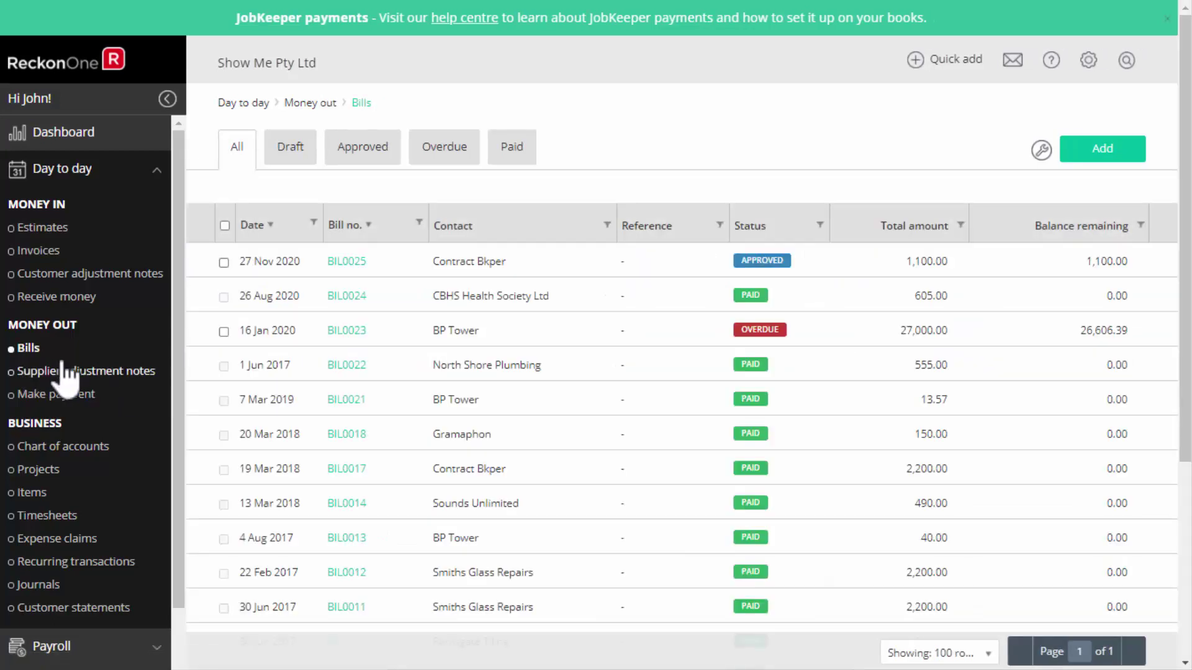
pyautogui.click(670, 338)
pyautogui.click(1083, 160)
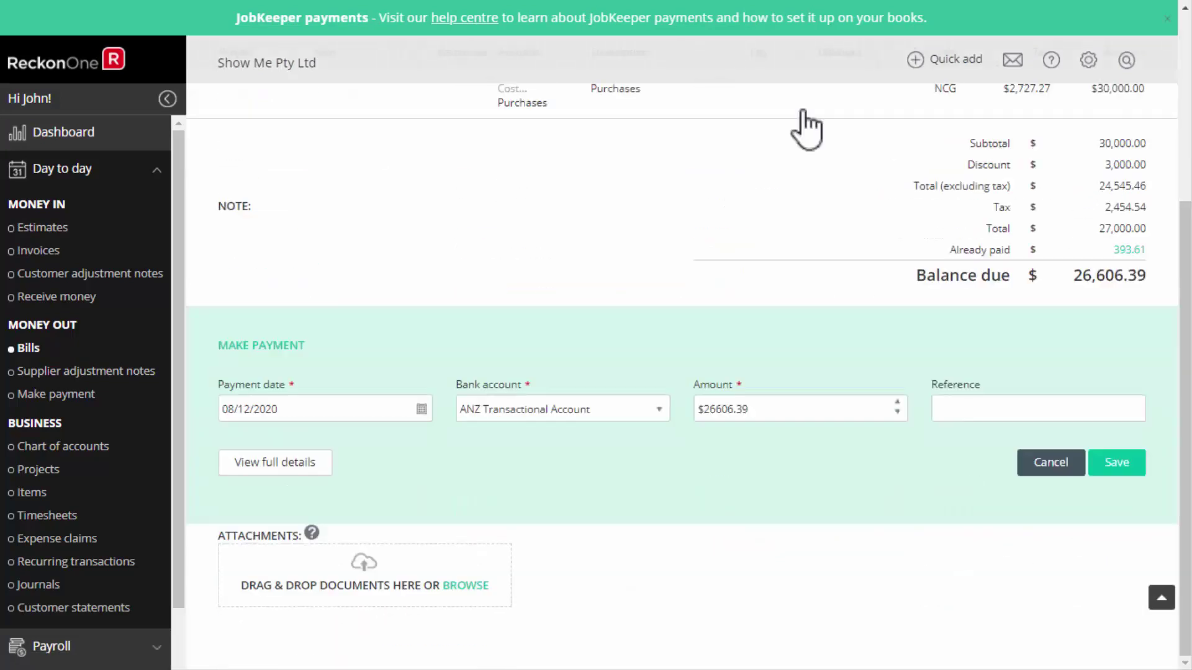
pyautogui.click(1121, 475)
# Attach Receipt.jpg to bill BIL0023 and return to the Bills list.
pyautogui.scroll(-2, 1184, 486)
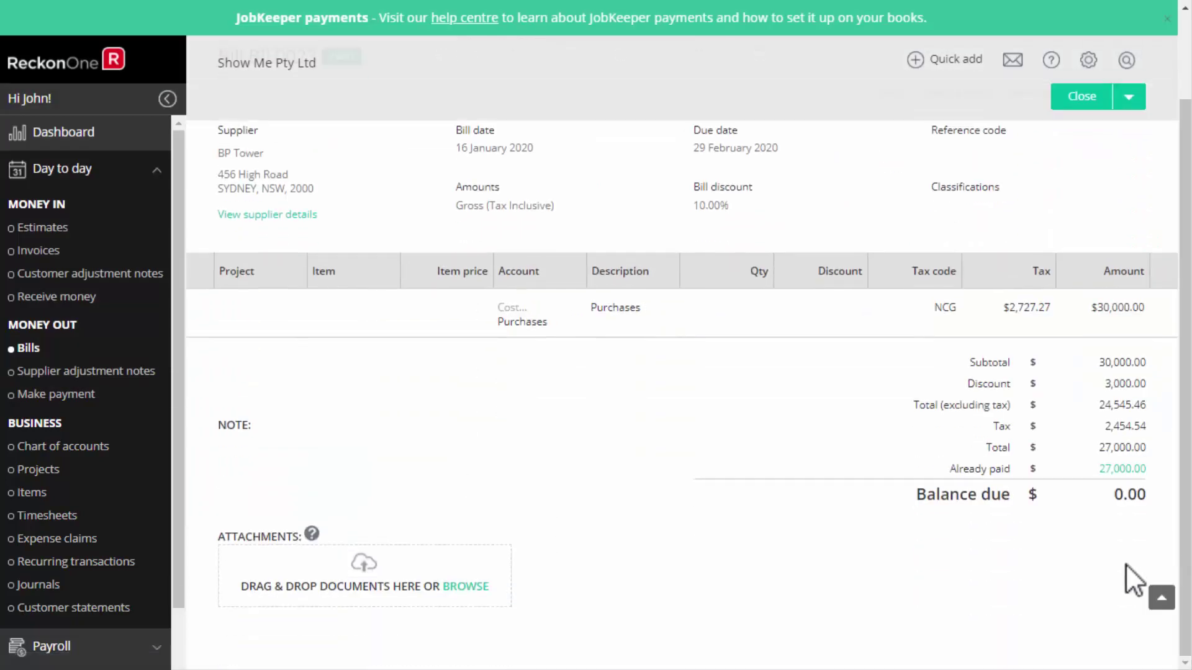
pyautogui.click(471, 588)
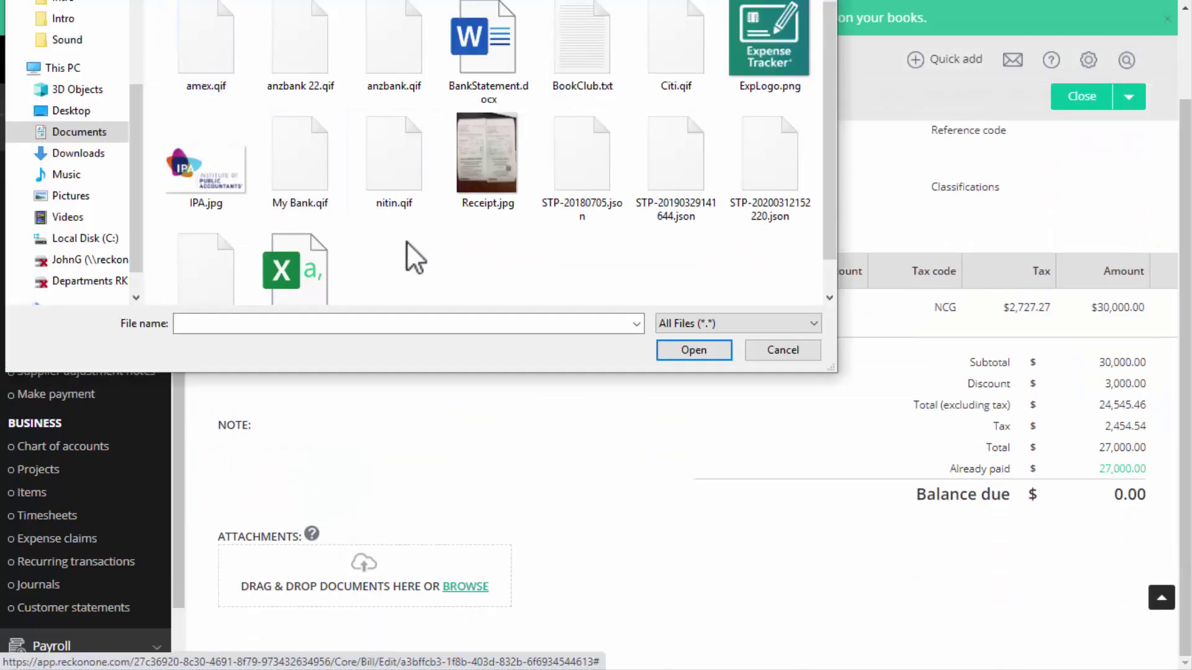
pyautogui.doubleClick(504, 178)
pyautogui.moveTo(234, 600); pyautogui.dragTo(313, 611)
pyautogui.click(1082, 93)
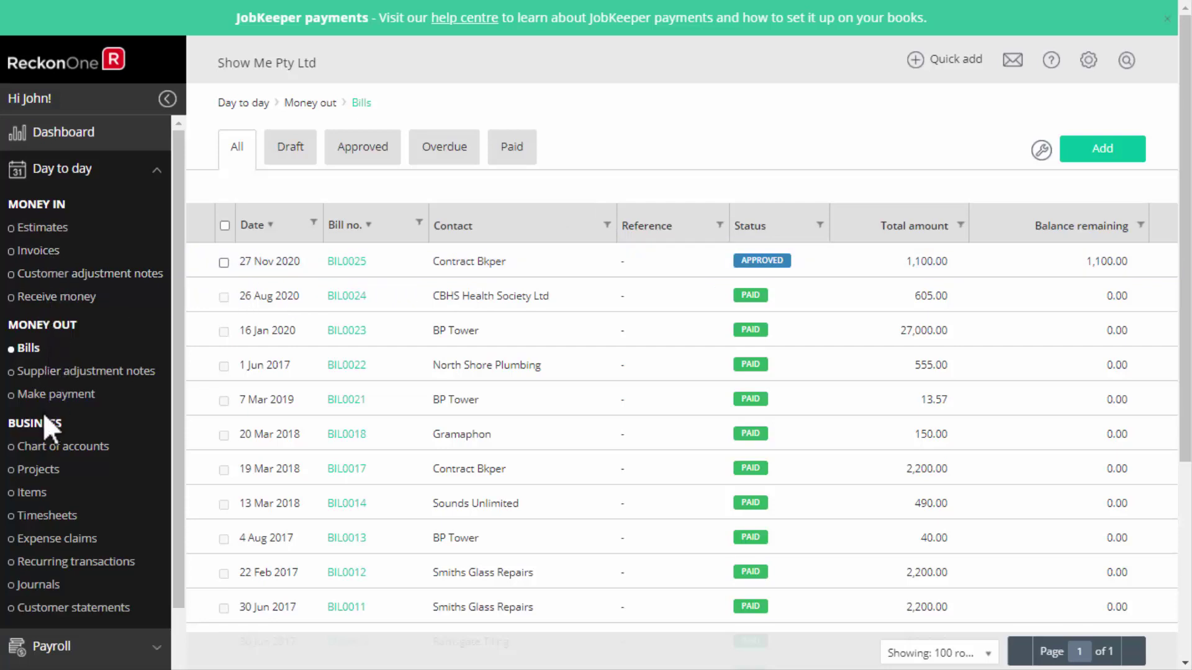
# Start a new journal debiting Dividends Received $100.00 and crediting Bank - Gateway Bank.
pyautogui.click(48, 590)
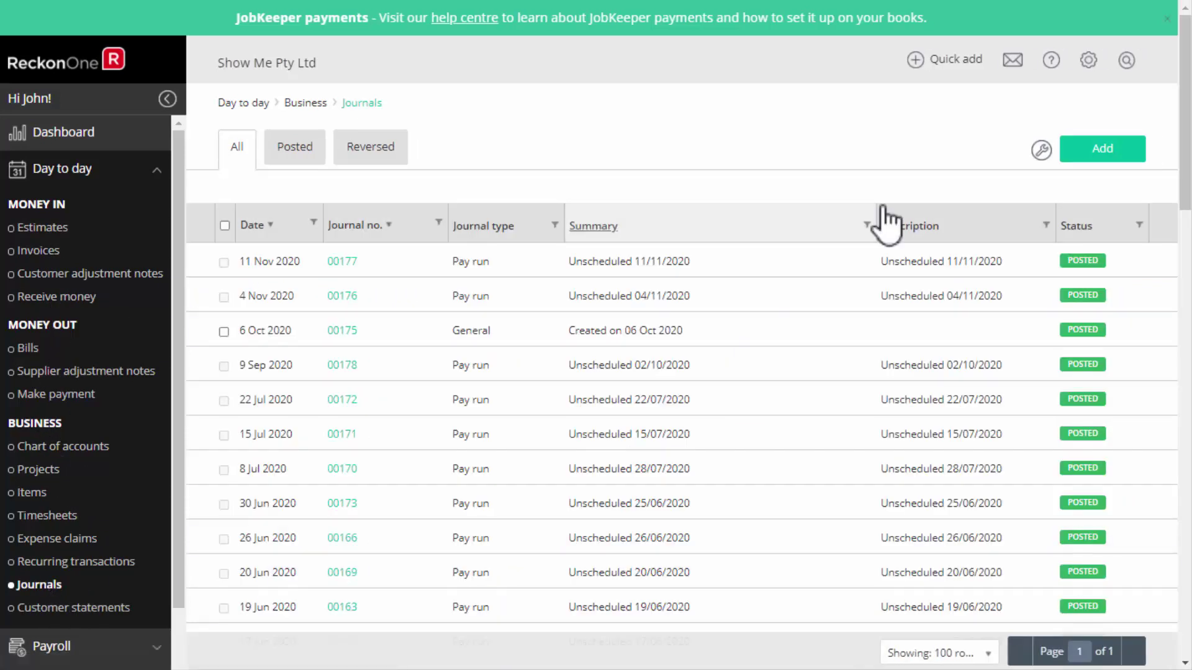
pyautogui.click(1104, 147)
pyautogui.click(1103, 147)
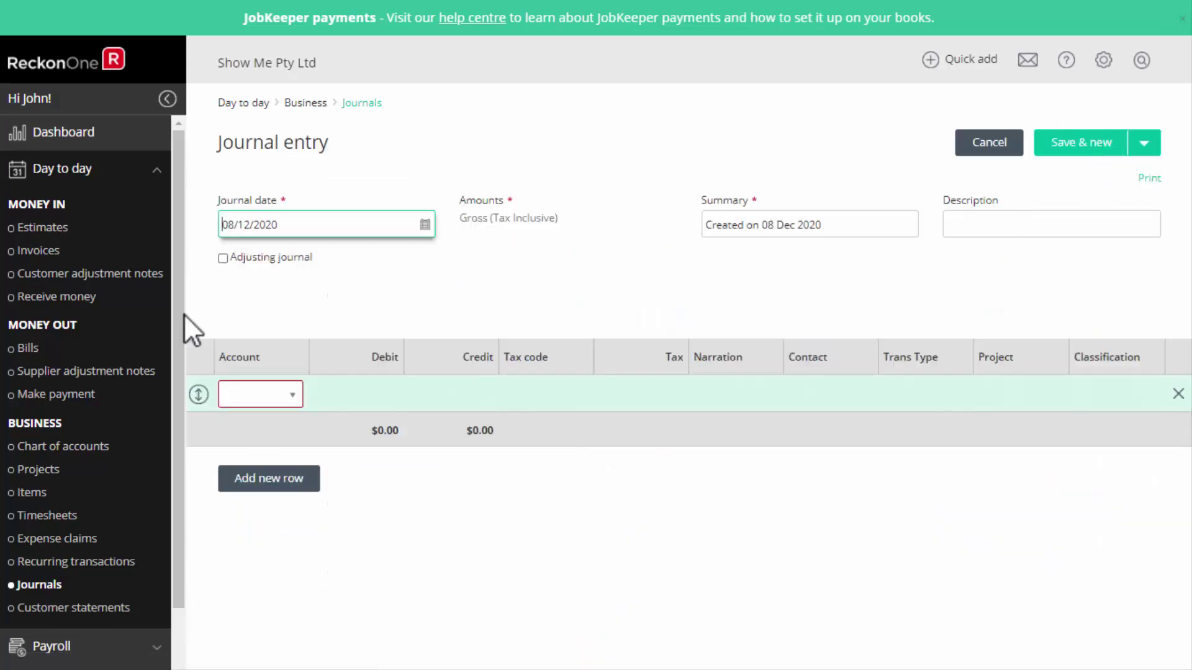
pyautogui.click(292, 406)
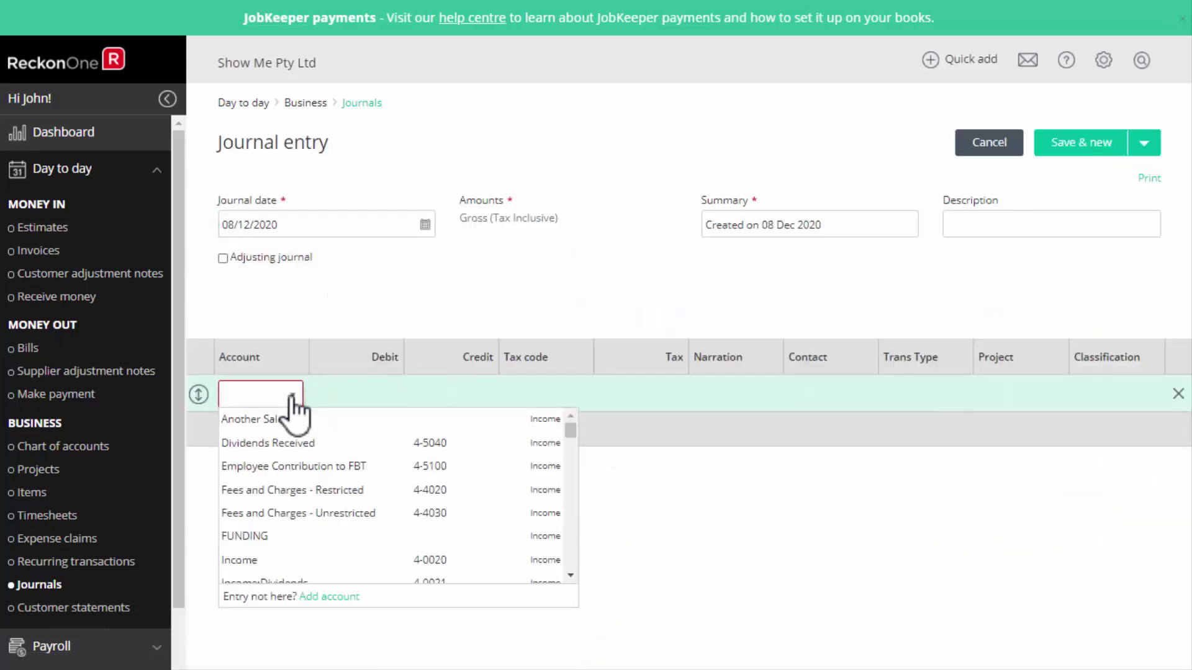
pyautogui.click(295, 442)
pyautogui.click(378, 393)
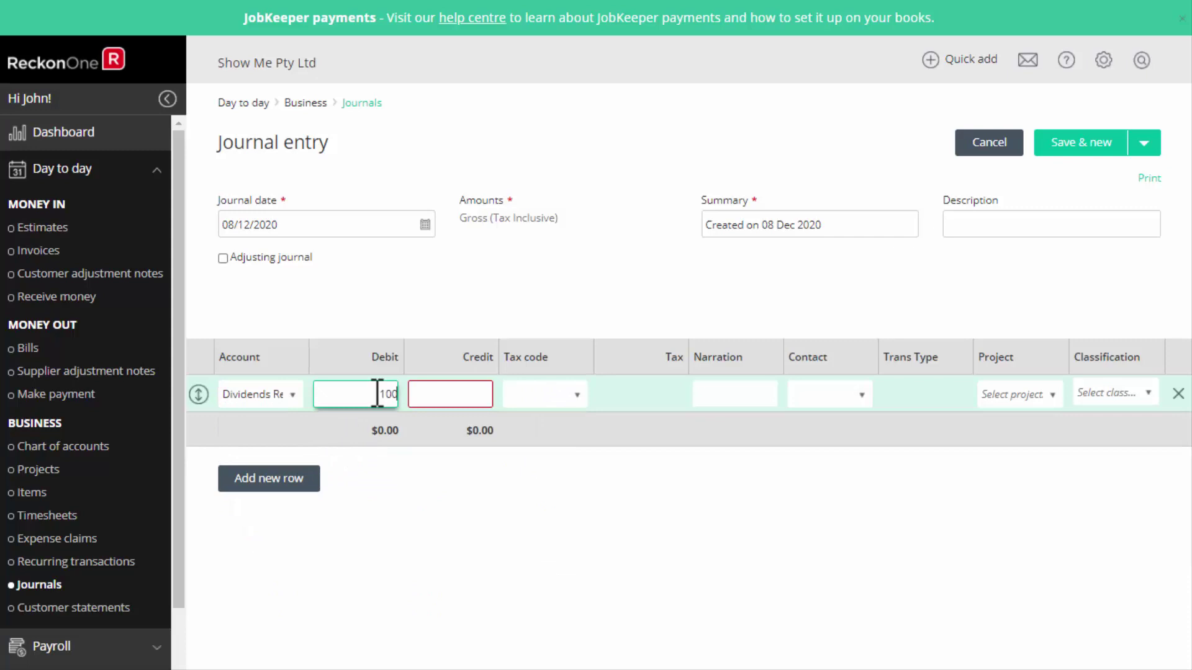
pyautogui.click(317, 489)
pyautogui.click(294, 444)
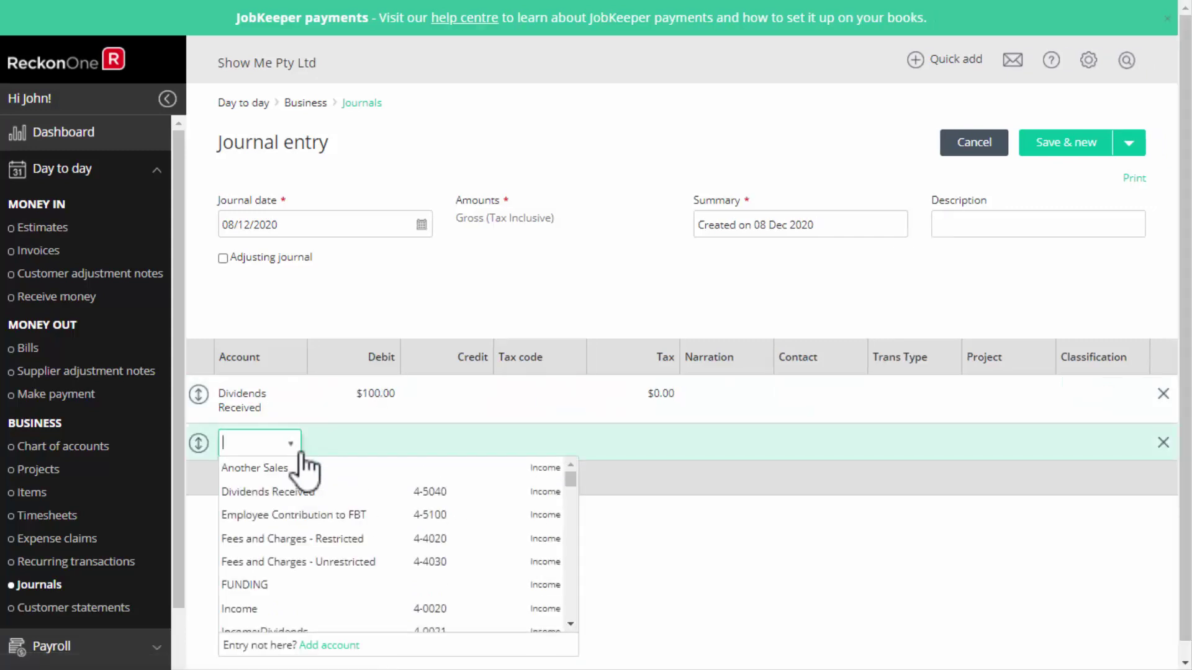
pyautogui.moveTo(570, 479); pyautogui.dragTo(568, 565)
pyautogui.click(273, 562)
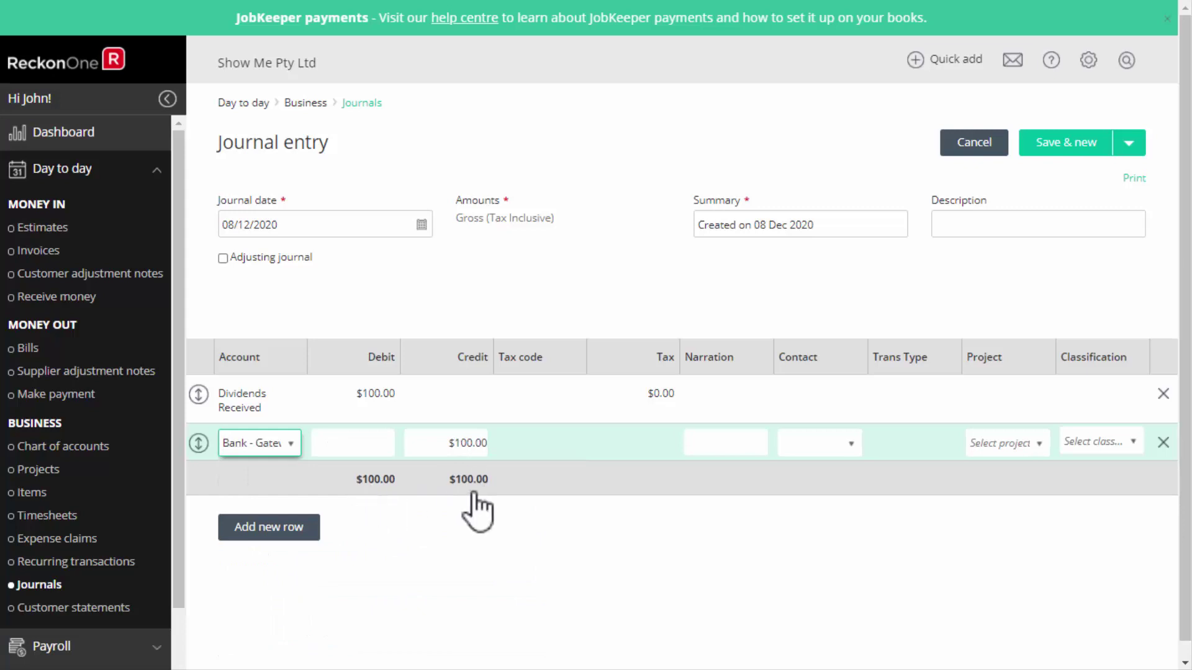
# Set the journal summary to 'Dividends received', save it, and discard the blank new entry.
pyautogui.moveTo(814, 224); pyautogui.dragTo(720, 226)
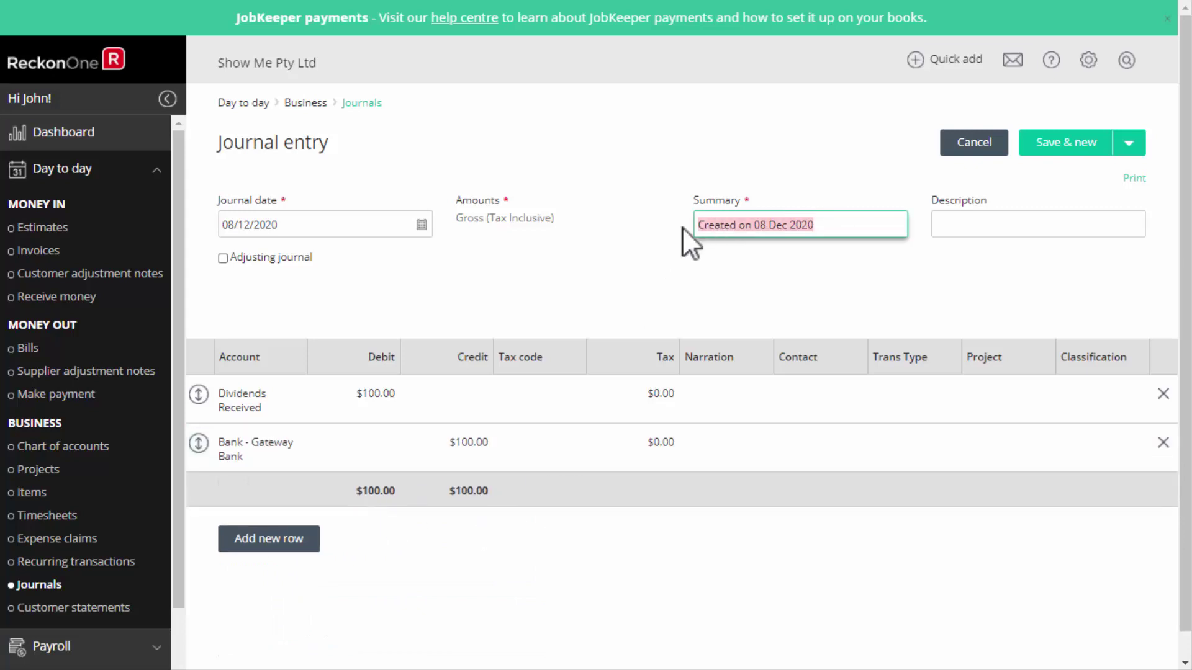
pyautogui.write('Dividends receoved')
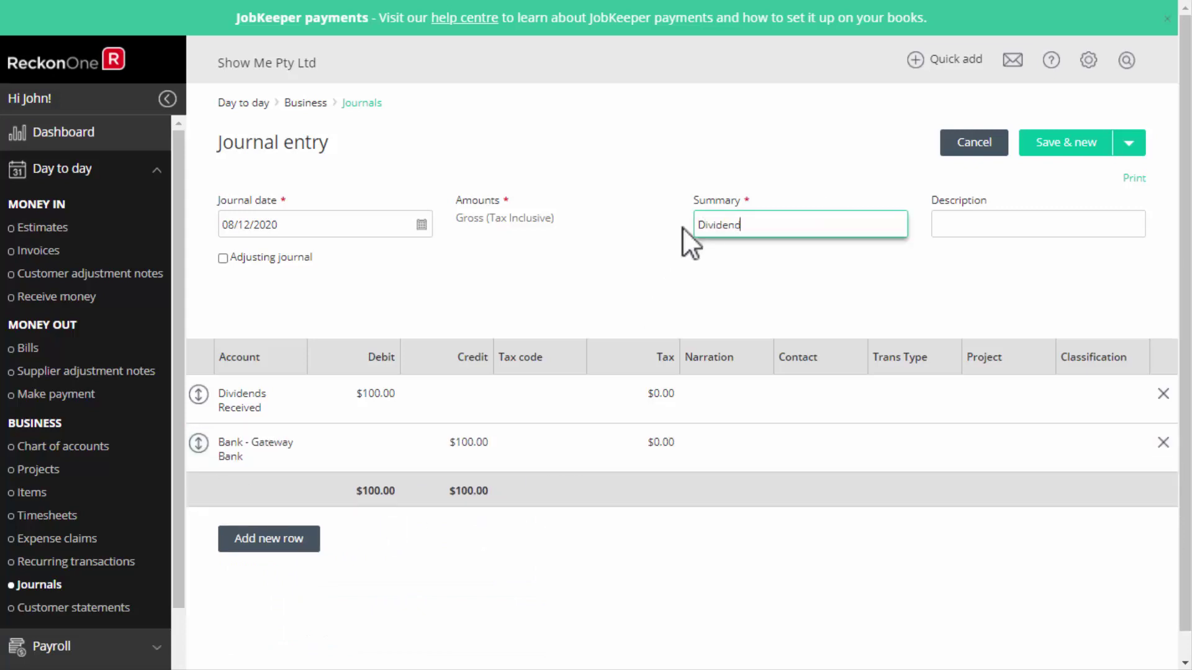
pyautogui.press('BackSpace')
pyautogui.press('BackSpace')
pyautogui.press('BackSpace')
pyautogui.press('BackSpace')
pyautogui.write('ived')
pyautogui.click(833, 262)
pyautogui.click(1069, 144)
pyautogui.click(1012, 144)
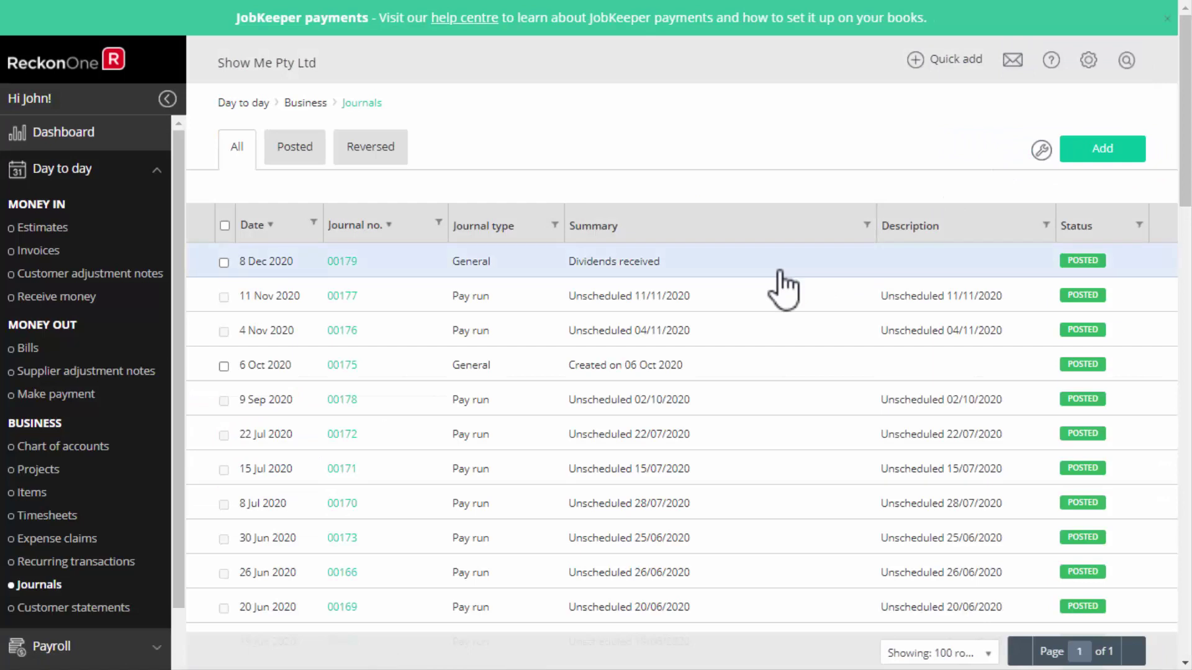
# Open the Bookkeeper project from the Projects list, then save and close it.
pyautogui.click(55, 487)
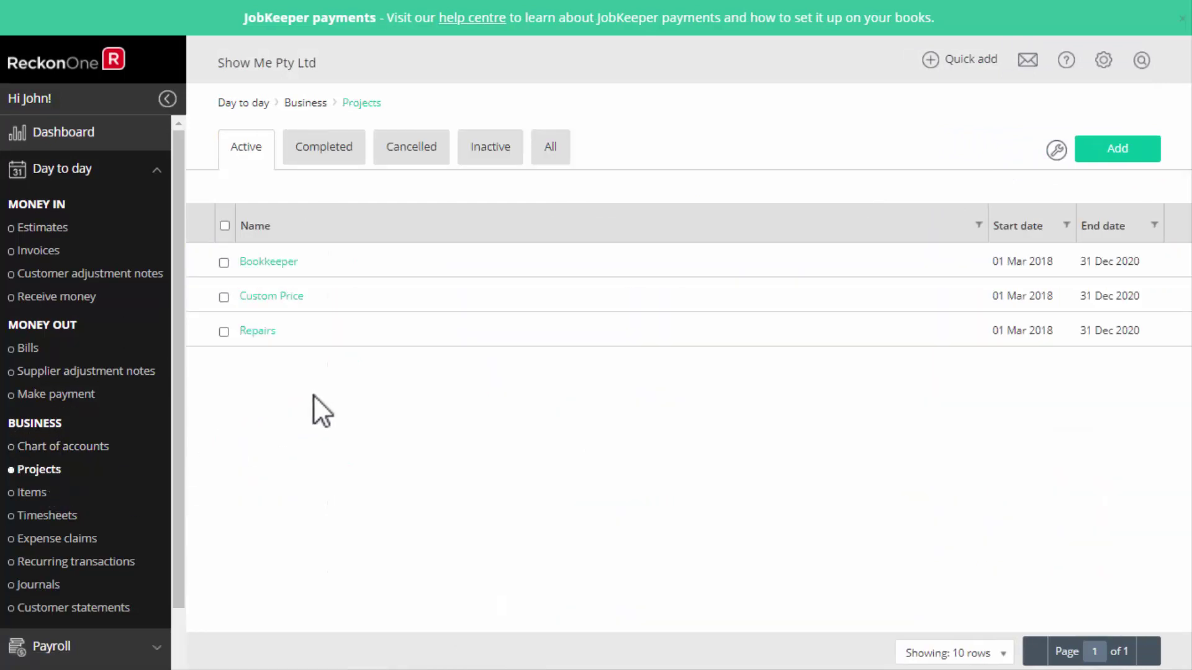
pyautogui.click(407, 278)
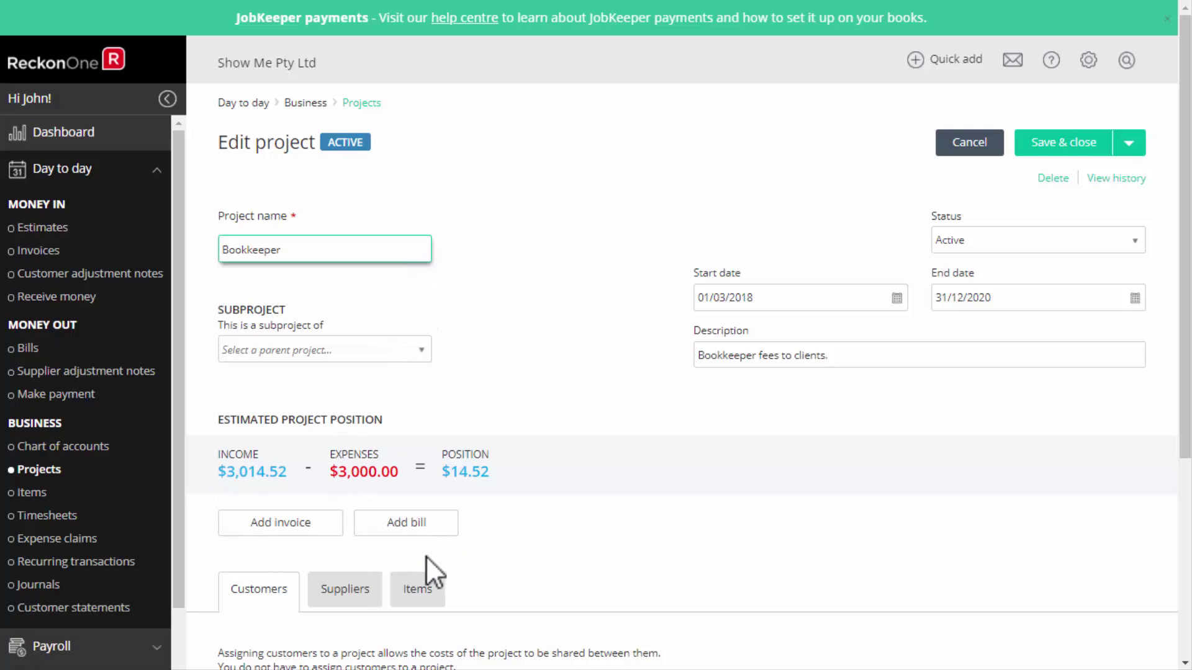
pyautogui.click(1058, 143)
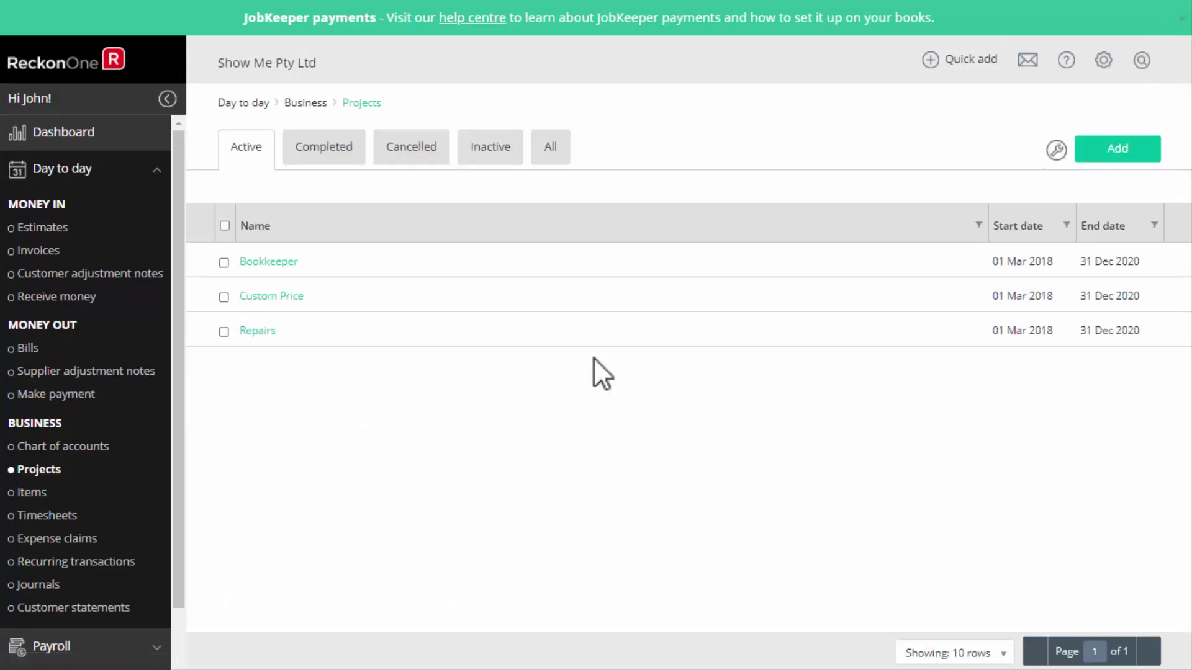
# Review the Custom Price project's item rates, then go back to the Dashboard.
pyautogui.click(281, 300)
pyautogui.scroll(-3, 302, 559)
pyautogui.click(419, 398)
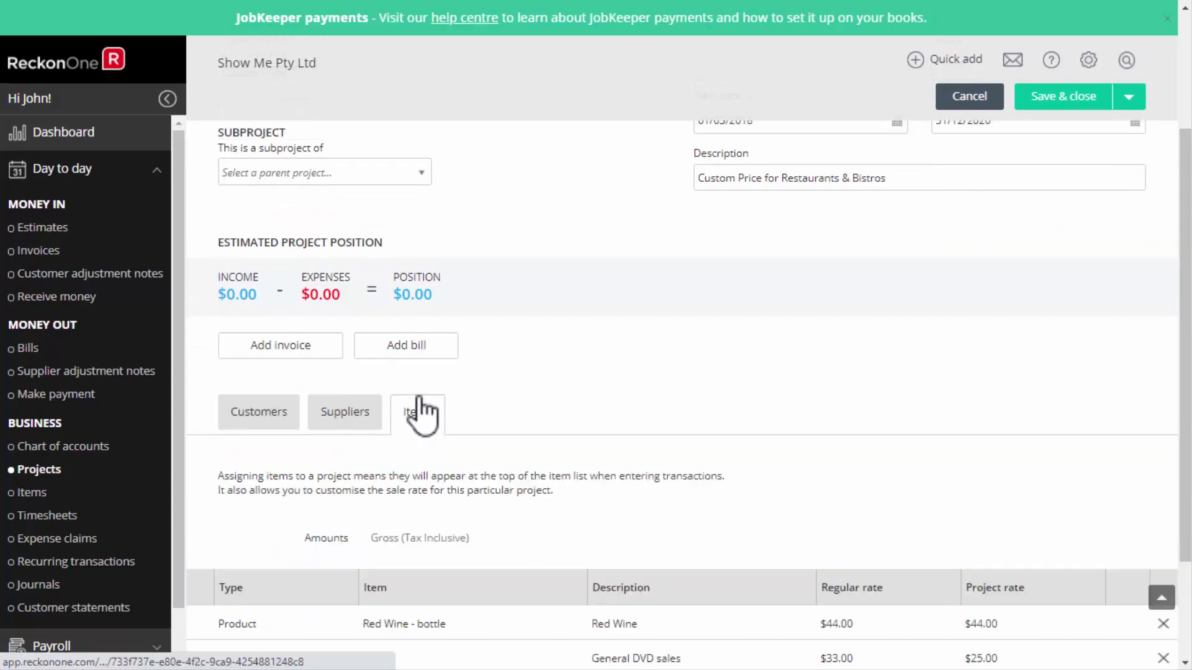
pyautogui.scroll(-3, 1012, 534)
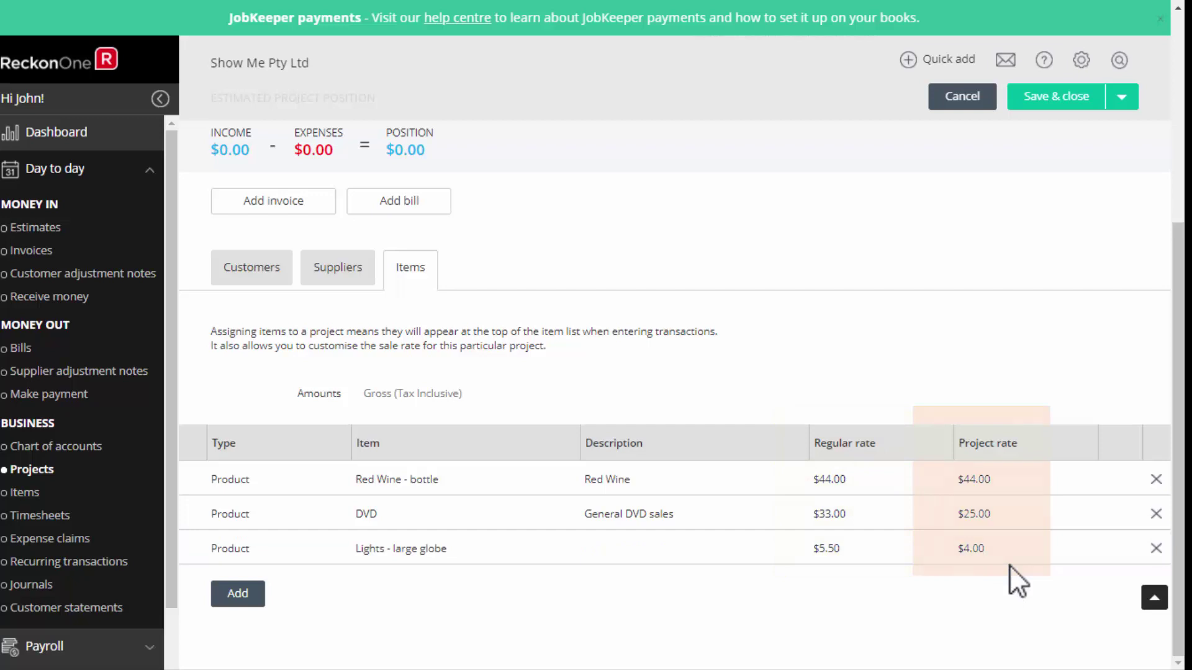
pyautogui.click(79, 139)
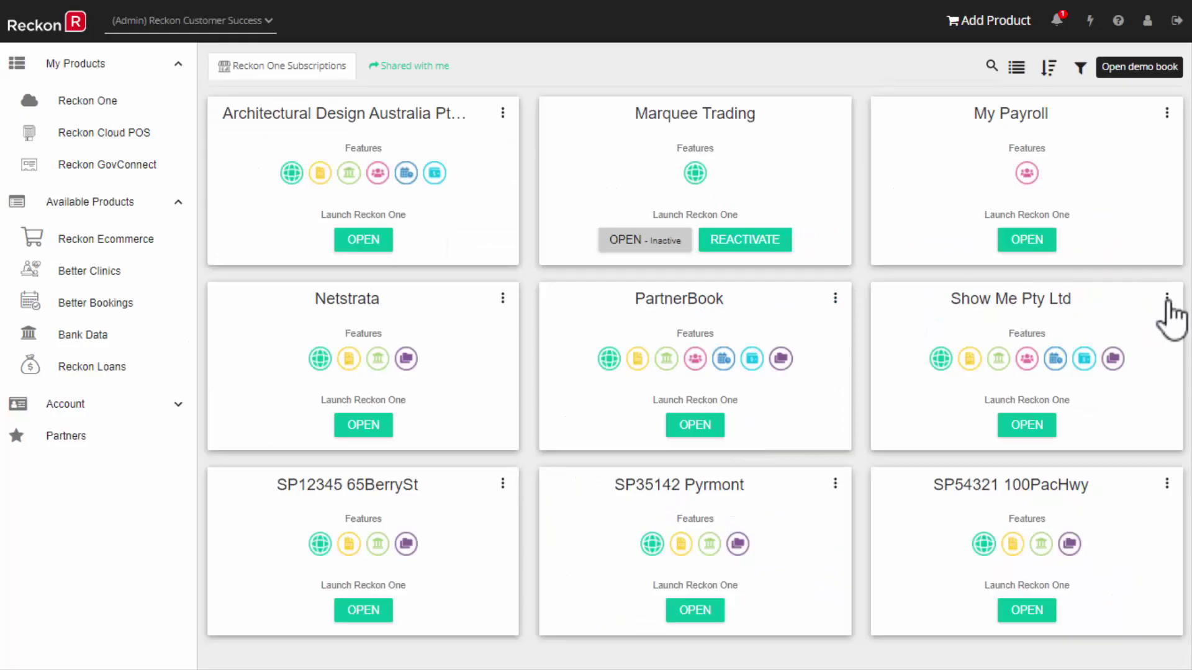
# In the Show Me book's settings, view what the Connect Your Bank module includes.
pyautogui.click(1170, 311)
pyautogui.click(1070, 347)
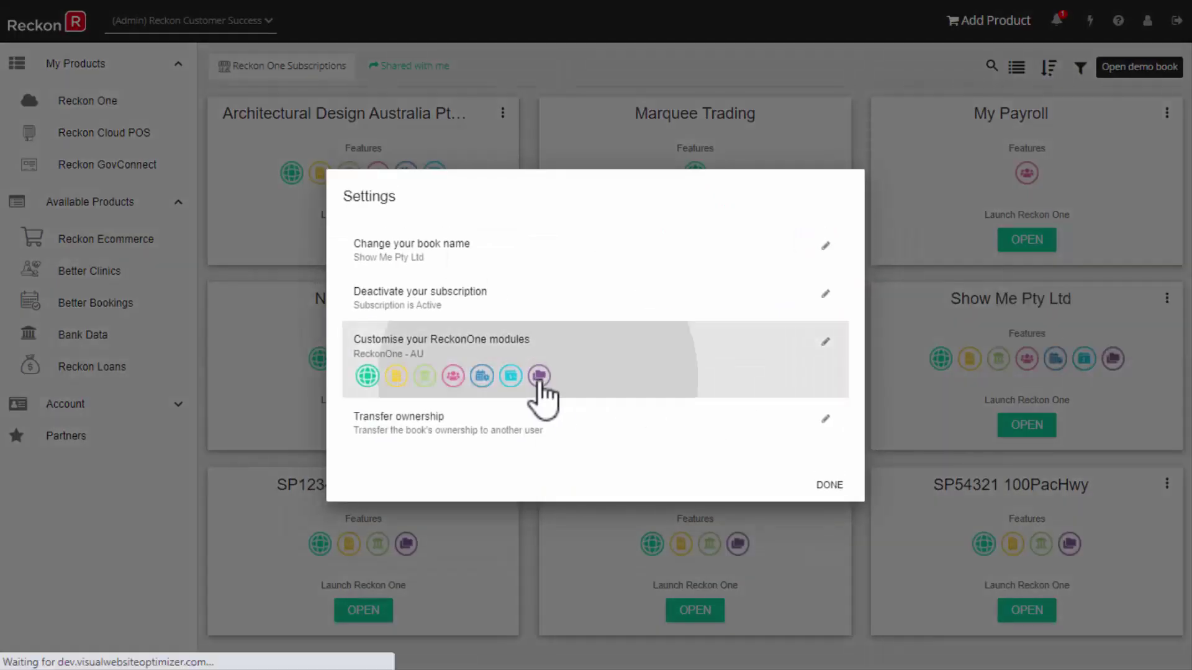
pyautogui.click(545, 392)
pyautogui.click(444, 304)
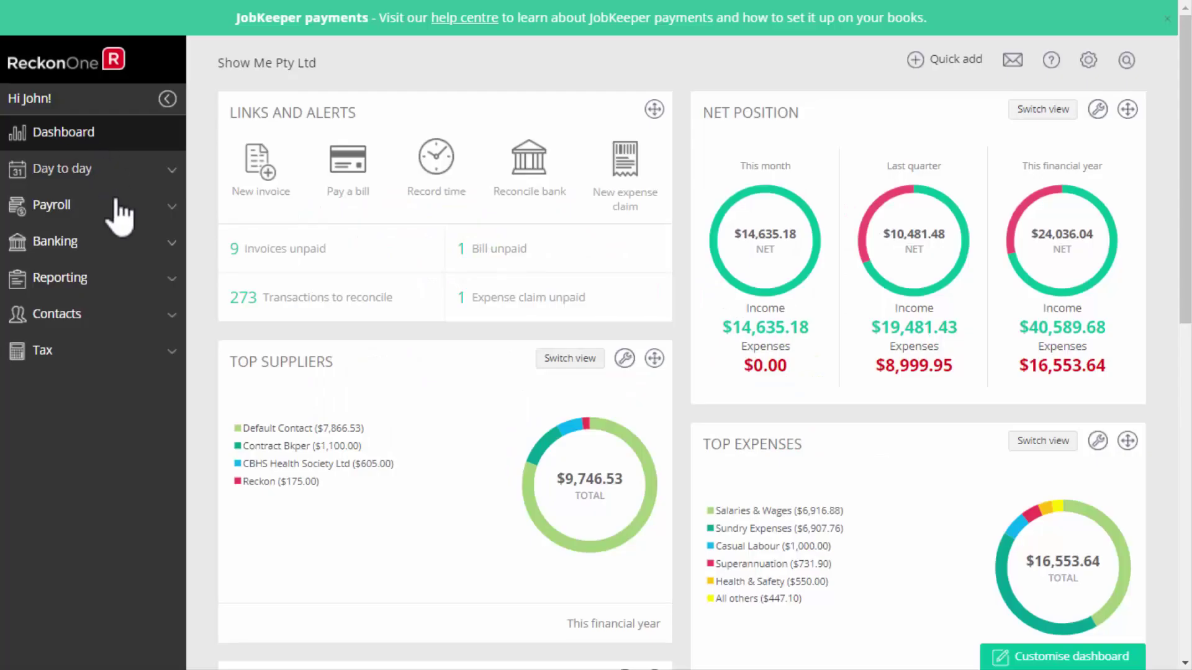
# Add a Yodlee bank feed from Bank connections and search institutions for 'Bank of Queensland'.
pyautogui.click(68, 246)
pyautogui.click(41, 442)
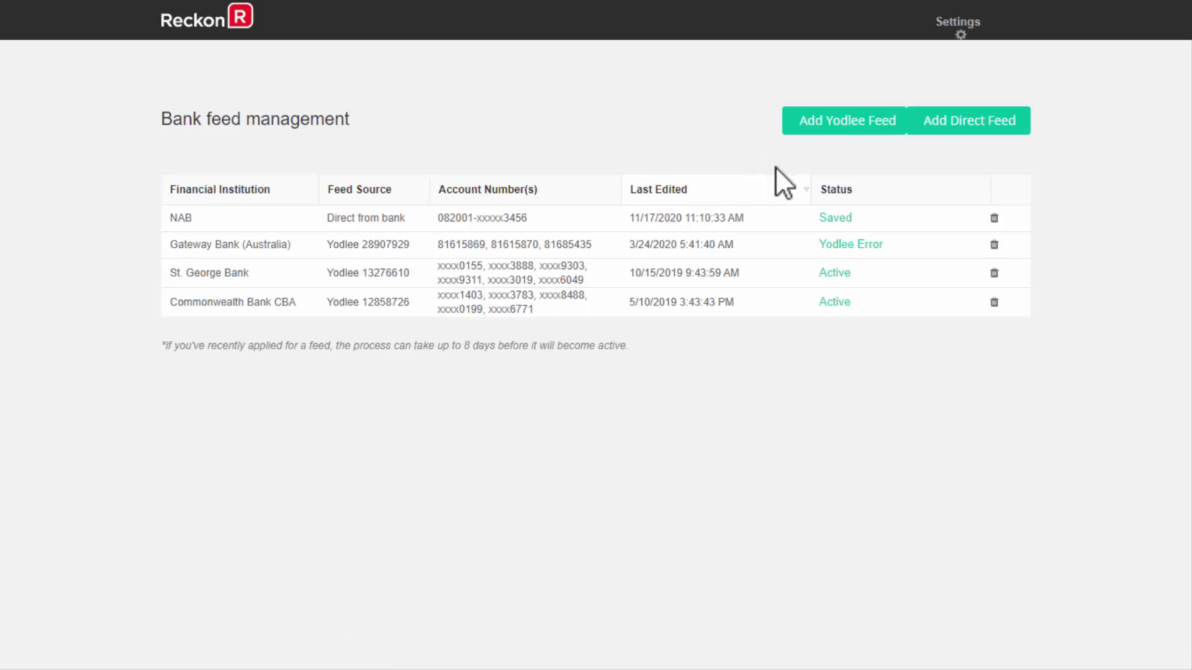
pyautogui.click(925, 122)
pyautogui.click(454, 417)
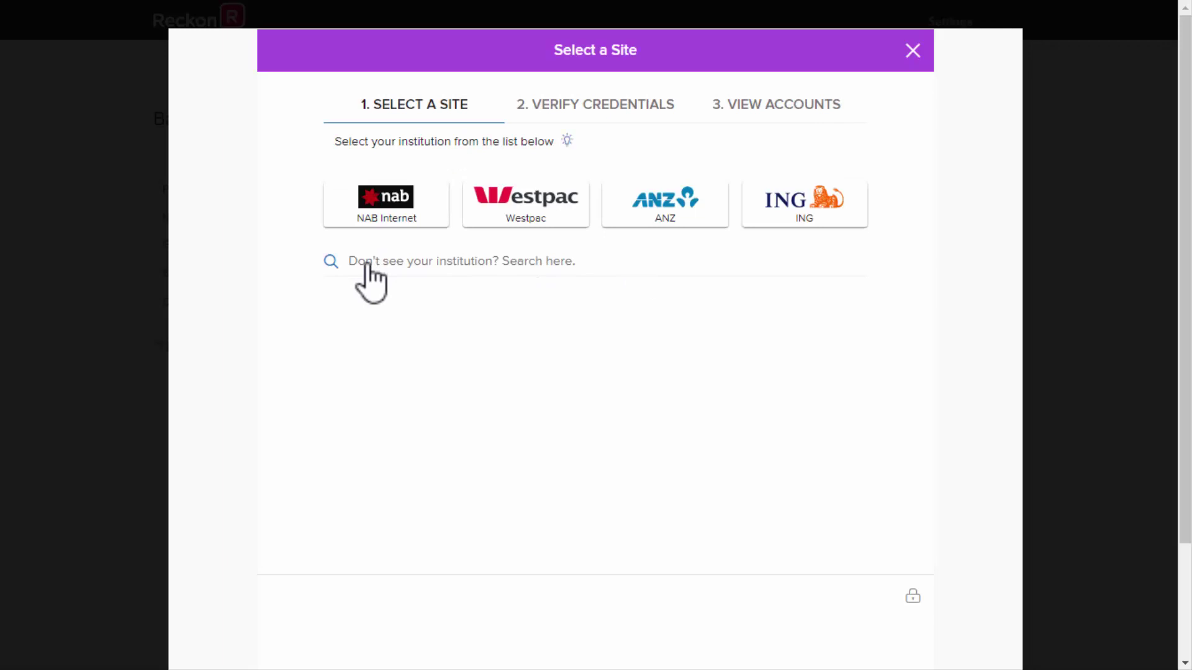
pyautogui.click(370, 263)
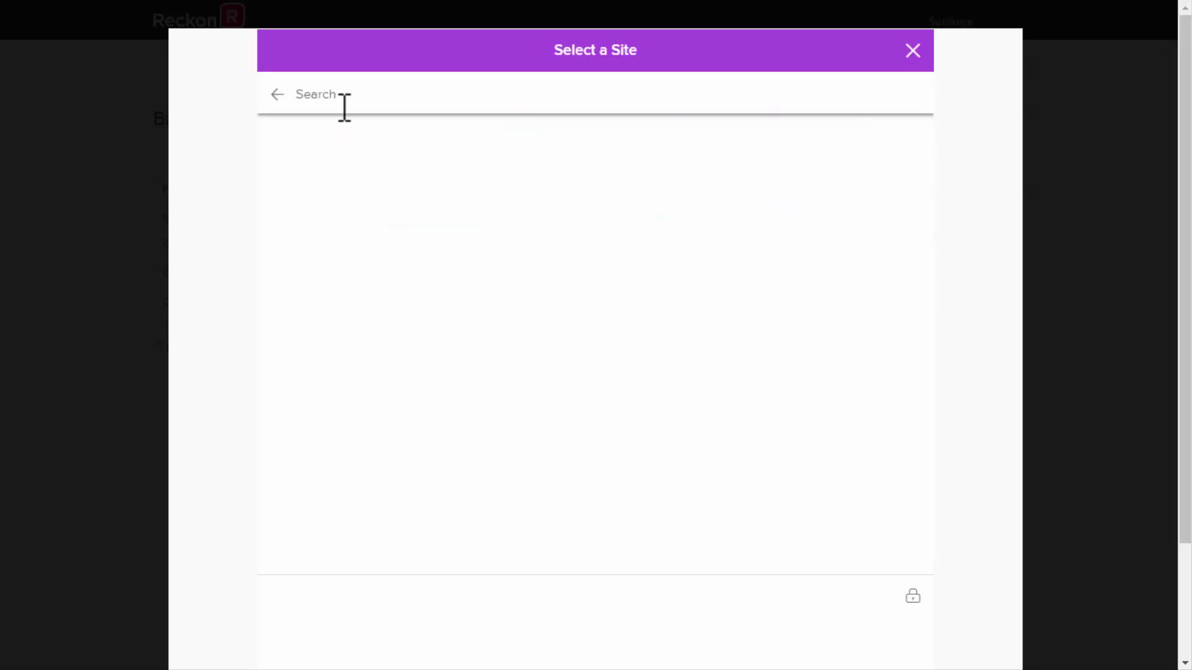
pyautogui.write('Bank of')
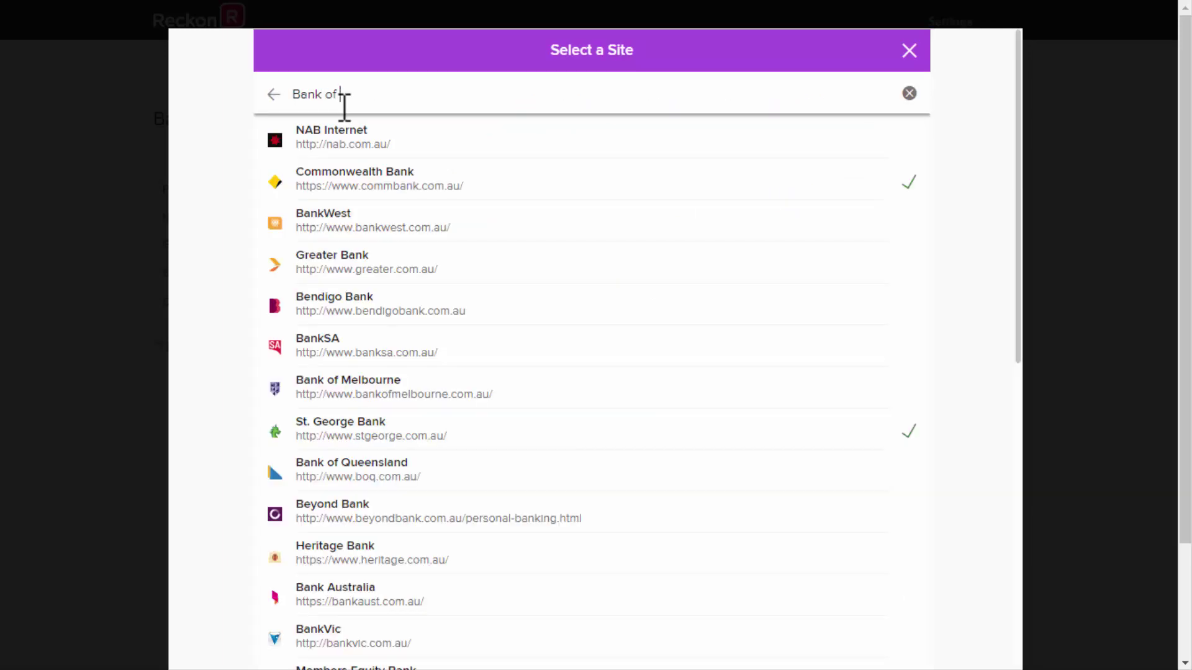
pyautogui.write(' Queensland')
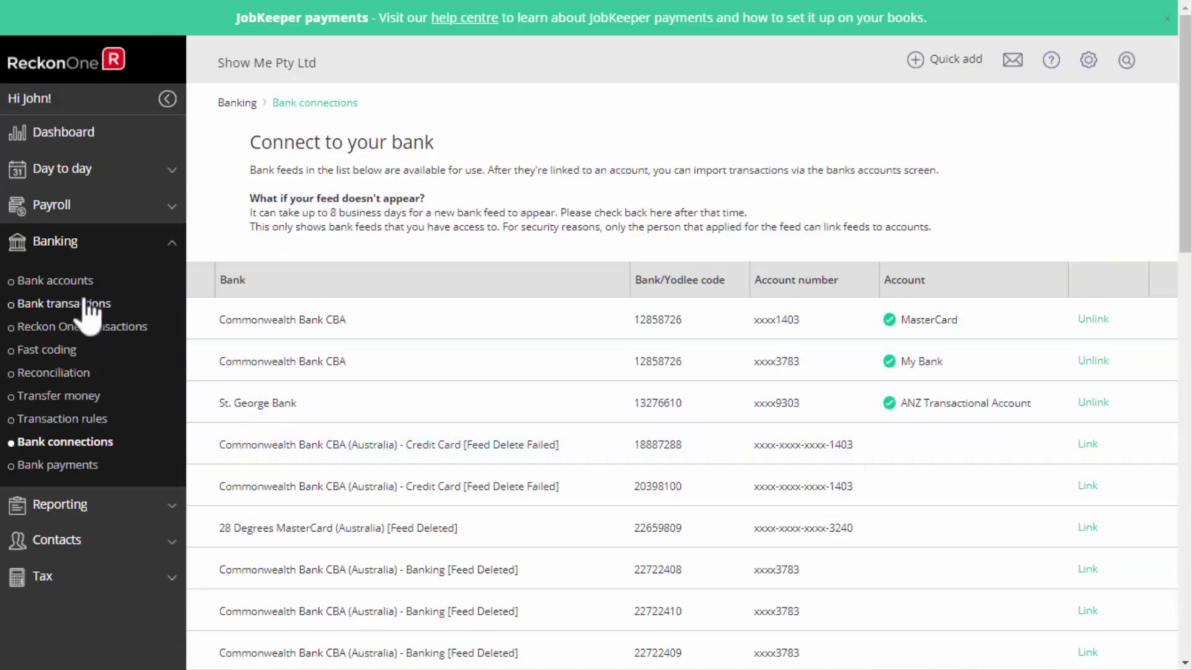
# Manually upload the amex.qif statement file into the MasterCard account's bank transactions.
pyautogui.click(87, 305)
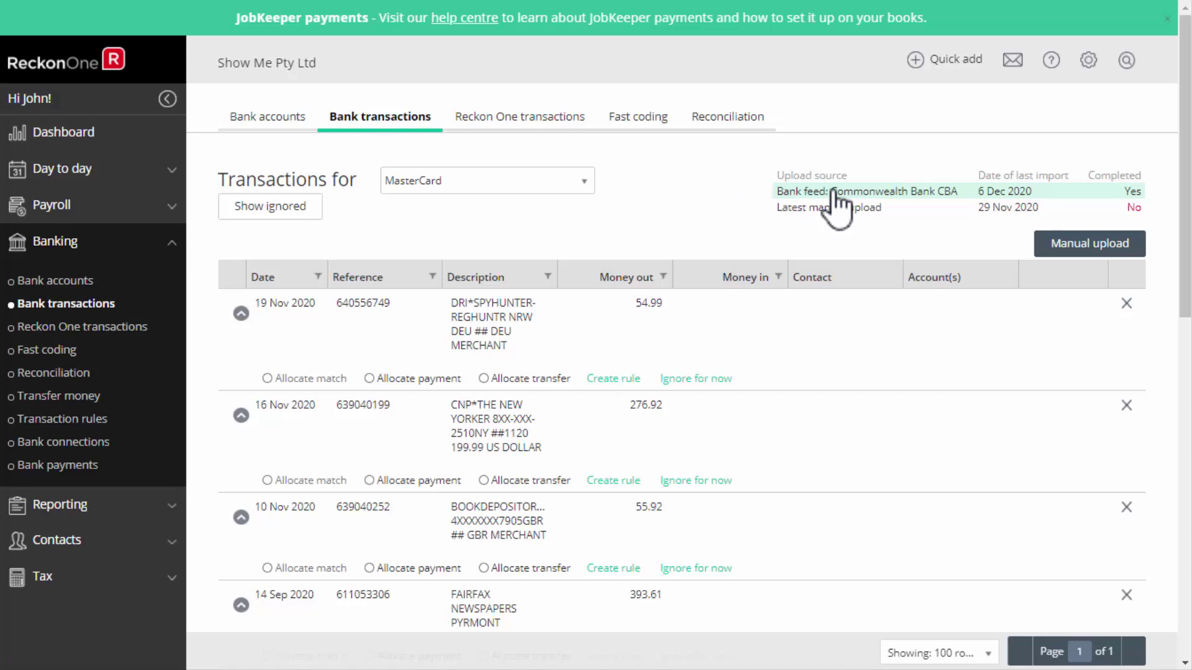
pyautogui.click(1097, 248)
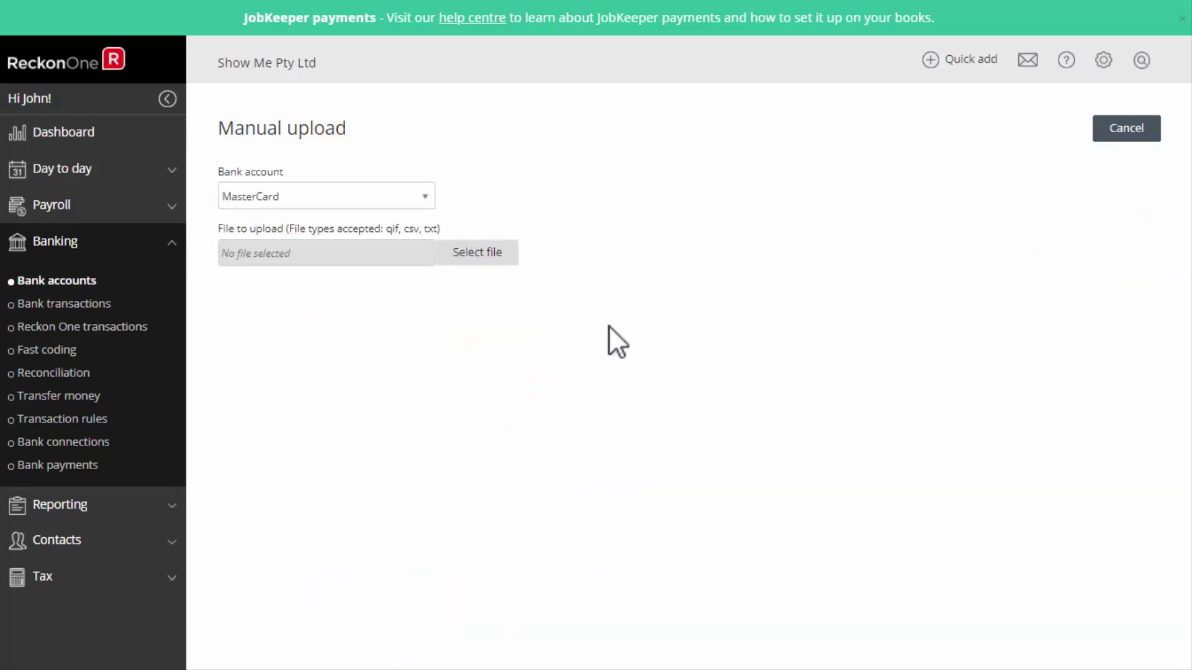
pyautogui.click(475, 259)
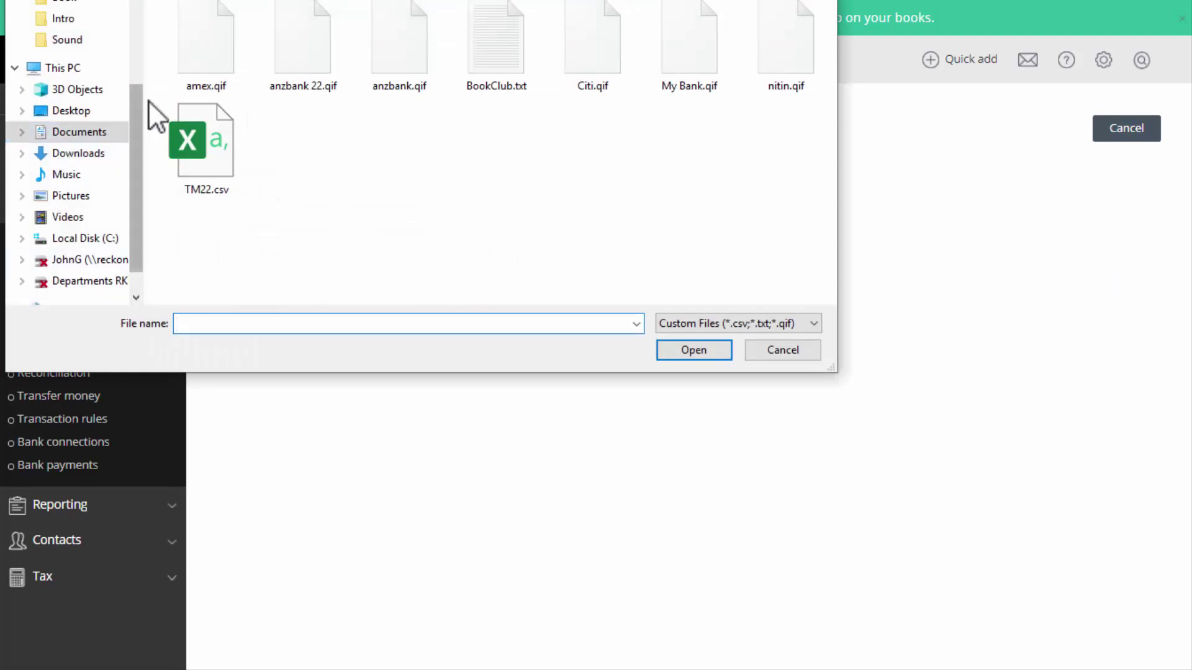
pyautogui.doubleClick(199, 40)
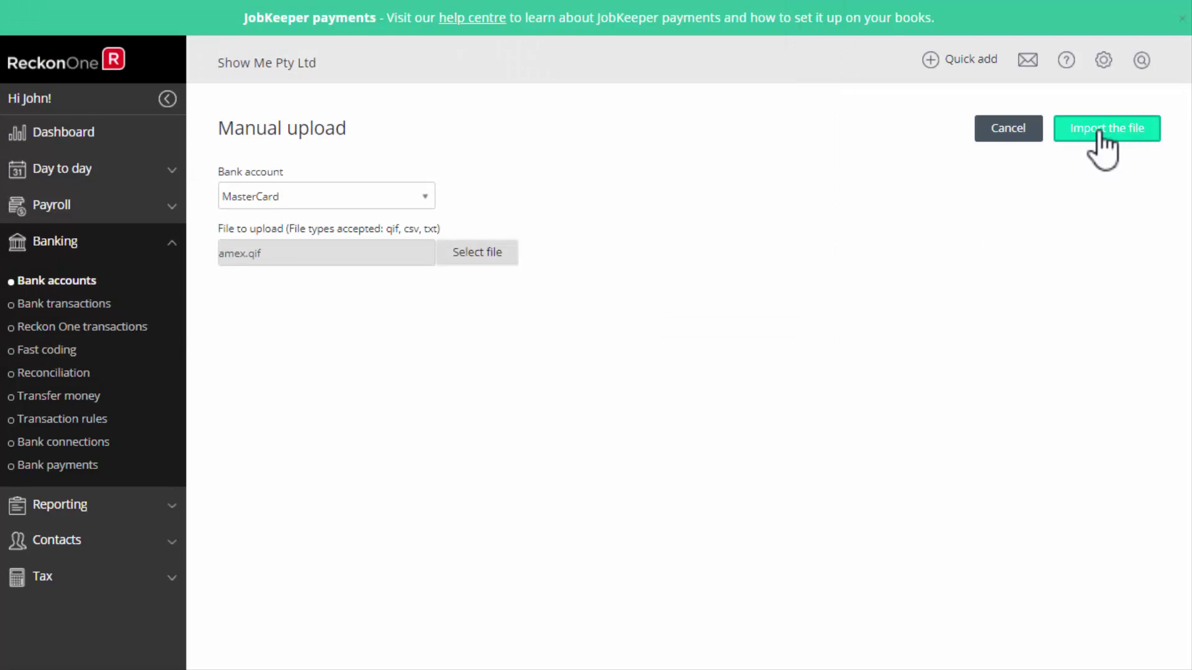
pyautogui.click(1096, 133)
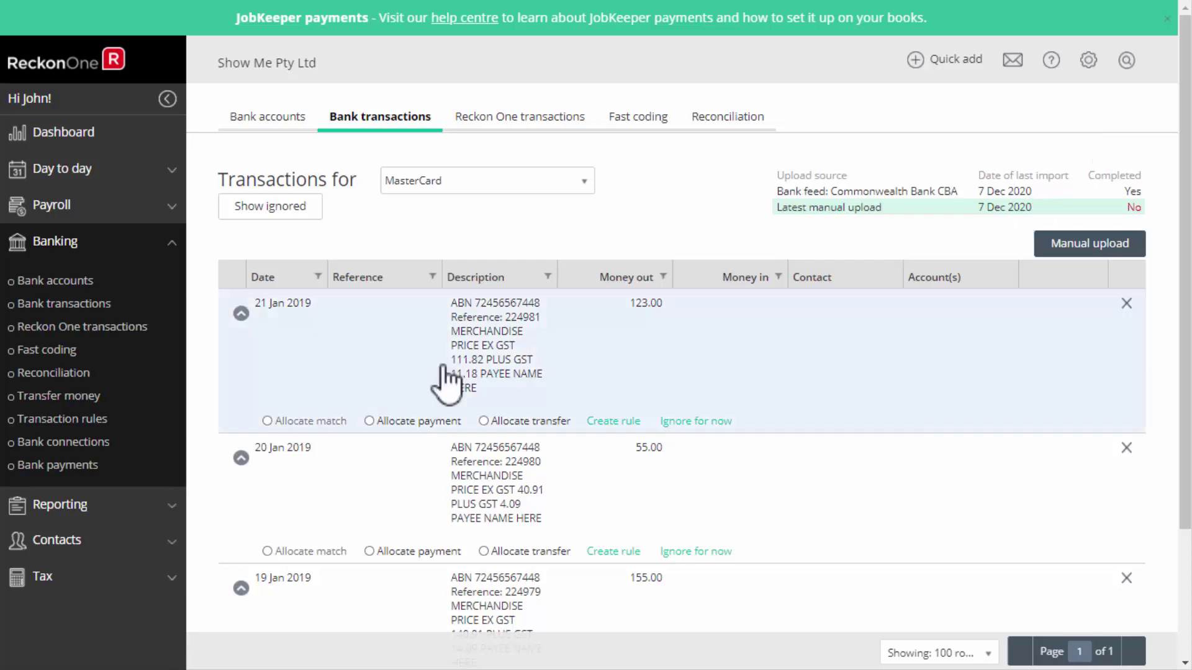
# Allocate the 21 Jan $123.00 payment to Bunnings Chatswood under Cost of Goods Sold:Purchases.
pyautogui.click(382, 423)
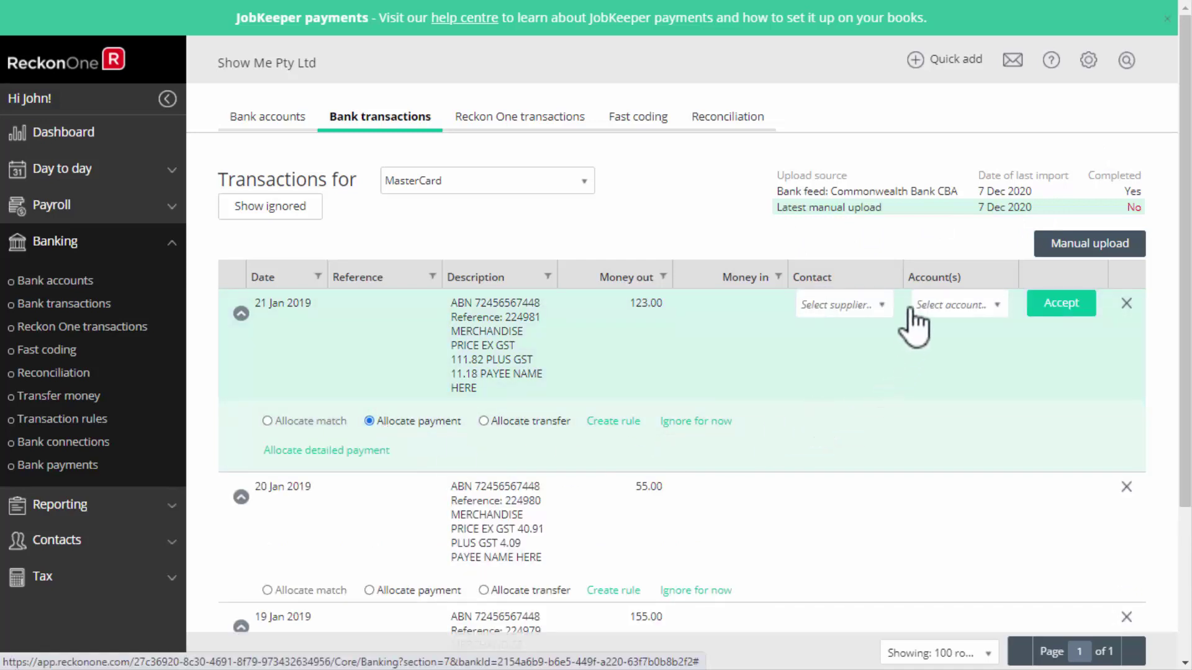
pyautogui.click(881, 304)
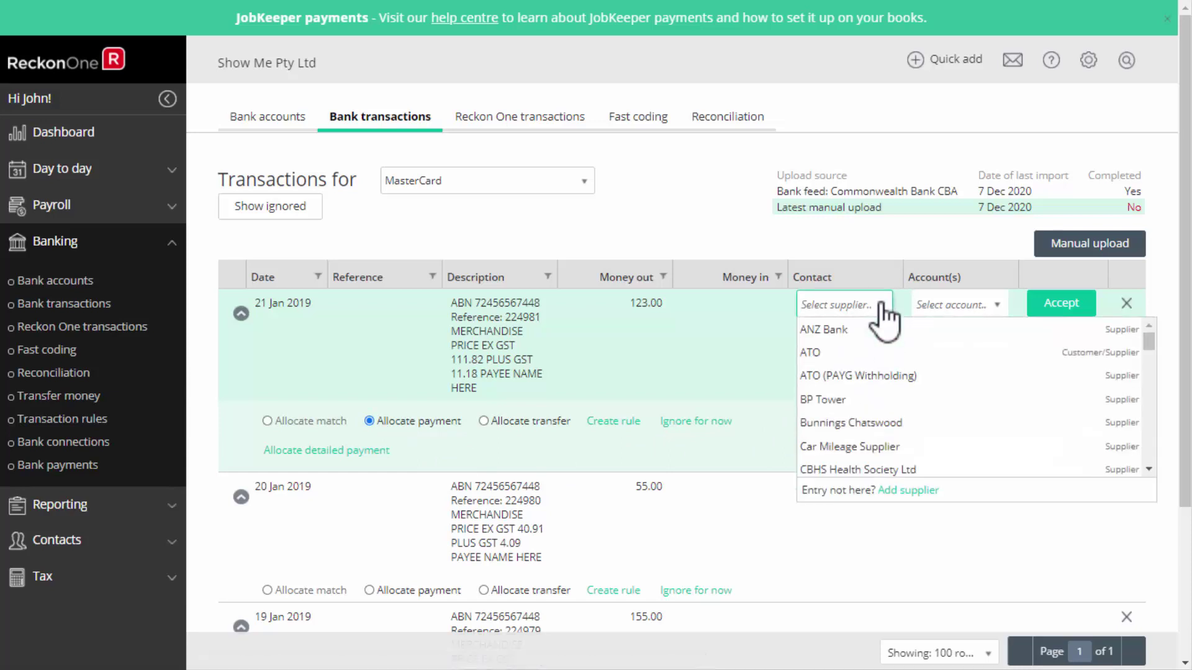
pyautogui.click(857, 421)
pyautogui.click(940, 304)
pyautogui.write('Purchases')
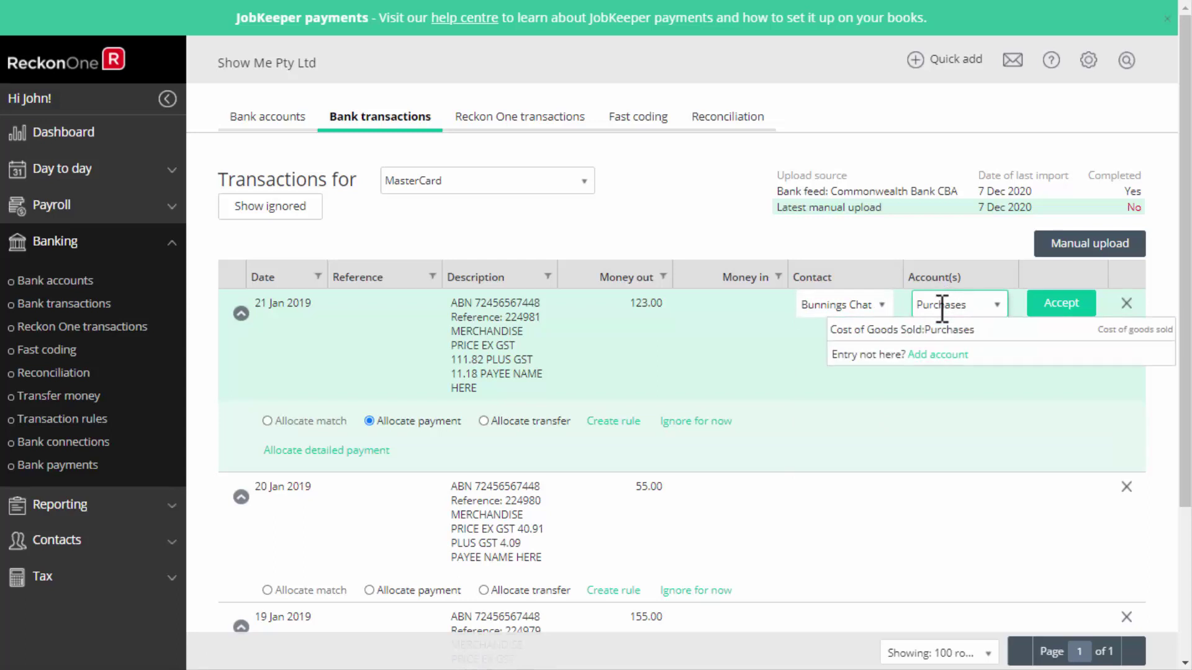
pyautogui.click(955, 329)
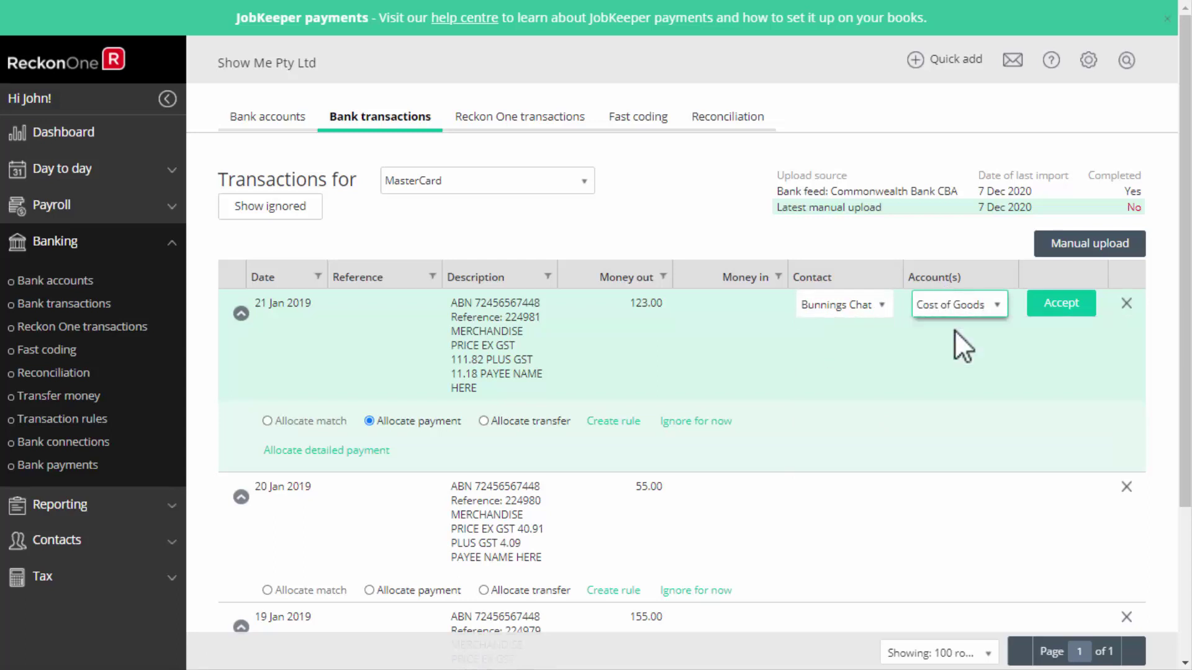
pyautogui.click(1078, 305)
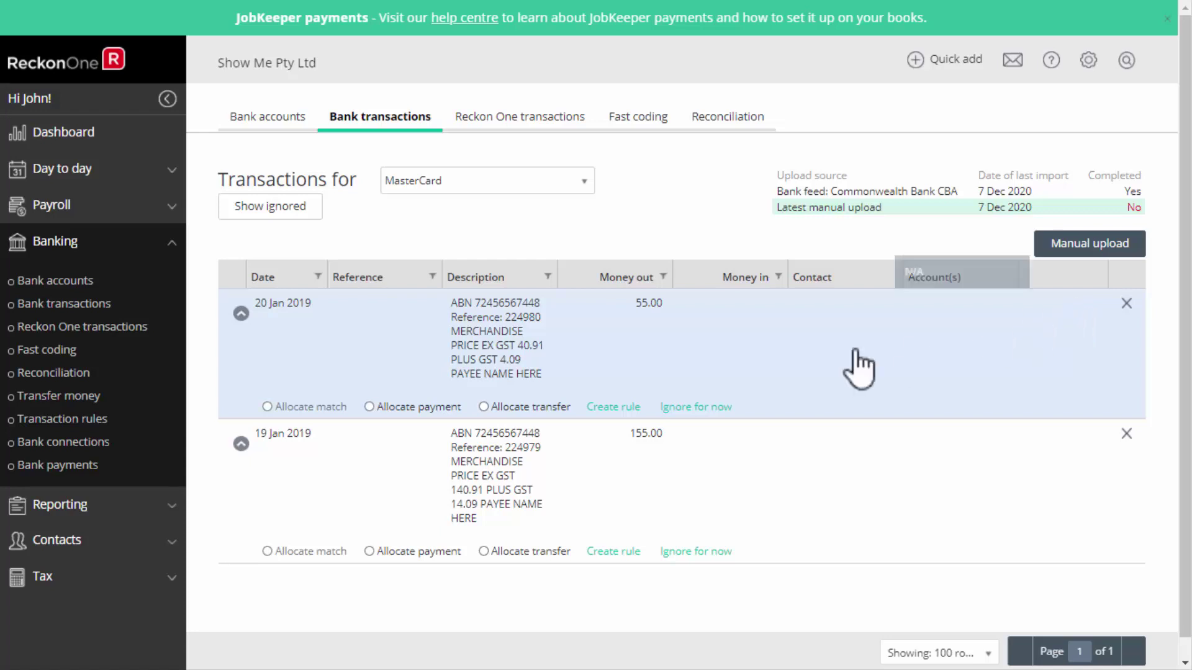
pyautogui.click(628, 427)
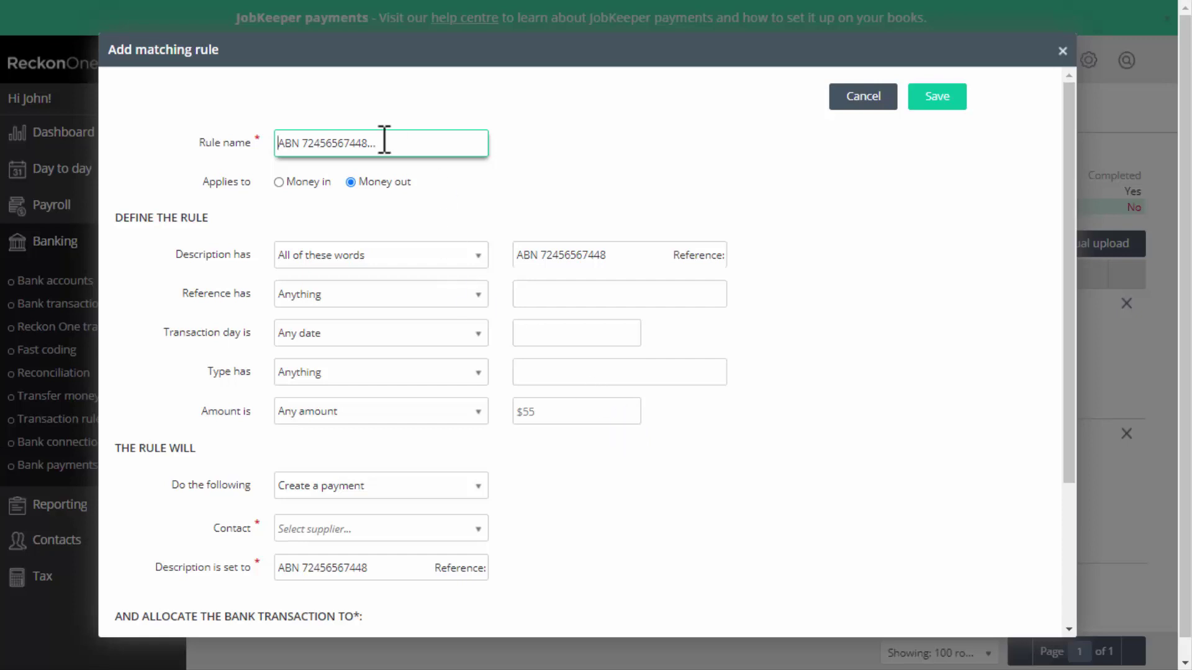
# Name the rule 'Bunnings' and match descriptions containing all the words 'MERCHANDISE PRICE'.
pyautogui.moveTo(386, 139); pyautogui.dragTo(230, 128)
pyautogui.write('Bunnings')
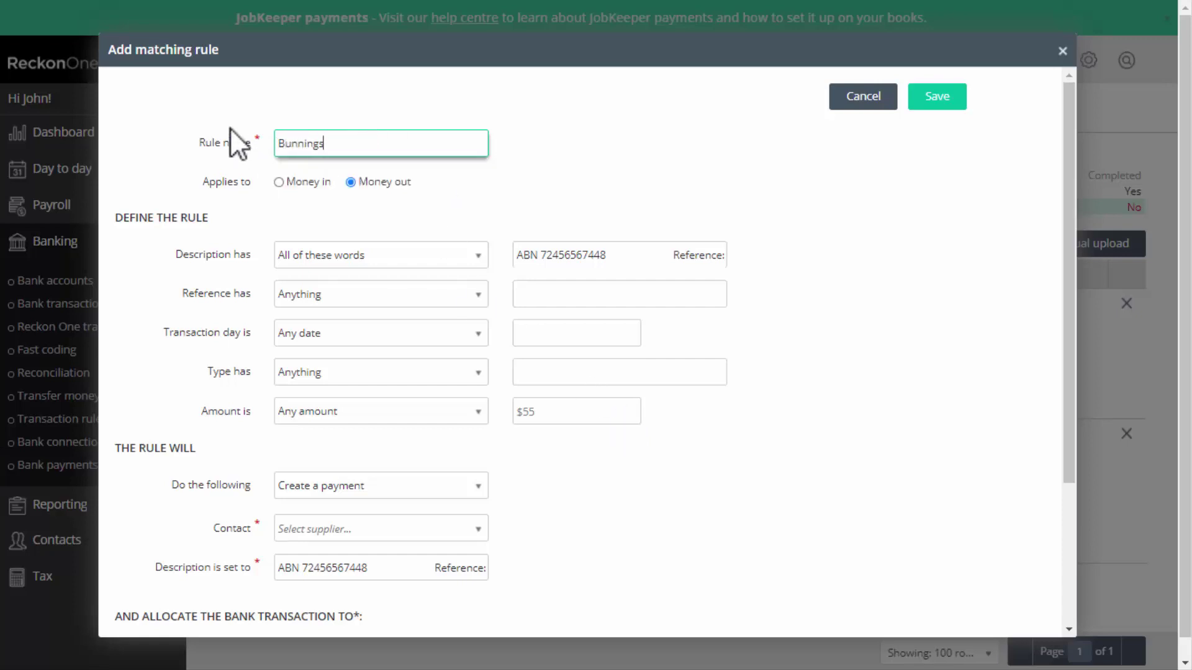
pyautogui.click(583, 170)
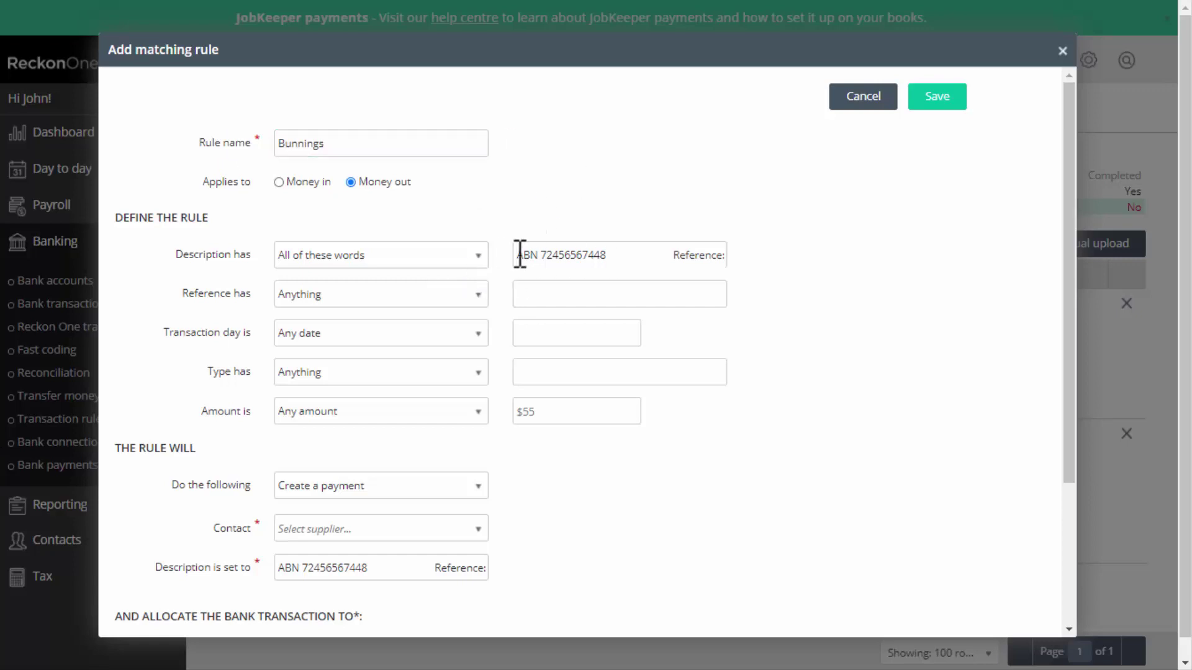
pyautogui.moveTo(519, 255); pyautogui.dragTo(750, 261)
pyautogui.write('MERCHANDISE PRICE')
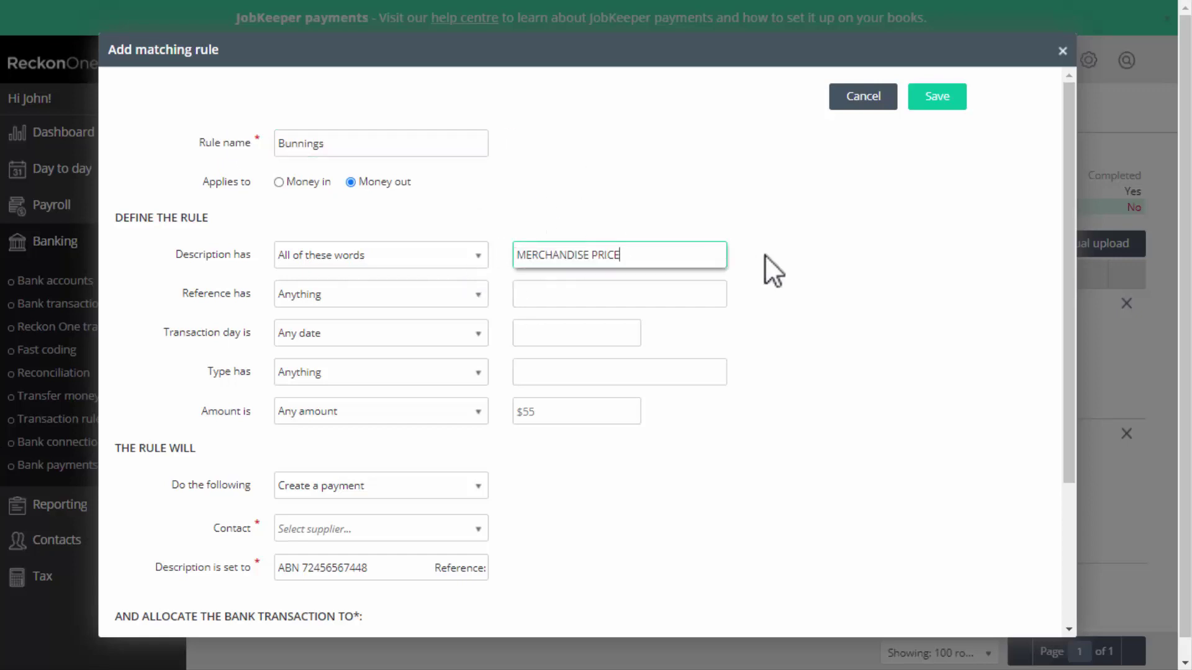
pyautogui.click(471, 255)
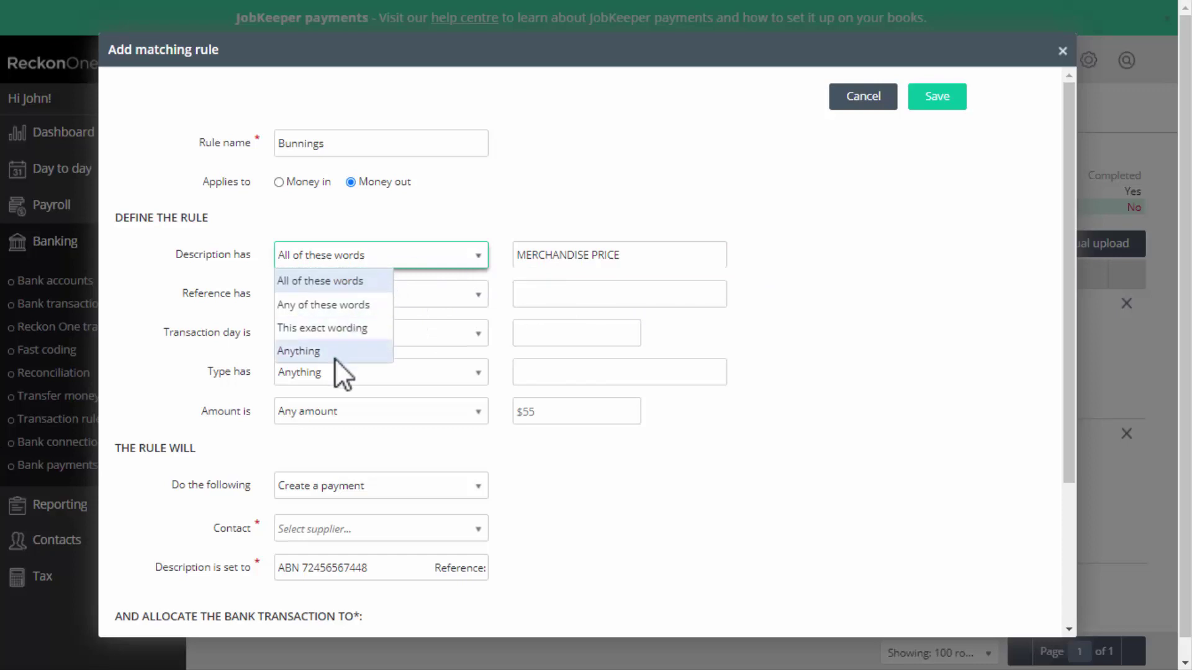
pyautogui.click(334, 280)
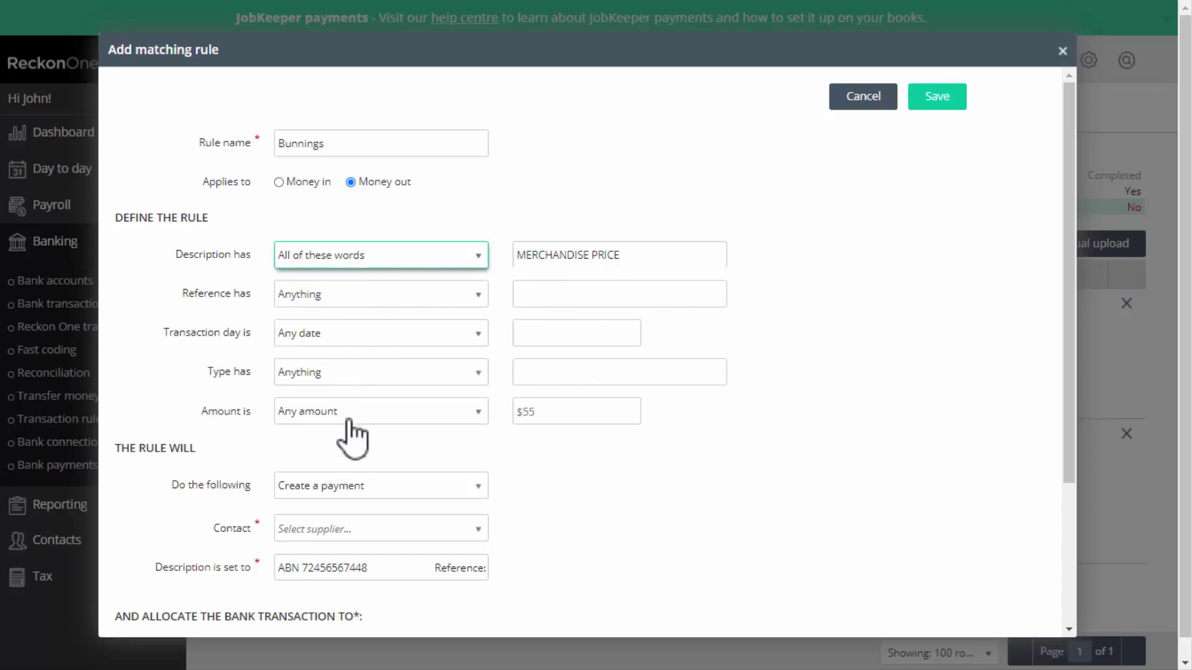
# Set the rule's contact to Bunnings Chatswood and its description to Hardware.
pyautogui.click(381, 528)
pyautogui.write('Bunn')
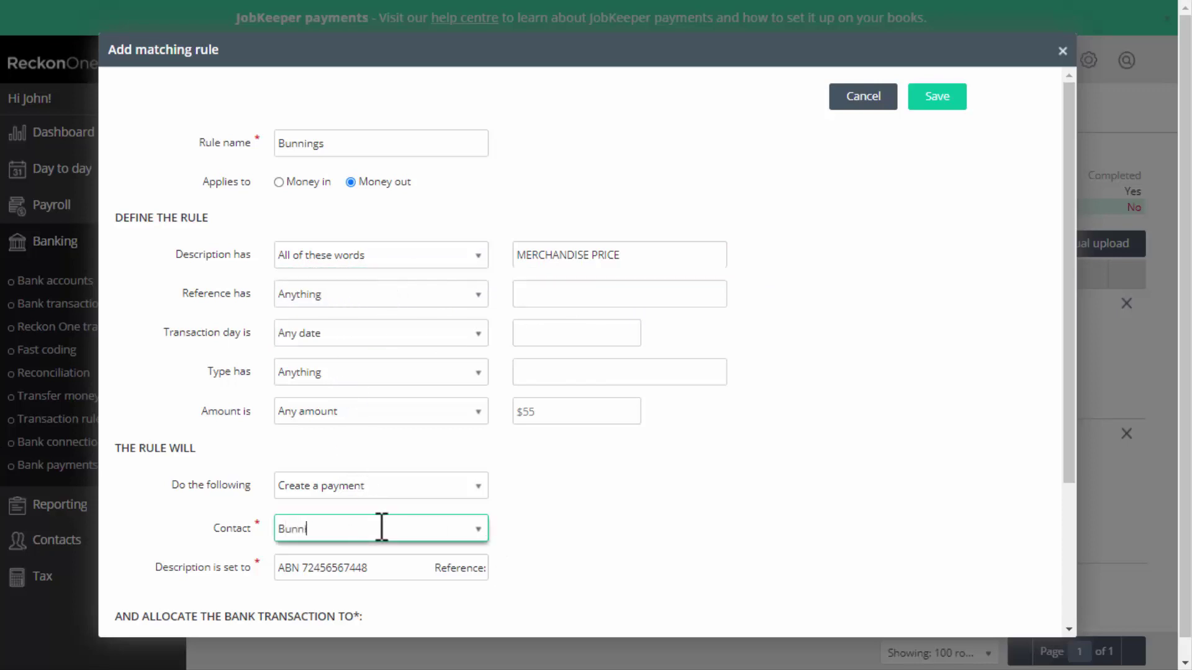
pyautogui.write('i')
pyautogui.click(352, 555)
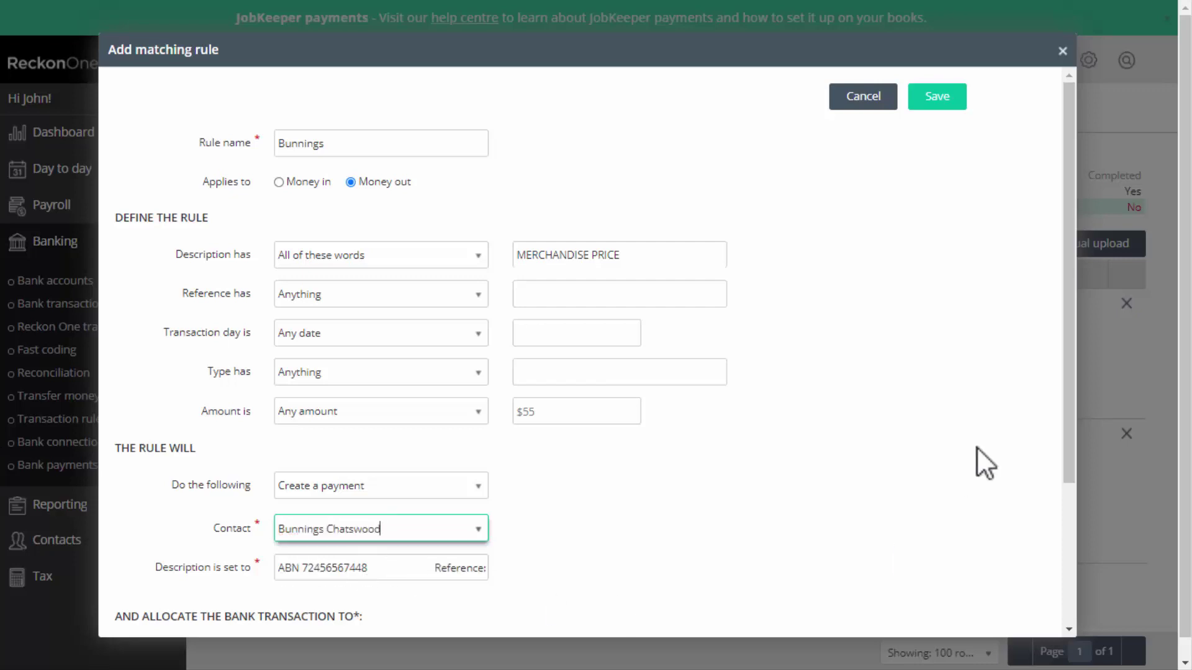
pyautogui.scroll(-3, 1032, 430)
pyautogui.moveTo(284, 408); pyautogui.dragTo(472, 419)
pyautogui.write('Hardware')
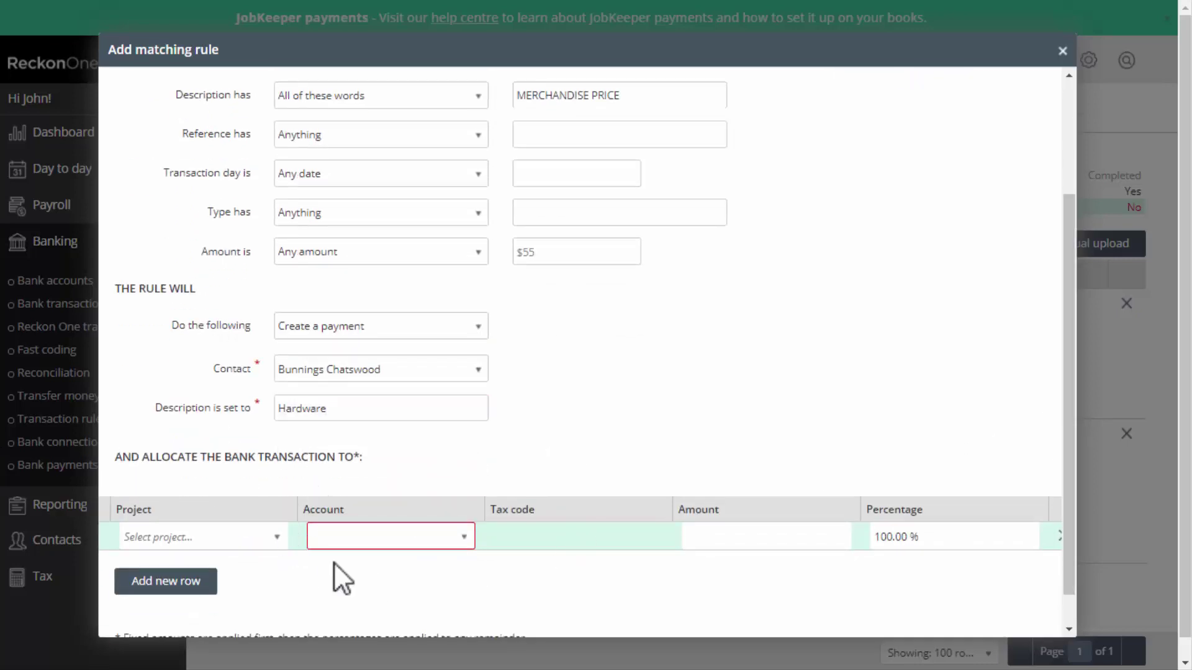
# Allocate 80% to Cost of Goods Sold:Purchases with NCG tax and 20% to Personal Use.
pyautogui.click(464, 537)
pyautogui.write('Purchases')
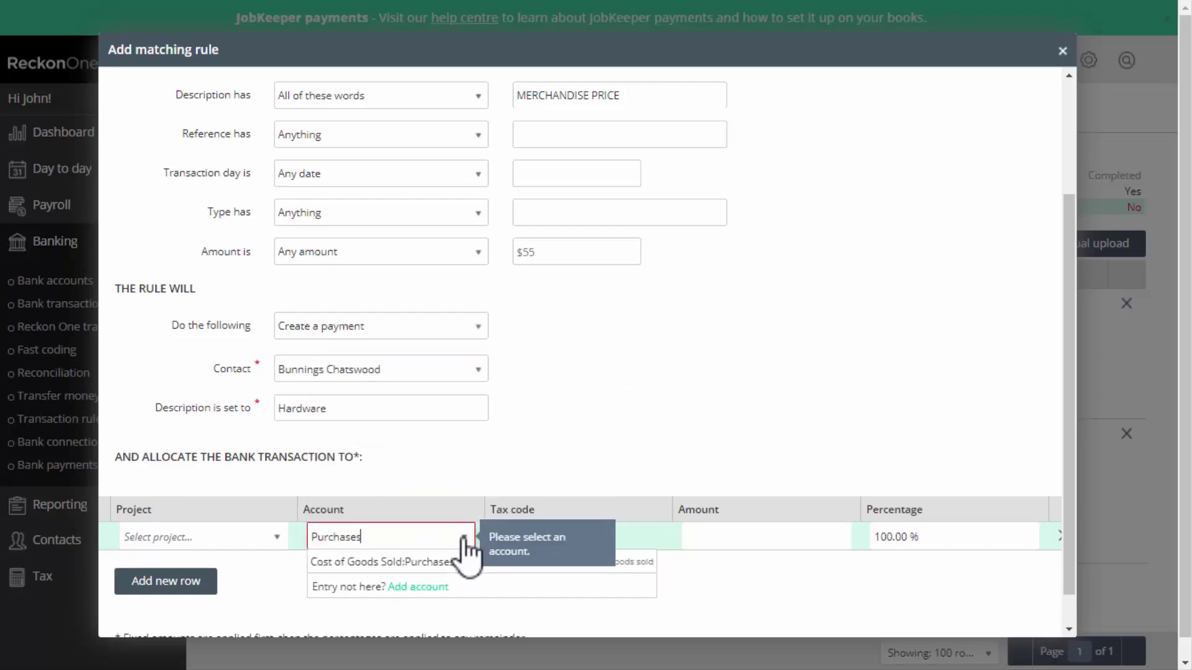
pyautogui.click(466, 561)
pyautogui.click(653, 541)
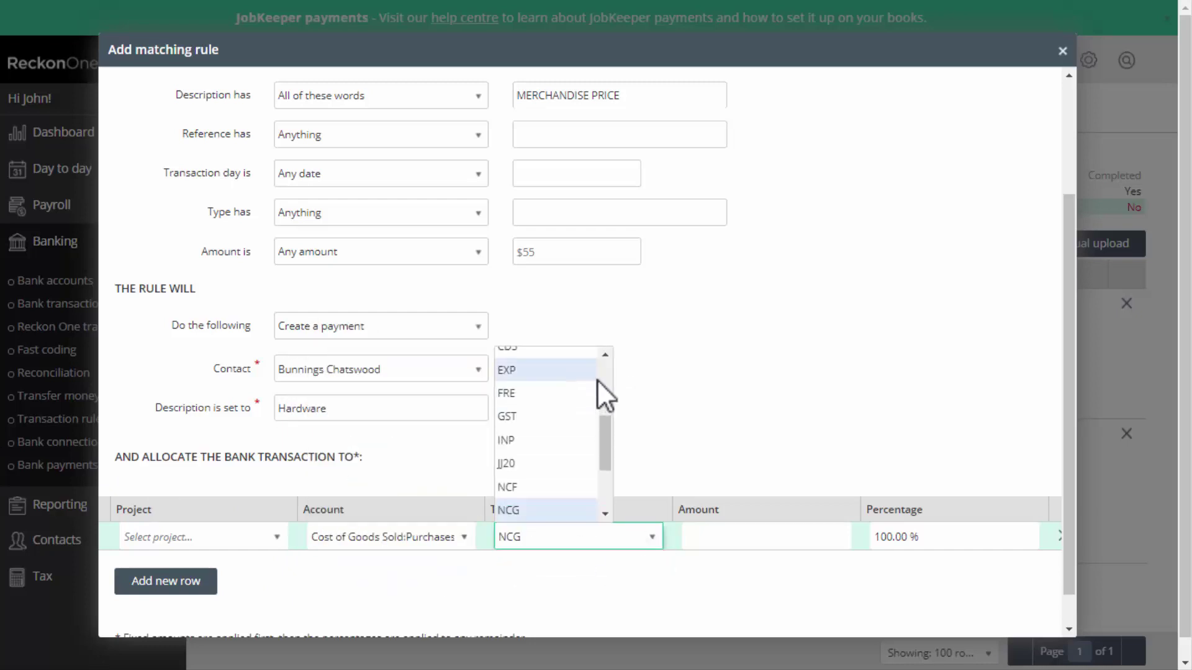
pyautogui.click(871, 572)
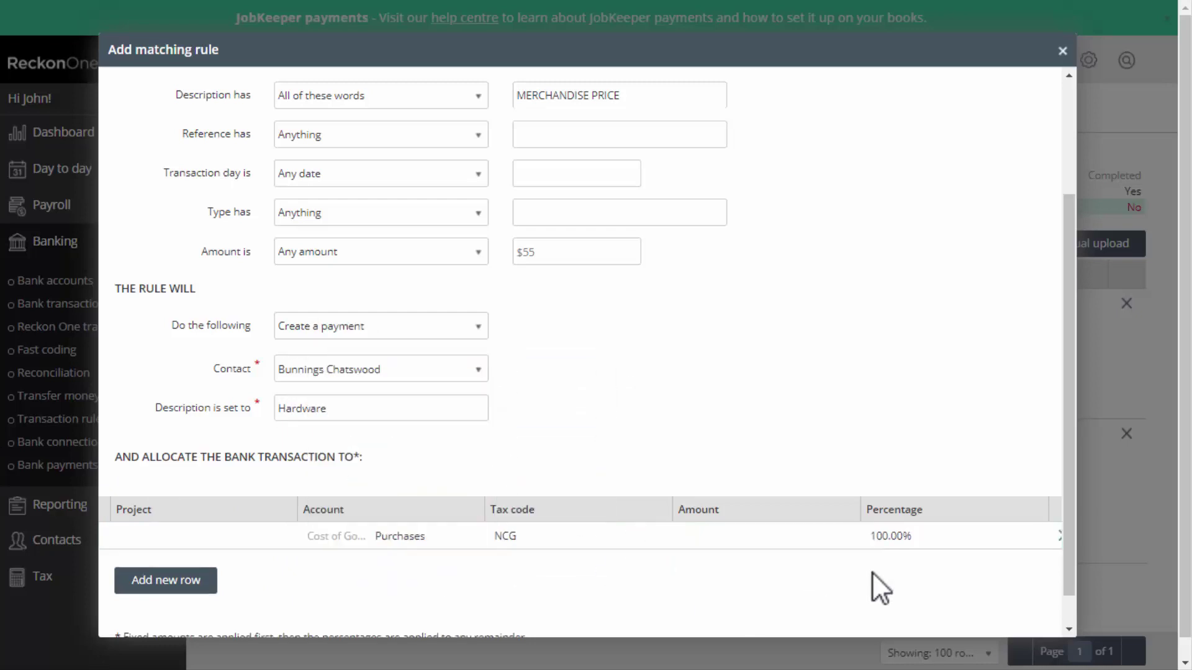
pyautogui.click(887, 537)
pyautogui.write('80')
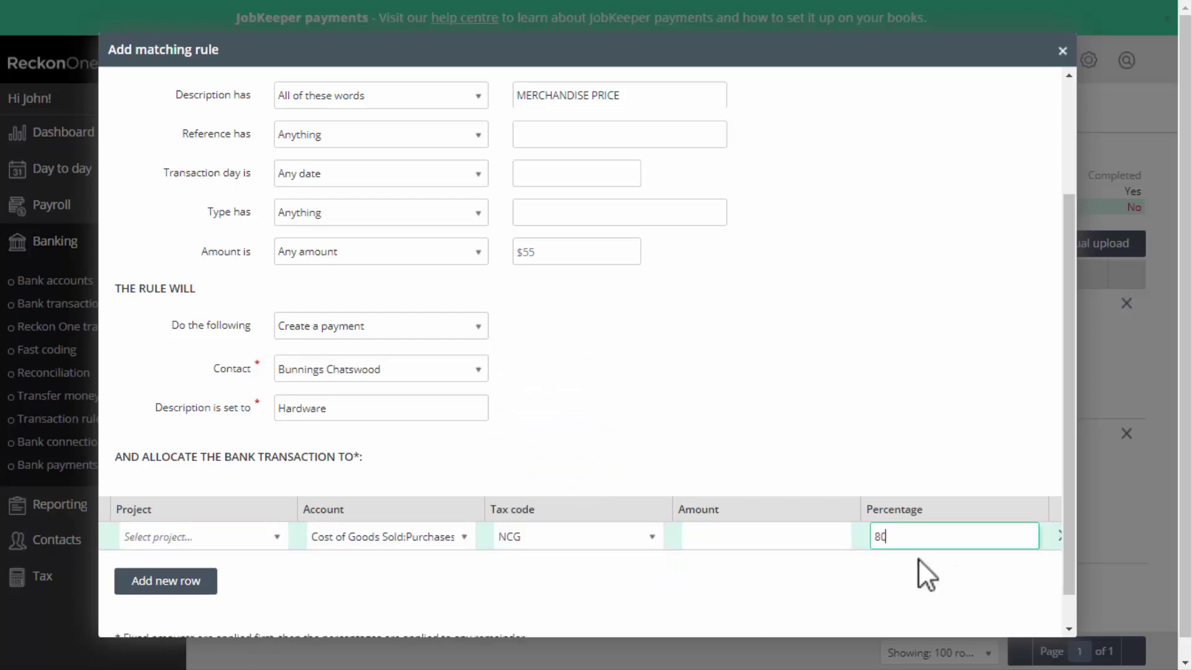
pyautogui.click(160, 591)
pyautogui.click(908, 573)
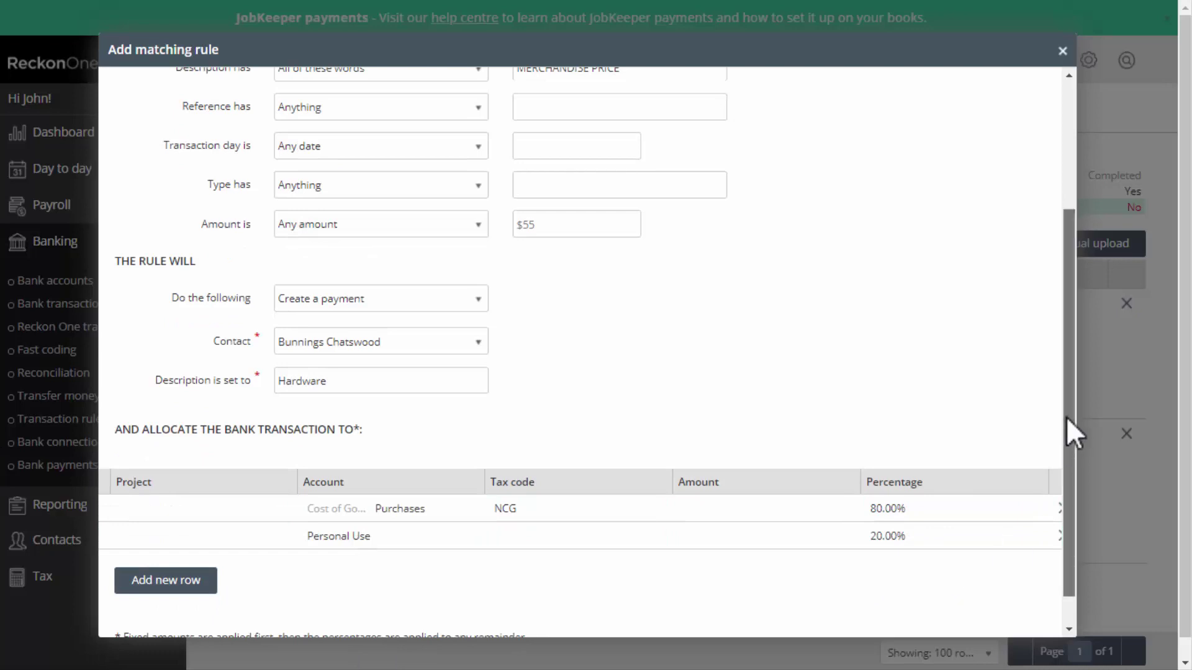
pyautogui.scroll(3, 1059, 293)
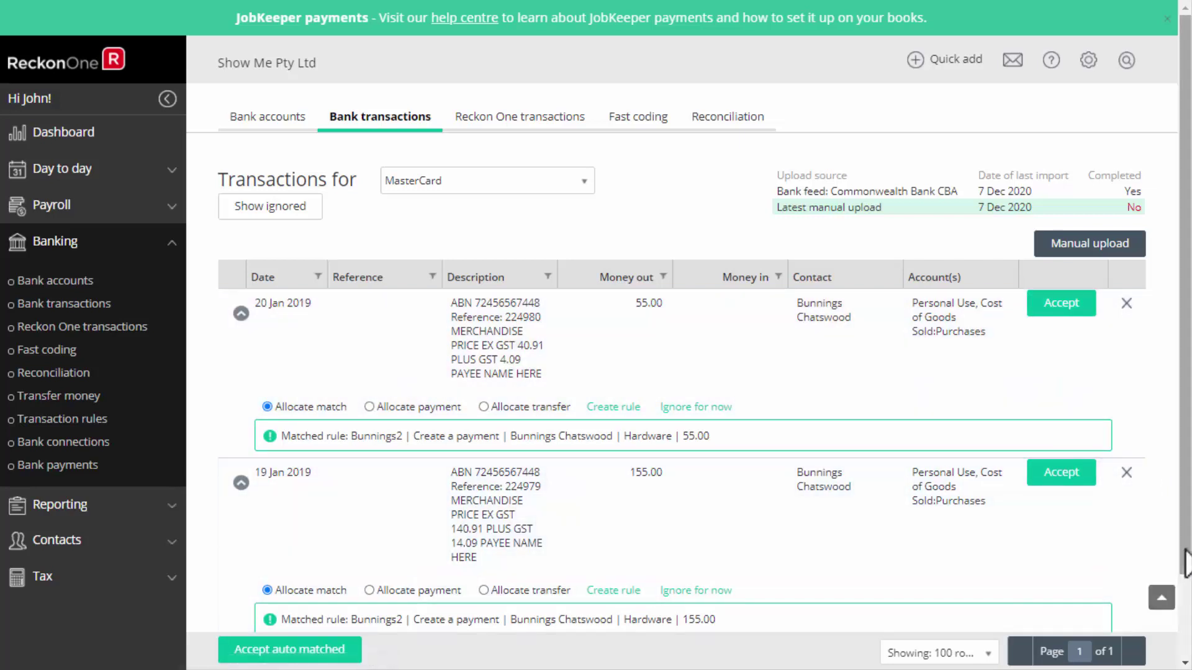
# Accept both auto-matched Bunnings transactions and list the Commonwealth Bank feed's transactions.
pyautogui.scroll(-2, 1164, 577)
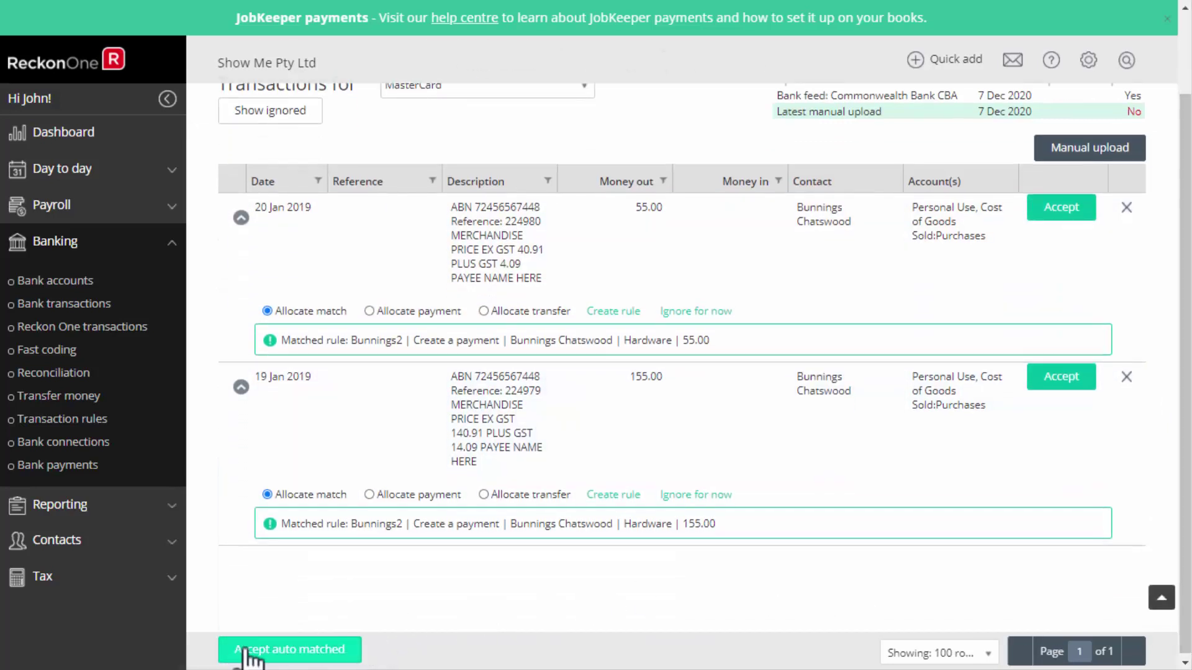
pyautogui.click(310, 655)
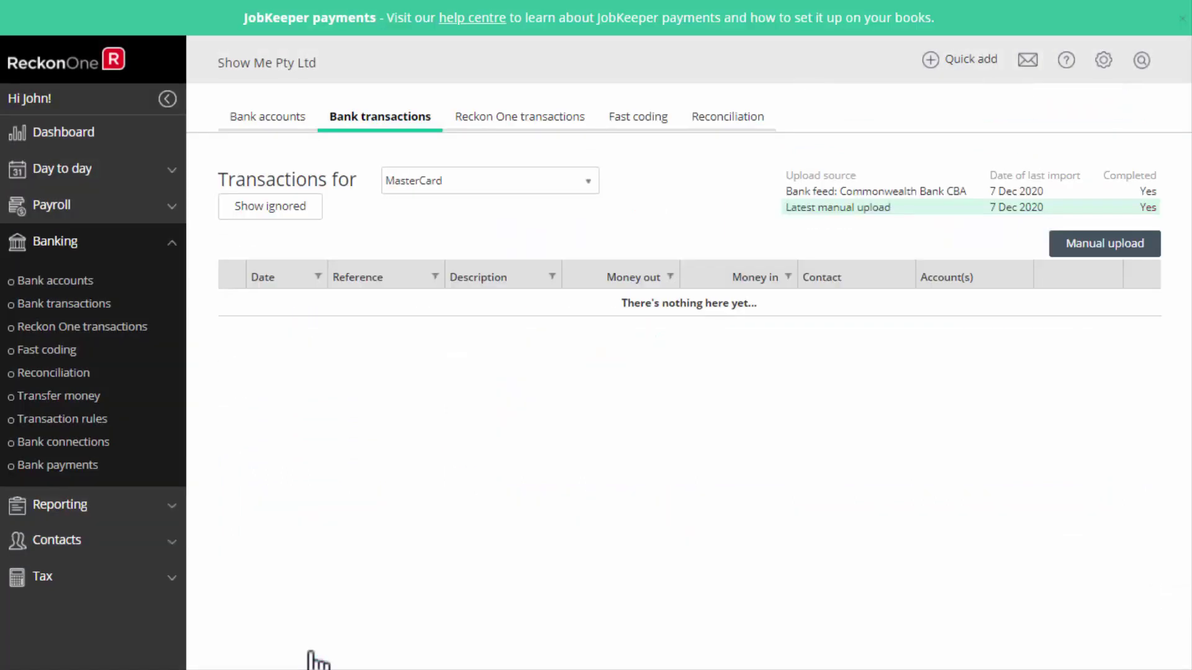
pyautogui.click(854, 193)
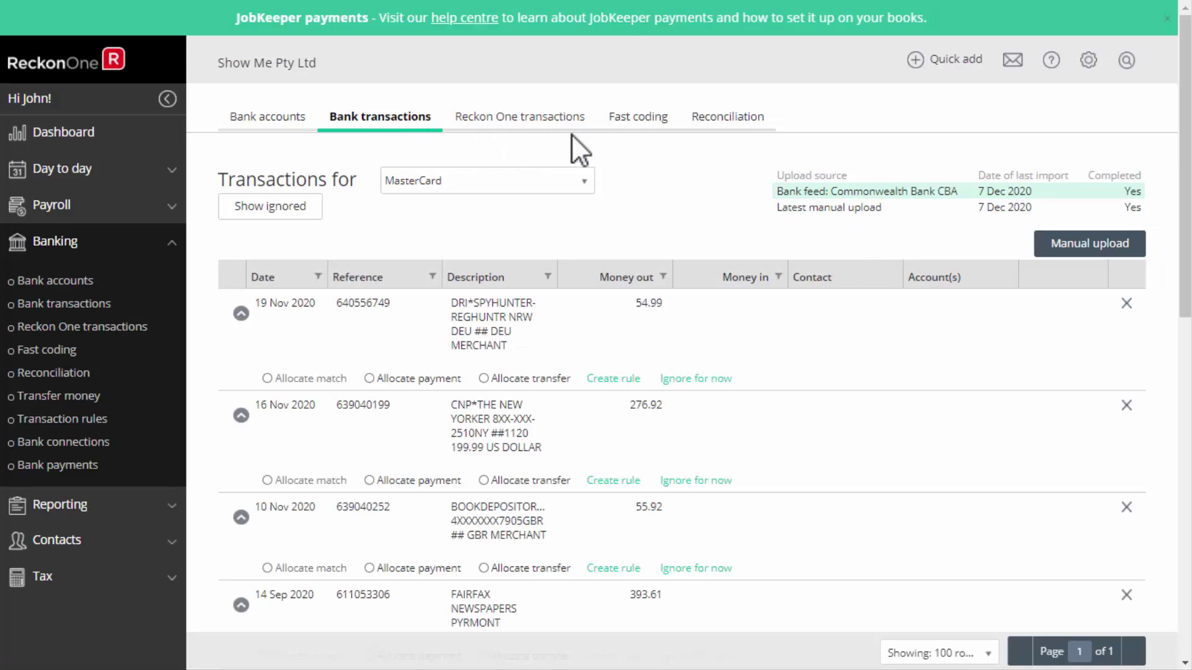
# Look over the fast coding grid, then show MasterCard's Reckon One transactions with the $2,916.64 balance.
pyautogui.click(640, 118)
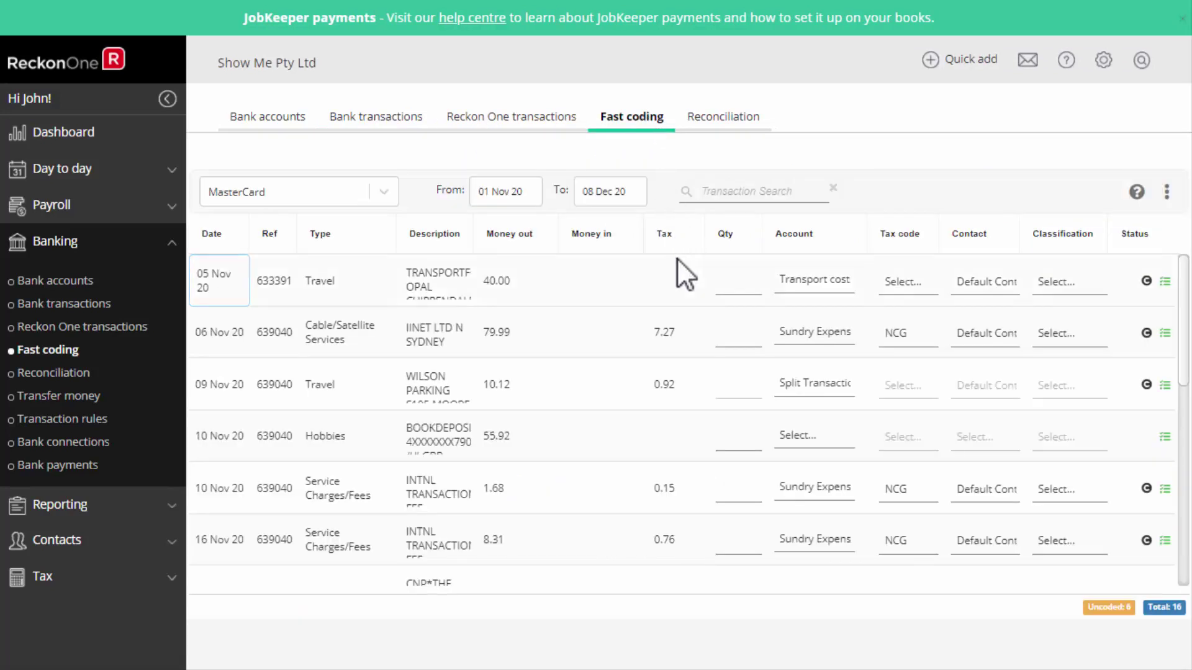
pyautogui.click(739, 438)
pyautogui.click(525, 126)
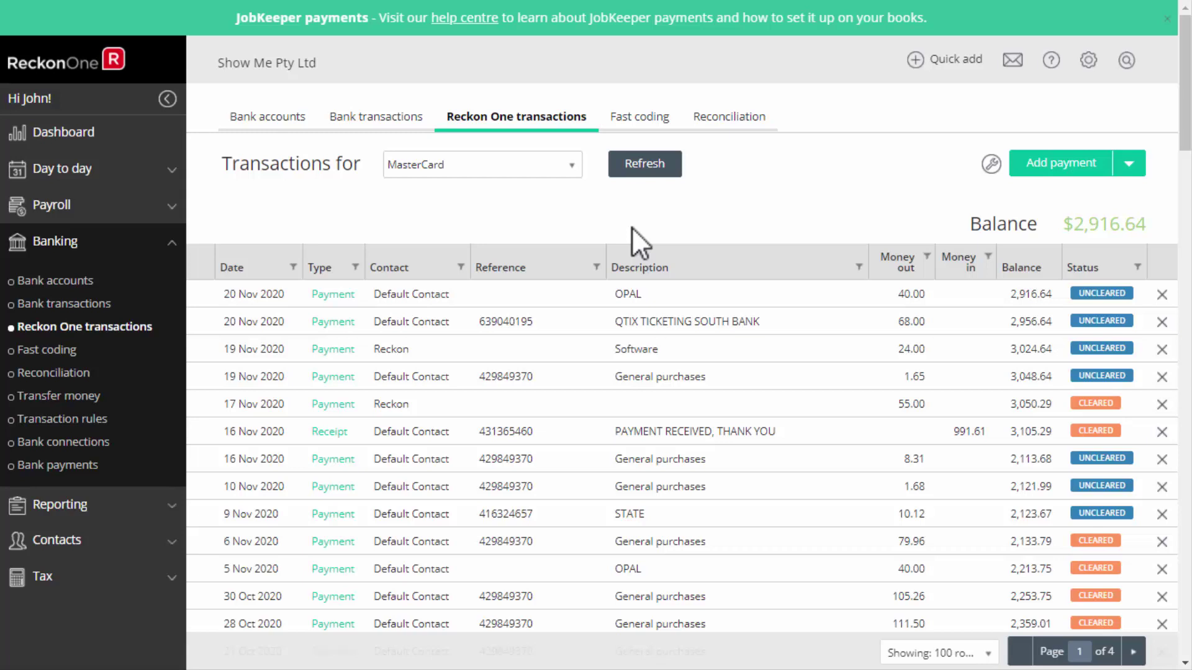
# Start a MasterCard reconciliation with closing balance -2916.61 and closing date 30/11/2020.
pyautogui.click(729, 116)
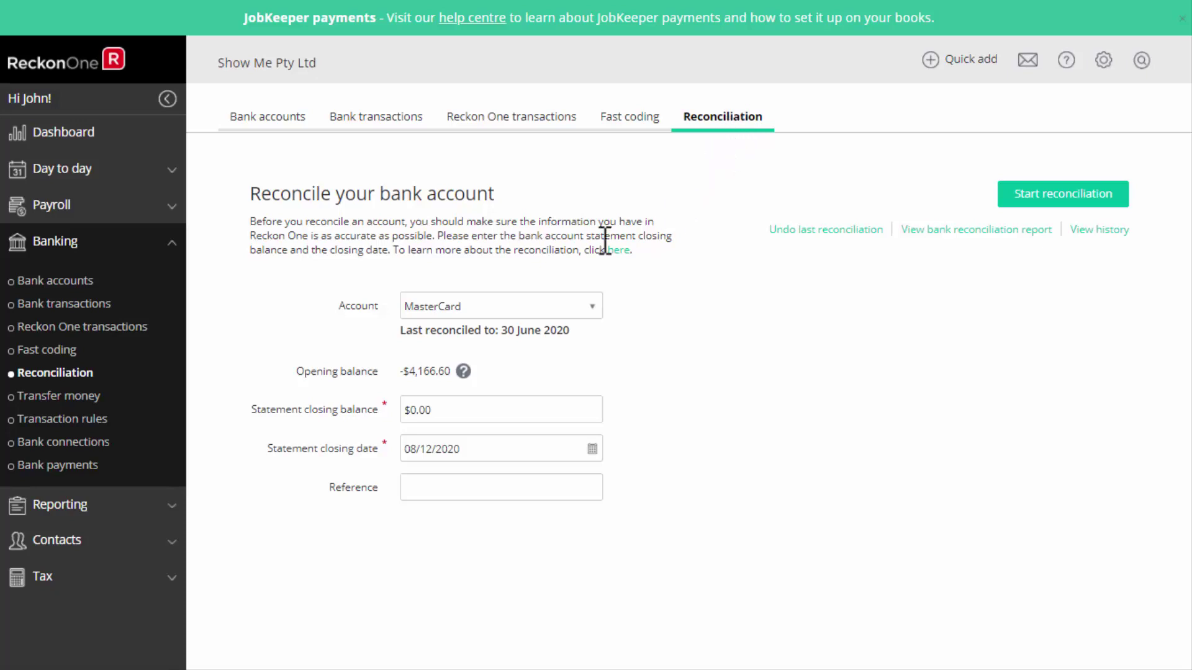
pyautogui.click(433, 410)
pyautogui.write('-2916.61')
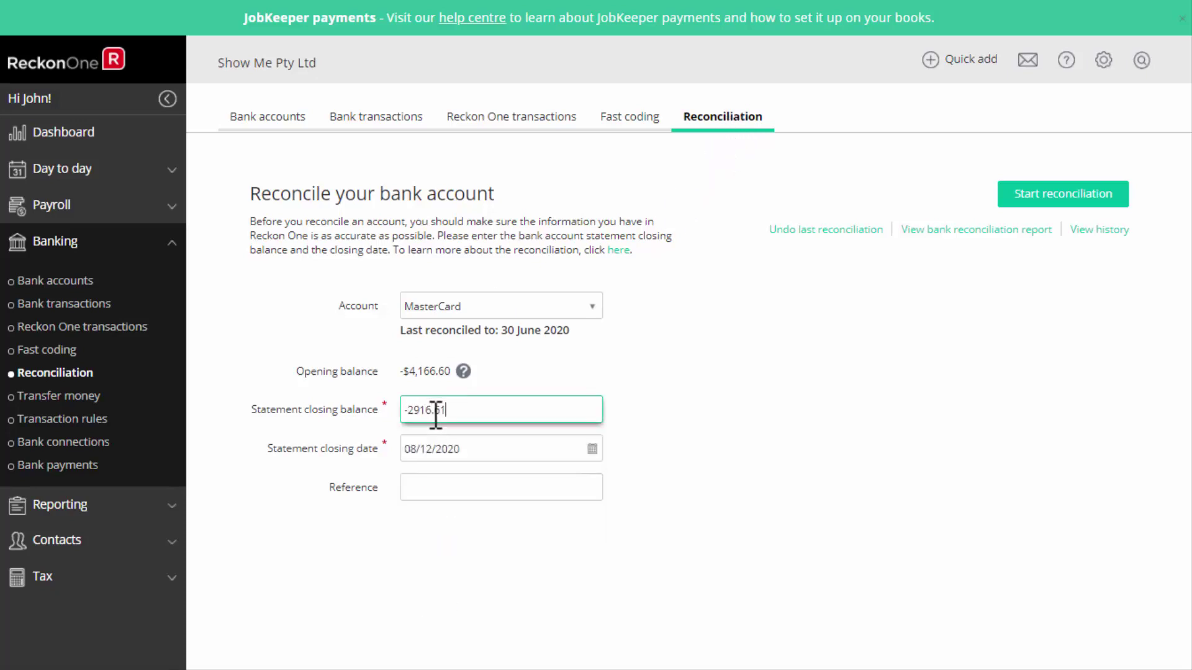
pyautogui.click(401, 452)
pyautogui.write('30/11/2020')
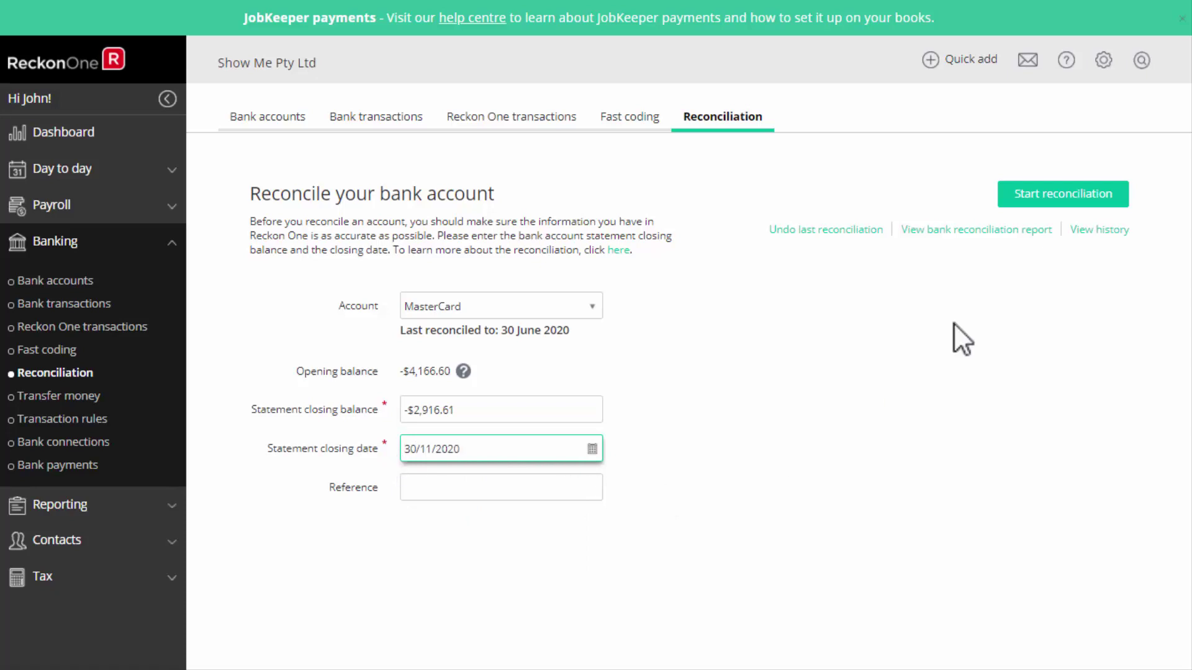
pyautogui.click(1053, 204)
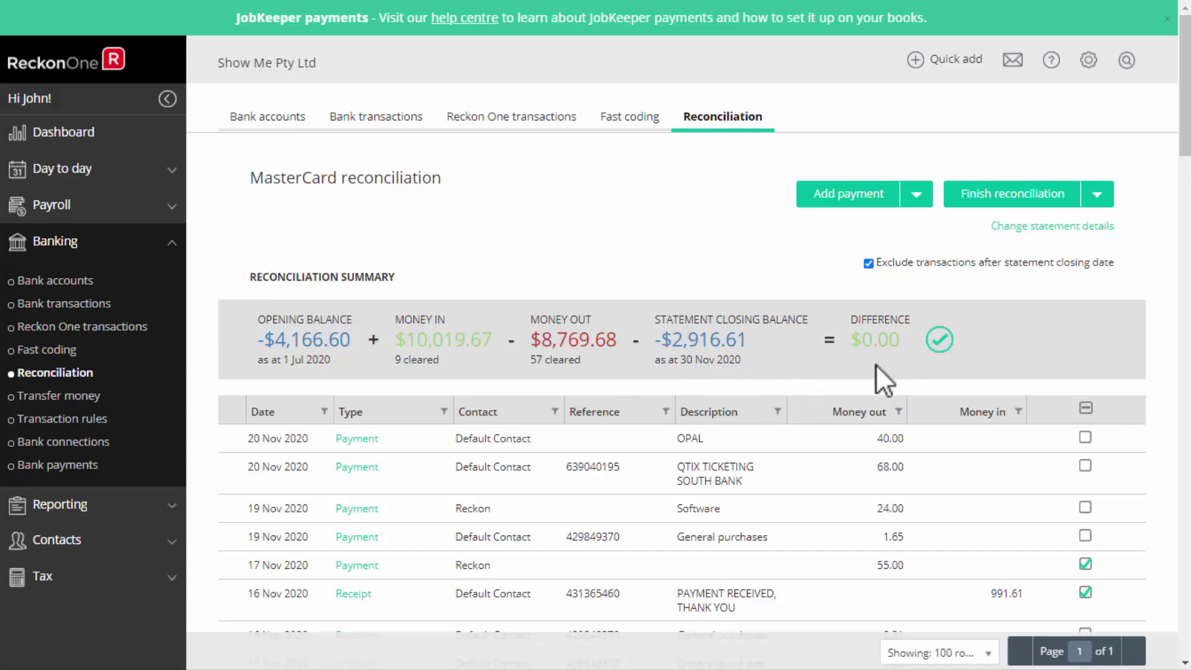
# Review the reconciliation list, finish and confirm the reconciliation, then return to the dashboard.
pyautogui.scroll(-7, 913, 345)
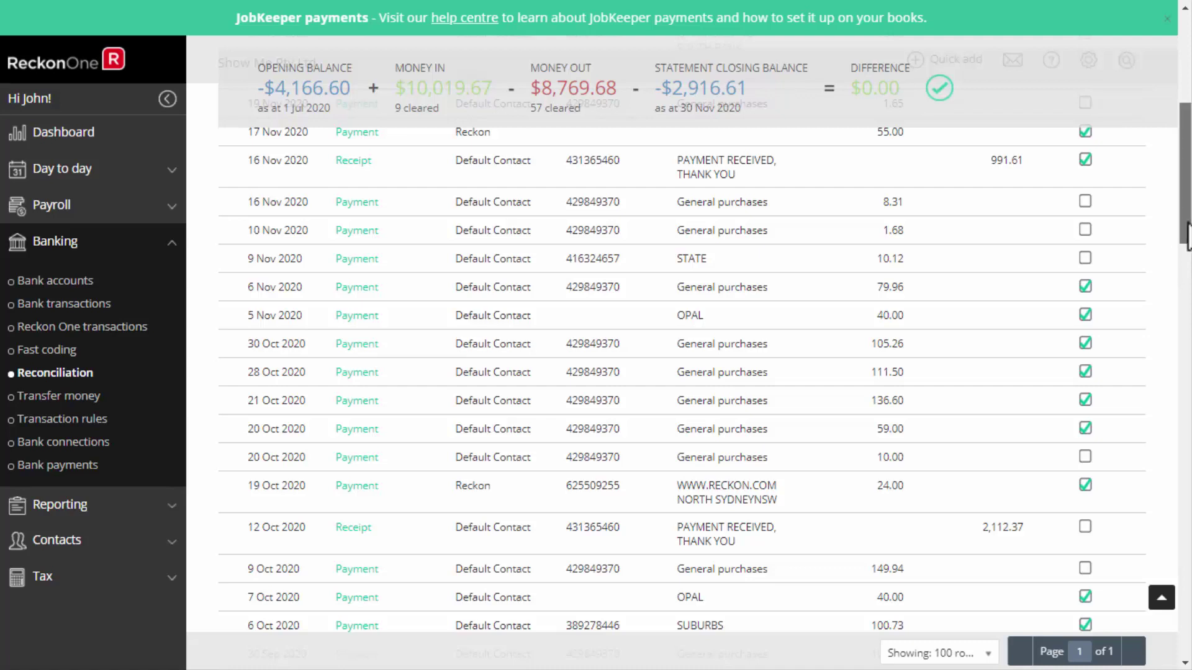
pyautogui.moveTo(1187, 236); pyautogui.dragTo(1183, 149)
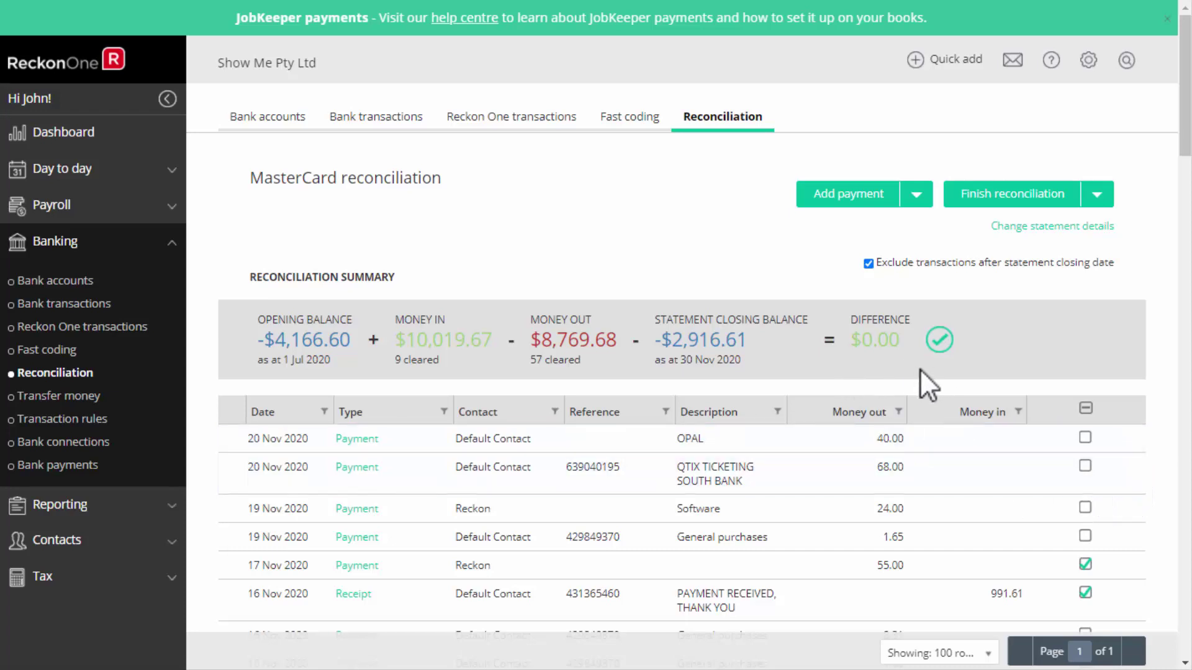
pyautogui.click(1028, 201)
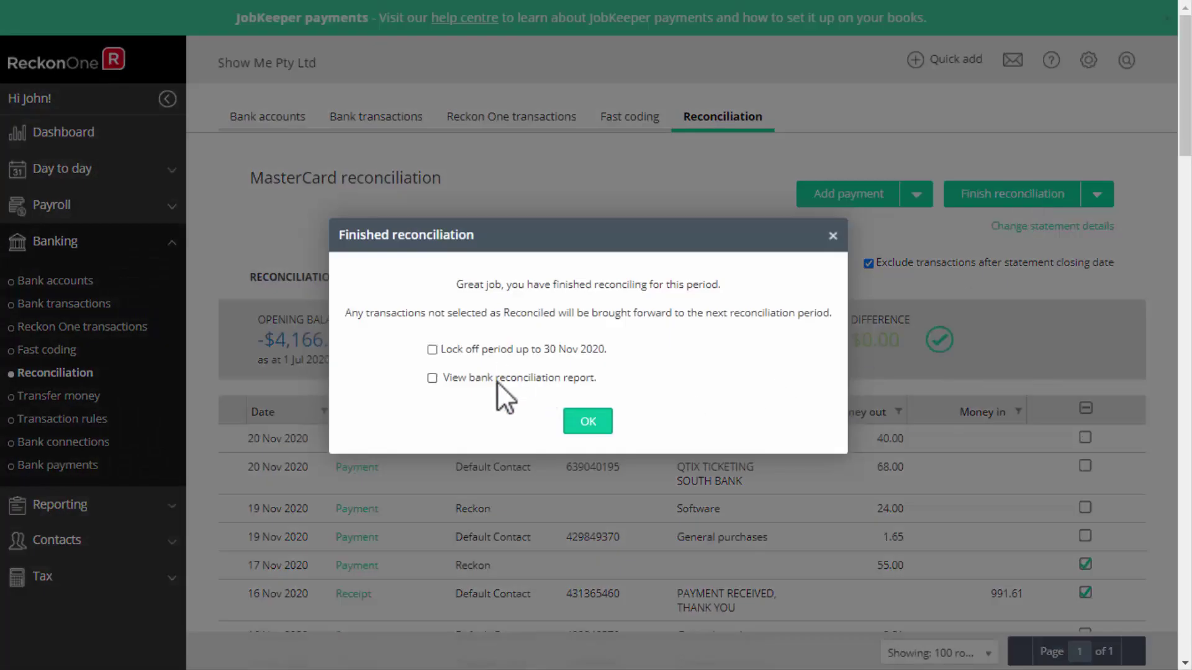
pyautogui.click(588, 423)
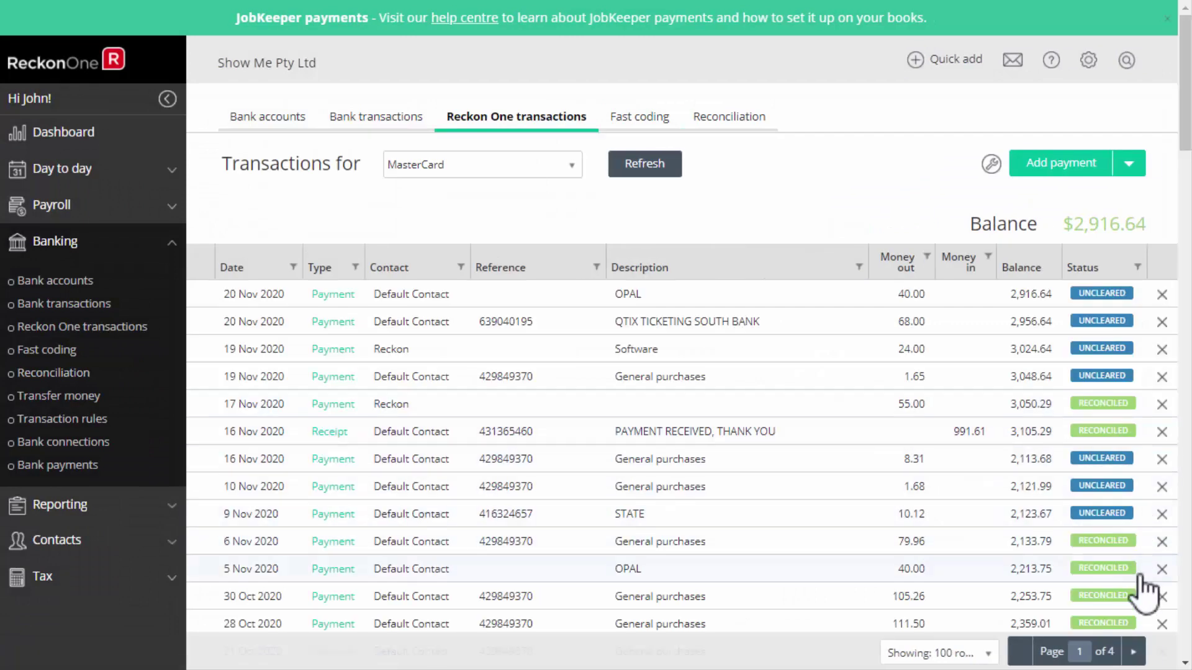
pyautogui.click(113, 136)
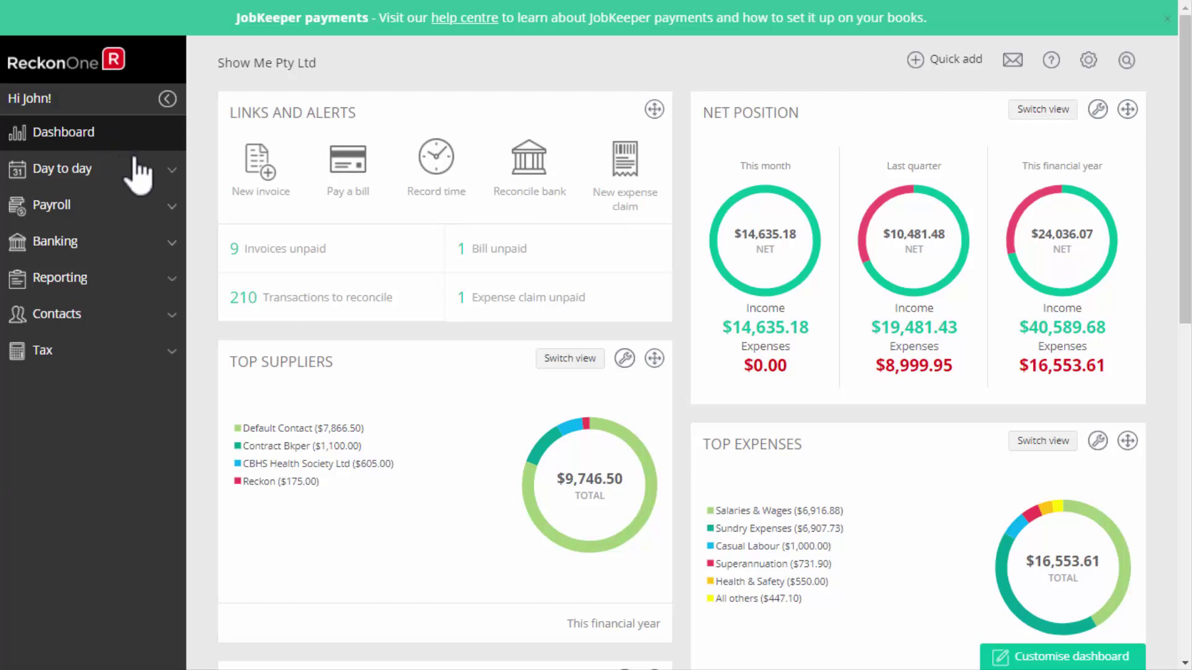
# Browse the payroll pay items under the Earnings, Deduction, Super and All pay items categories.
pyautogui.click(128, 214)
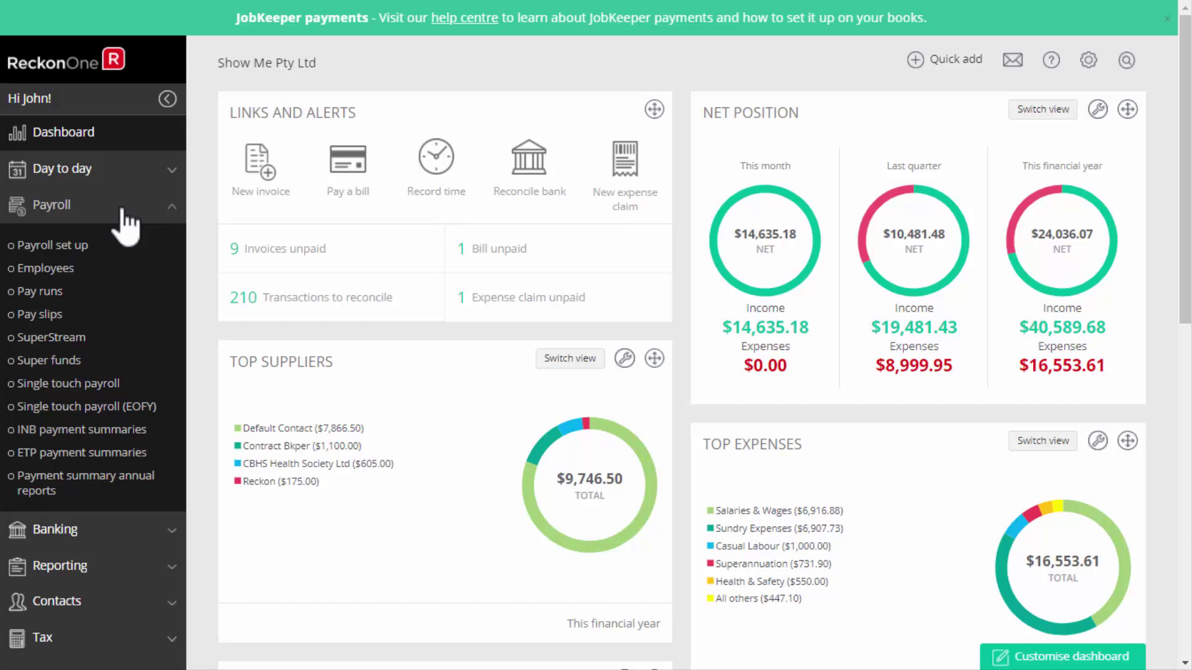
pyautogui.click(87, 247)
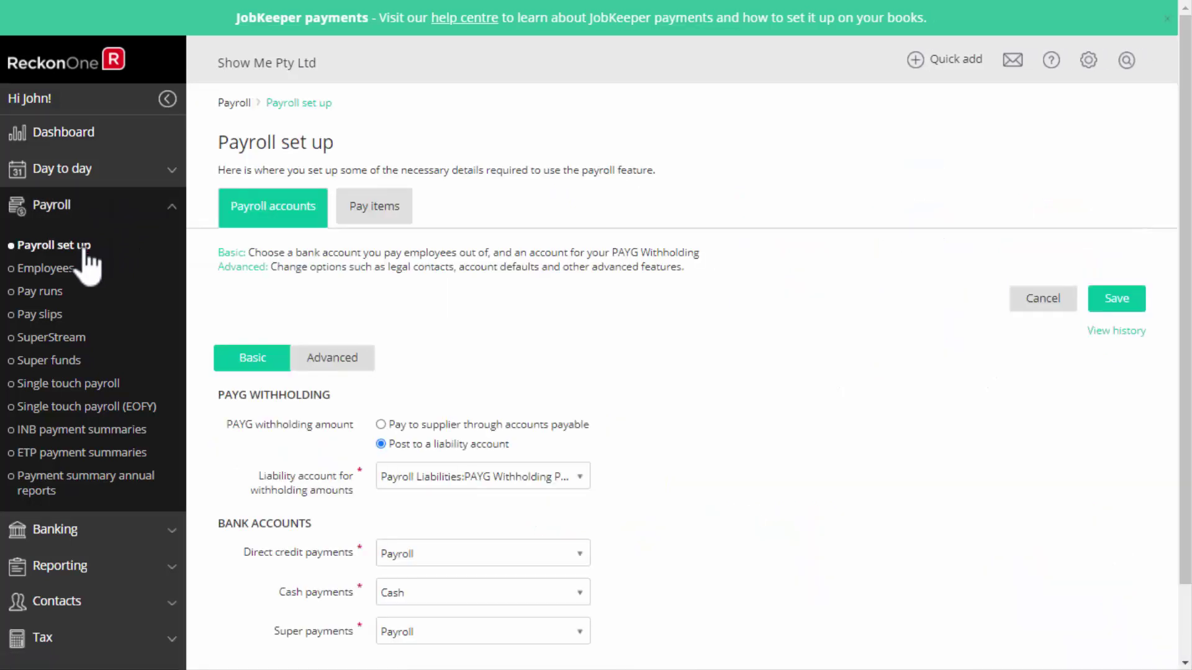
pyautogui.click(381, 214)
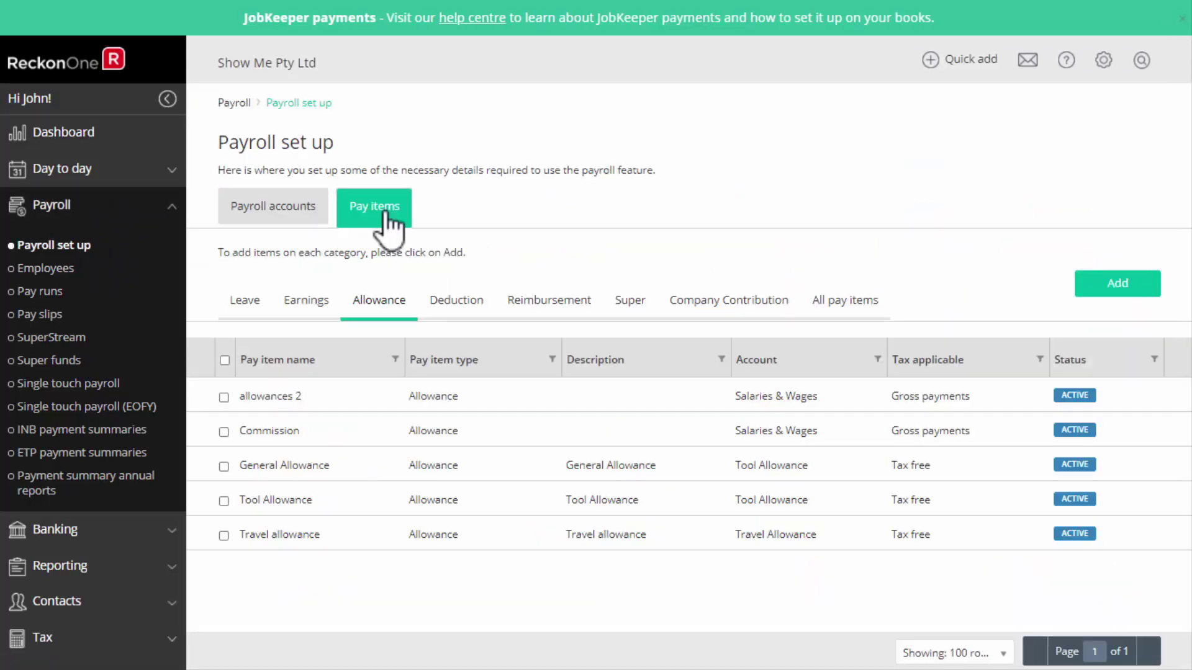
pyautogui.click(314, 304)
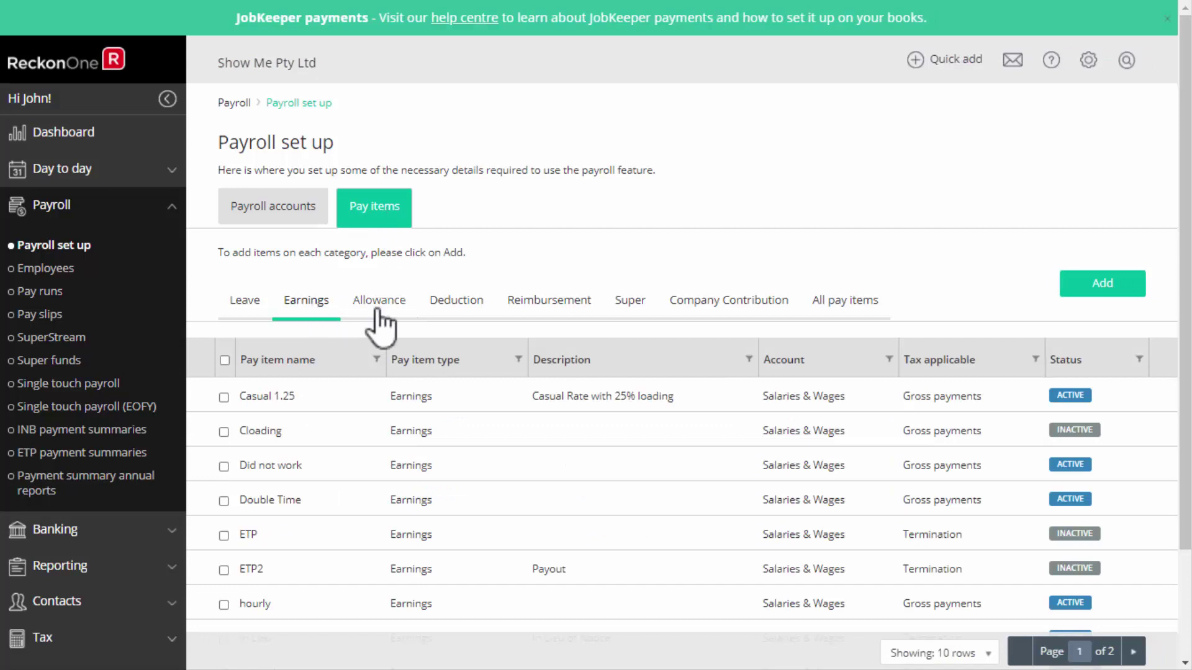
pyautogui.click(472, 303)
pyautogui.click(645, 304)
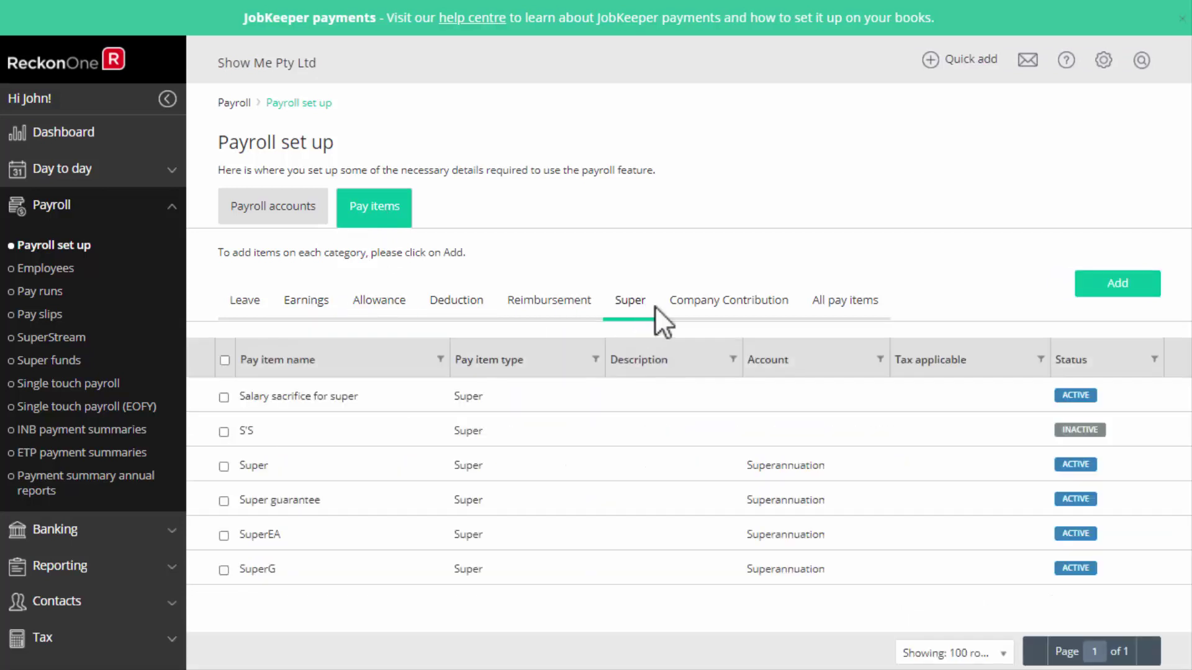
pyautogui.click(849, 300)
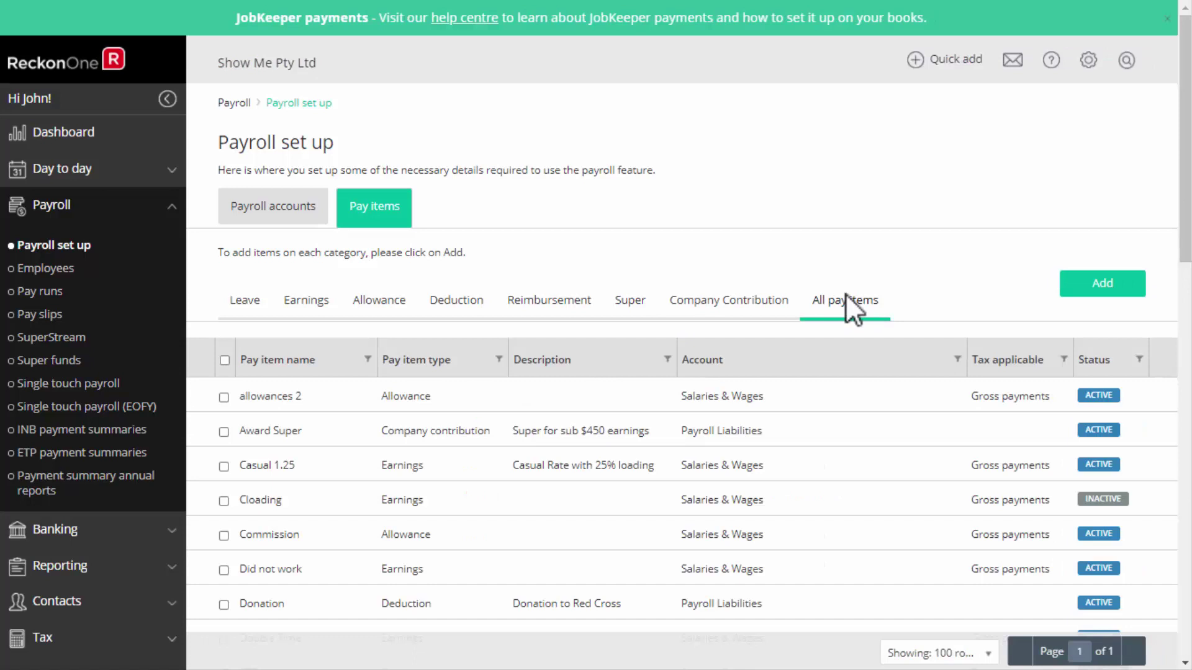
# Start a new Overtime earnings pay item named 'Overtime 1.5T'.
pyautogui.click(1102, 284)
pyautogui.click(586, 256)
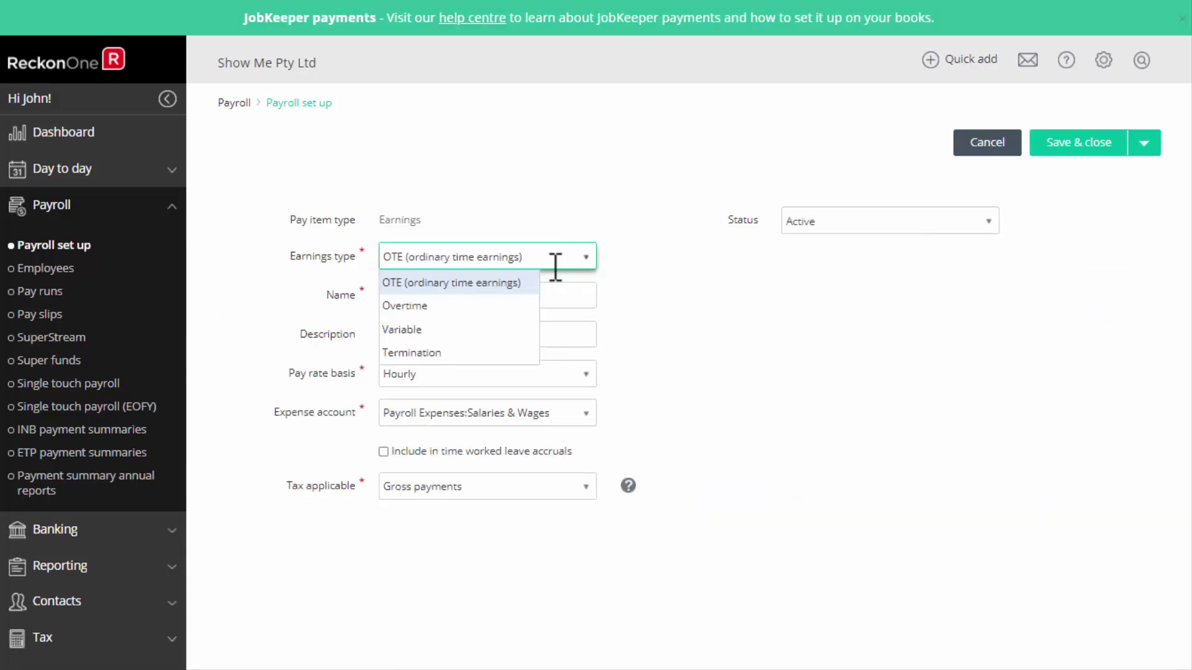
pyautogui.click(490, 307)
pyautogui.click(433, 295)
pyautogui.write('Overtime ')
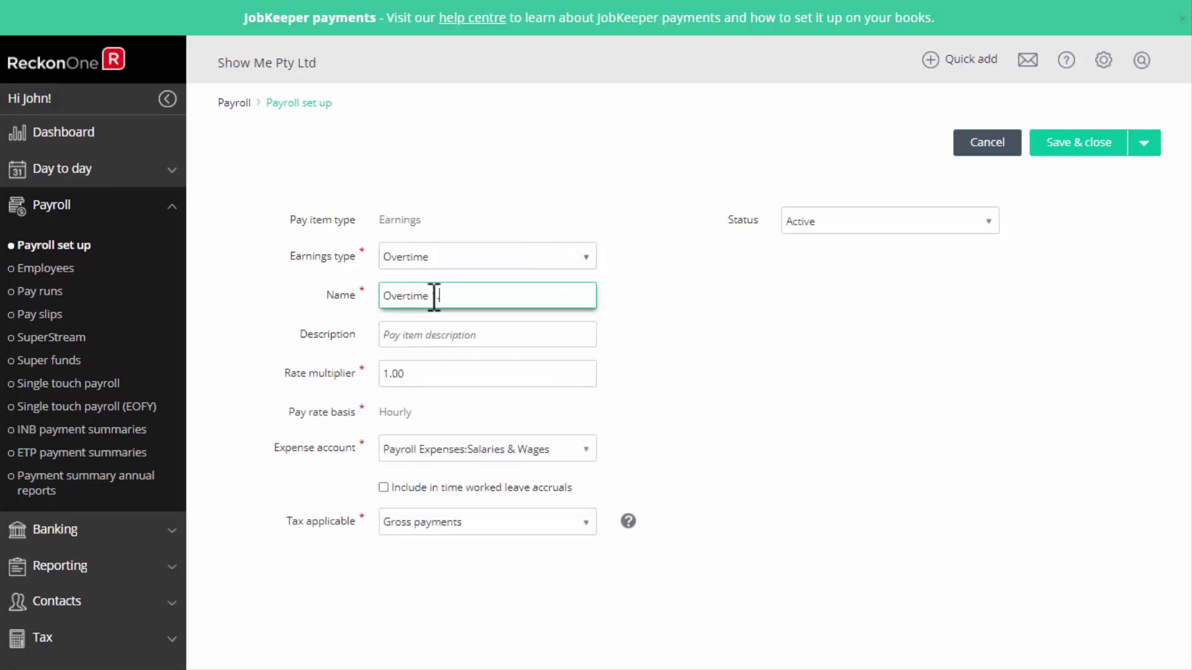
pyautogui.write('1.5T')
# Review the first employee's personal, employment and tax details, then cancel back to the Employees list.
pyautogui.click(38, 273)
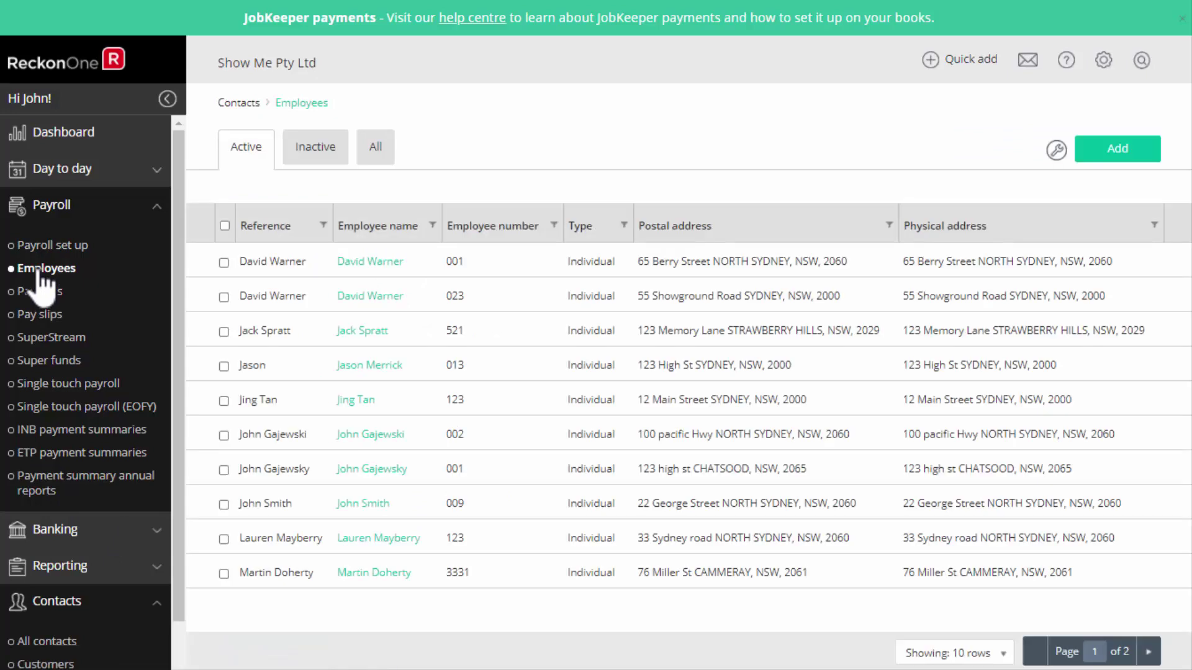
pyautogui.click(503, 266)
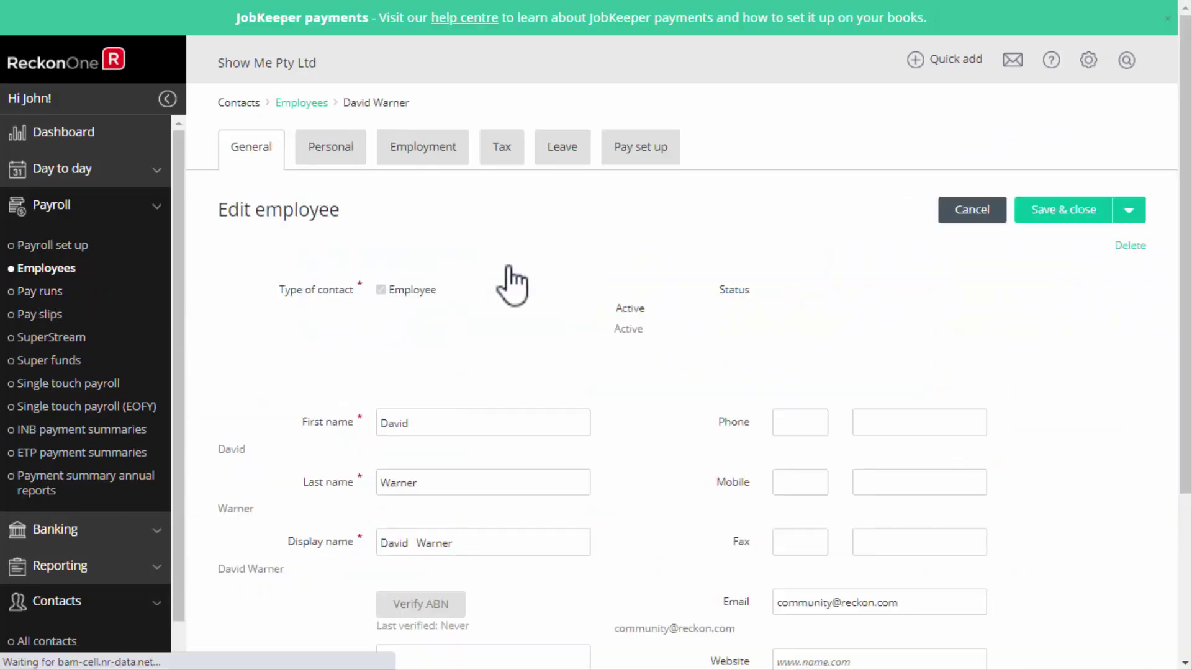
pyautogui.moveTo(1185, 288); pyautogui.dragTo(1175, 466)
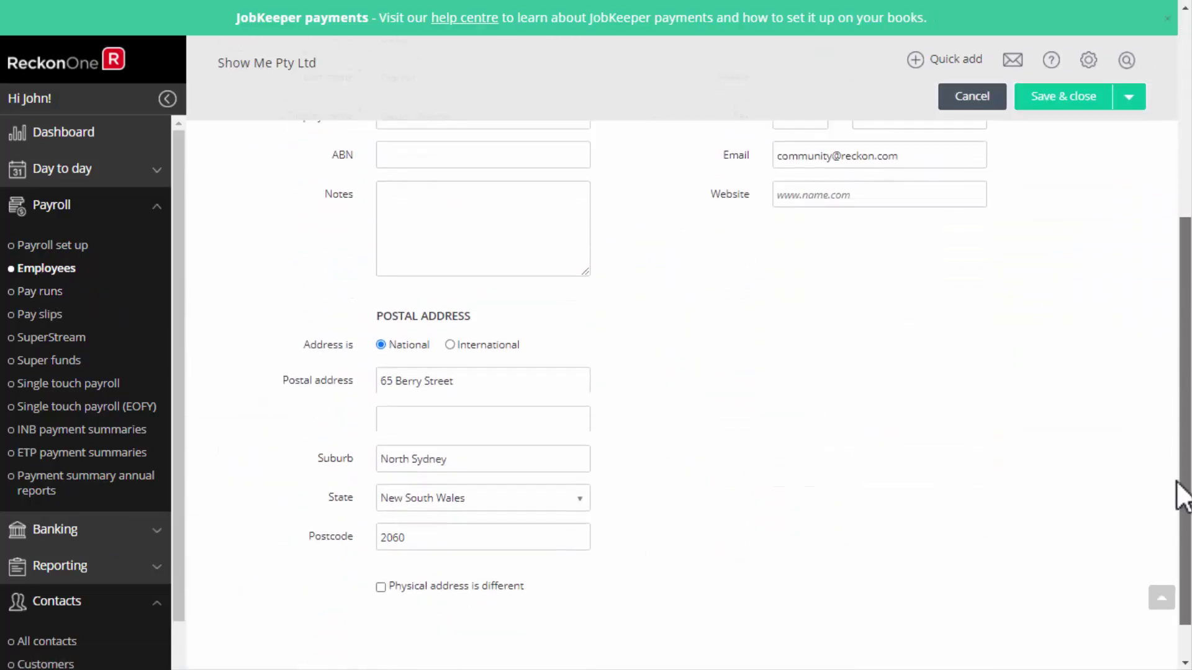
pyautogui.scroll(4, 950, 373)
pyautogui.click(323, 142)
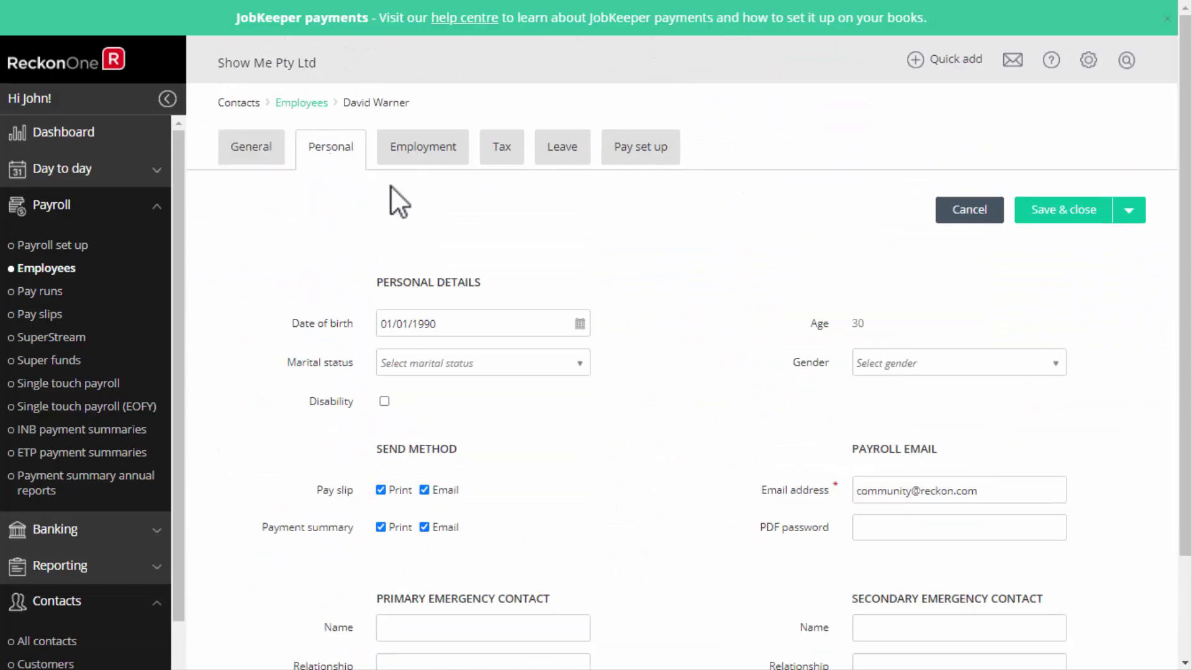
pyautogui.click(427, 149)
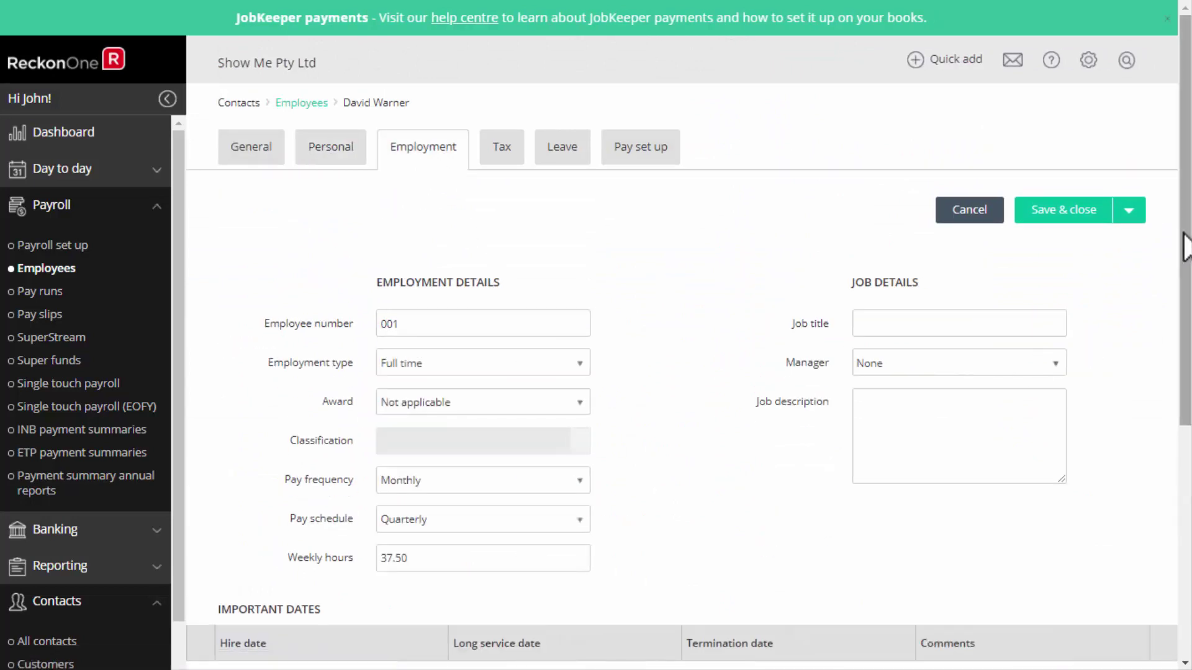
pyautogui.scroll(-5, 792, 378)
pyautogui.scroll(3, 792, 378)
pyautogui.scroll(3, 492, 180)
pyautogui.click(496, 155)
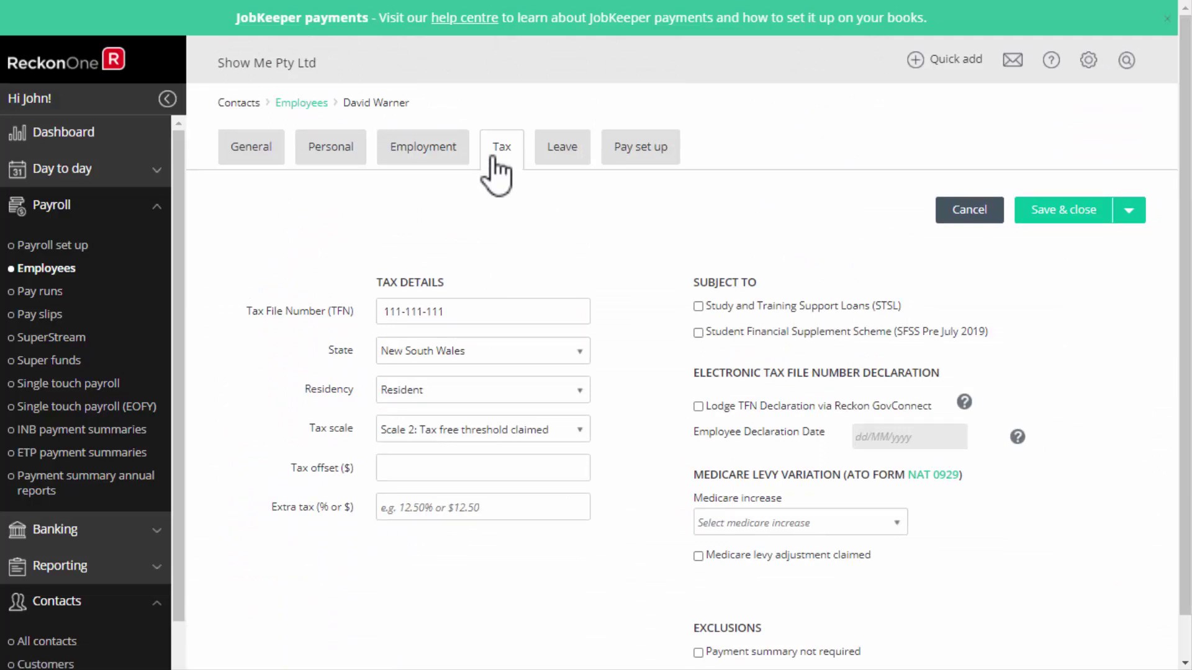
pyautogui.click(970, 211)
pyautogui.click(76, 270)
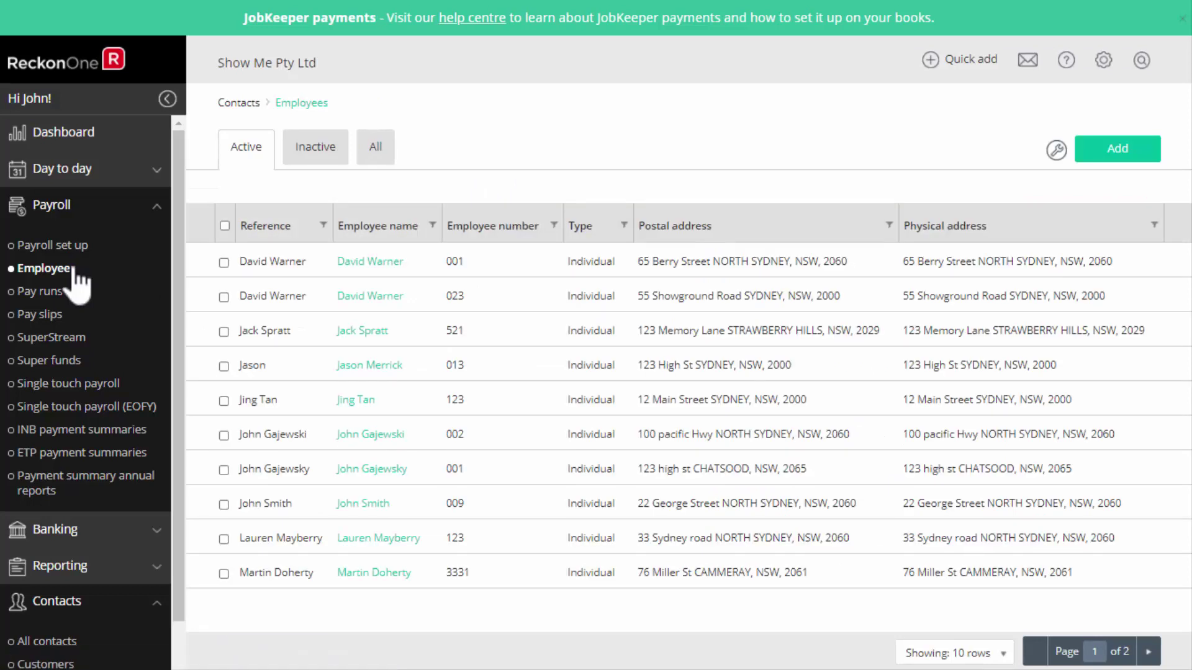
# Start a new employee and enter the postal street address, suburb, New South Wales state and postcode.
pyautogui.click(1116, 150)
pyautogui.click(395, 320)
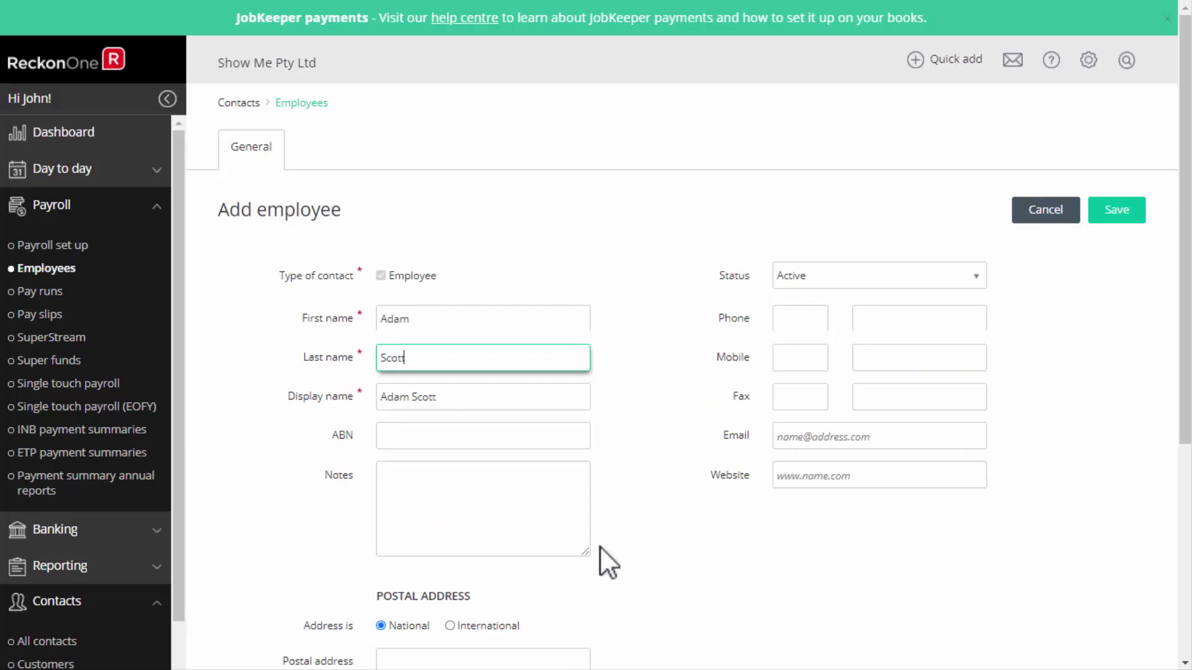
pyautogui.scroll(-5, 525, 441)
pyautogui.click(439, 331)
pyautogui.click(396, 409)
pyautogui.write('Sydney')
pyautogui.click(582, 450)
pyautogui.click(422, 504)
pyautogui.click(423, 489)
pyautogui.write('2000')
# Enter the employee's phone area code, phone number and e-mail address, then save the record.
pyautogui.scroll(5, 698, 477)
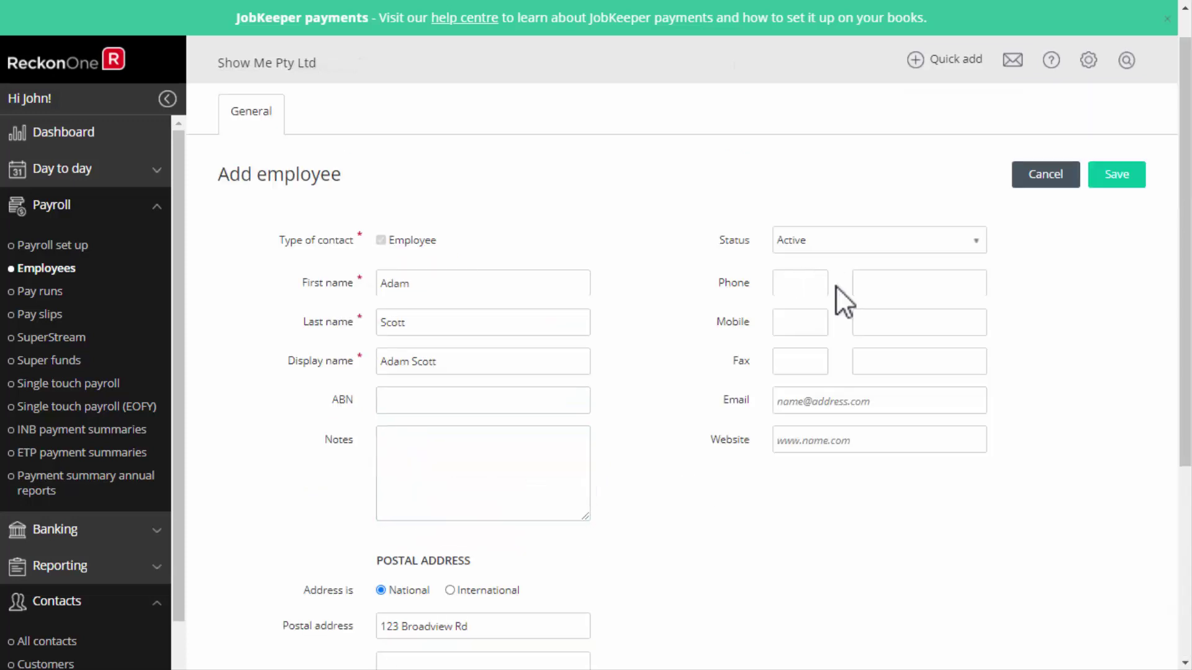
pyautogui.click(791, 284)
pyautogui.click(881, 283)
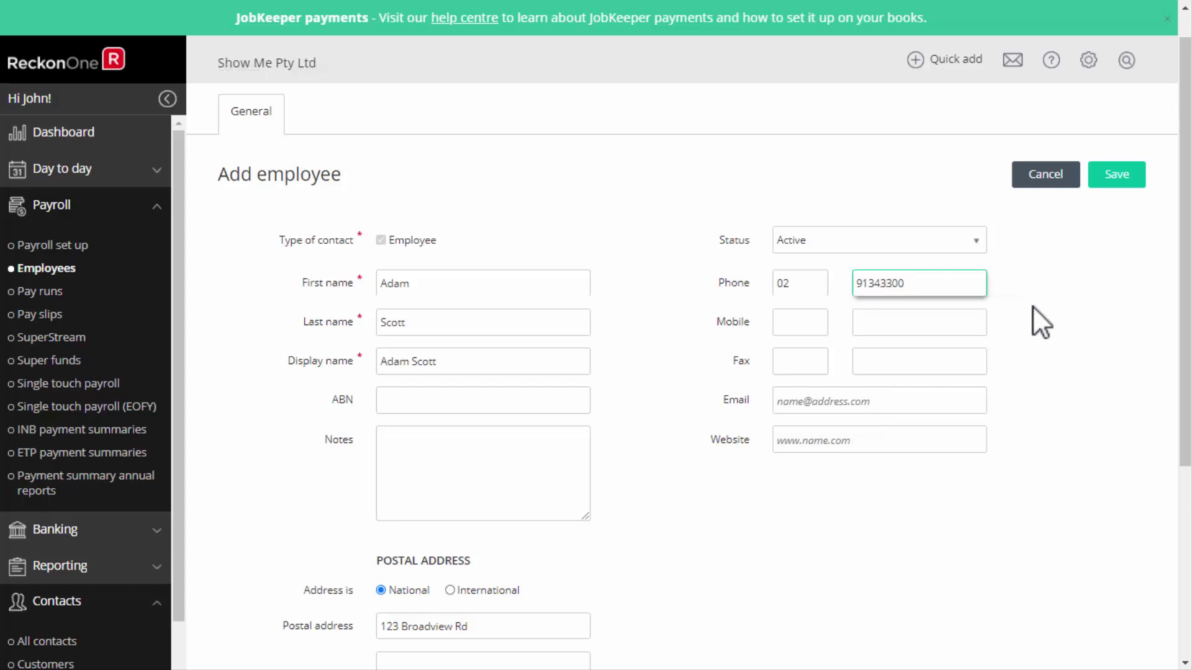
pyautogui.click(835, 401)
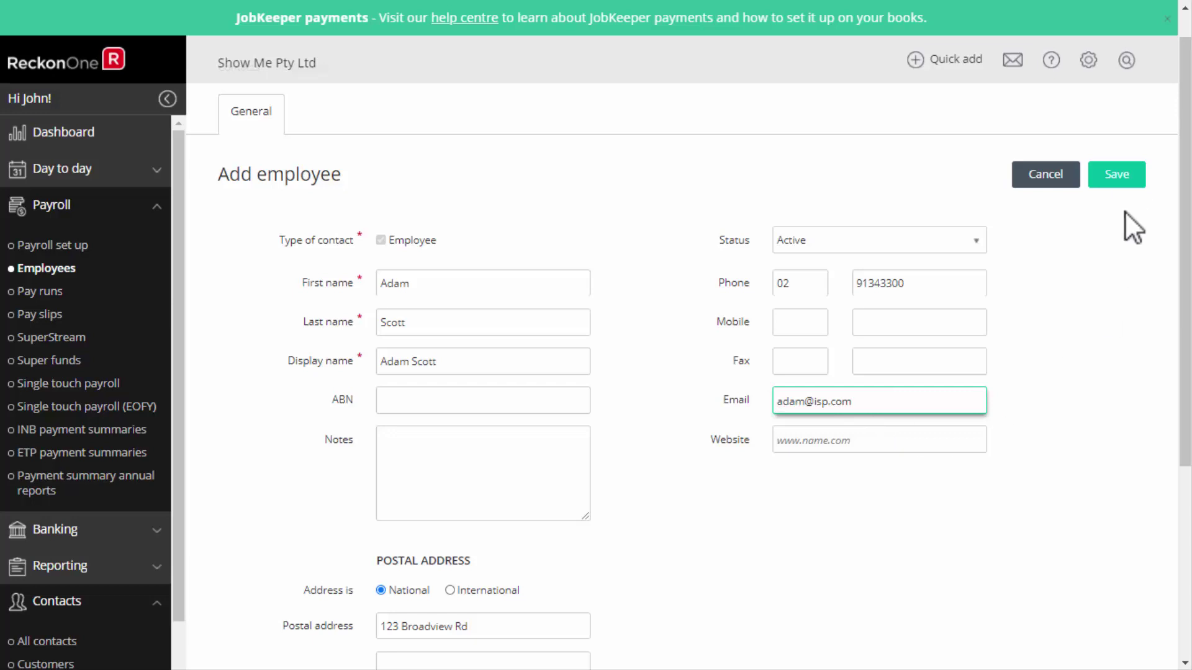
pyautogui.click(1121, 174)
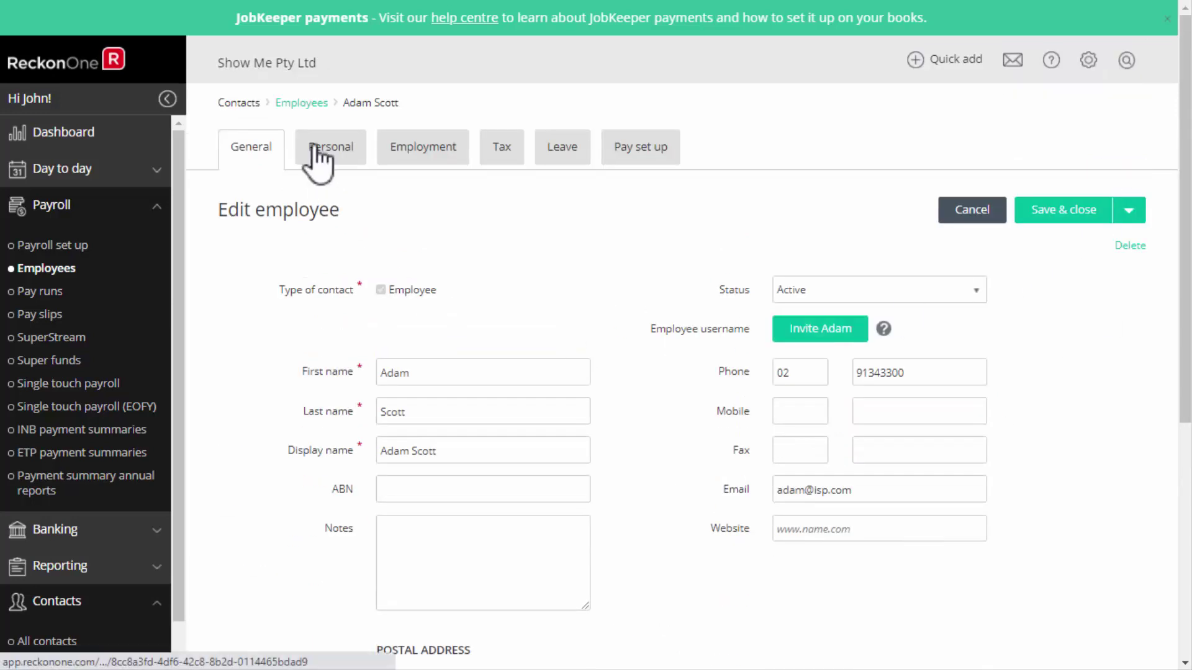
# Enter the date of birth, employee number 045, 38 weekly hours and hire date 1/11/2020.
pyautogui.click(351, 155)
pyautogui.click(421, 322)
pyautogui.write('01/01/1980')
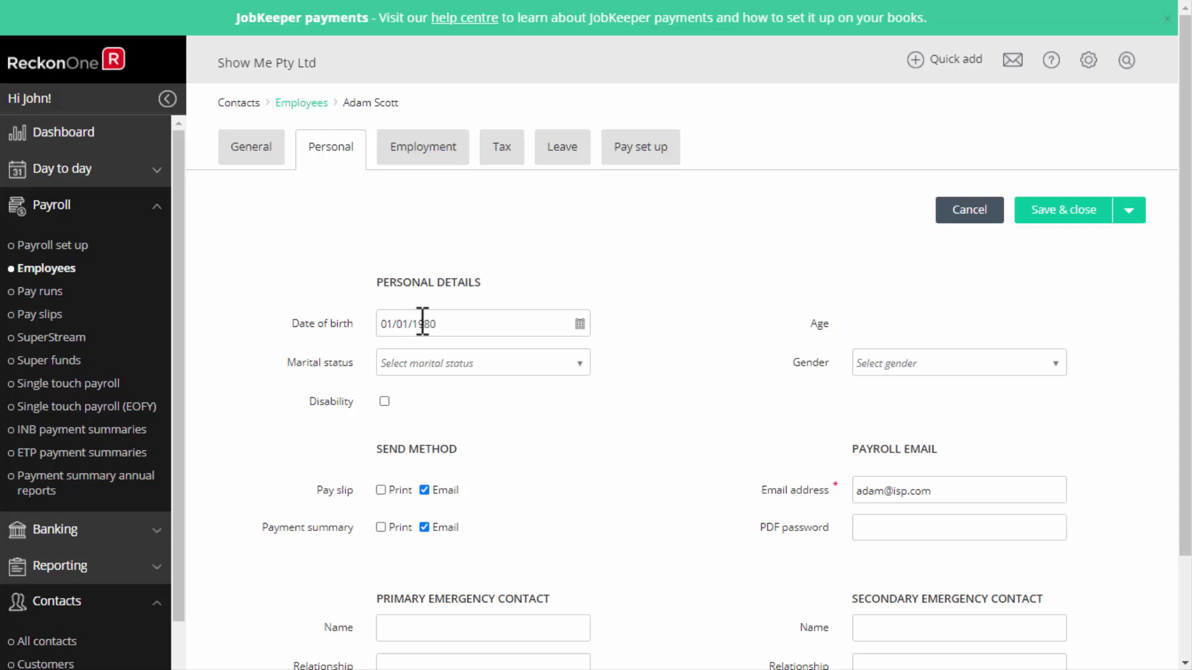
pyautogui.click(423, 148)
pyautogui.click(404, 321)
pyautogui.write('045')
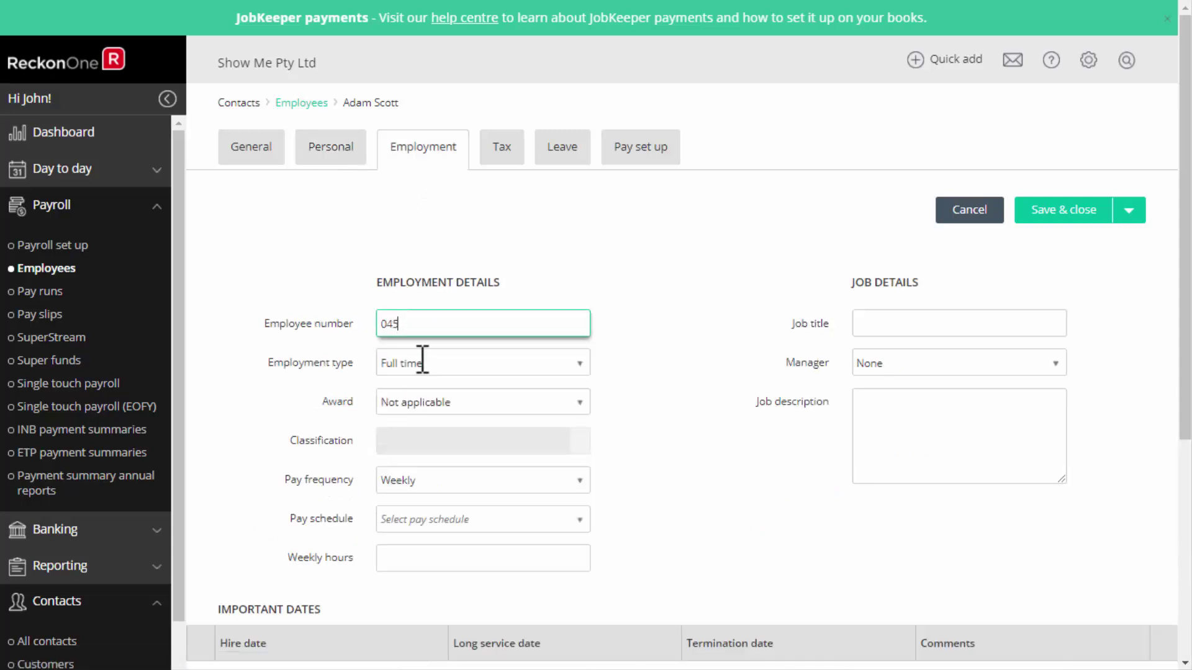
pyautogui.click(438, 554)
pyautogui.write('38')
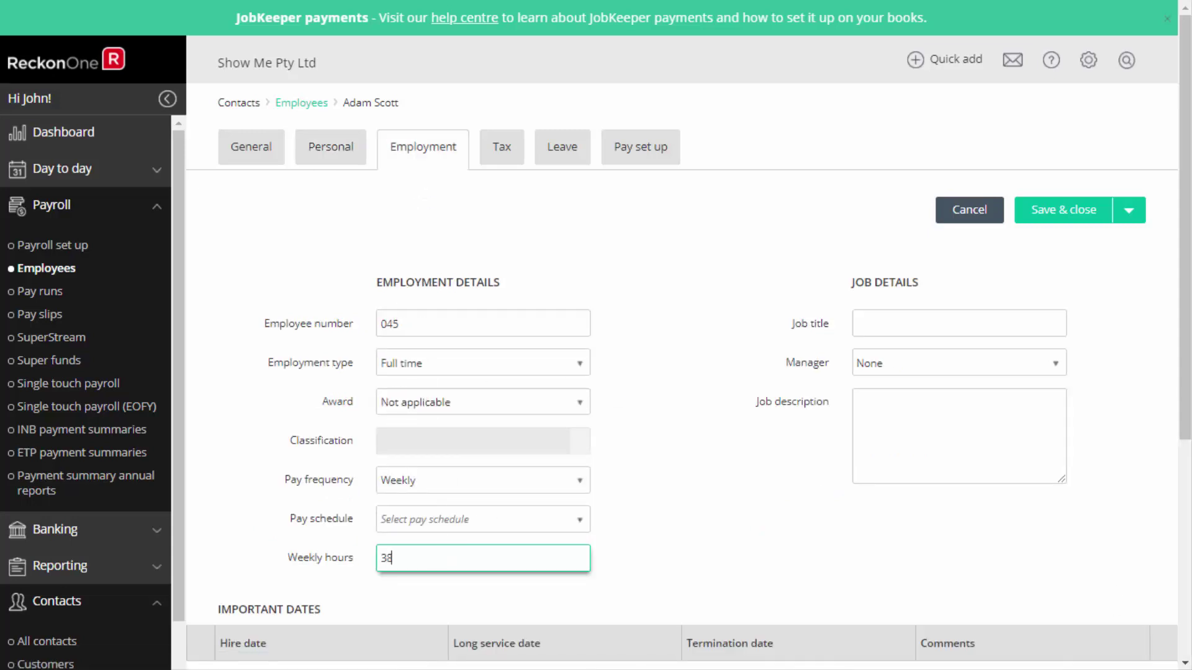
pyautogui.scroll(-4, 565, 614)
pyautogui.click(208, 417)
pyautogui.write('1/11/2020')
pyautogui.click(255, 458)
# Enter the tax file number, New South Wales, Scale 2 tax-free threshold and Study and Training Support Loans.
pyautogui.scroll(3, 540, 310)
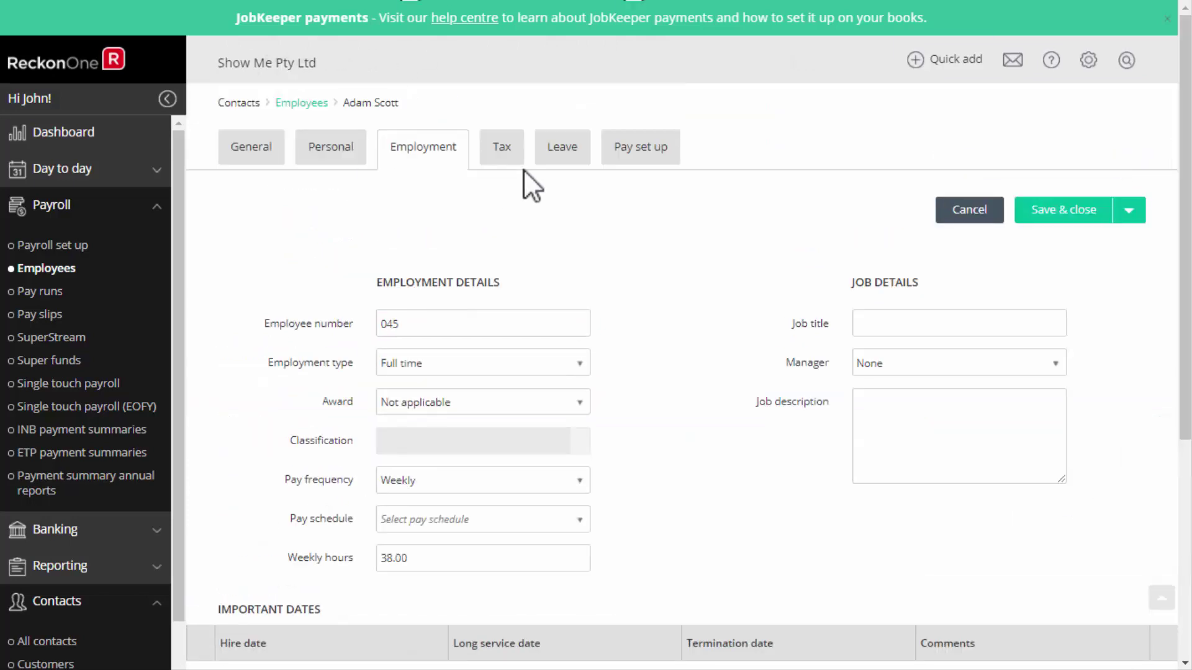
pyautogui.click(501, 148)
pyautogui.click(400, 311)
pyautogui.write('111111111')
pyautogui.click(575, 353)
pyautogui.click(454, 428)
pyautogui.click(575, 428)
pyautogui.click(491, 482)
pyautogui.click(698, 306)
# Add leave entitlements: Annual leave 152, Personal Leave 76, and Long service leave.
pyautogui.click(560, 149)
pyautogui.click(266, 366)
pyautogui.click(314, 354)
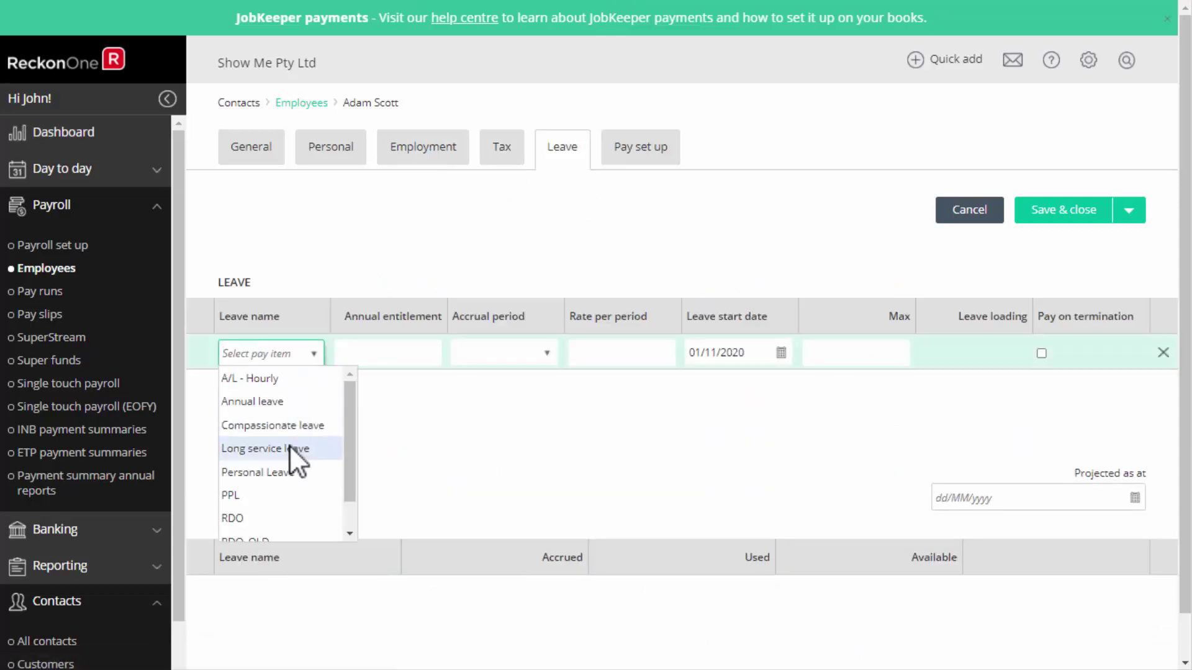
pyautogui.click(252, 402)
pyautogui.write('152')
pyautogui.click(278, 410)
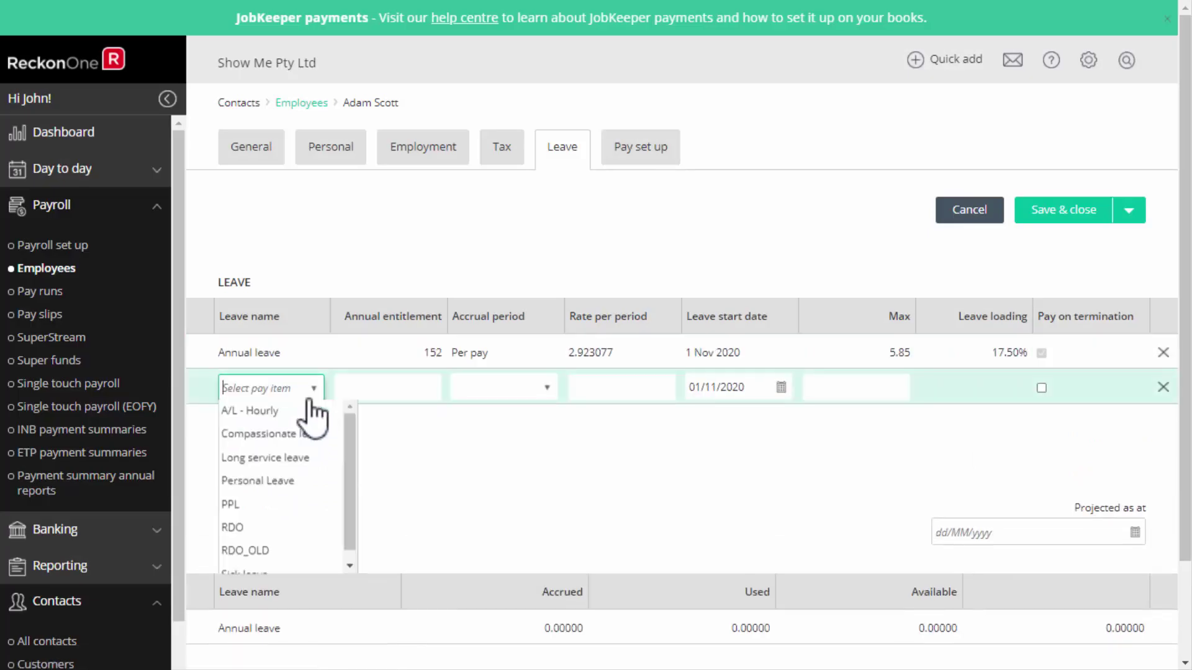
pyautogui.click(298, 483)
pyautogui.write('76')
pyautogui.click(303, 442)
pyautogui.click(307, 422)
pyautogui.click(266, 498)
pyautogui.click(350, 508)
# Add an Ordinary earnings row at the $25 hourly rate in the employee's pay setup.
pyautogui.click(642, 152)
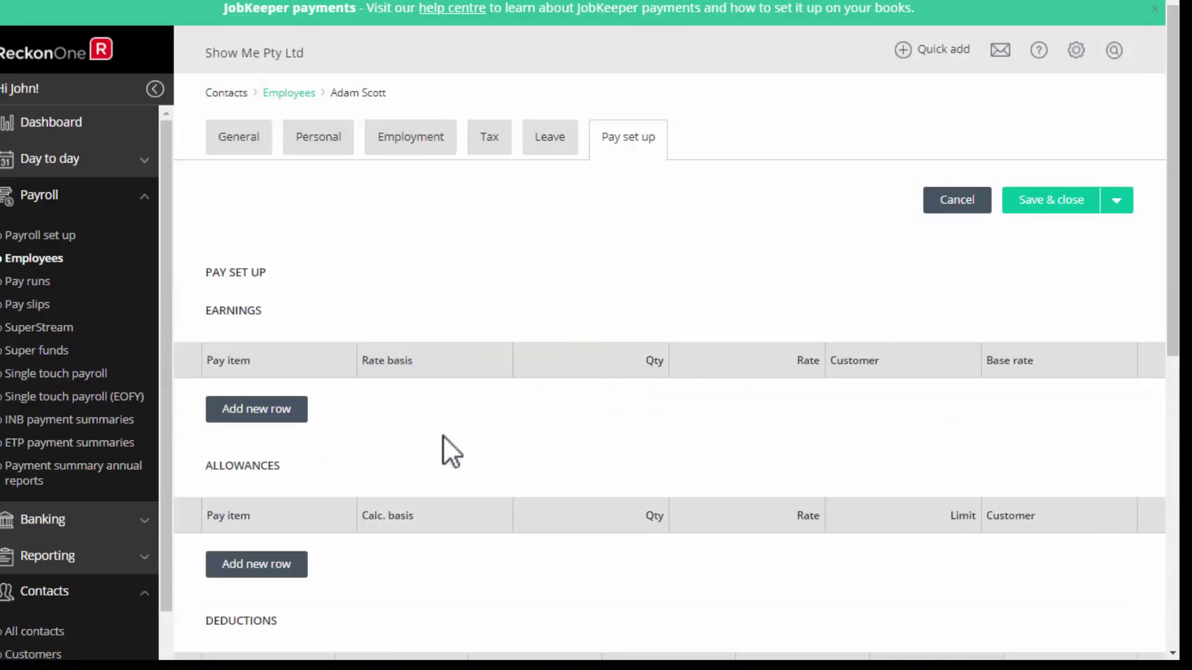
pyautogui.click(301, 417)
pyautogui.click(346, 396)
pyautogui.click(238, 540)
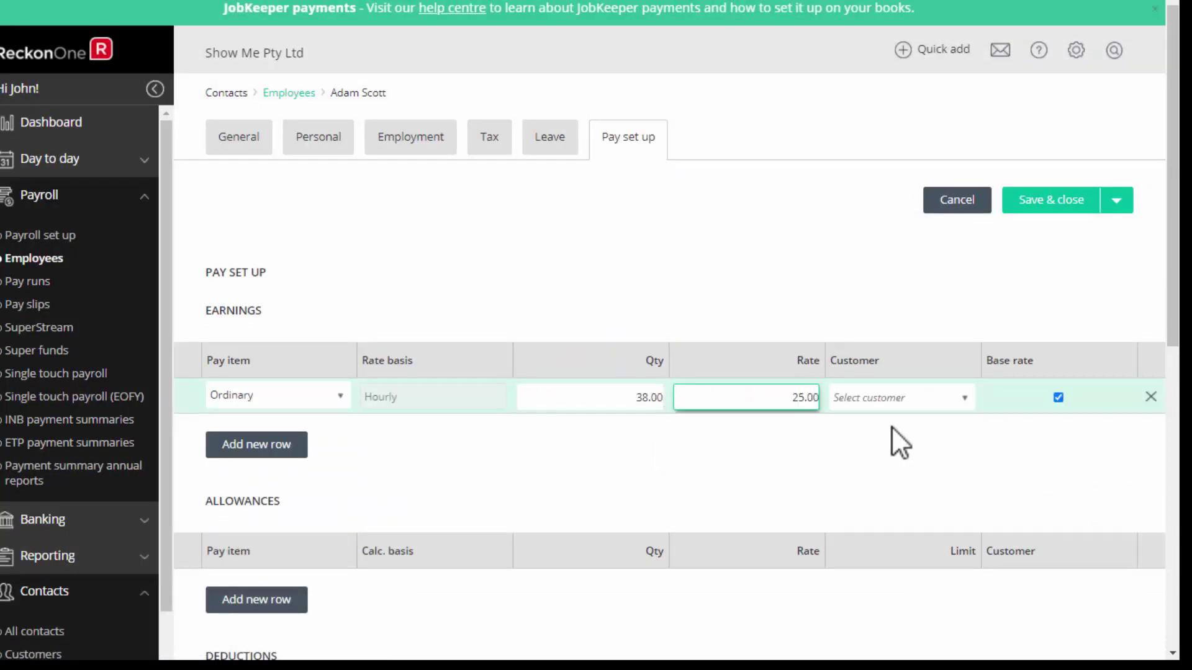
pyautogui.click(900, 442)
# Add a Super guarantee superannuation row and save and close the employee record.
pyautogui.moveTo(1170, 252); pyautogui.dragTo(1171, 439)
pyautogui.scroll(-1, 354, 431)
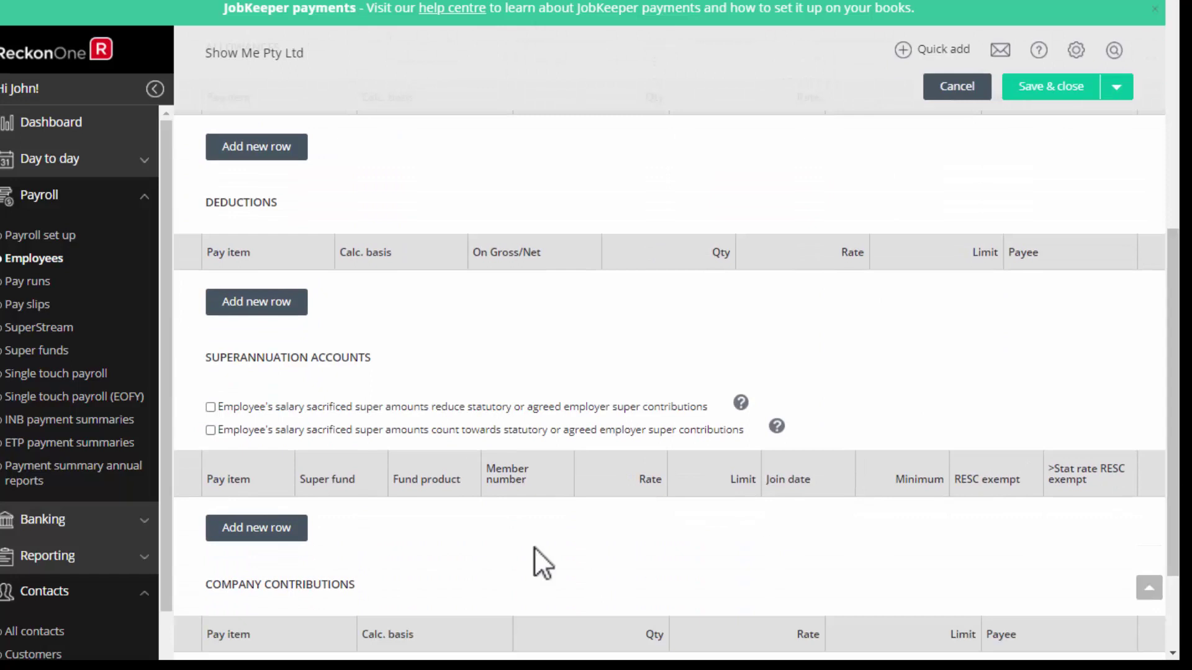
pyautogui.click(257, 528)
pyautogui.click(267, 549)
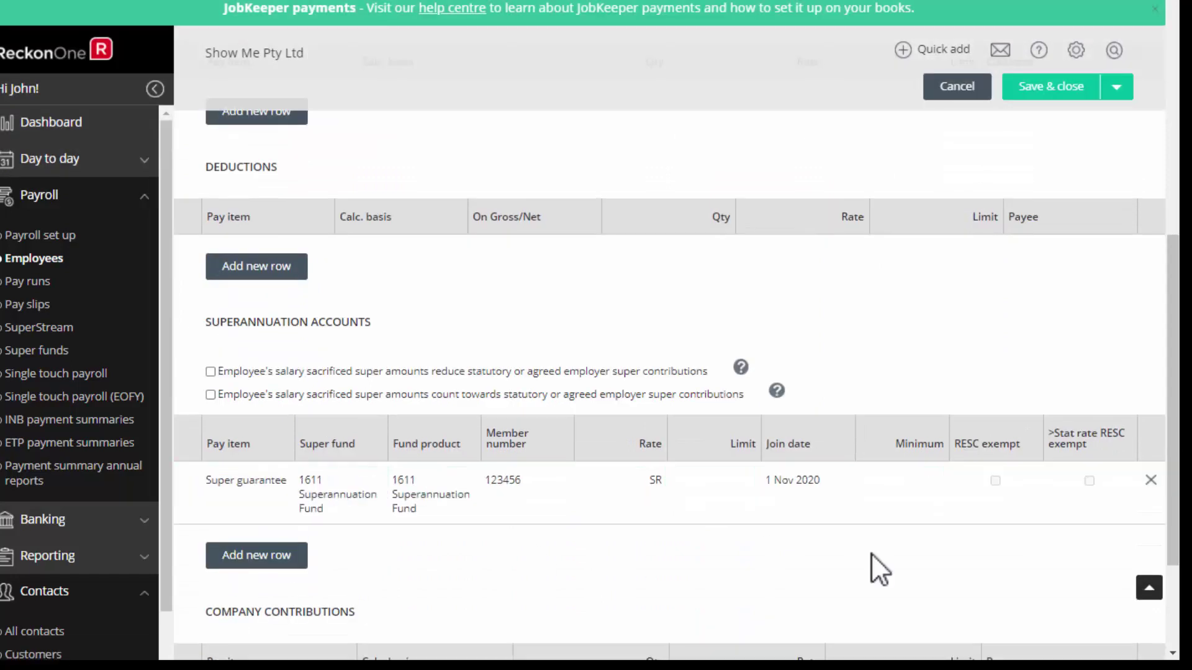
pyautogui.moveTo(1169, 462); pyautogui.dragTo(1160, 181)
pyautogui.click(1055, 200)
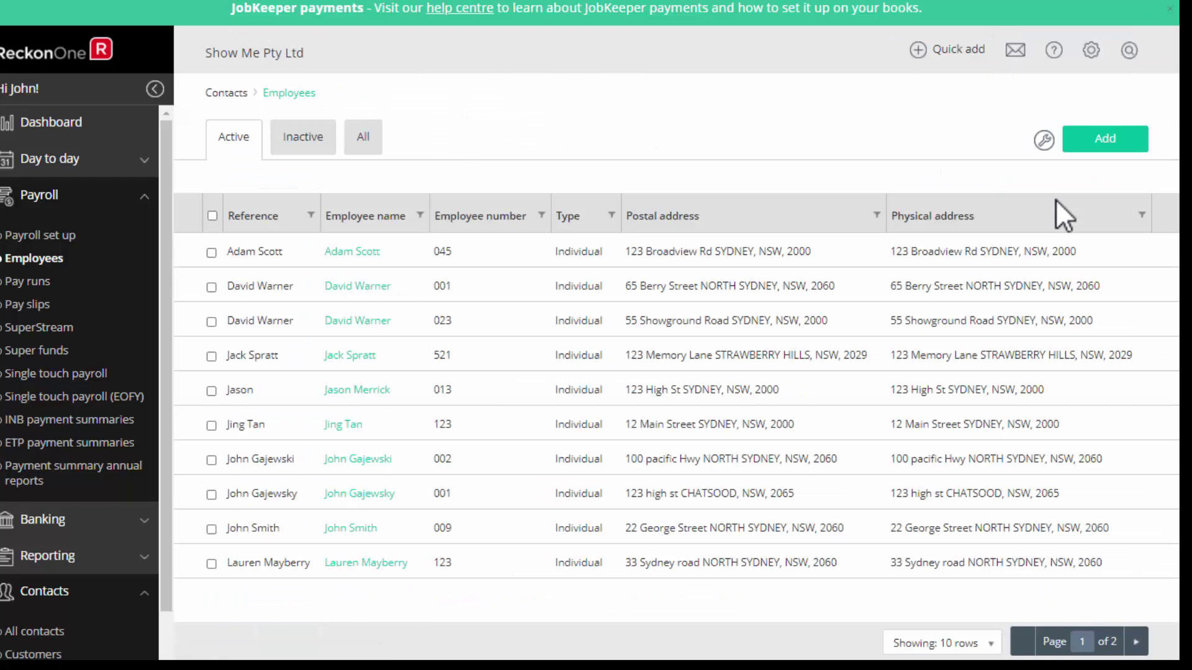
# Create the Unscheduled 08/12/2020 draft pay run and open it.
pyautogui.click(17, 284)
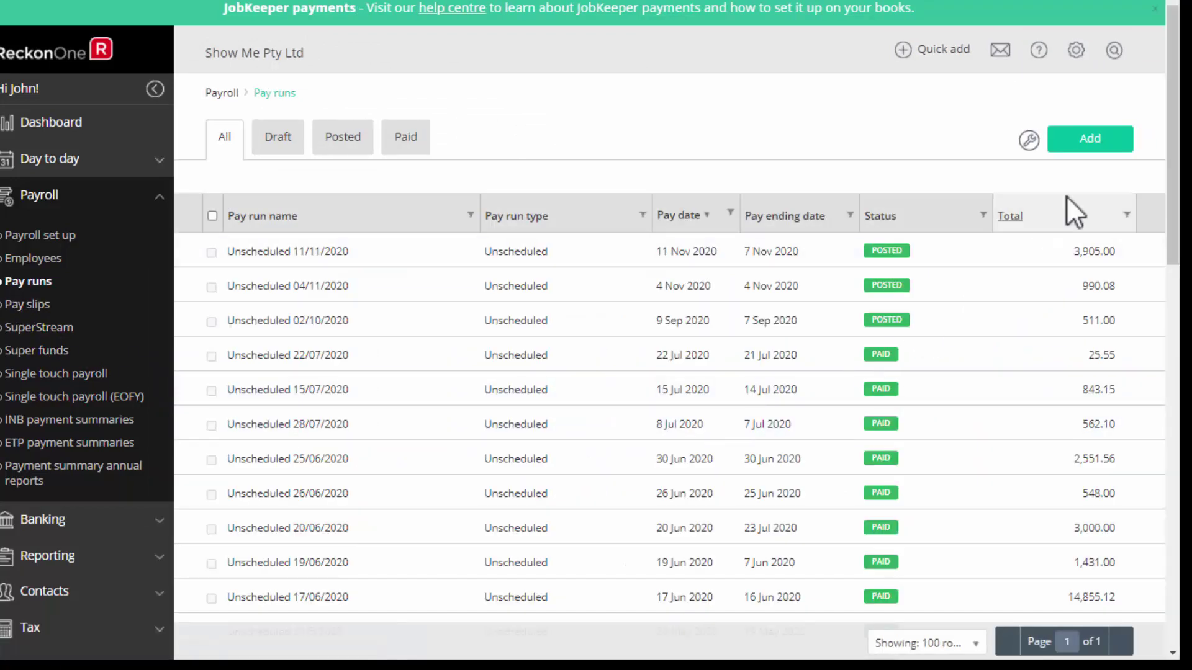
pyautogui.click(1097, 145)
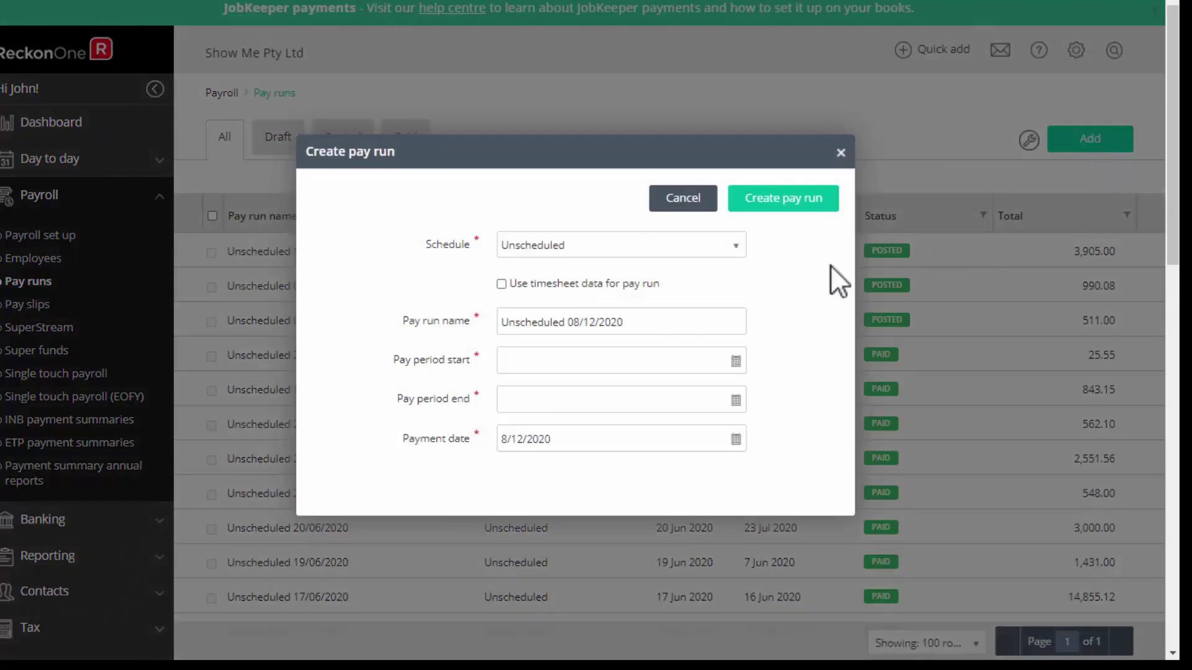
pyautogui.click(736, 361)
pyautogui.click(783, 199)
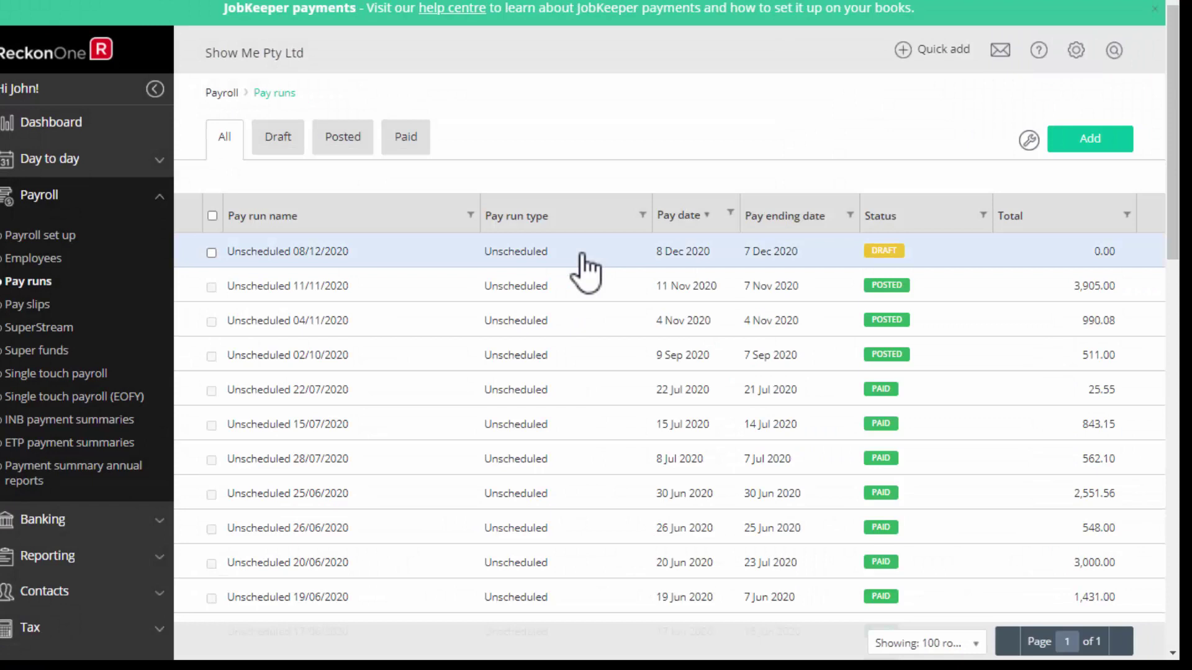
pyautogui.click(577, 255)
# Add the new employee to the pay run and check his $950 gross and $796 net pay.
pyautogui.click(282, 415)
pyautogui.click(322, 405)
pyautogui.click(291, 448)
pyautogui.click(679, 366)
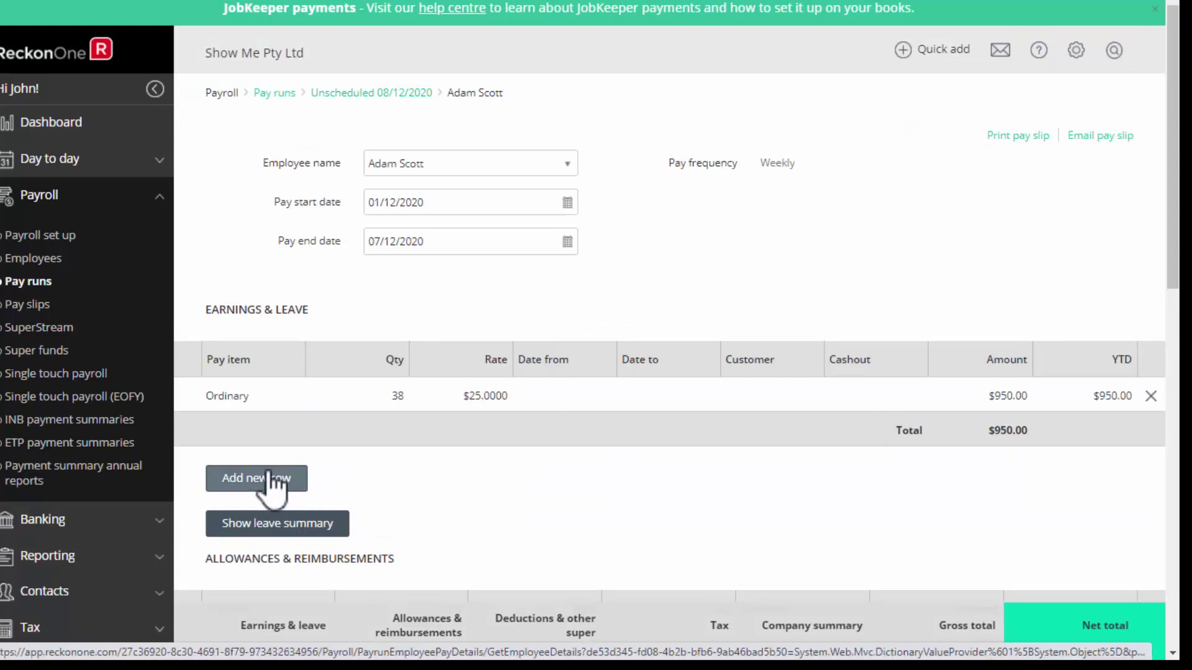
pyautogui.moveTo(1174, 236); pyautogui.dragTo(1144, 513)
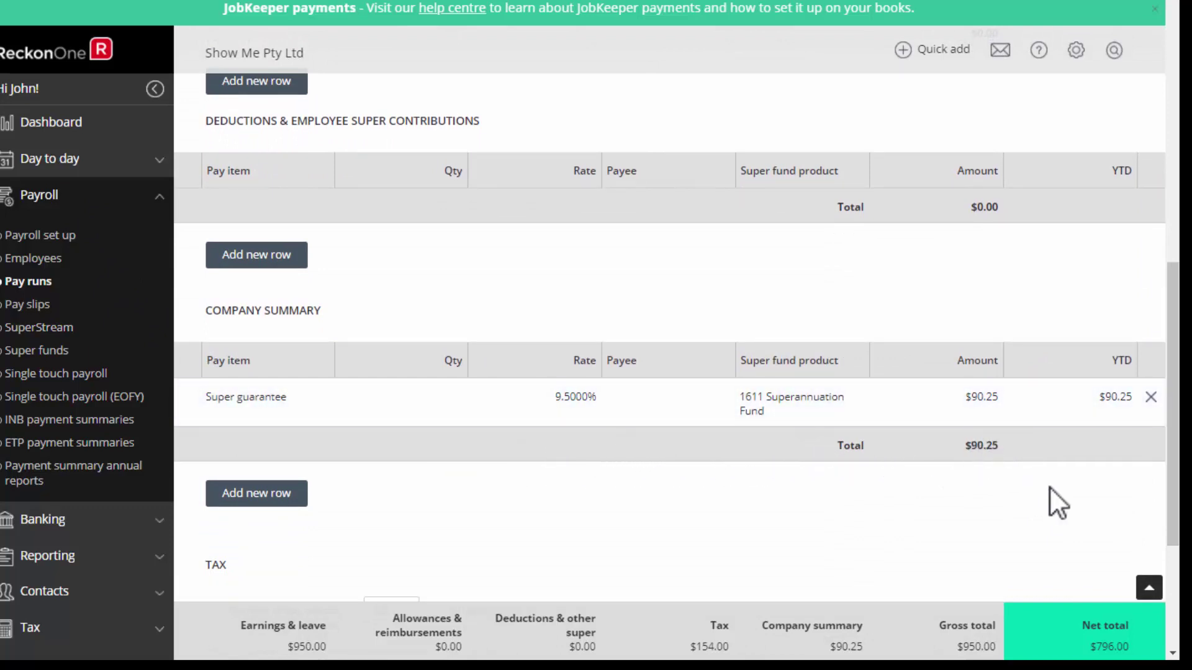
pyautogui.moveTo(1173, 442); pyautogui.dragTo(1173, 567)
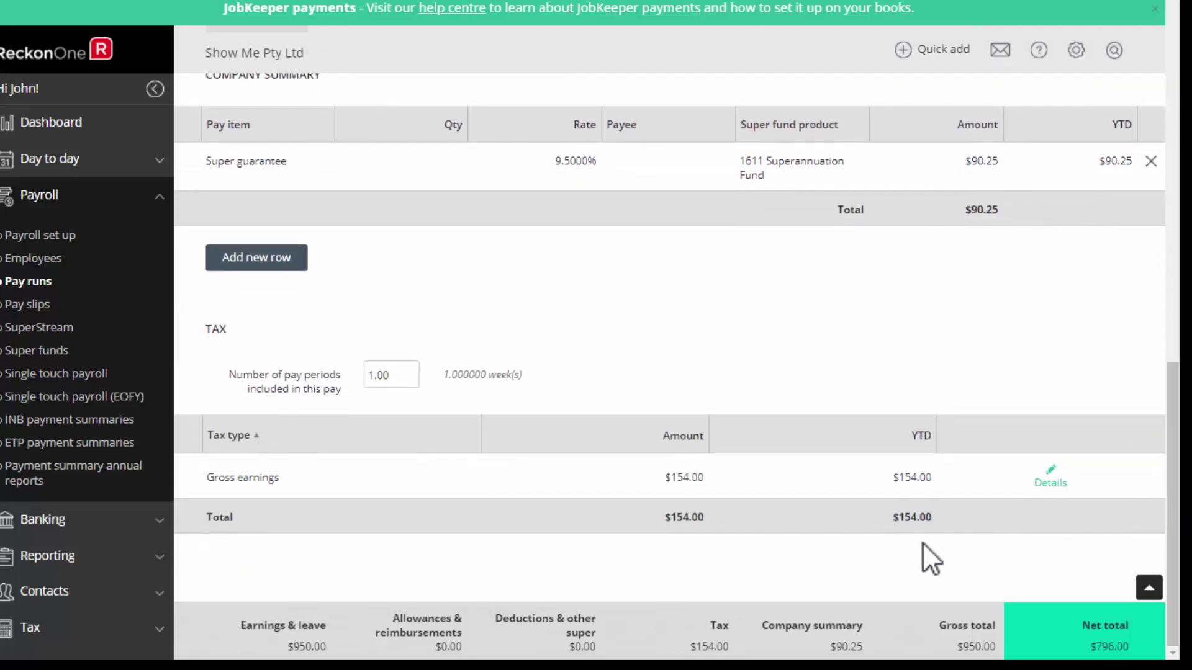
pyautogui.moveTo(1172, 497); pyautogui.dragTo(1172, 138)
# Create a payroll bank payment file from the NAB Everyday account for the 08/12/2020 pay run.
pyautogui.click(347, 93)
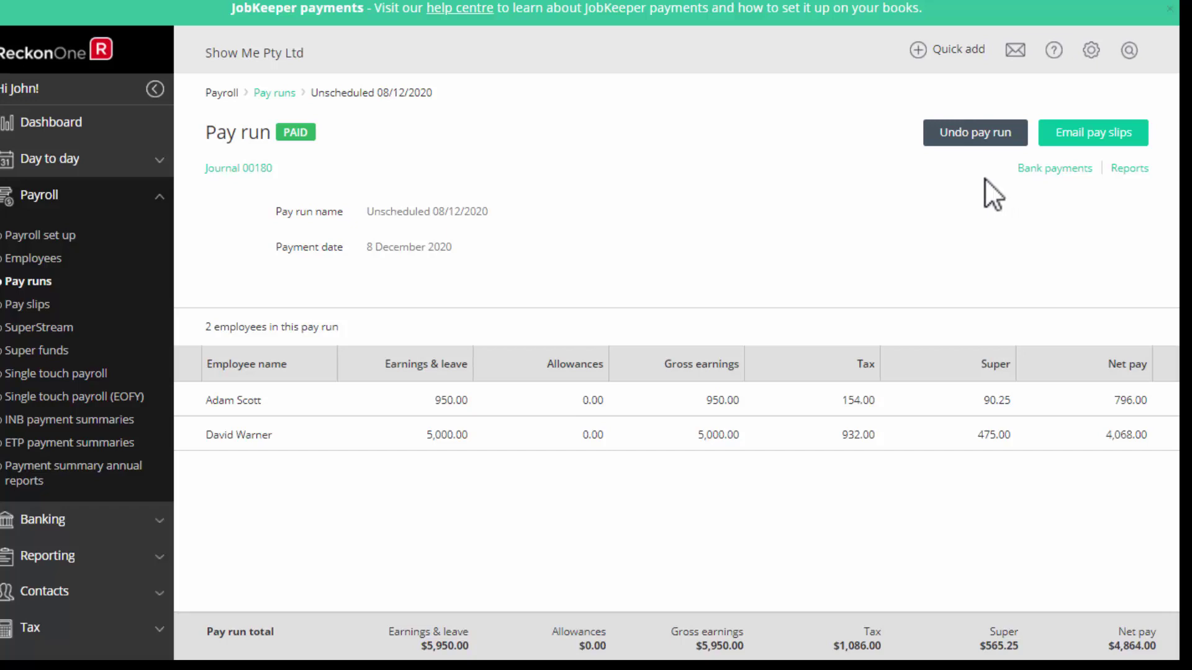
pyautogui.click(1043, 170)
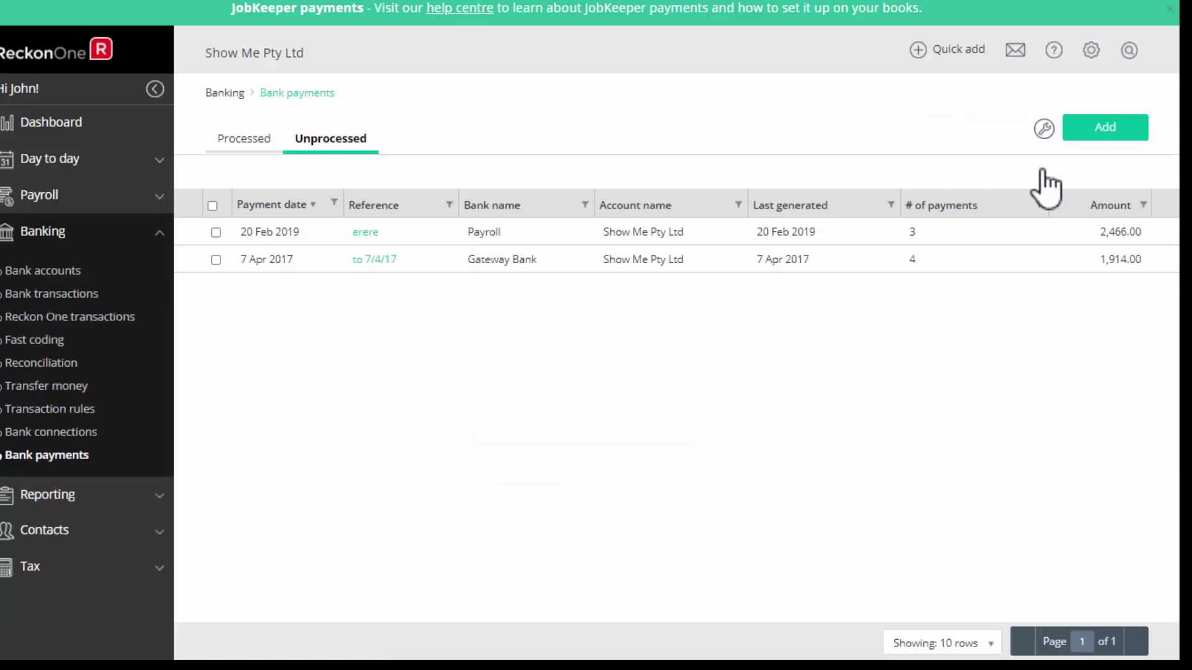
pyautogui.click(1100, 126)
pyautogui.click(795, 273)
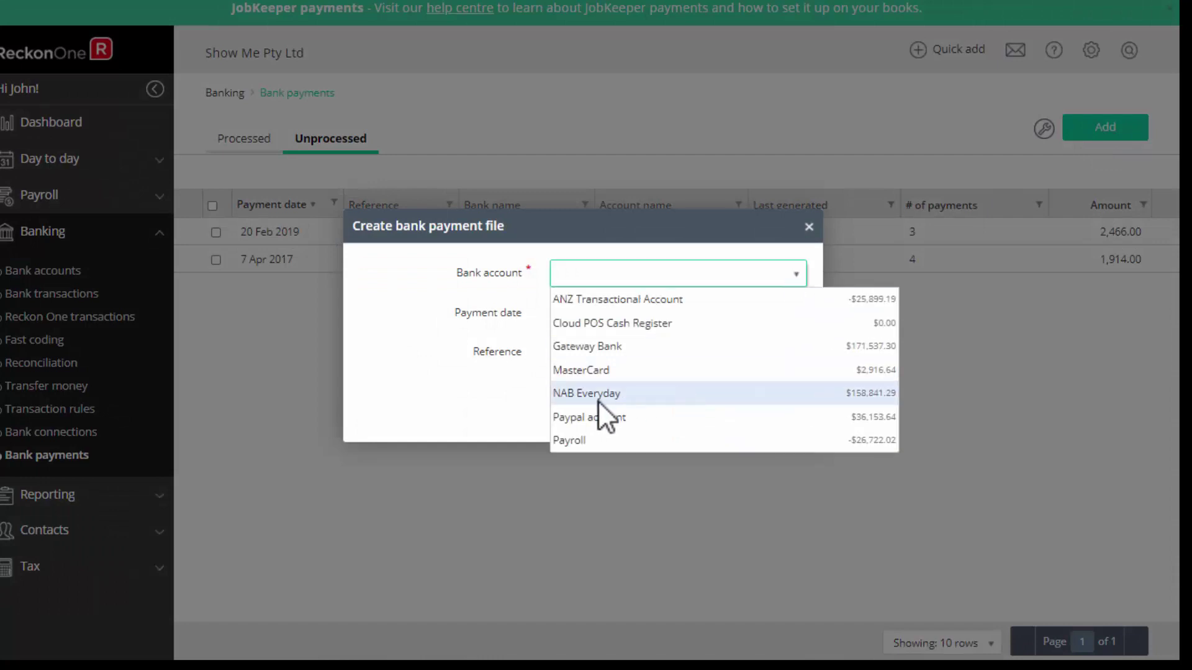
pyautogui.click(599, 395)
pyautogui.click(776, 397)
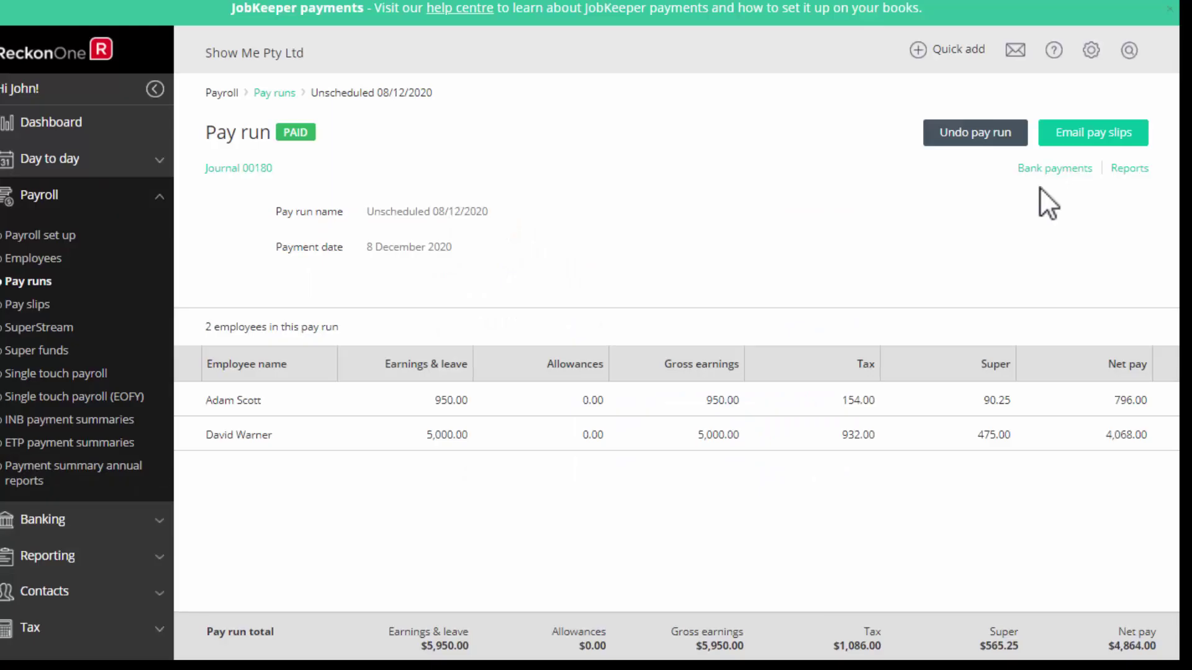
# Send the 8 Dec 2020 single touch payroll submission to GovConnect STP.
pyautogui.click(28, 374)
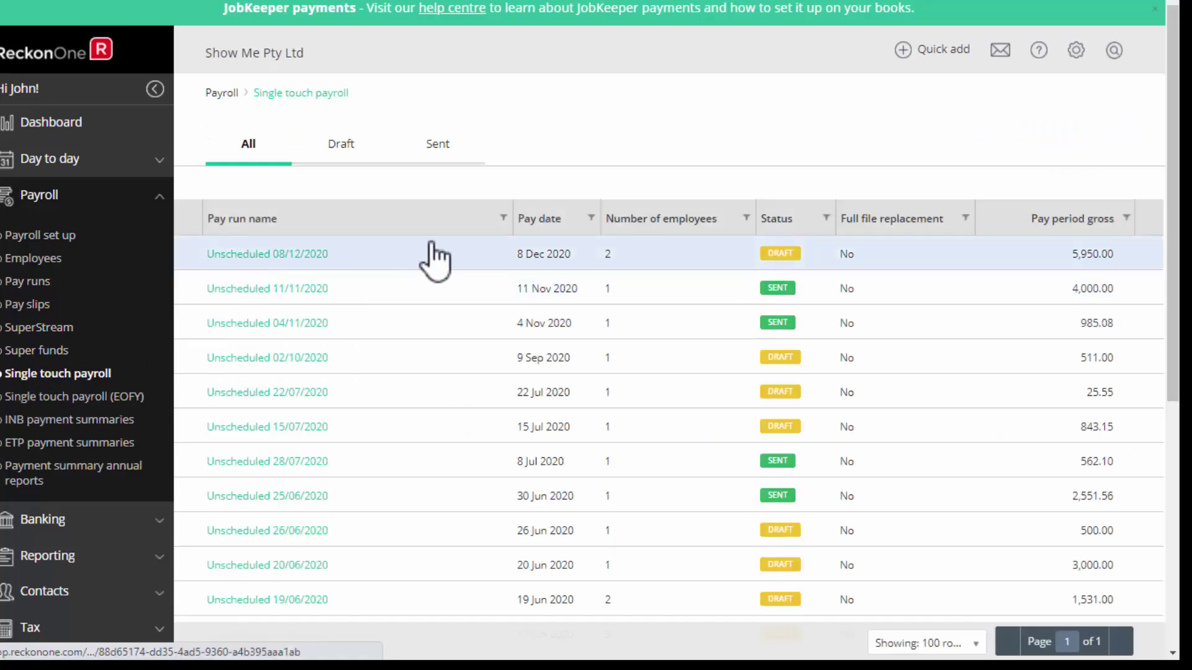
pyautogui.click(714, 264)
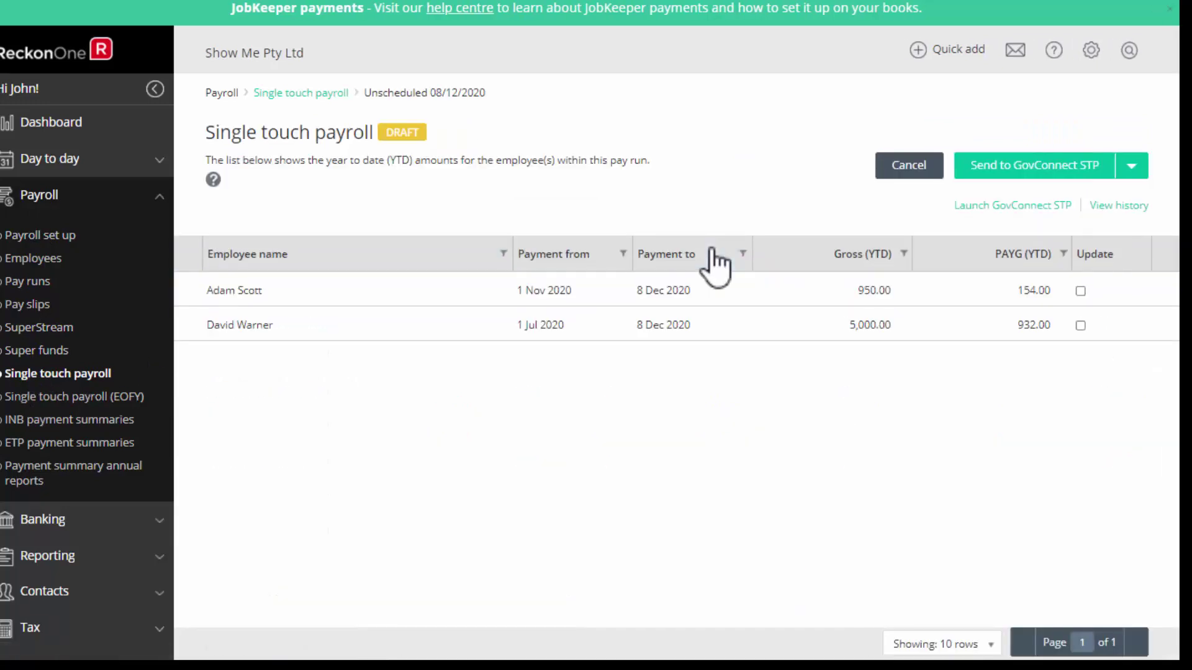
pyautogui.click(1029, 166)
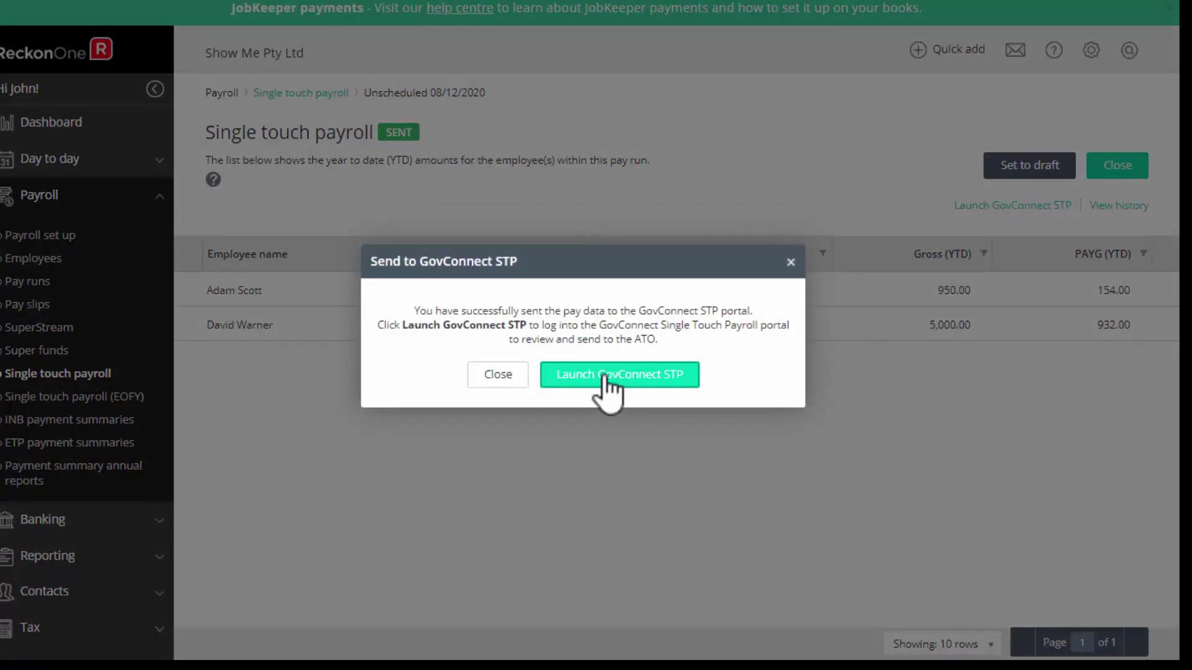
# Open GST branch 129's STP page and submit the 08/12/2020 pay event, reaching the signer's Full Name field.
pyautogui.click(790, 262)
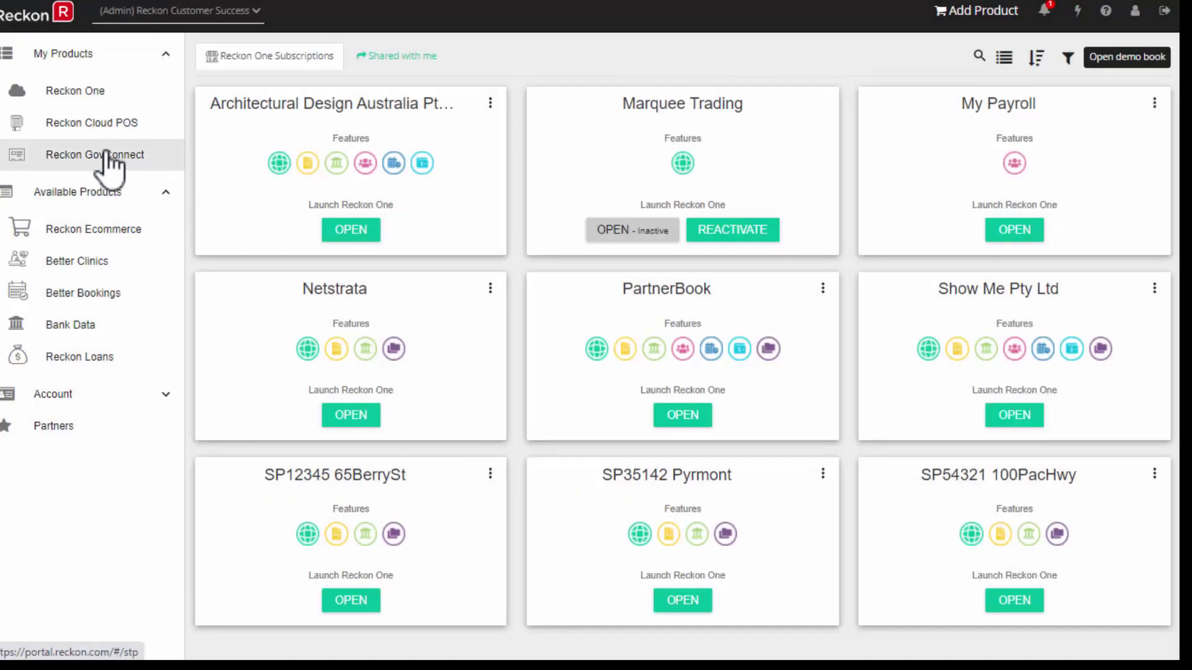
pyautogui.click(107, 155)
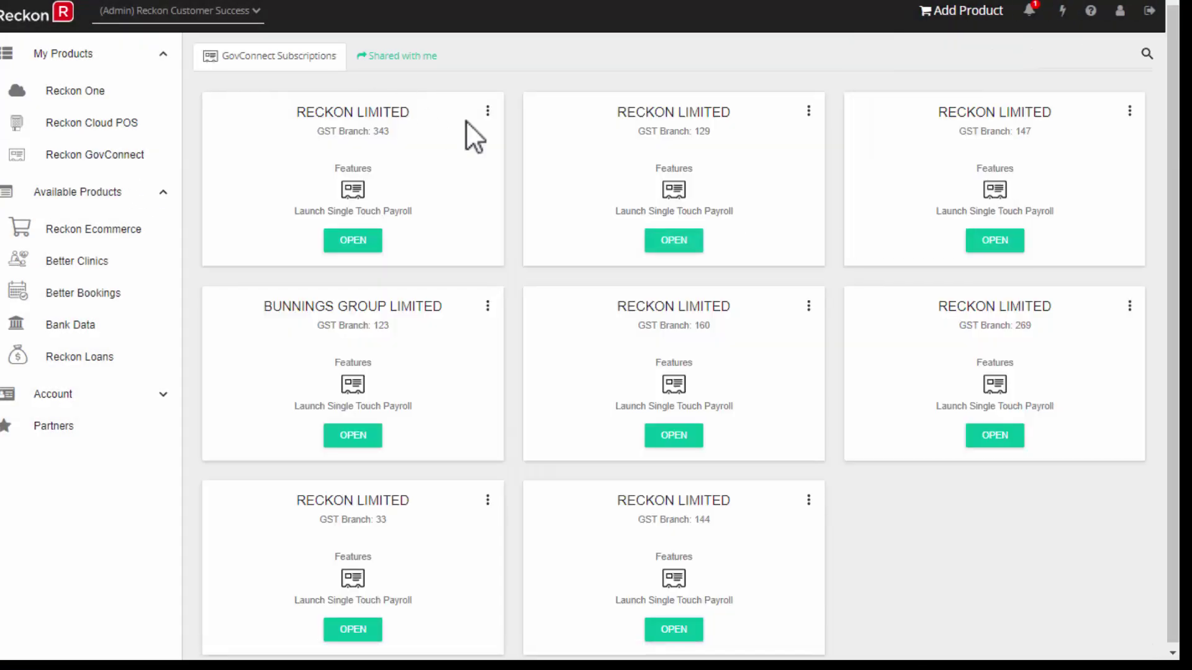
pyautogui.click(671, 244)
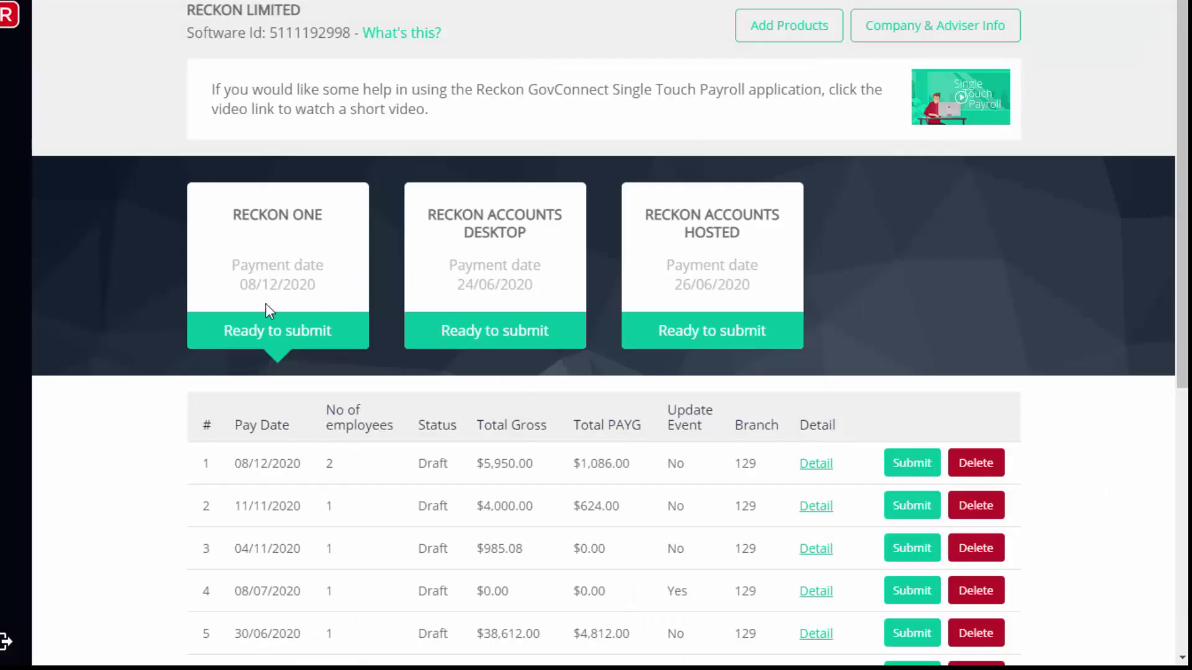
pyautogui.click(909, 467)
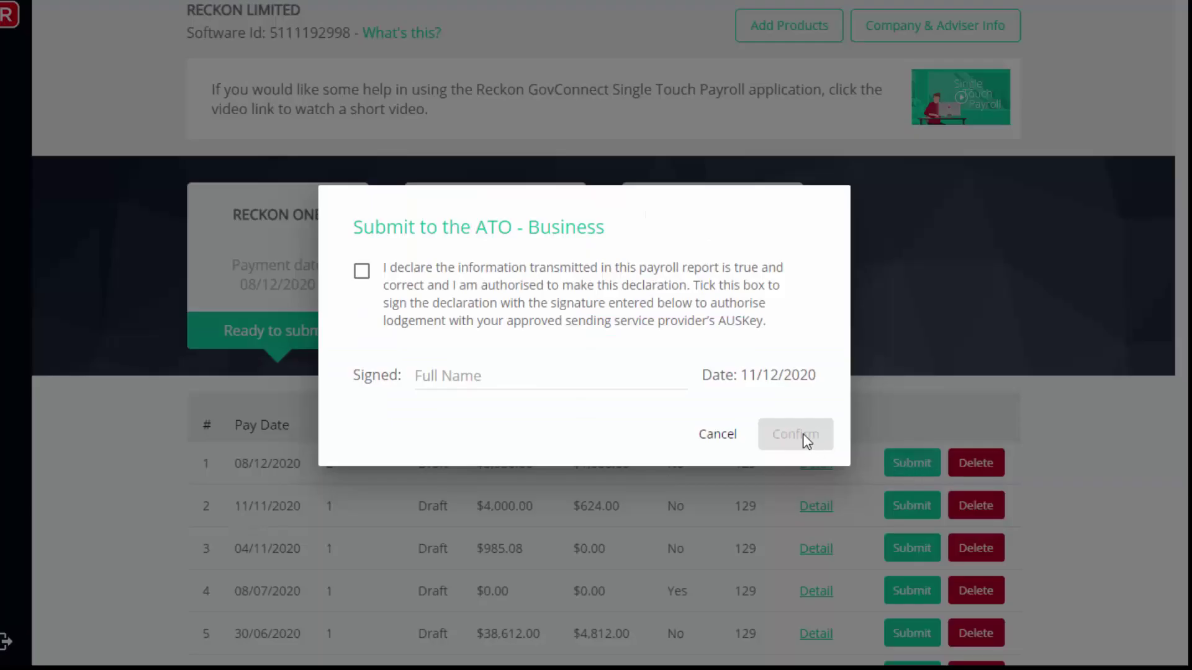
pyautogui.click(447, 379)
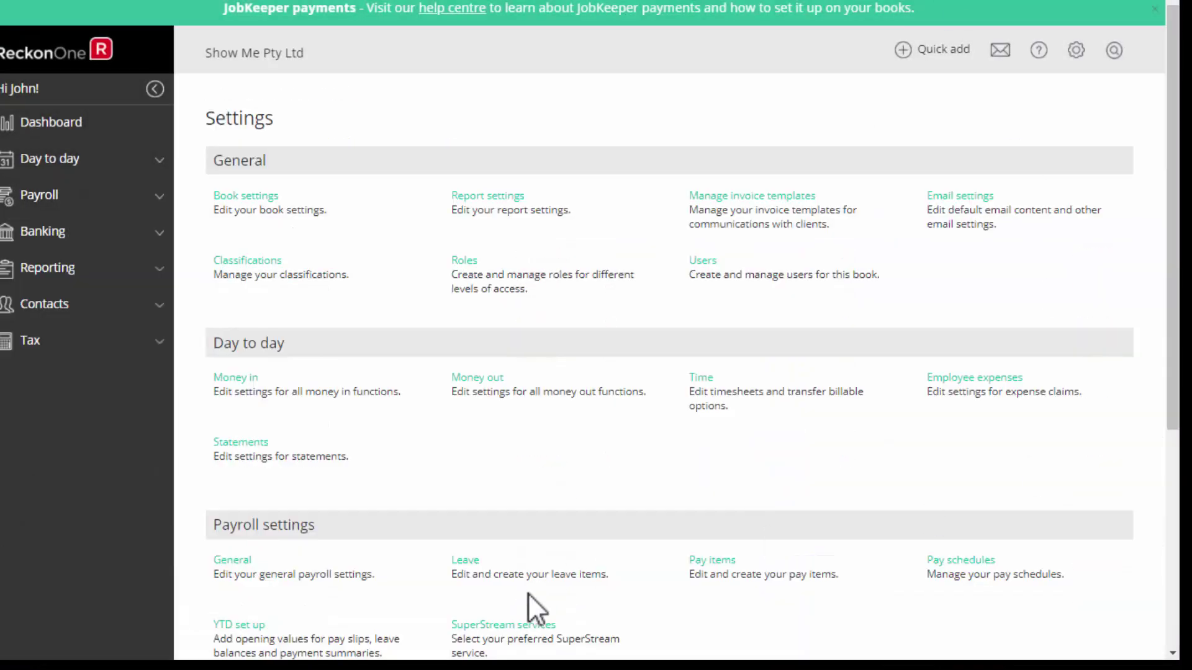
# Check the SuperStream services settings and Ozedi Direct page, then start a new SuperStream batch.
pyautogui.click(521, 628)
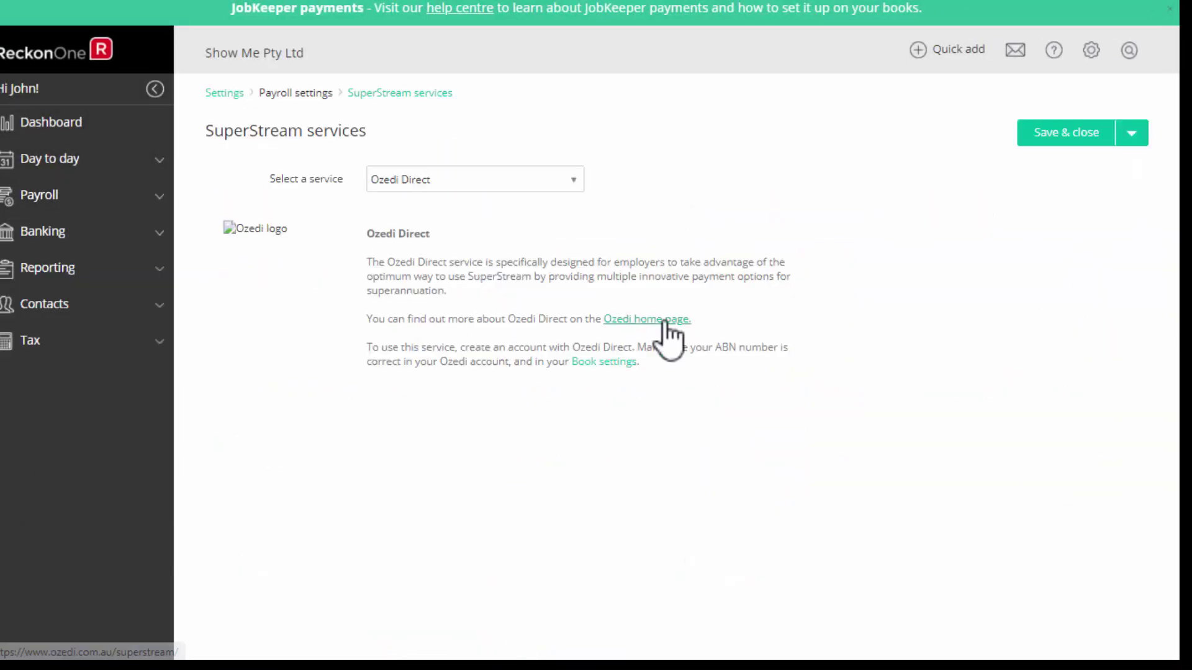
pyautogui.click(663, 320)
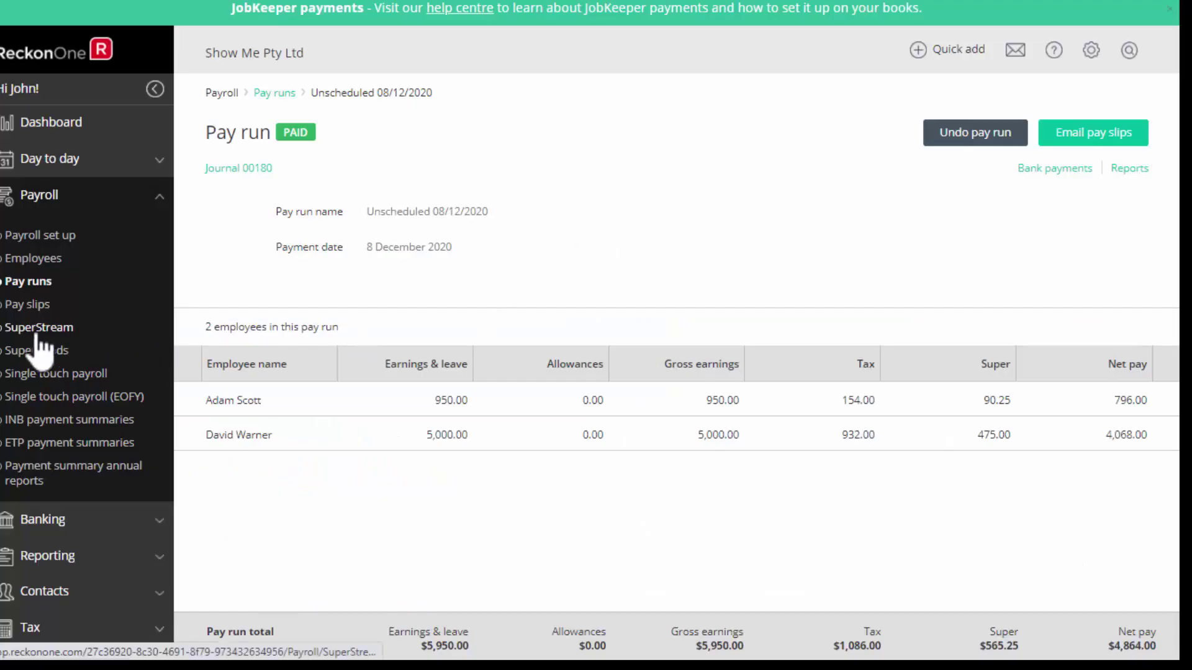
pyautogui.click(36, 334)
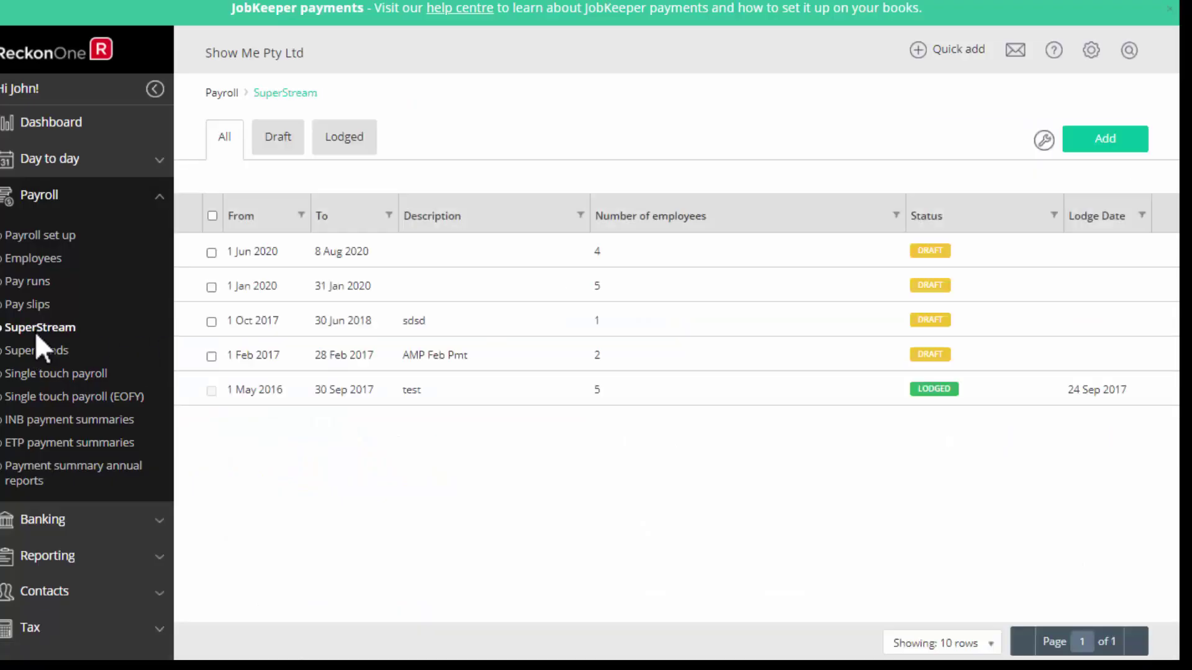
pyautogui.click(1111, 141)
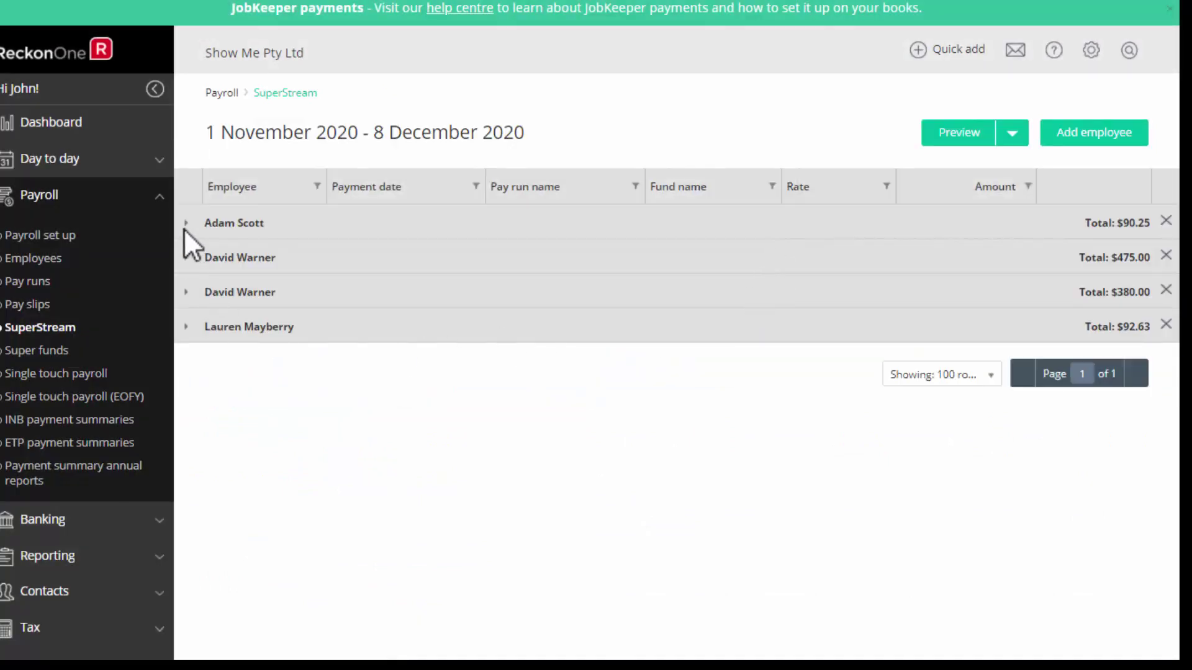
# Expand the four employee contributions and create the batch's SAFF file SAFF20201208.CSV.
pyautogui.click(186, 225)
pyautogui.click(186, 293)
pyautogui.click(186, 361)
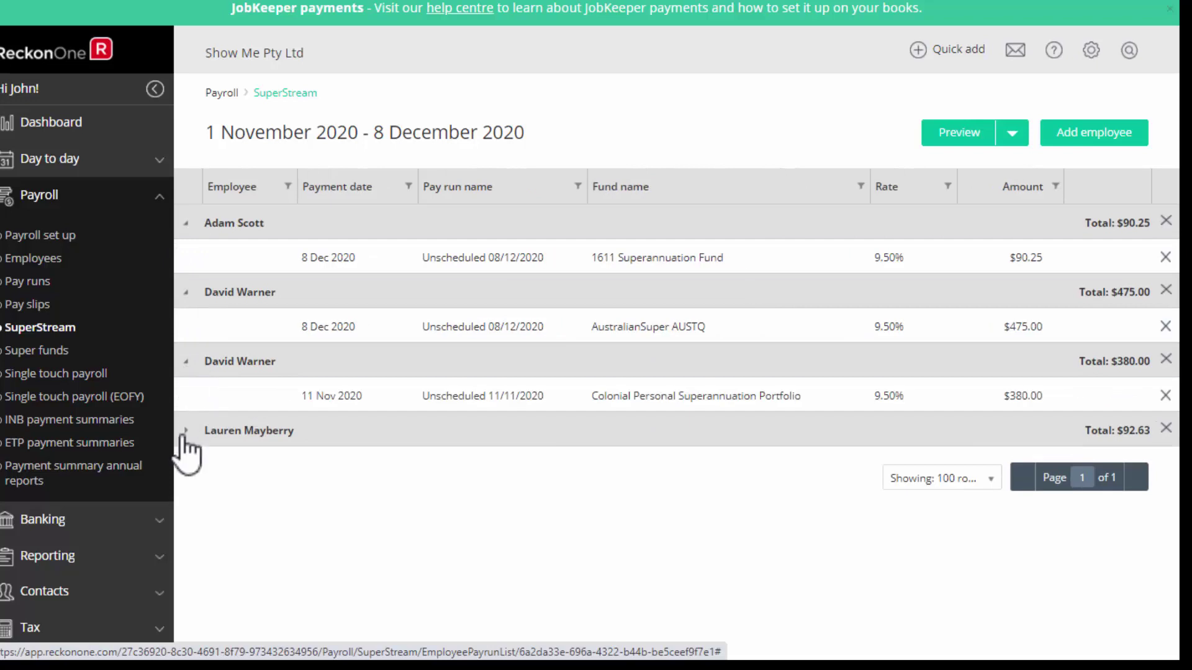
pyautogui.click(185, 430)
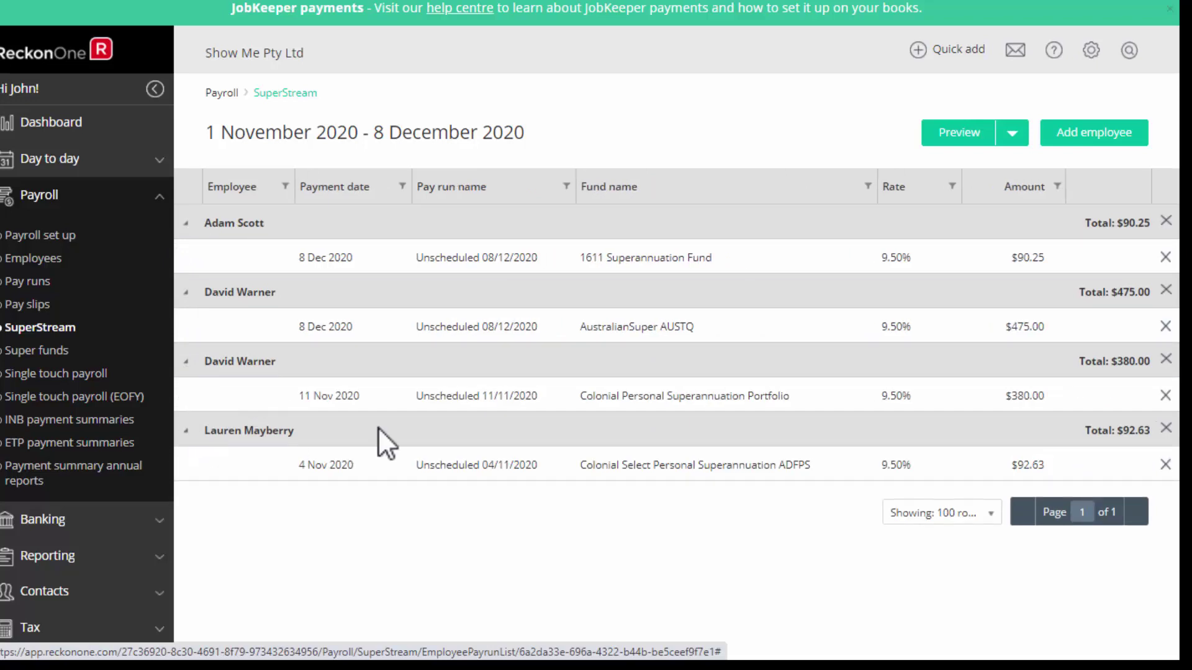
pyautogui.click(1011, 132)
pyautogui.click(966, 157)
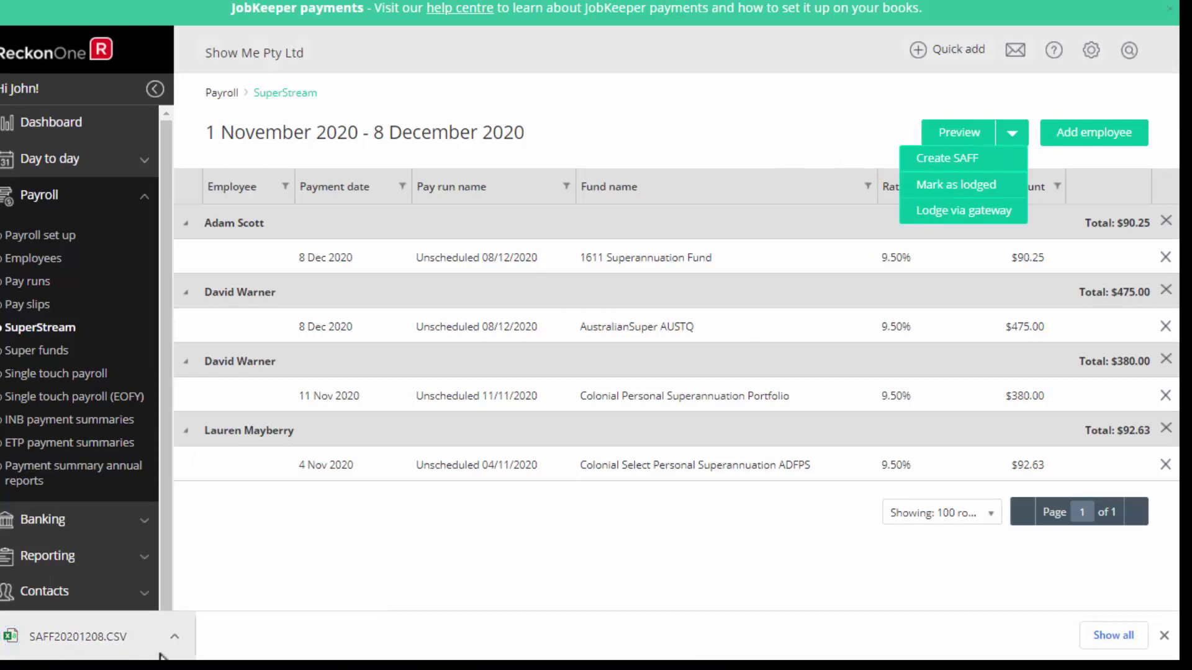
pyautogui.click(1164, 635)
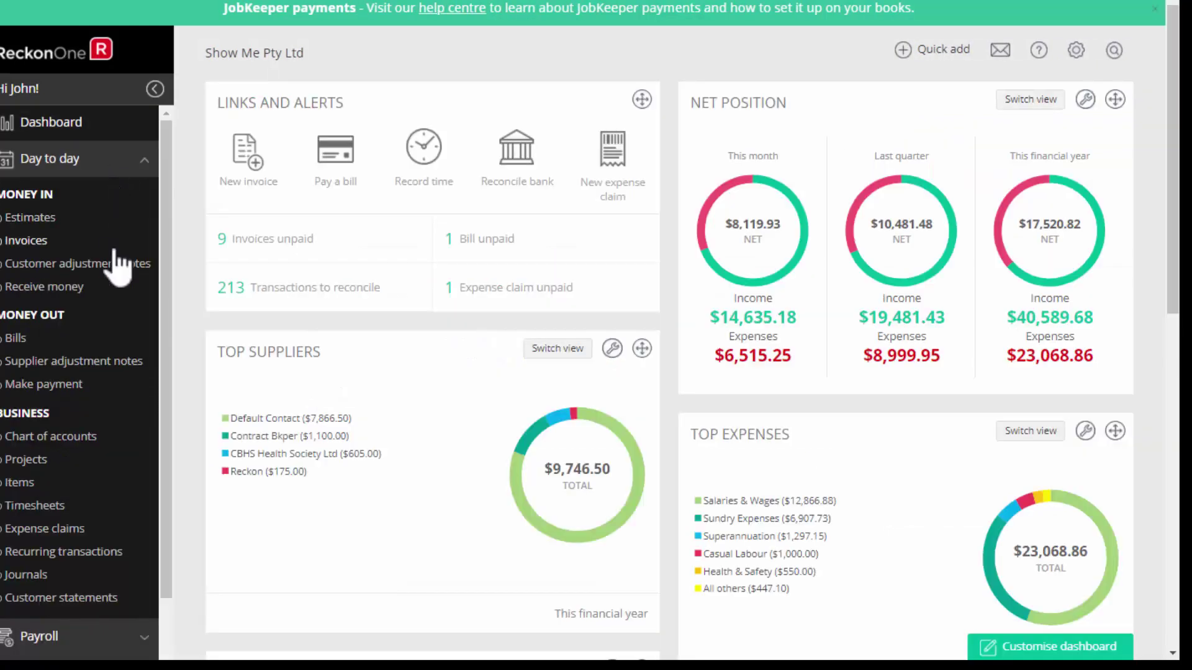
pyautogui.click(70, 506)
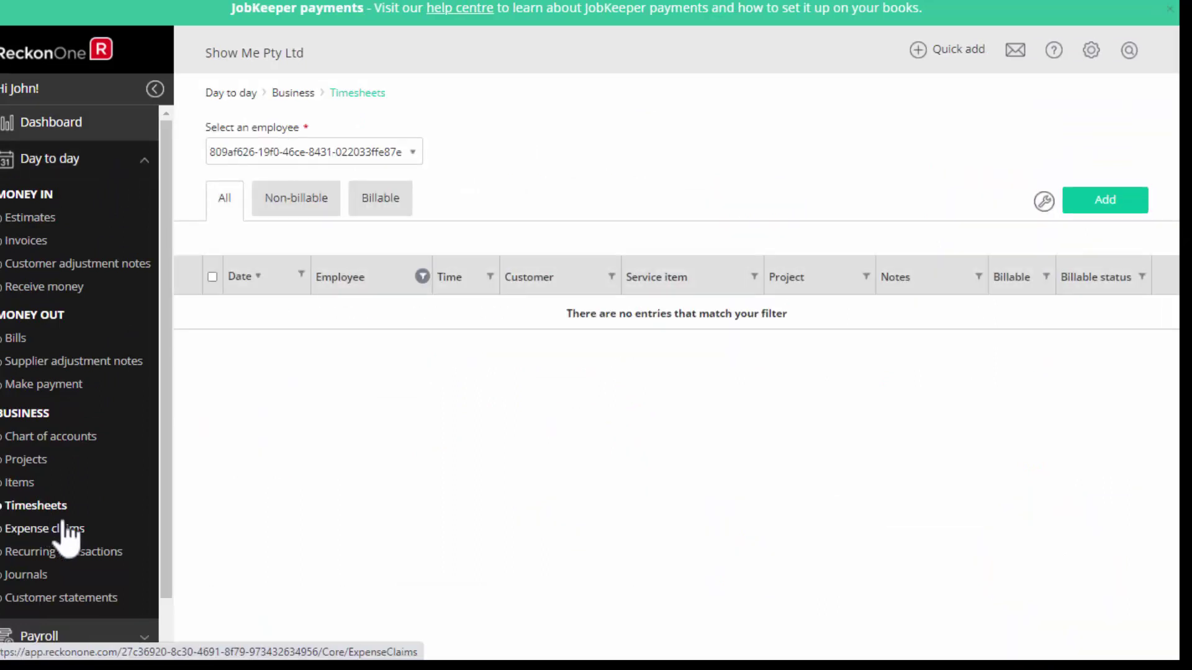
pyautogui.click(413, 152)
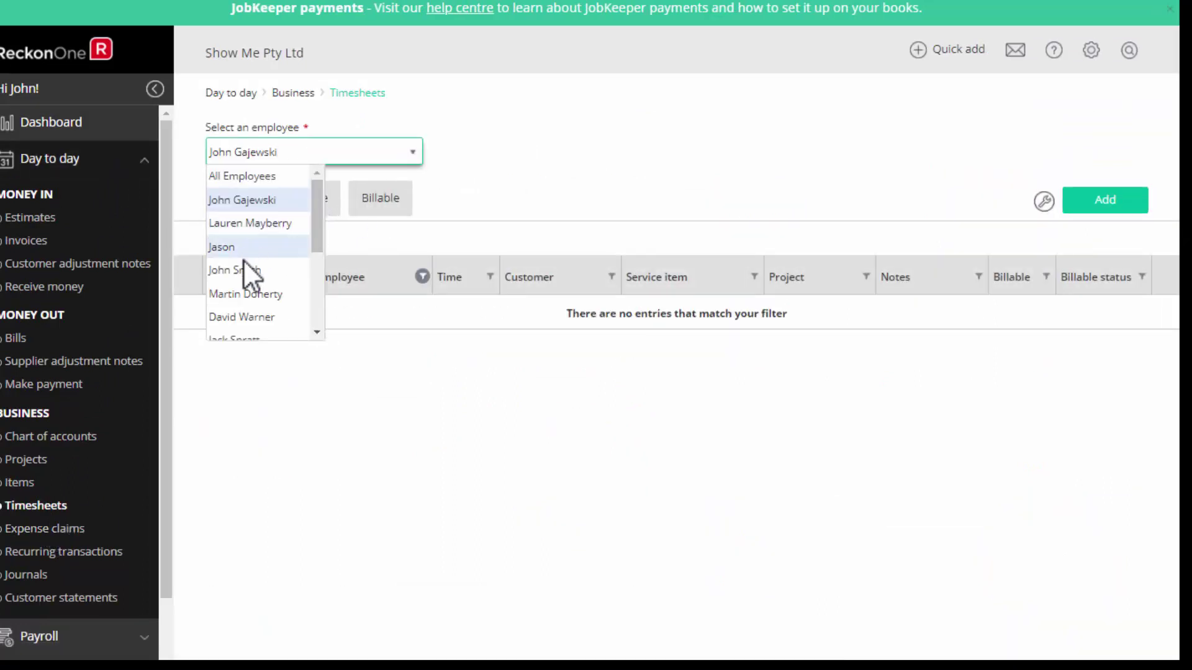
pyautogui.click(243, 317)
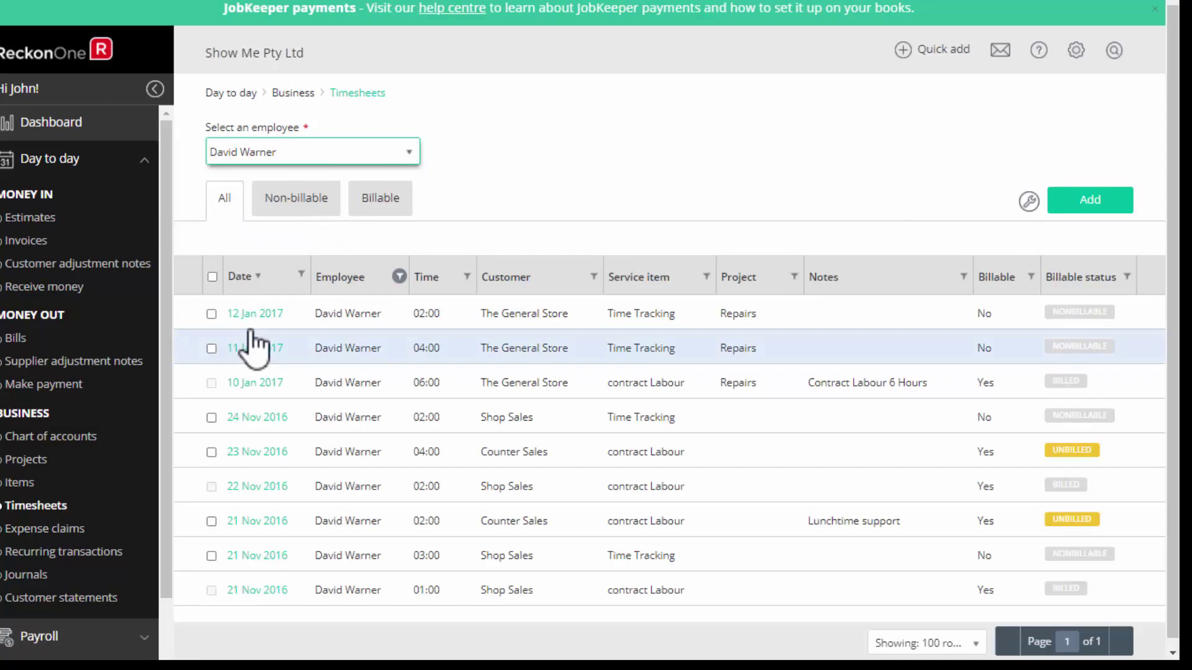
# Start a day-view timesheet dated 08/12/2020 with one blank row, then head to Expense claims.
pyautogui.click(1092, 204)
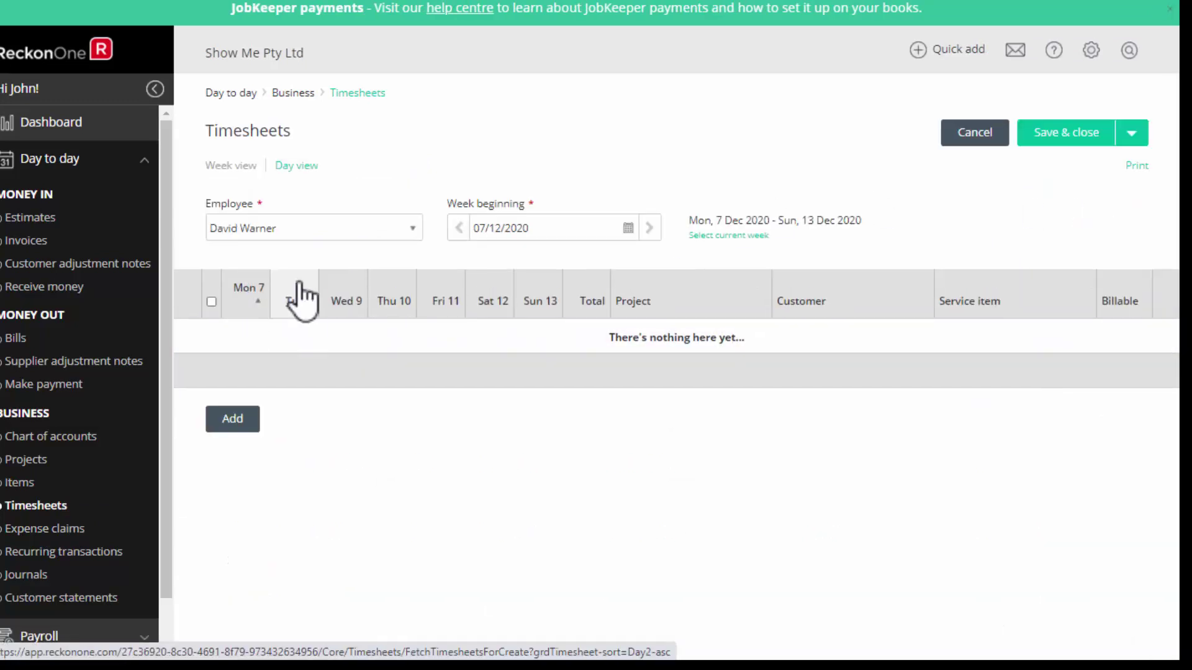
pyautogui.click(296, 166)
pyautogui.click(233, 404)
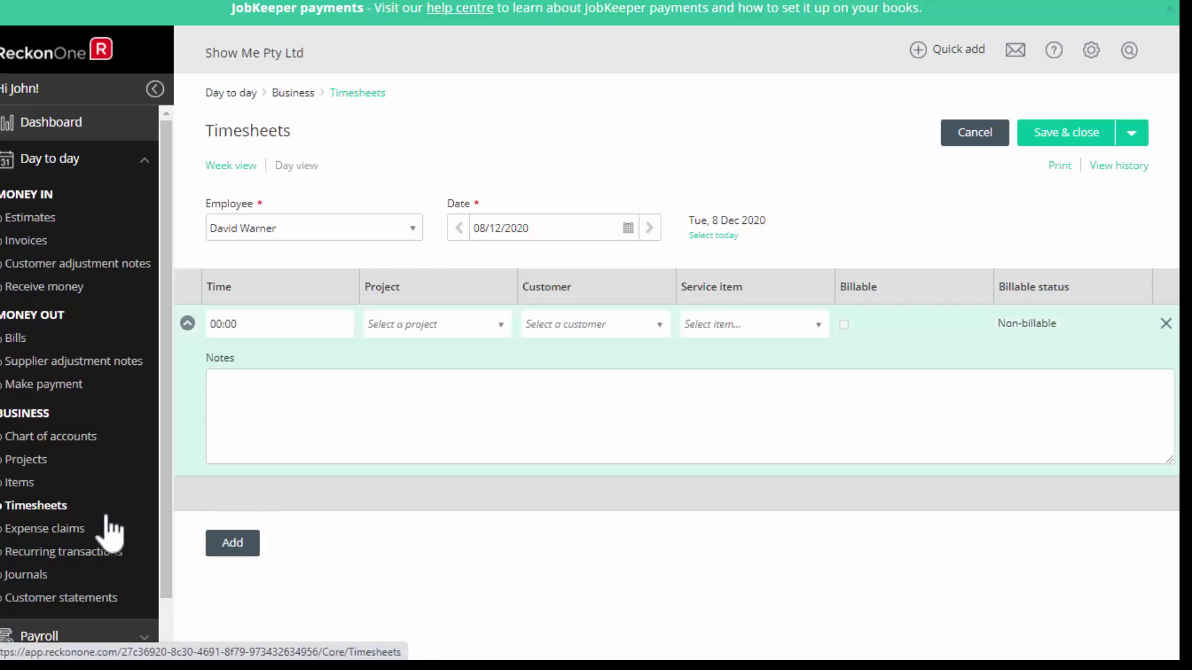
pyautogui.click(49, 534)
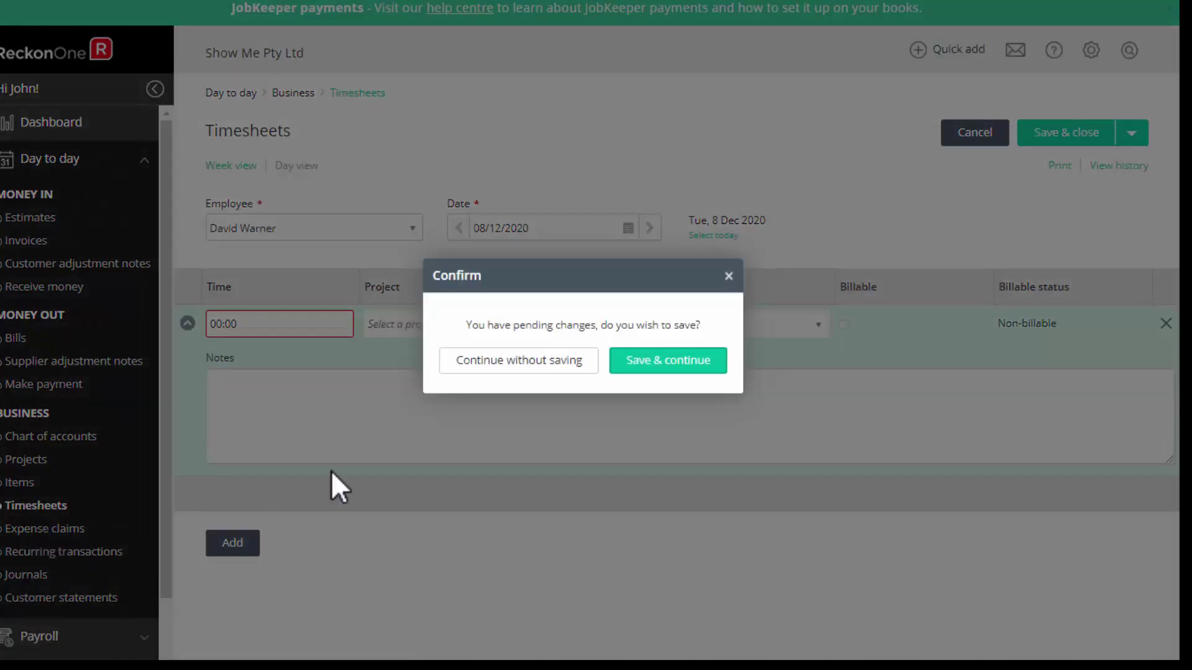
# Discard the timesheet, draft an expense claim for Jason with one item line, then discard it too.
pyautogui.click(520, 360)
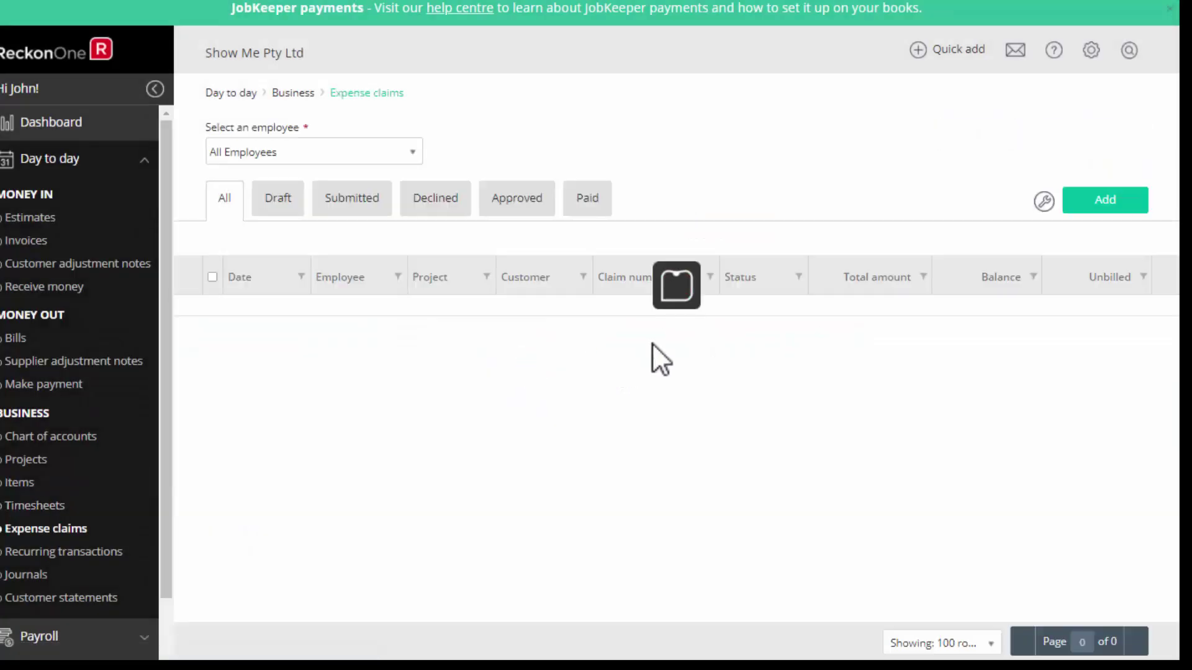
pyautogui.click(1105, 192)
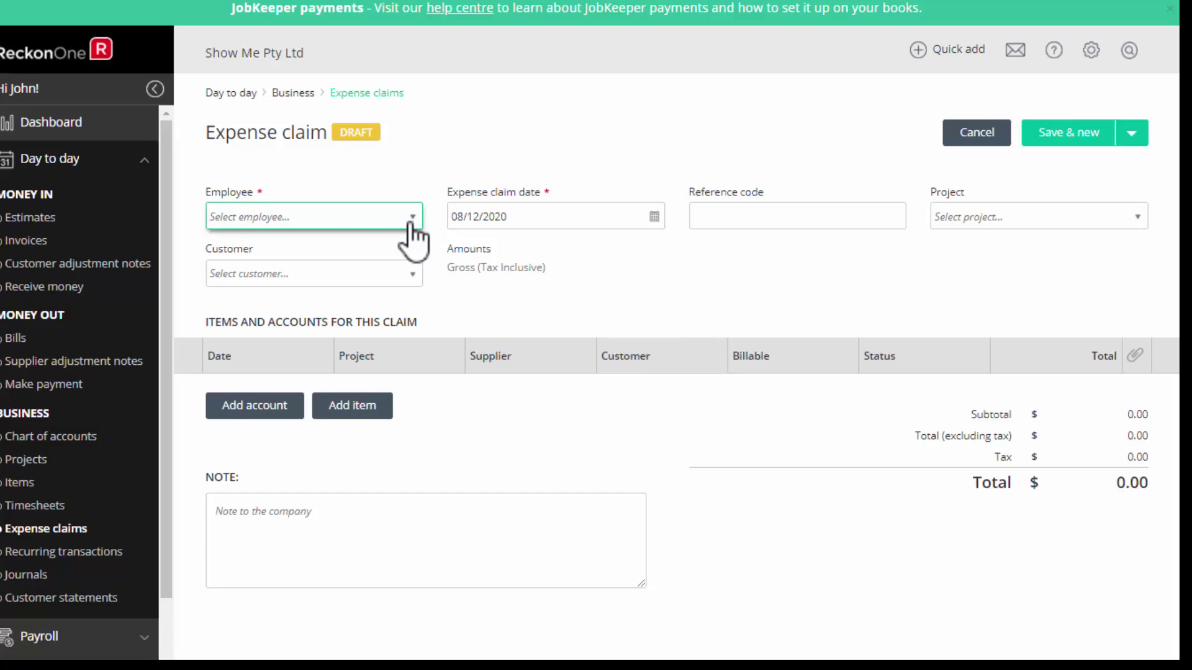
pyautogui.click(409, 226)
pyautogui.click(219, 338)
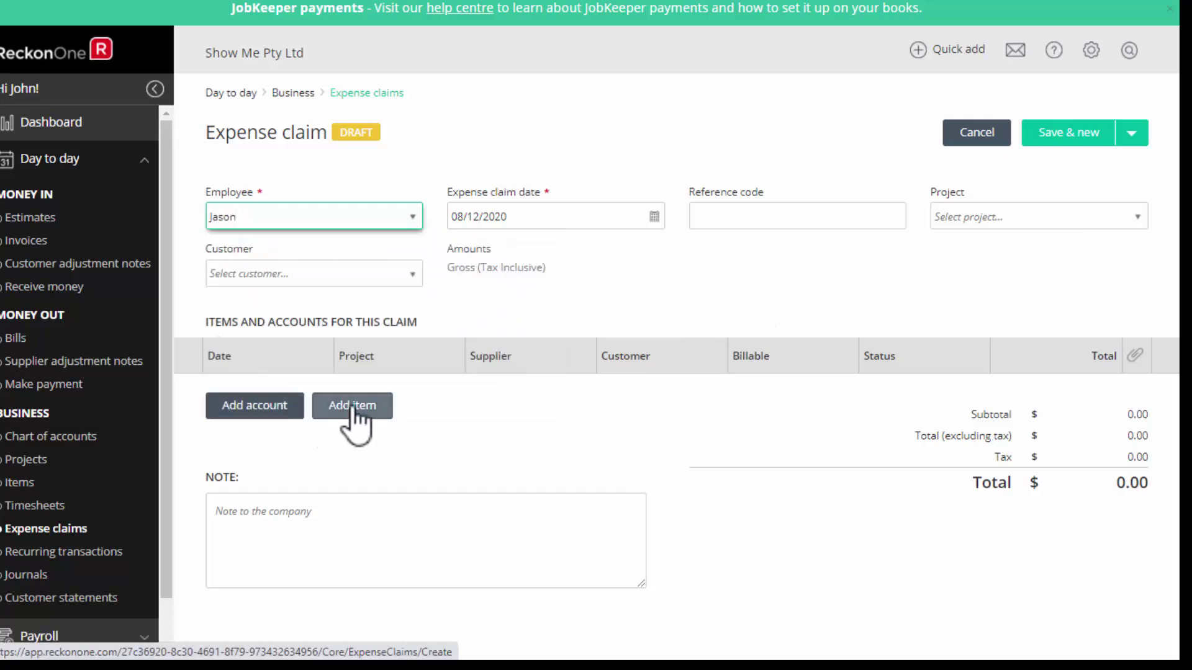
pyautogui.click(352, 407)
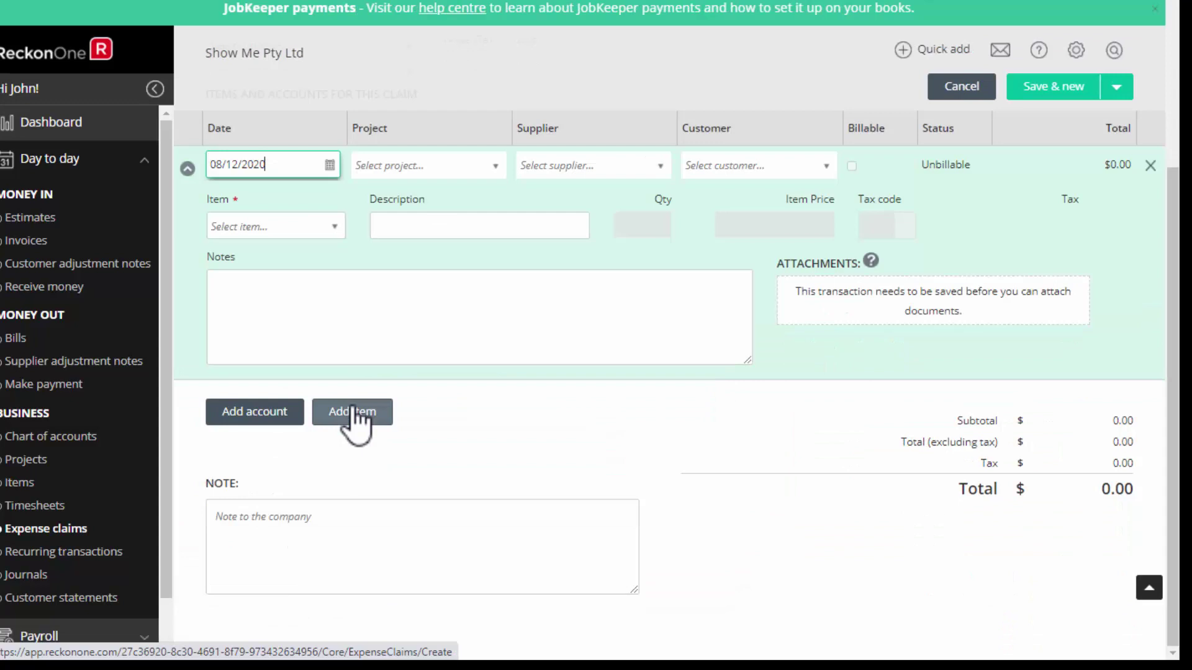
pyautogui.click(53, 128)
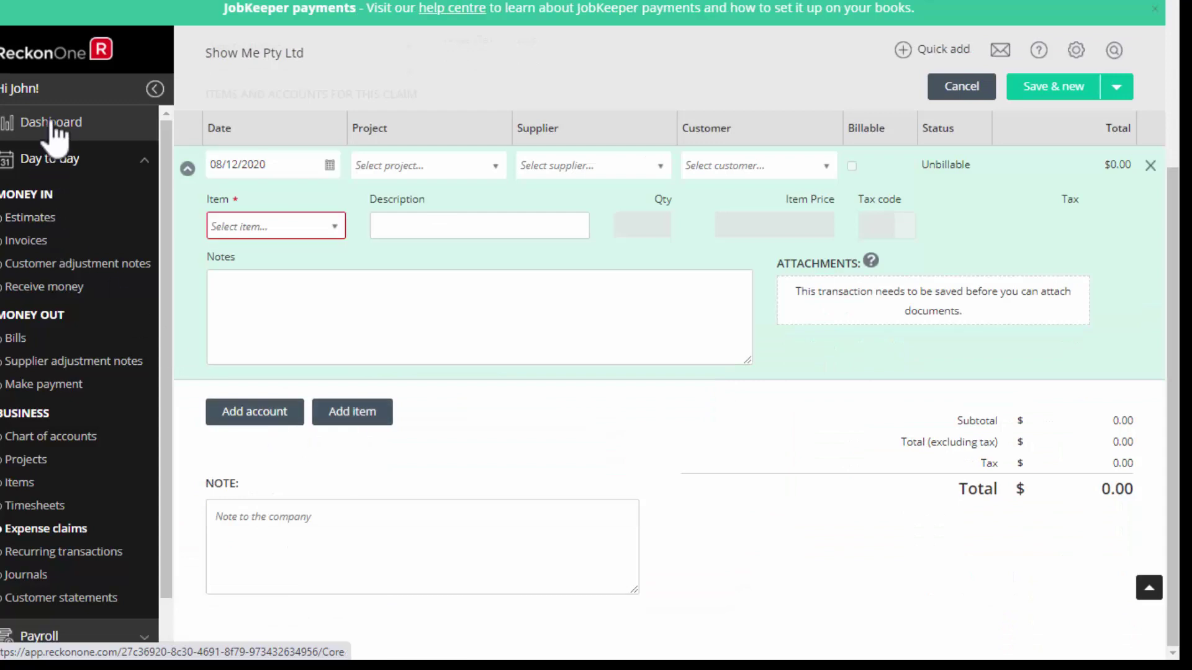
pyautogui.click(472, 351)
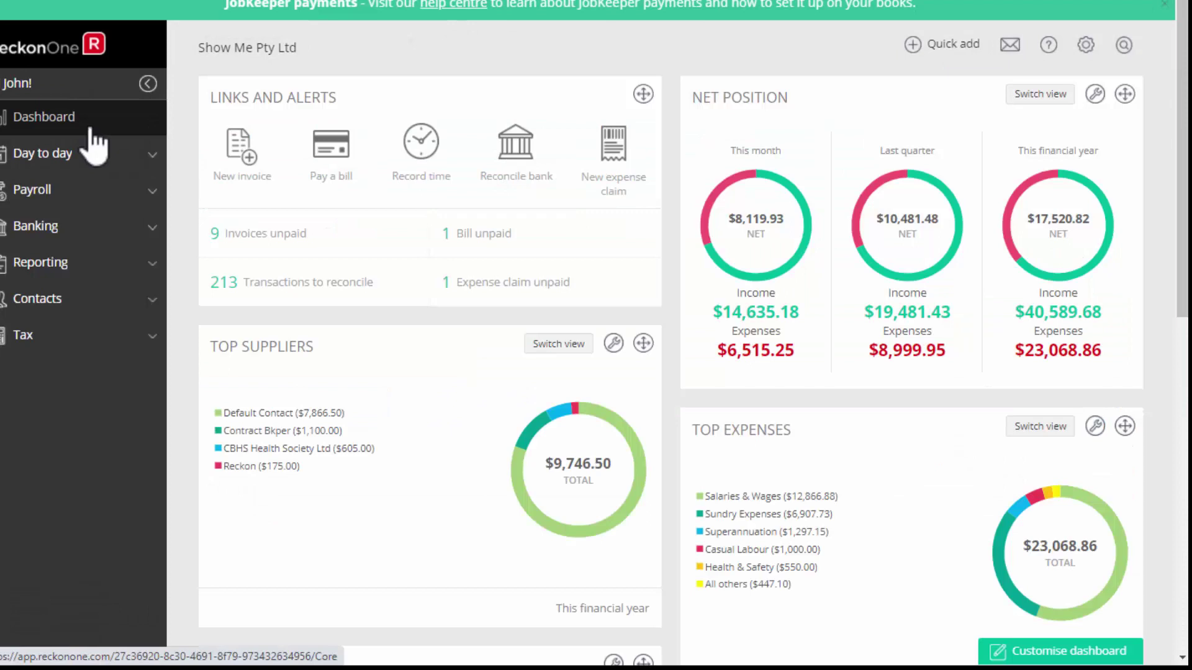
# Open the book's settings and go to the list of user roles.
pyautogui.click(1085, 45)
pyautogui.click(996, 120)
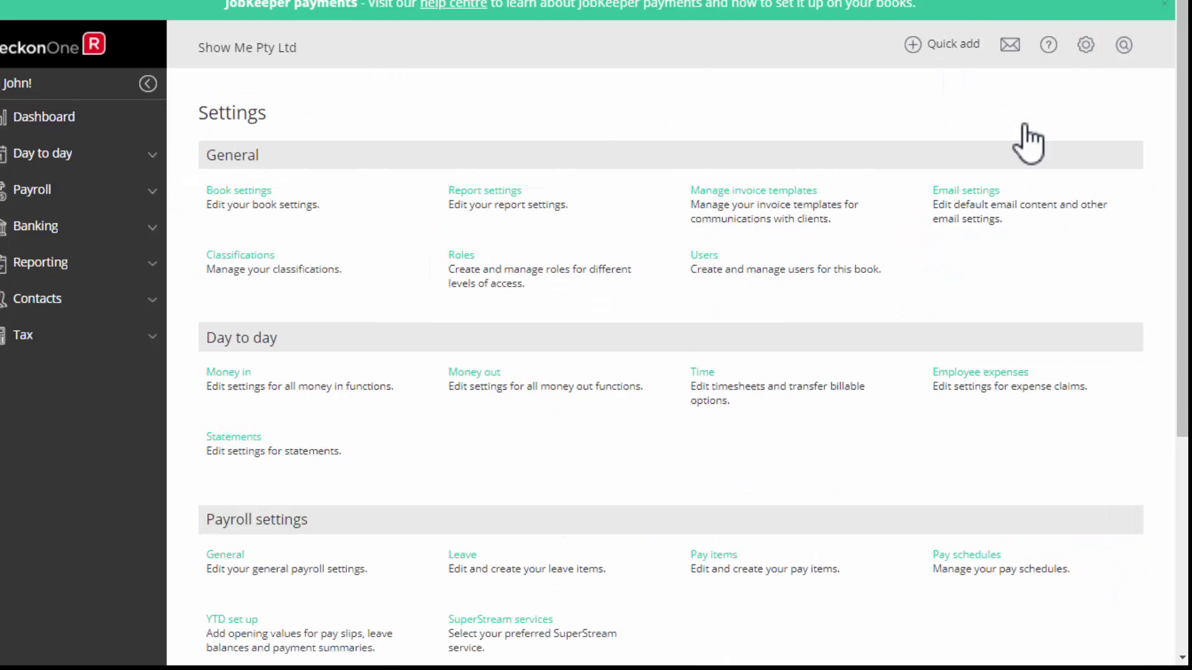
pyautogui.click(705, 256)
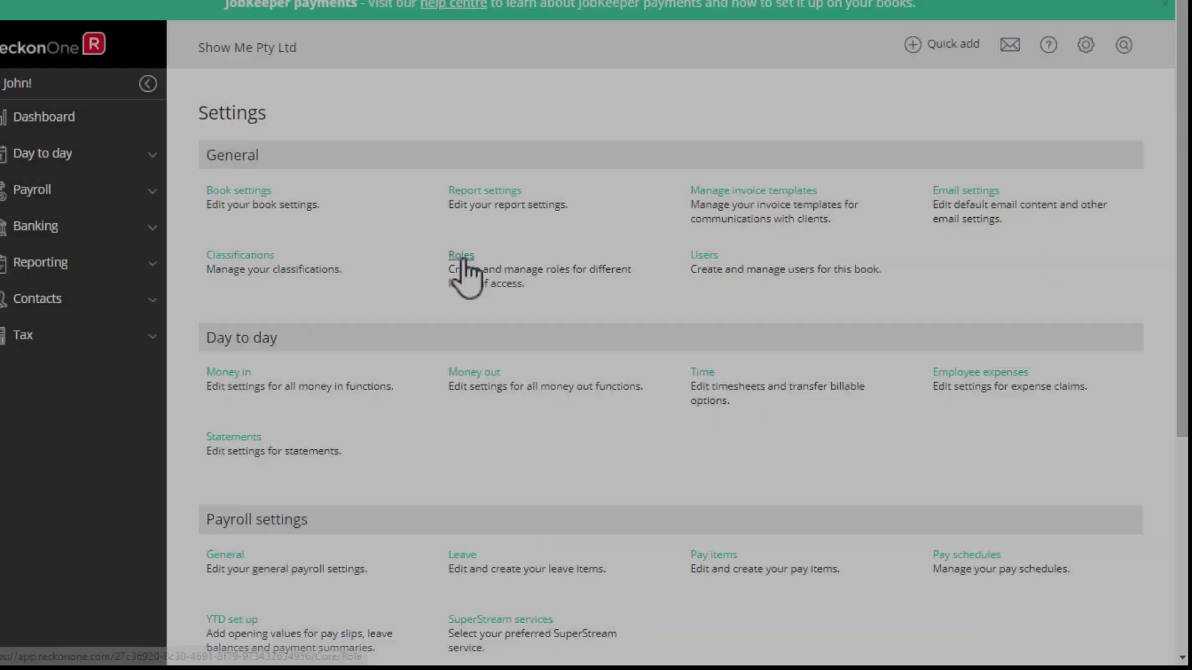
pyautogui.click(461, 255)
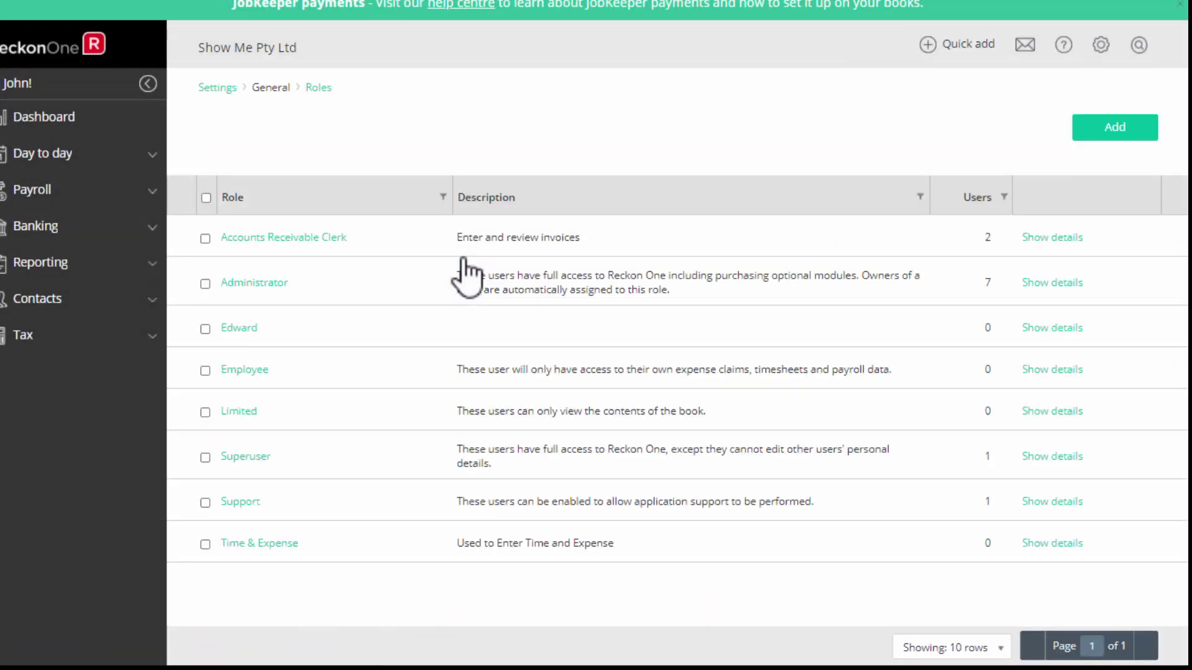
# Inspect the Administrator and Limited role permissions, then expand the Employee role's details.
pyautogui.click(1057, 283)
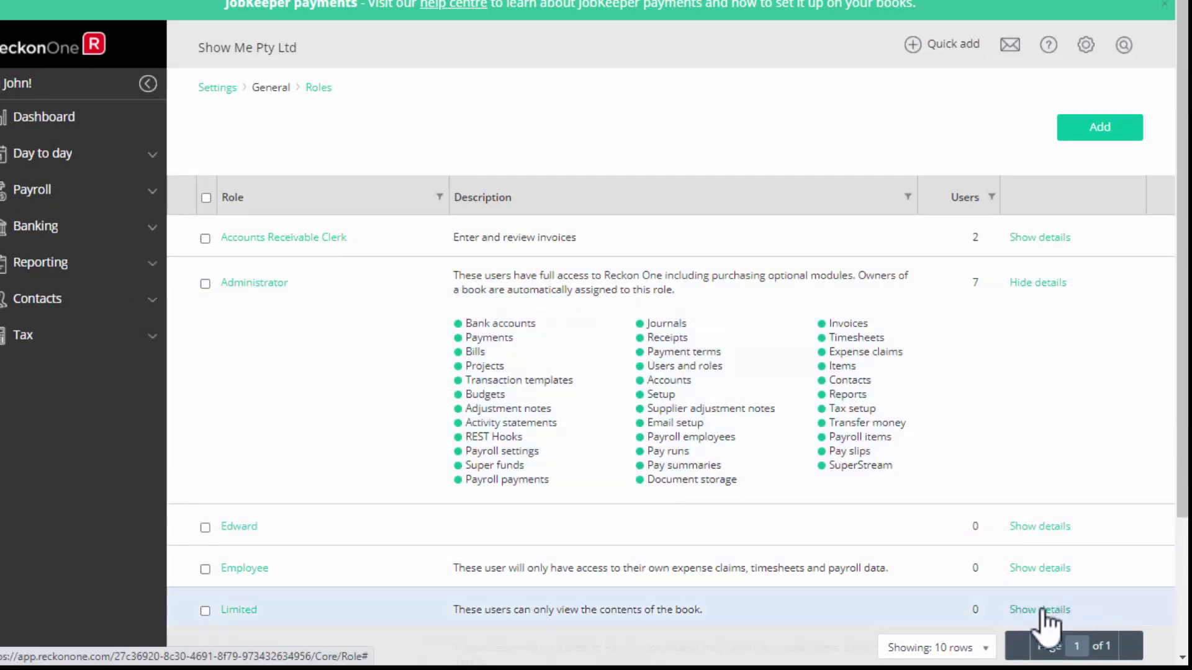
pyautogui.click(1036, 283)
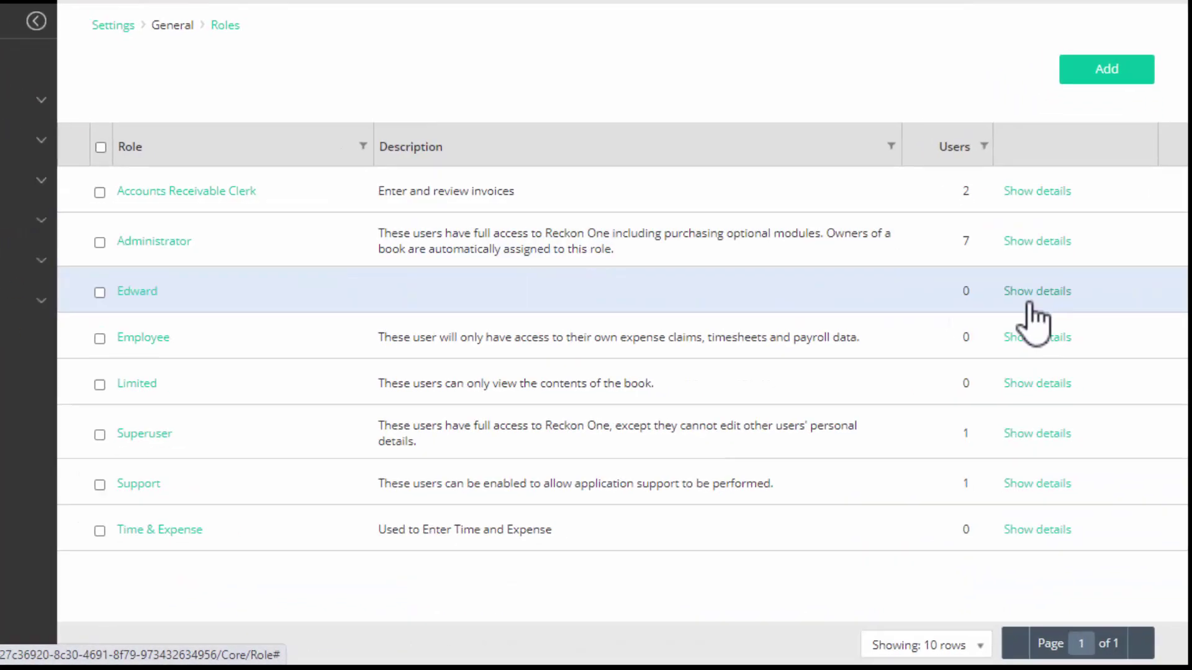
pyautogui.click(1036, 383)
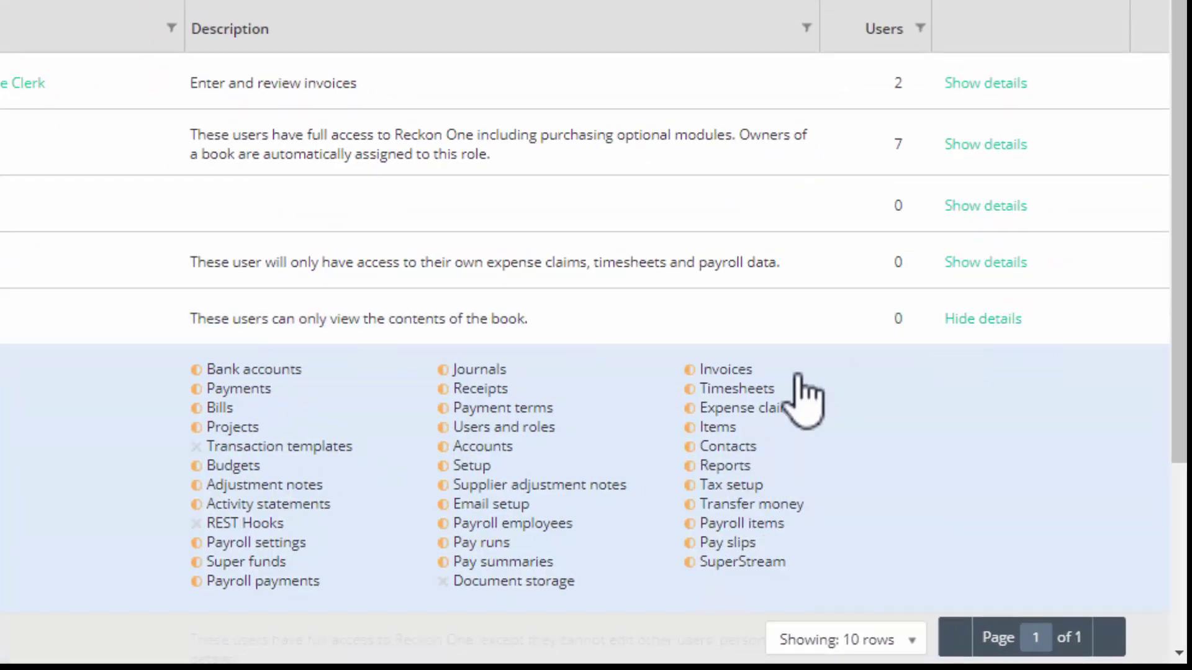
pyautogui.click(969, 320)
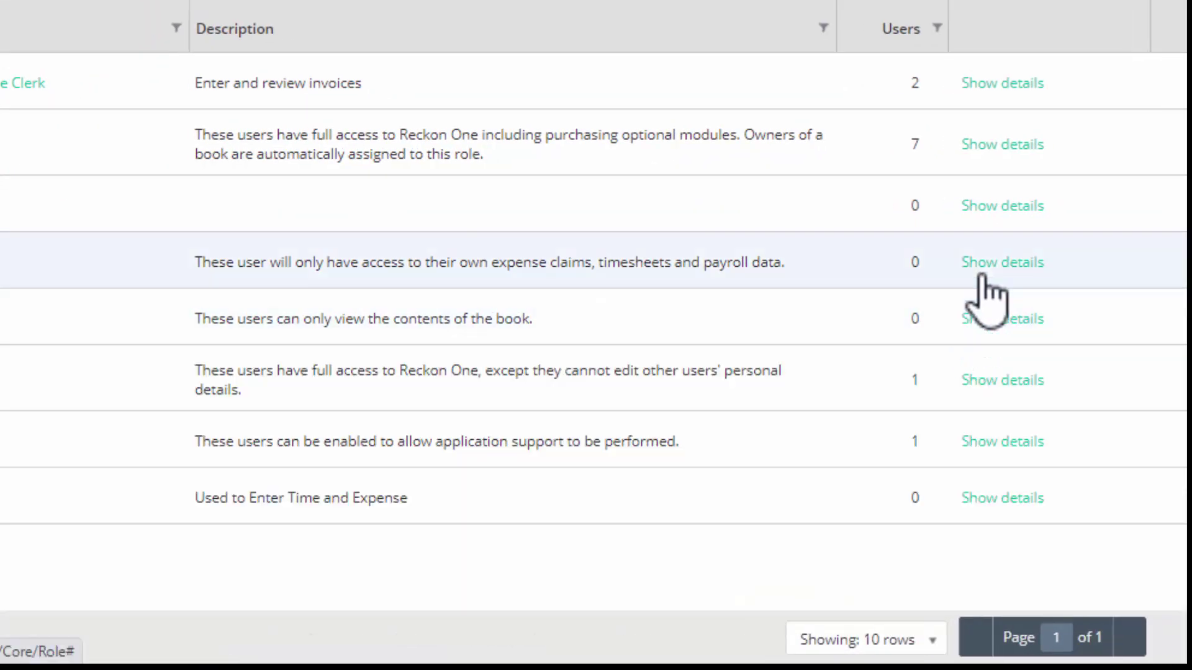
pyautogui.click(981, 263)
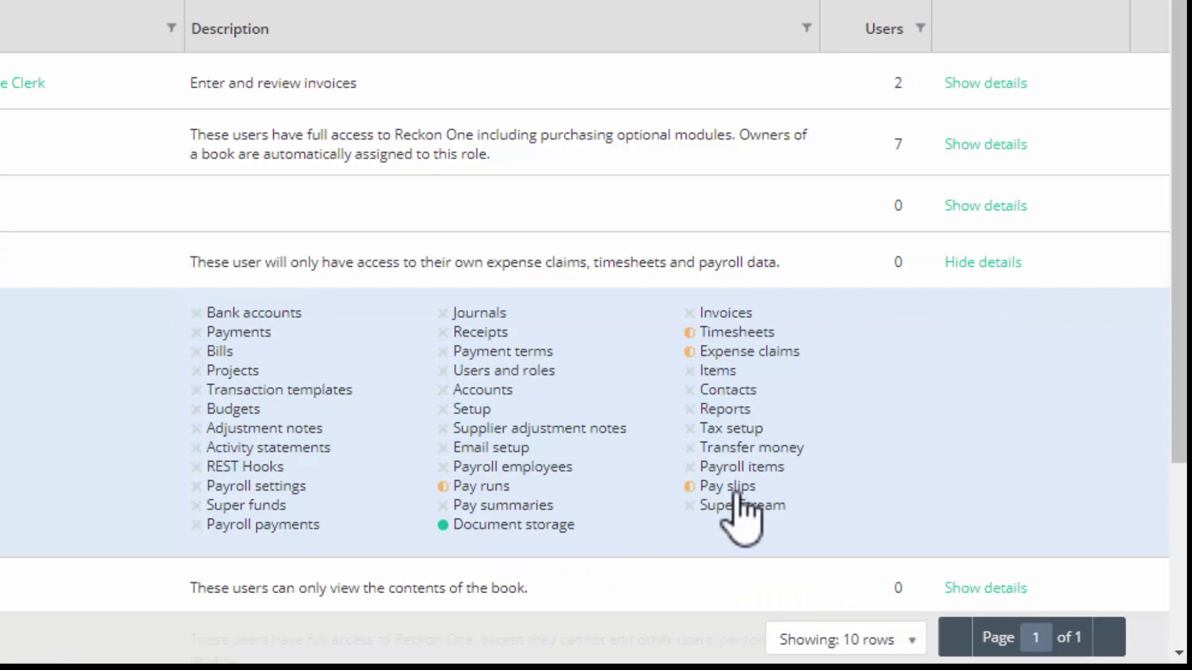
# Preview the Day to day permissions for a new role, cancel it, and return to the dashboard.
pyautogui.click(983, 262)
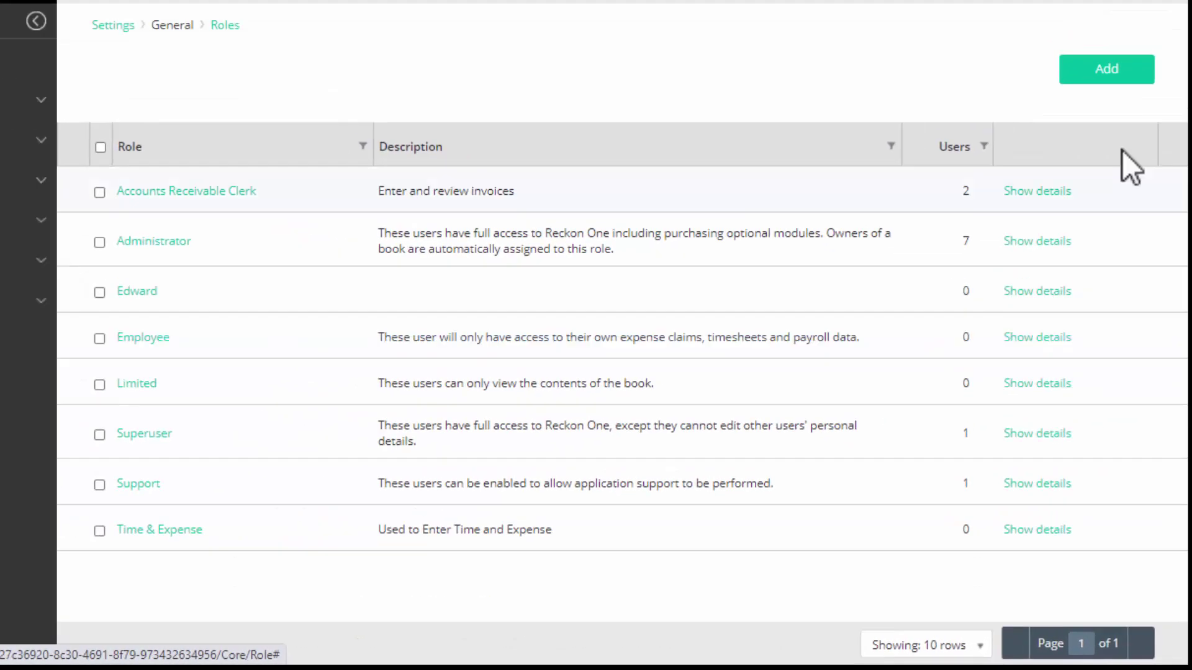
pyautogui.click(1107, 68)
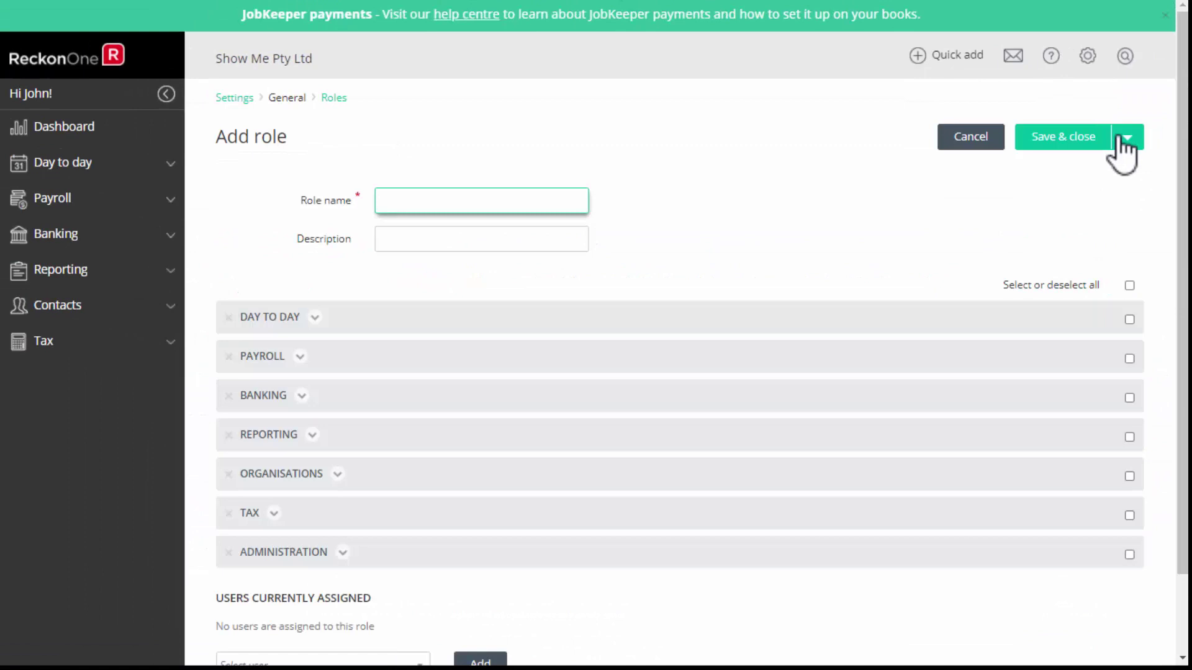
pyautogui.click(325, 318)
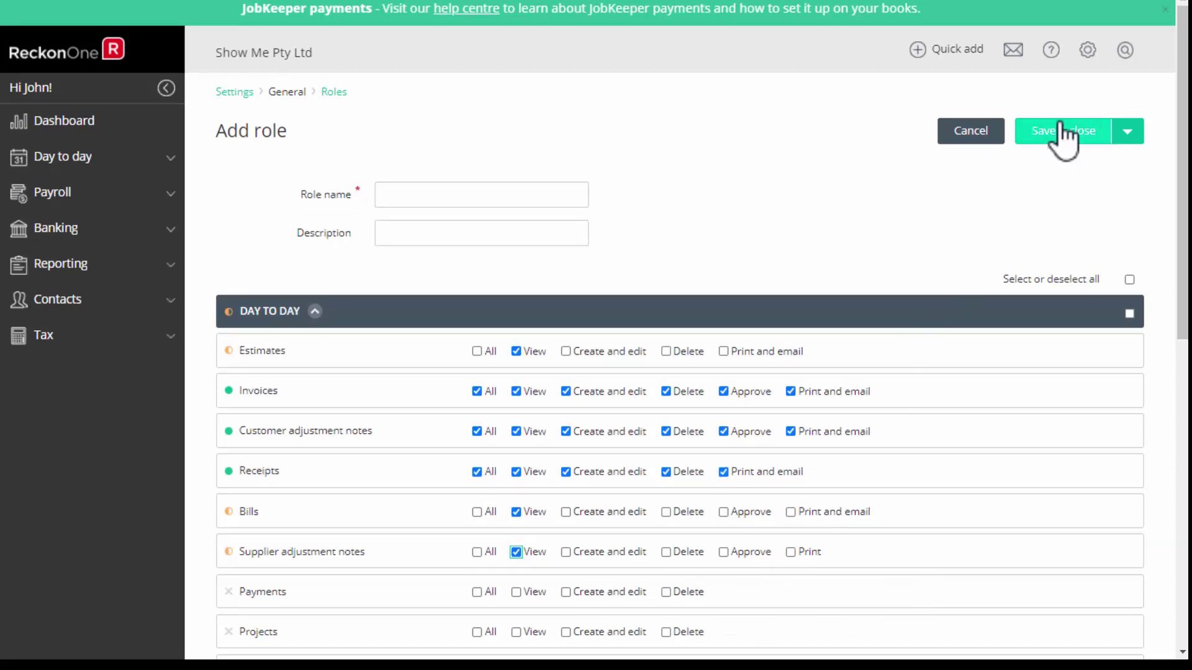
pyautogui.click(967, 131)
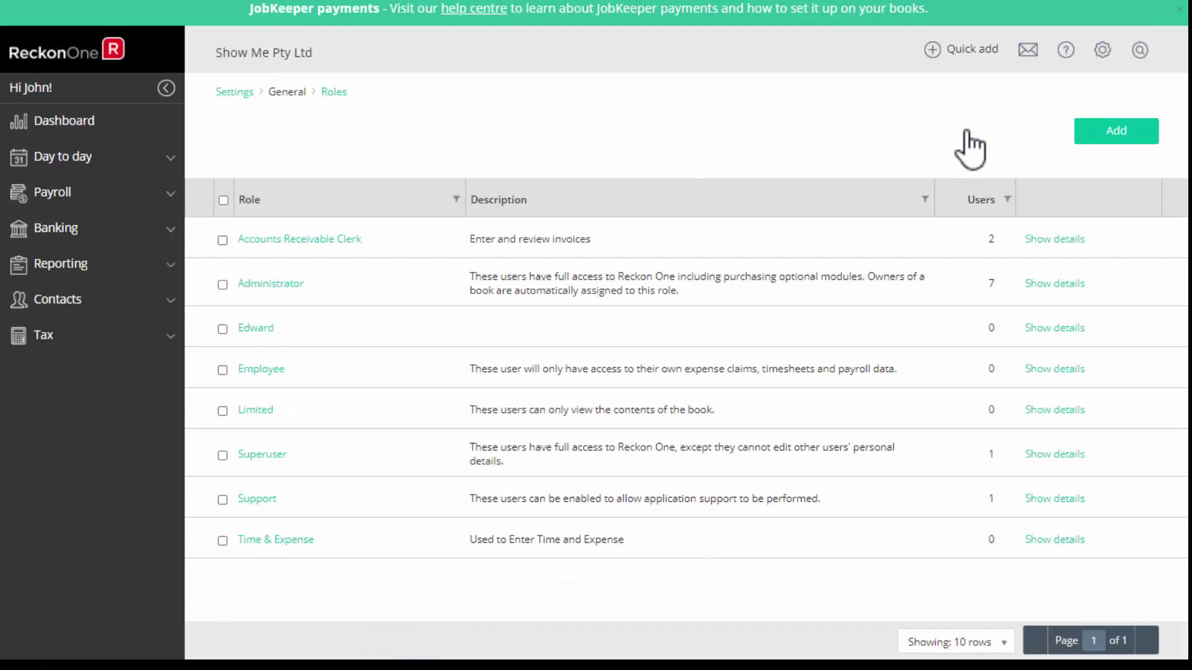
pyautogui.click(134, 125)
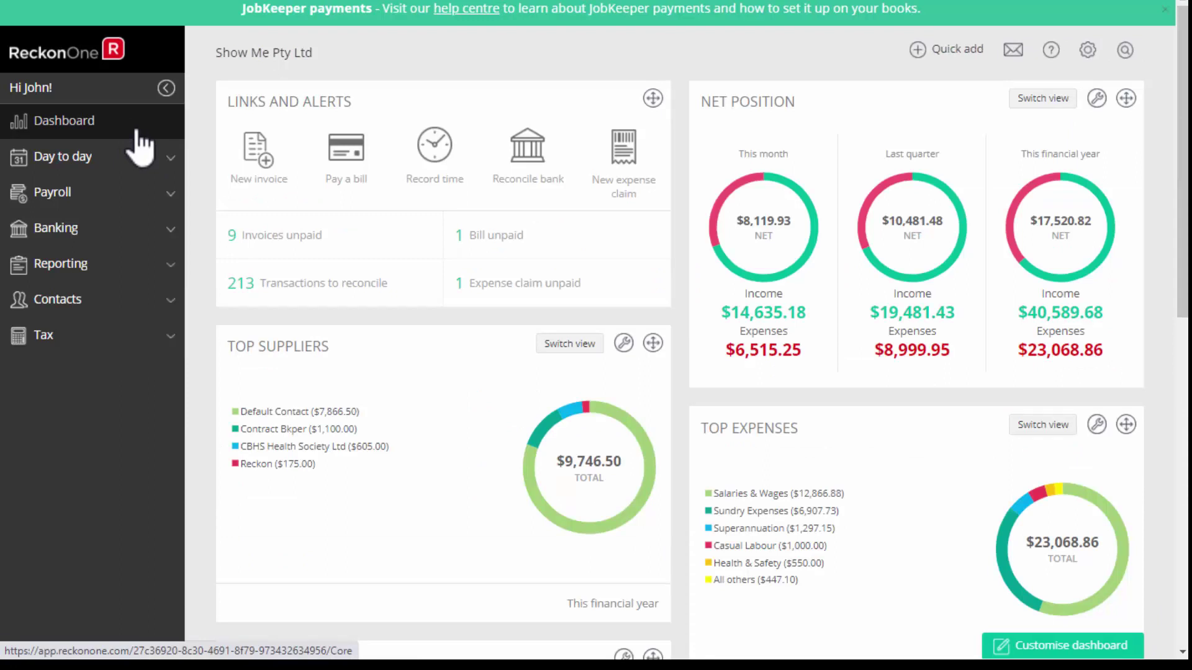
# Open the Reports centre and view the Payroll and Tax report categories.
pyautogui.click(111, 271)
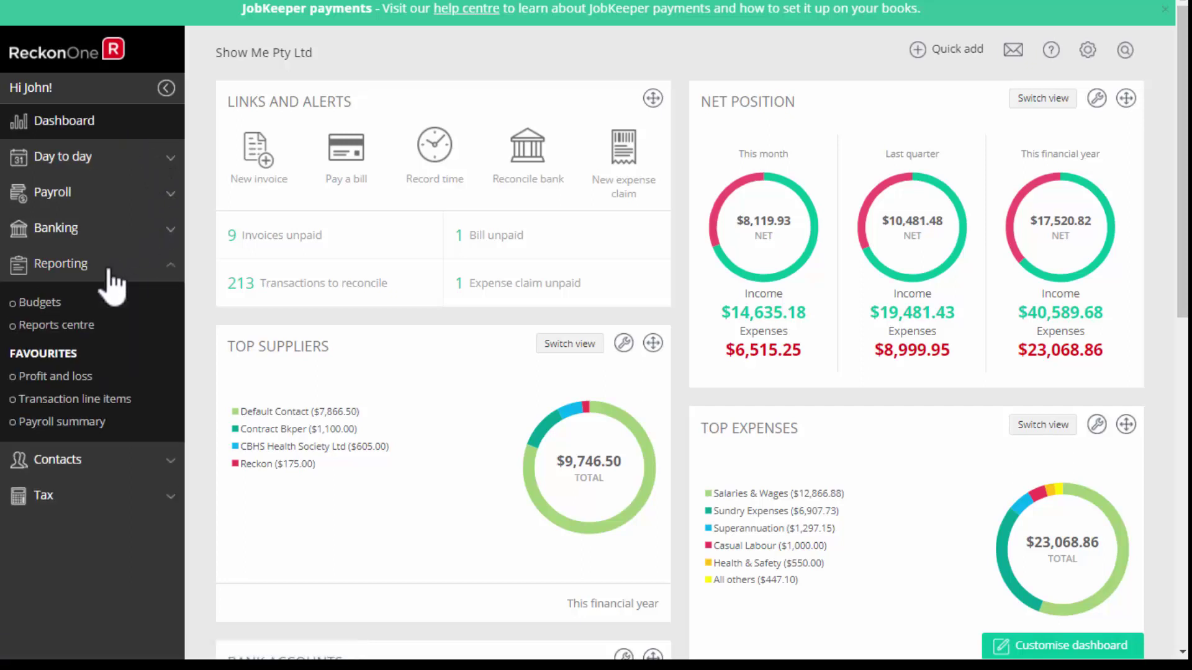
pyautogui.click(102, 330)
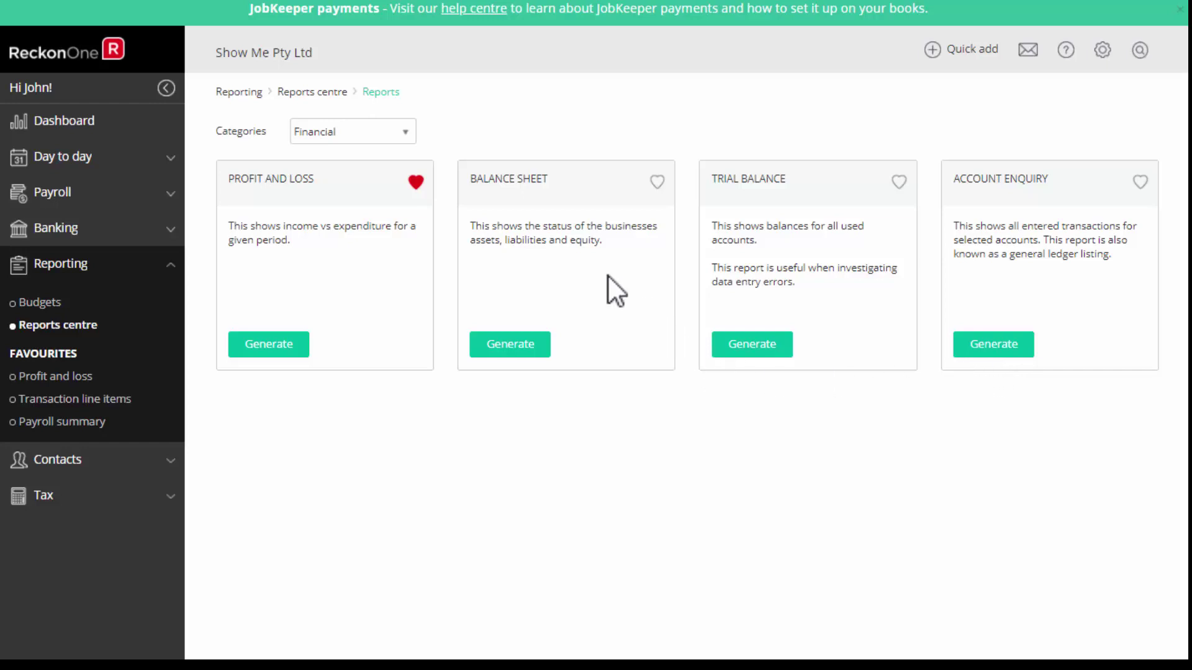
pyautogui.click(405, 133)
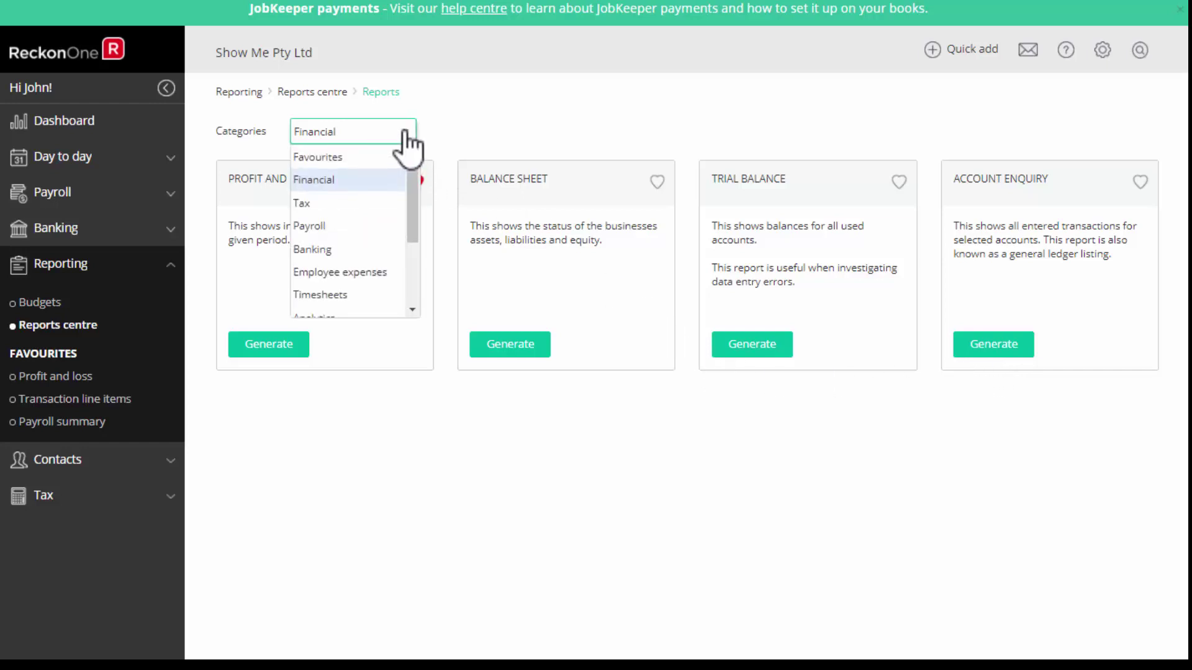
pyautogui.click(324, 226)
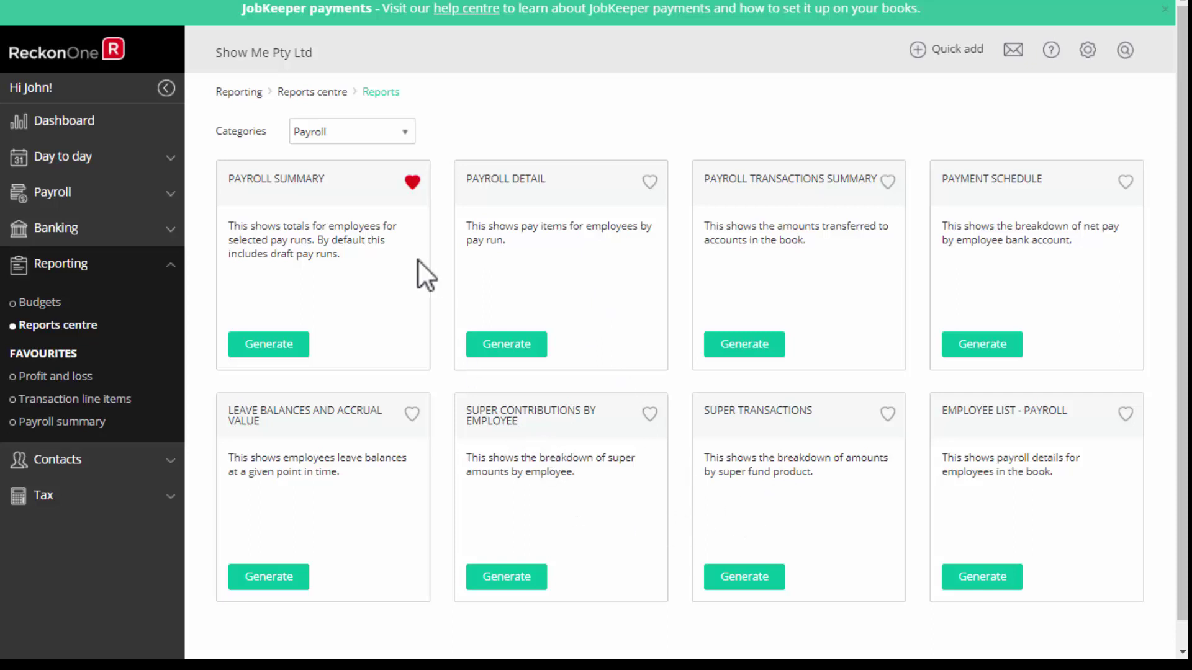
pyautogui.click(412, 138)
pyautogui.click(372, 208)
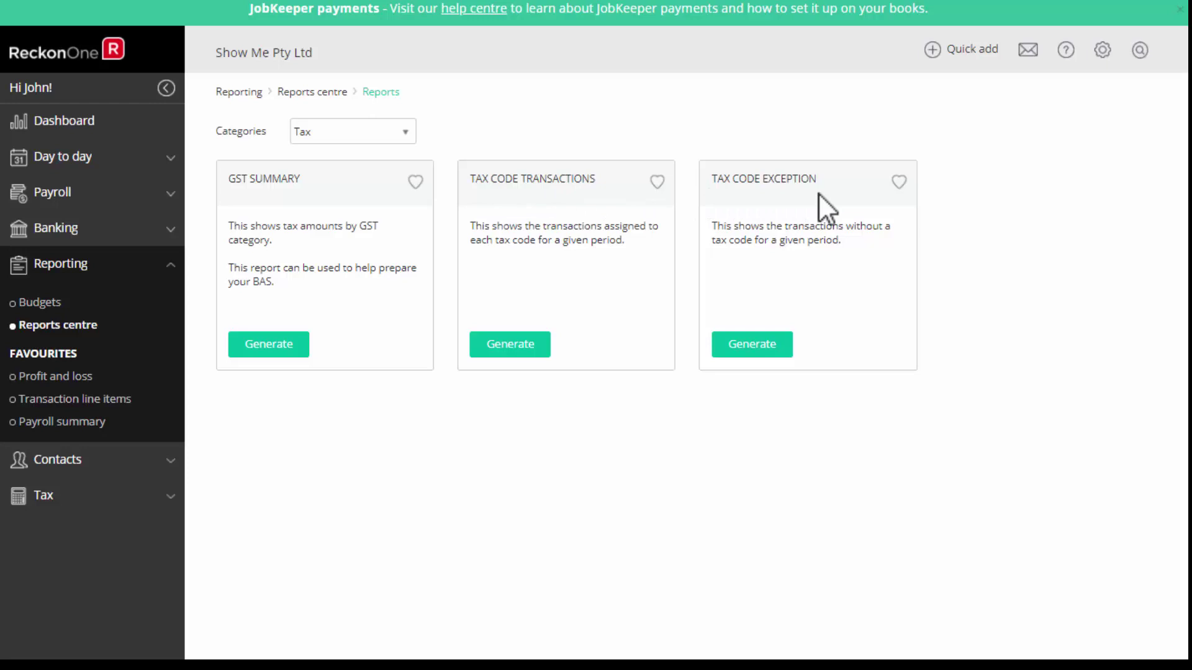
# Switch through the Customers and Analytics categories, ending on Advisor reports.
pyautogui.click(404, 137)
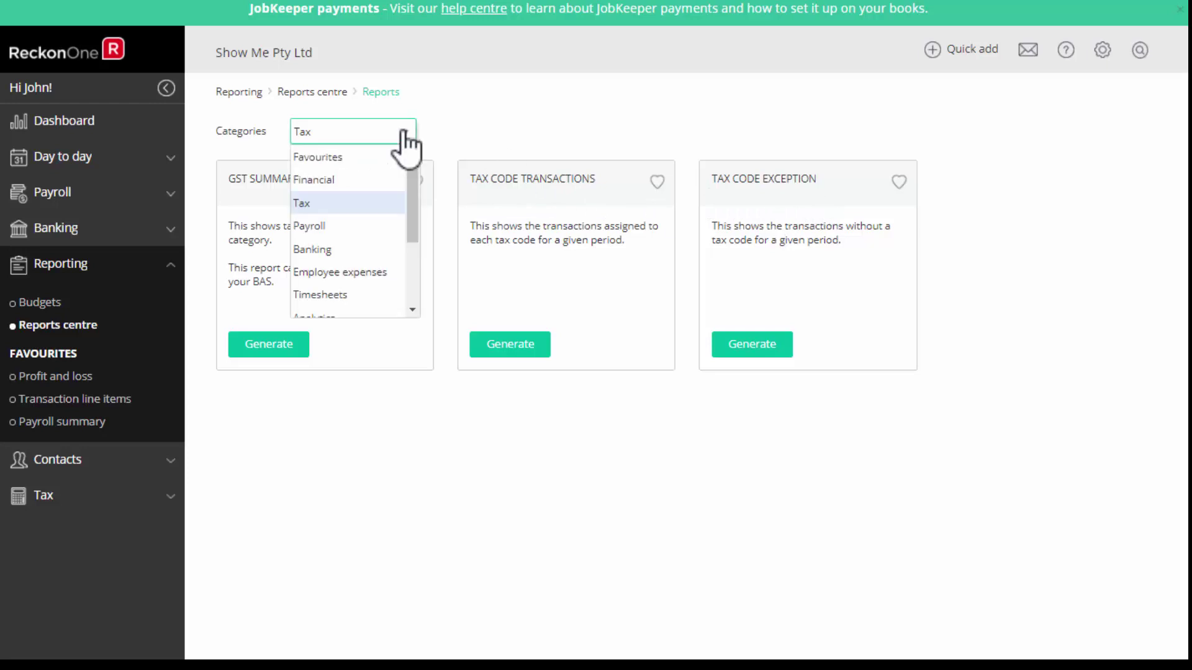
pyautogui.scroll(-3, 408, 251)
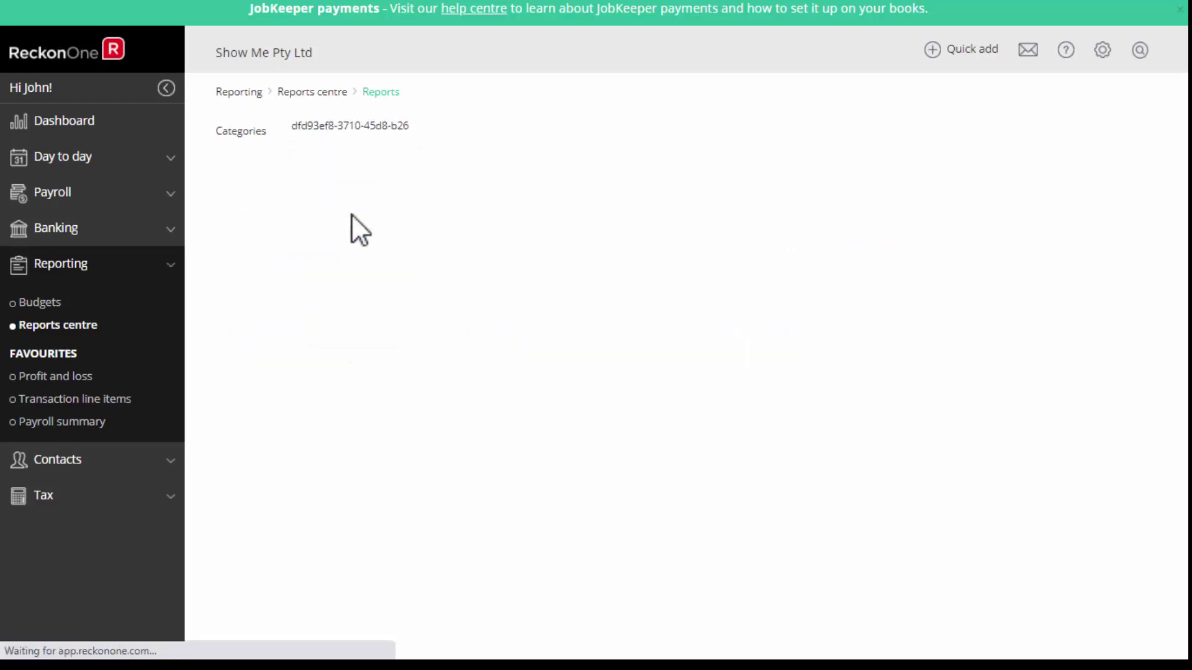
pyautogui.click(351, 214)
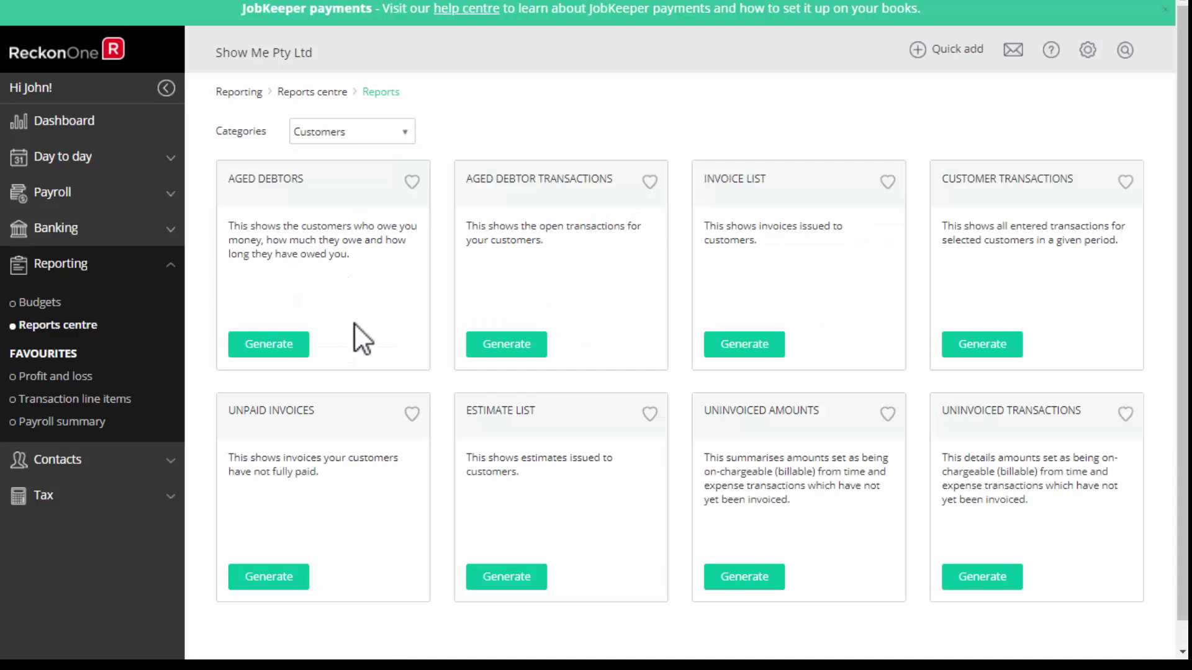
pyautogui.click(409, 135)
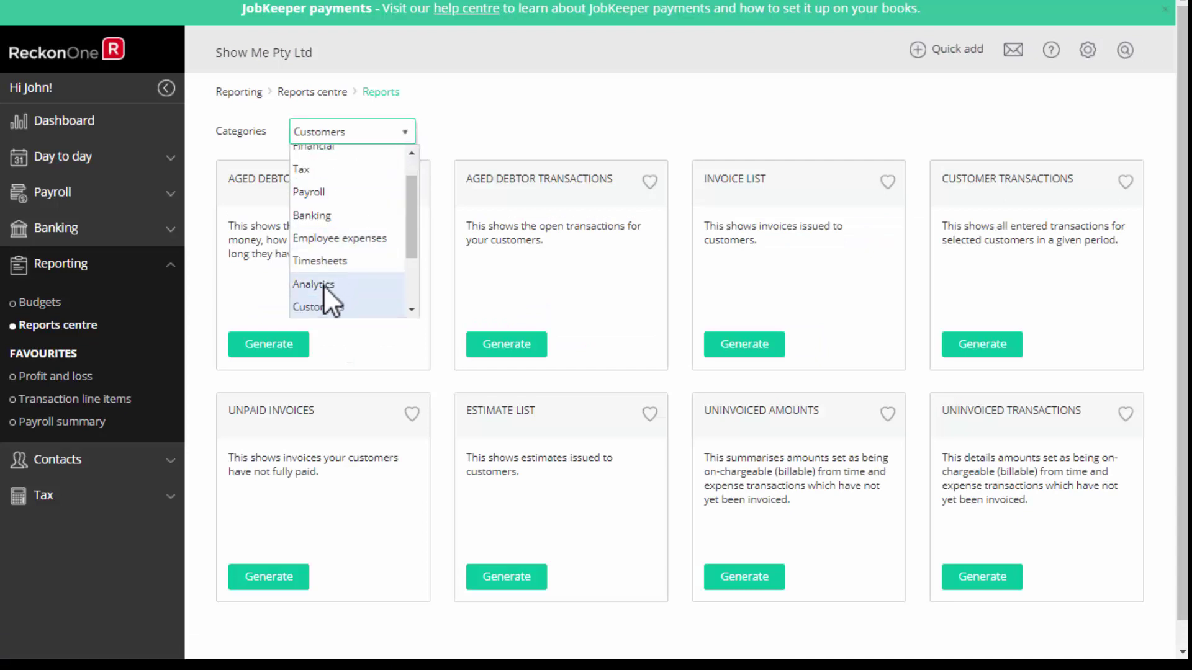
pyautogui.click(322, 285)
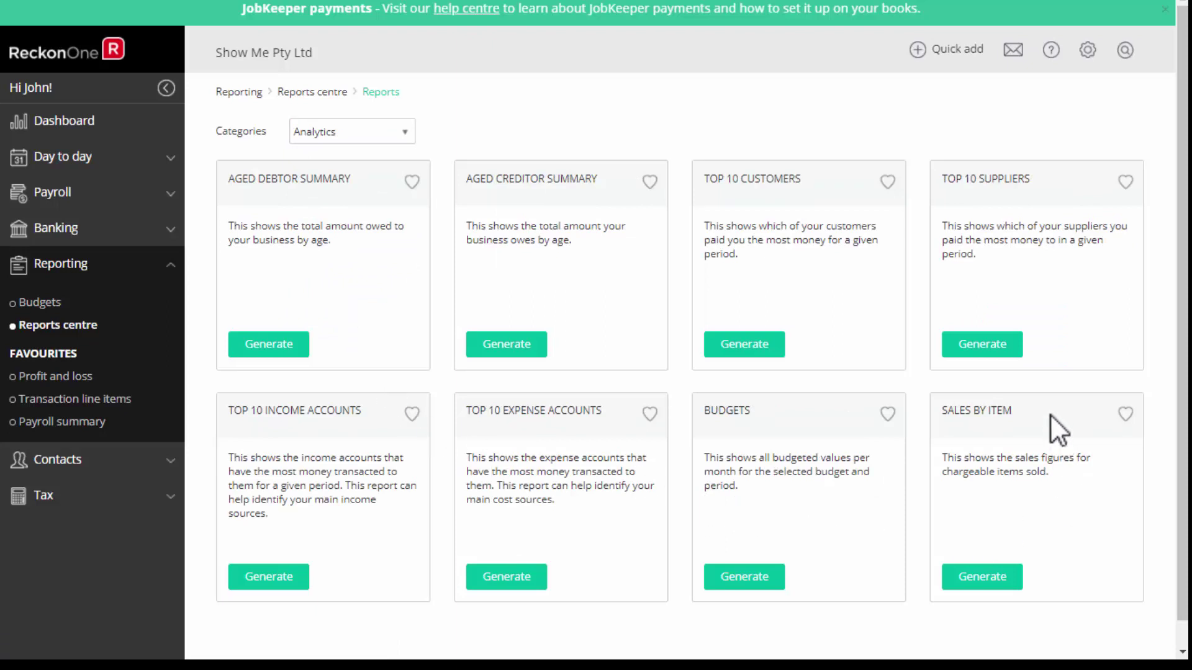
pyautogui.click(407, 132)
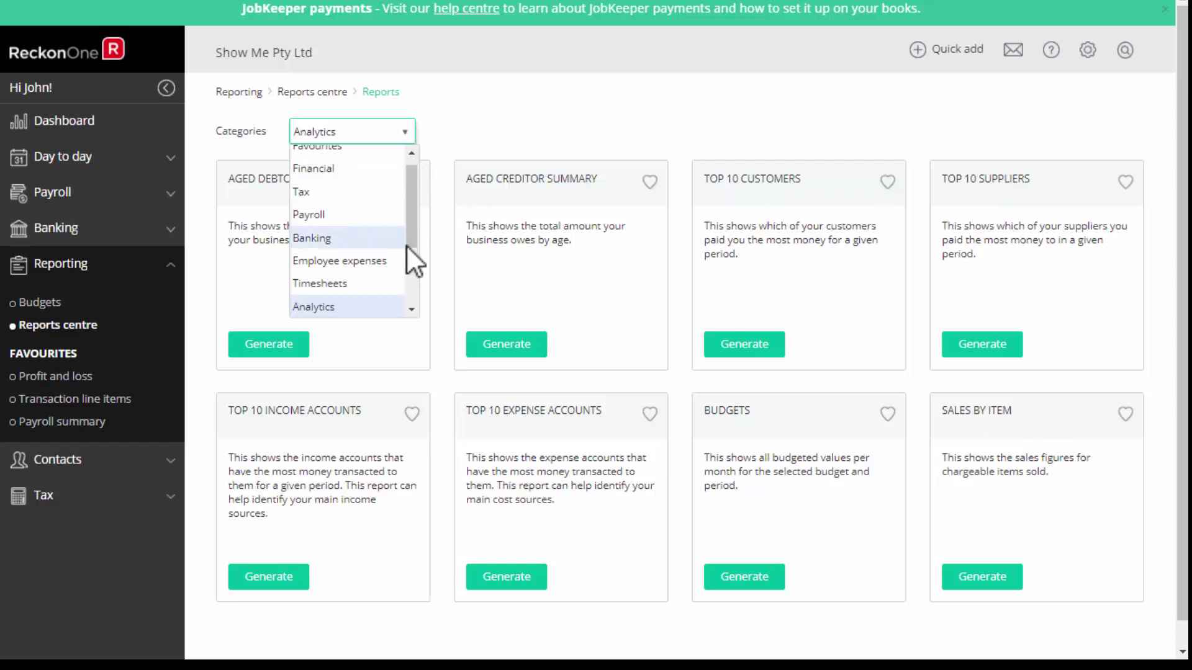
pyautogui.scroll(-3, 384, 273)
pyautogui.click(327, 263)
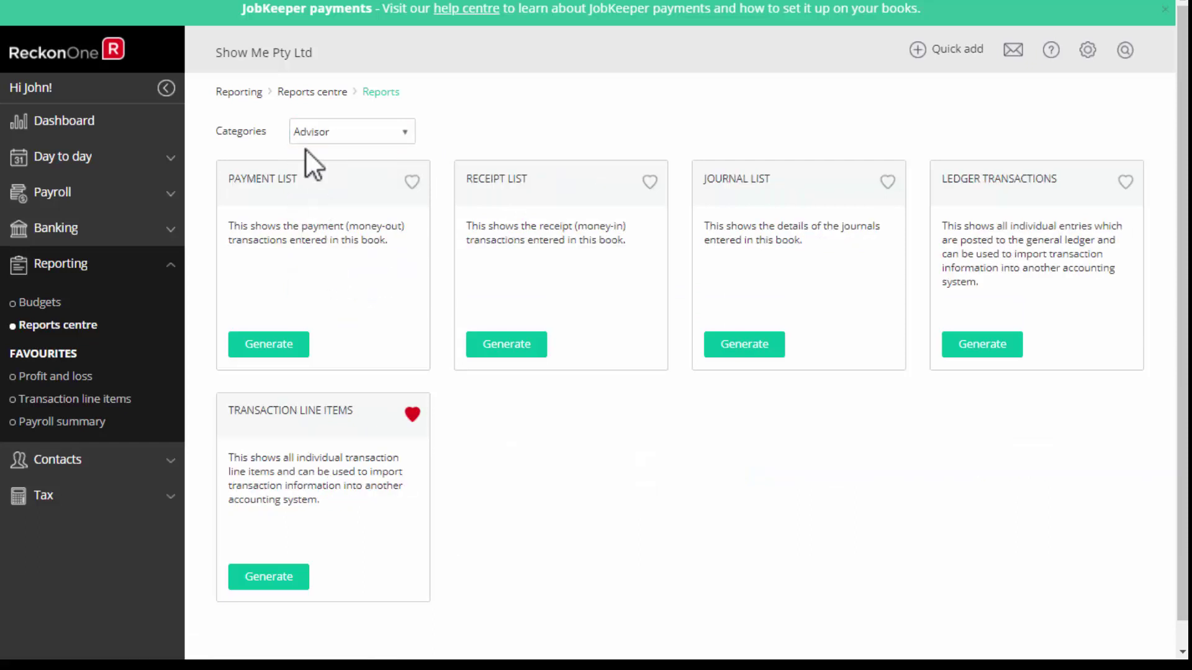
# Generate the Transaction line items report and export it to CSV, then open Budgets and Tax.
pyautogui.click(269, 578)
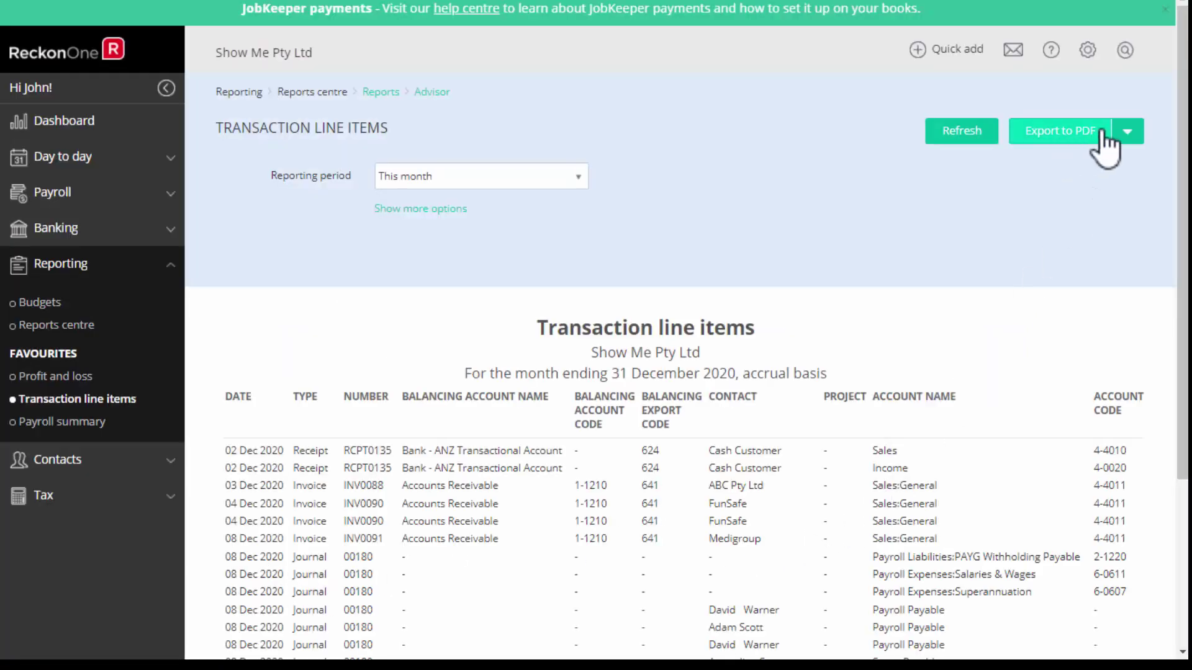
pyautogui.click(1127, 132)
pyautogui.click(1083, 159)
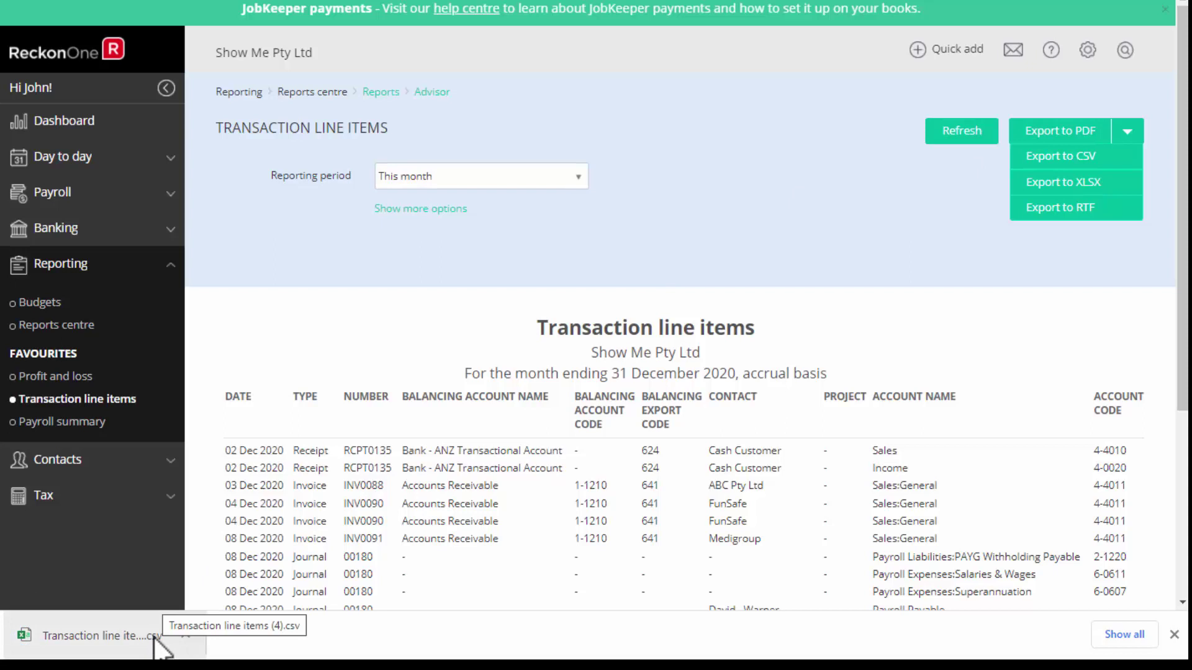
pyautogui.click(58, 310)
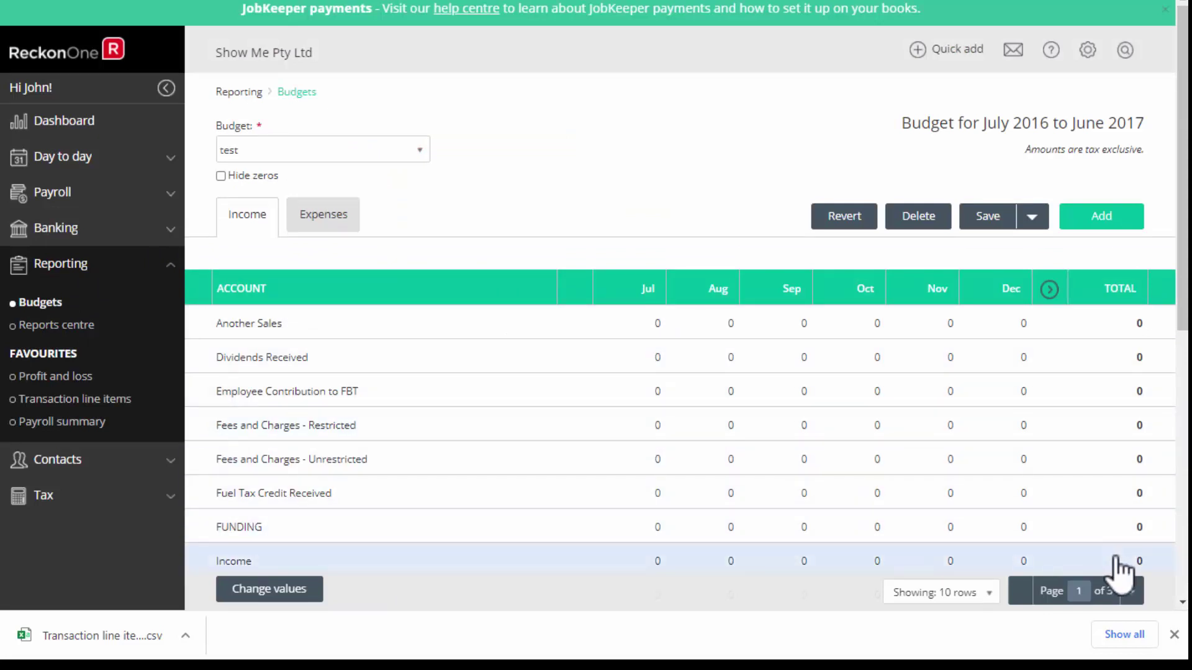
pyautogui.click(45, 499)
# Create a draft BAS for Quarter 1, July to September 2020.
pyautogui.click(28, 374)
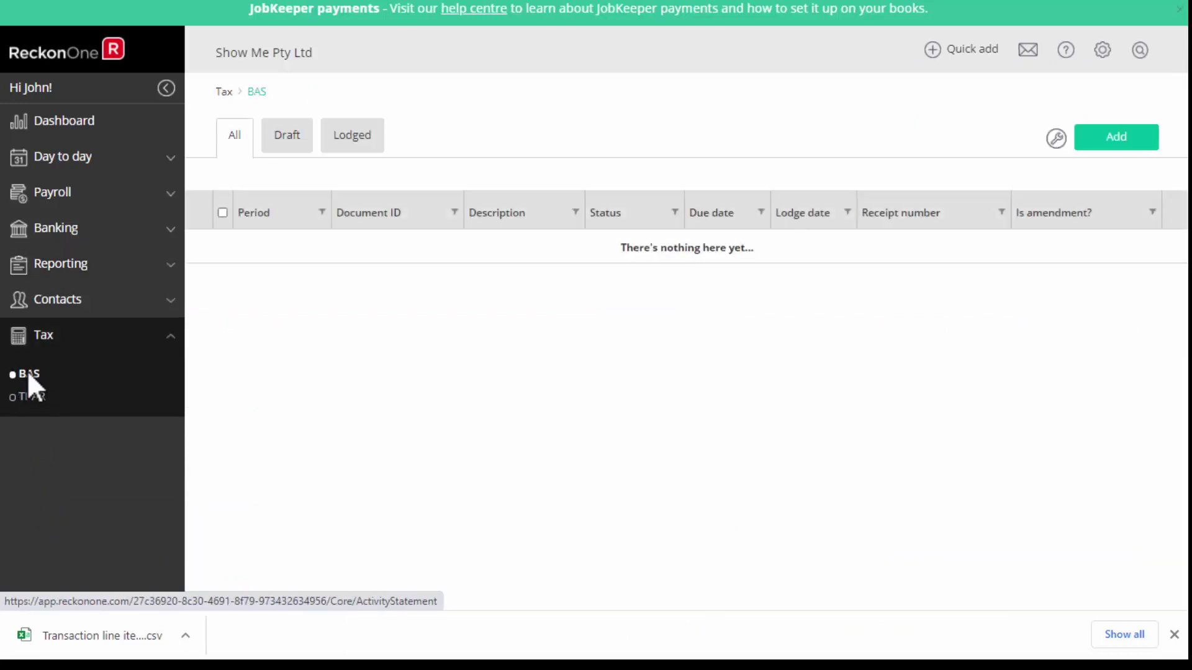
pyautogui.click(1114, 133)
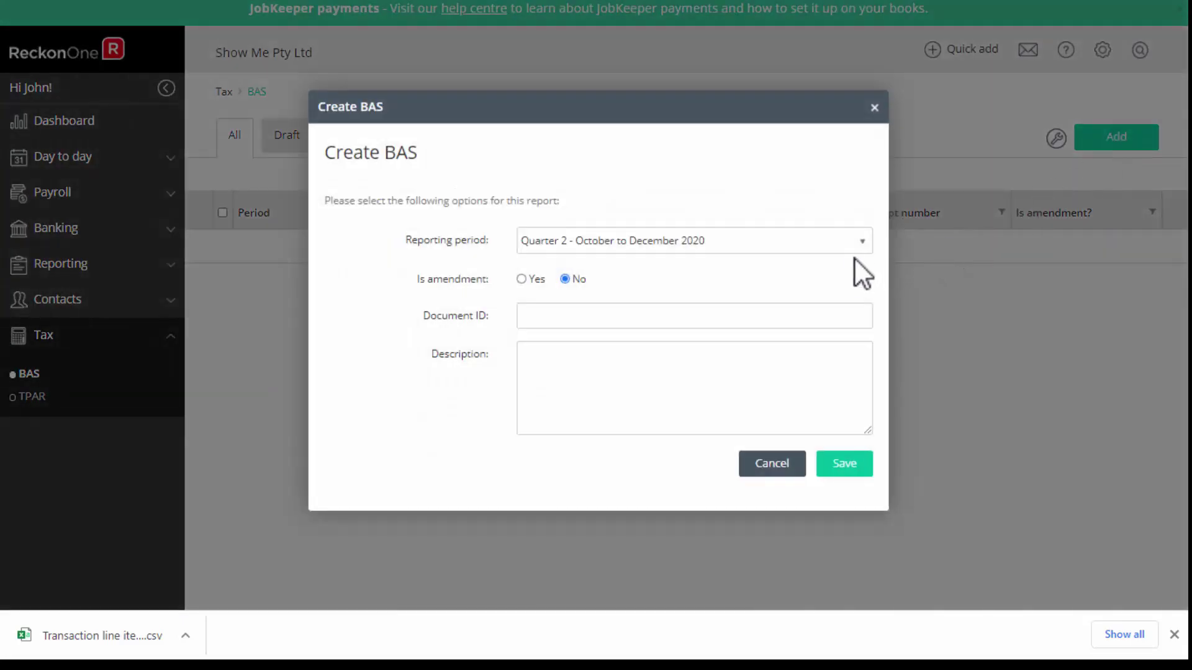
pyautogui.click(860, 255)
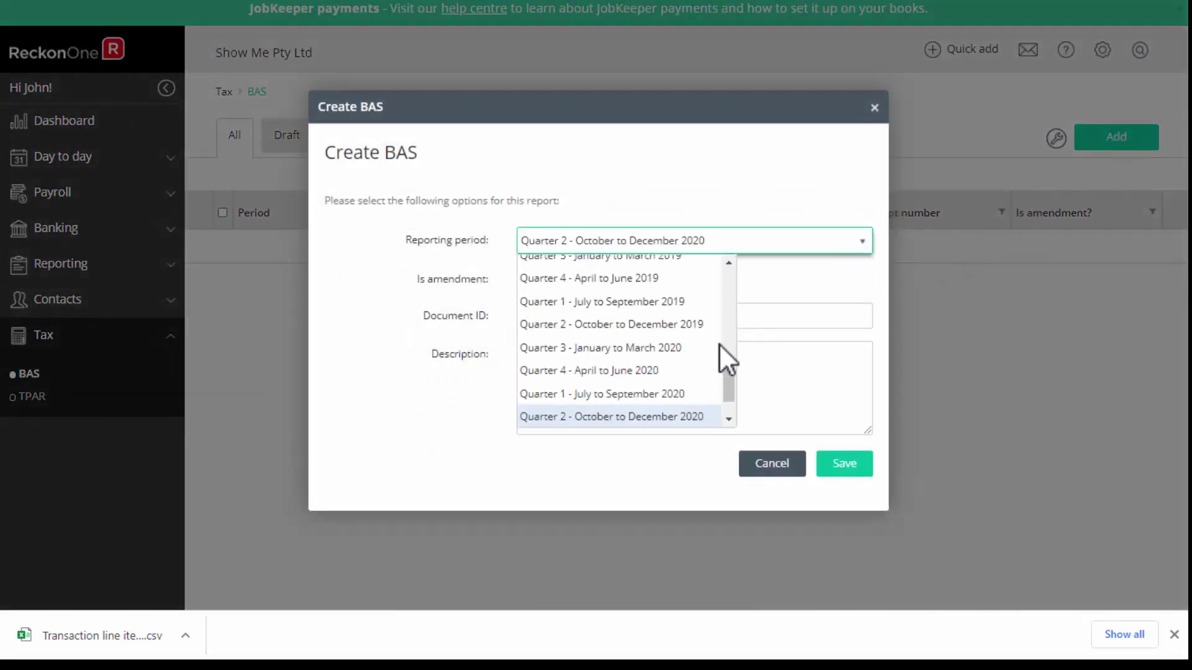
pyautogui.click(619, 396)
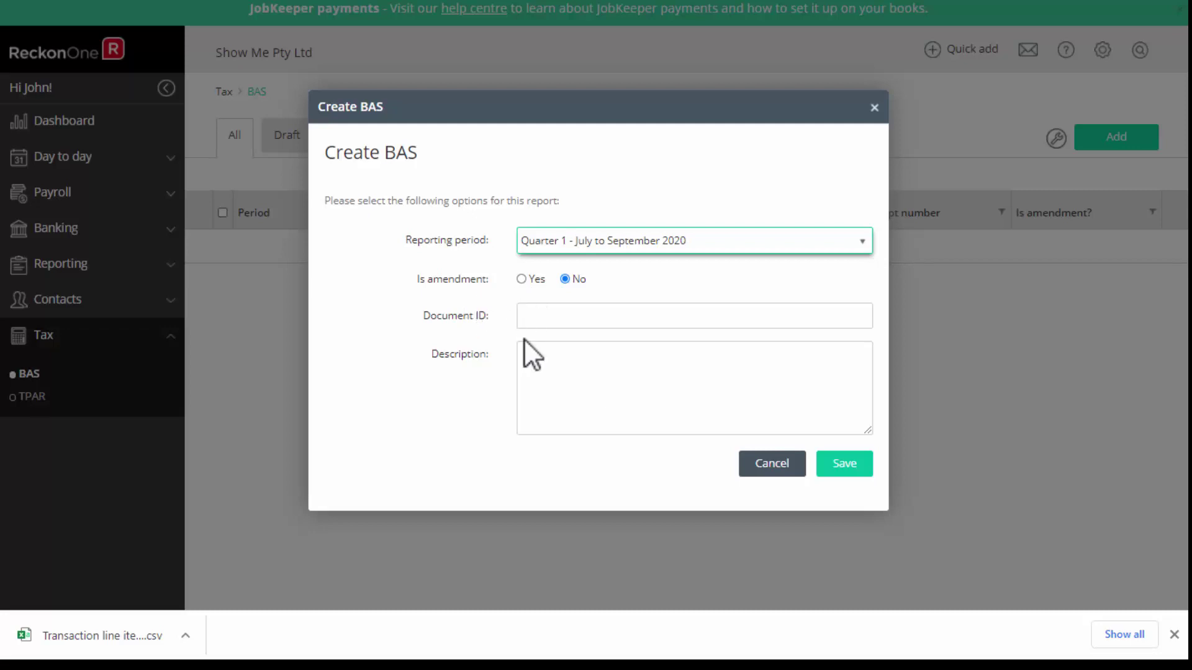
pyautogui.click(847, 469)
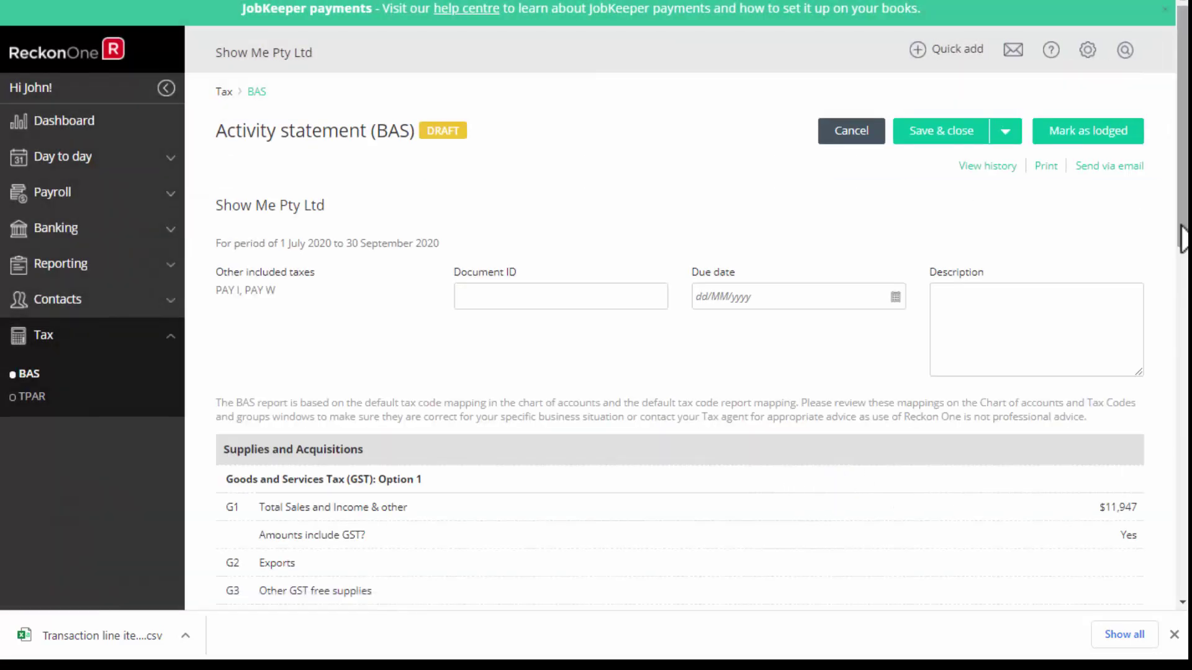
# Enter 12345 as the W4 withheld amount, review the recalculated totals, and cancel to the list.
pyautogui.moveTo(1183, 239); pyautogui.dragTo(1163, 355)
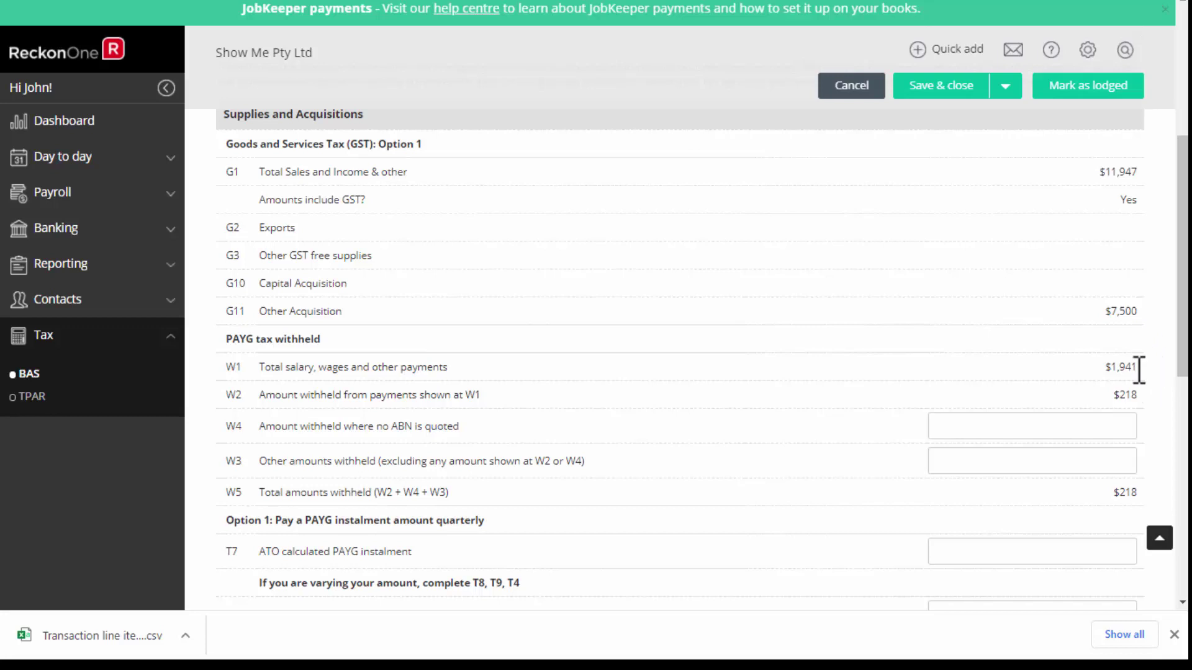
pyautogui.click(987, 428)
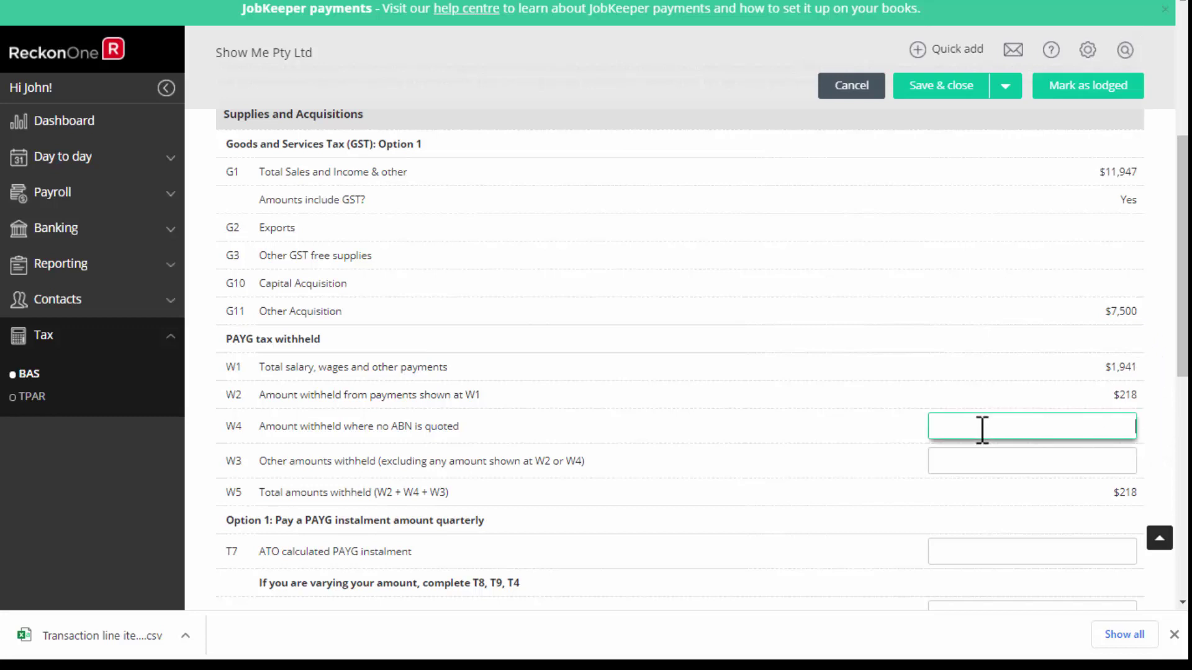
pyautogui.click(954, 426)
pyautogui.write('123456')
pyautogui.click(1152, 450)
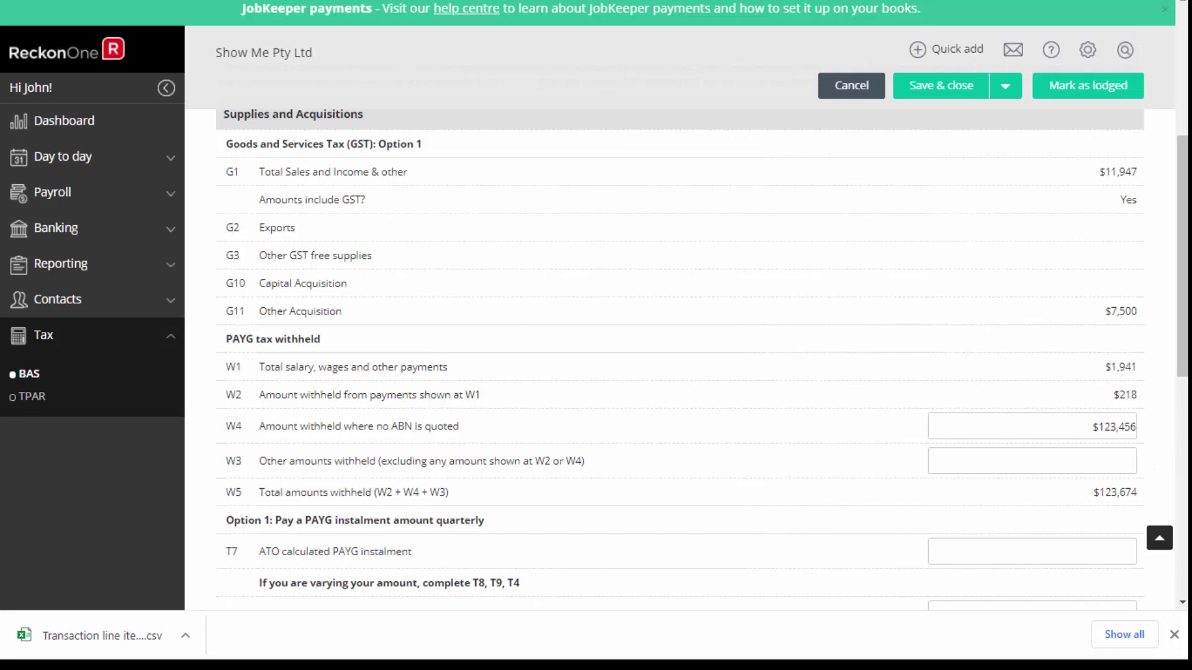
pyautogui.moveTo(1183, 267); pyautogui.dragTo(1166, 596)
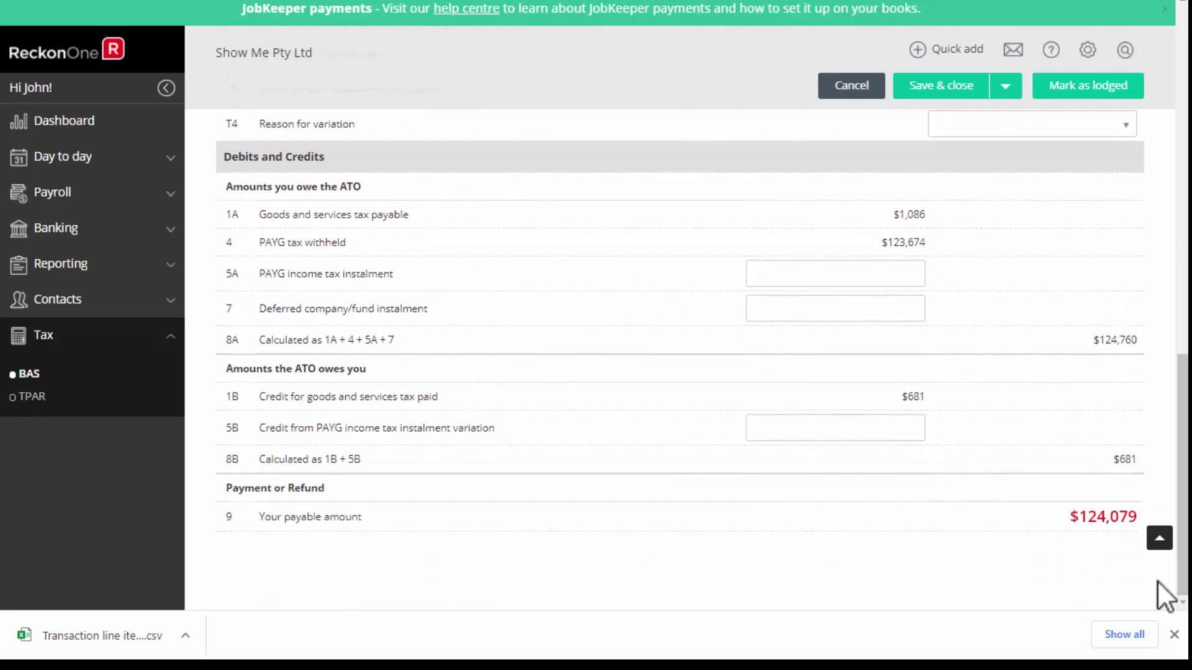
pyautogui.click(1161, 537)
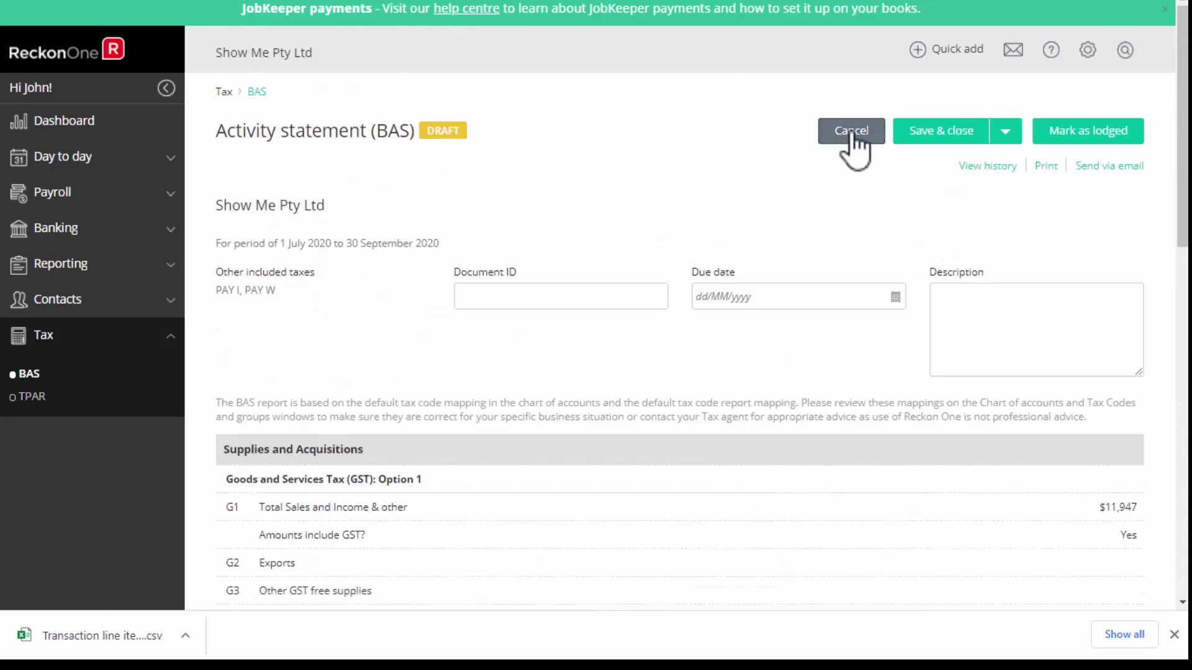
pyautogui.click(851, 131)
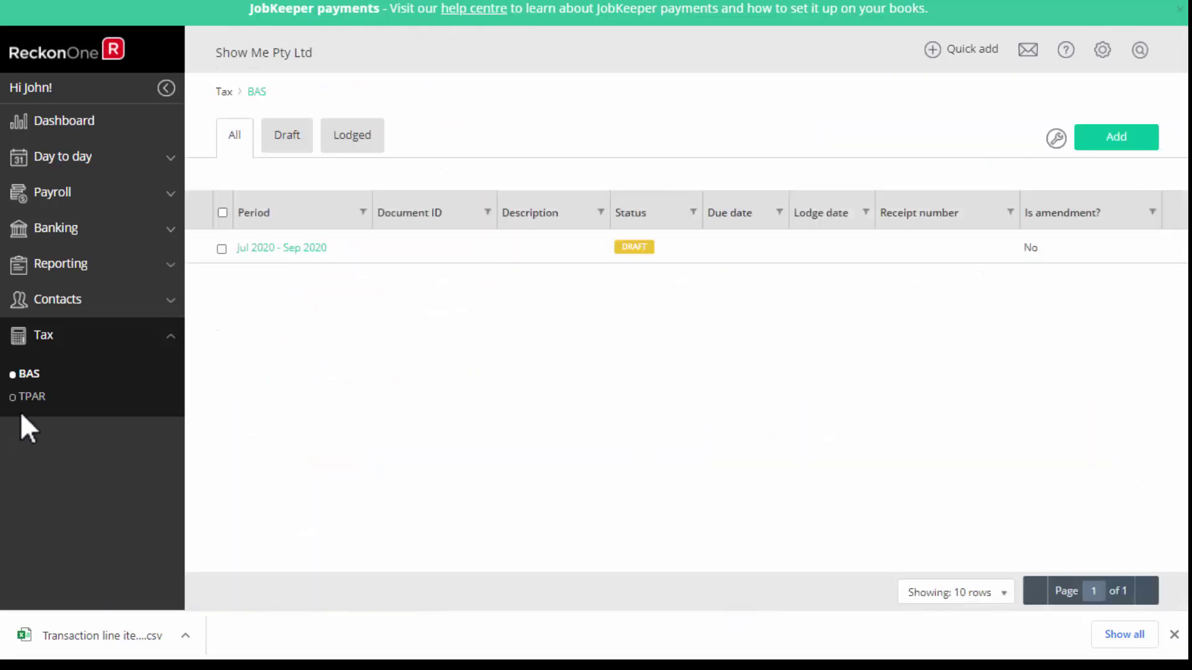
# Open the draft 2019–2020 TPAR and check North Shore Plumbing's contact without saving.
pyautogui.click(39, 408)
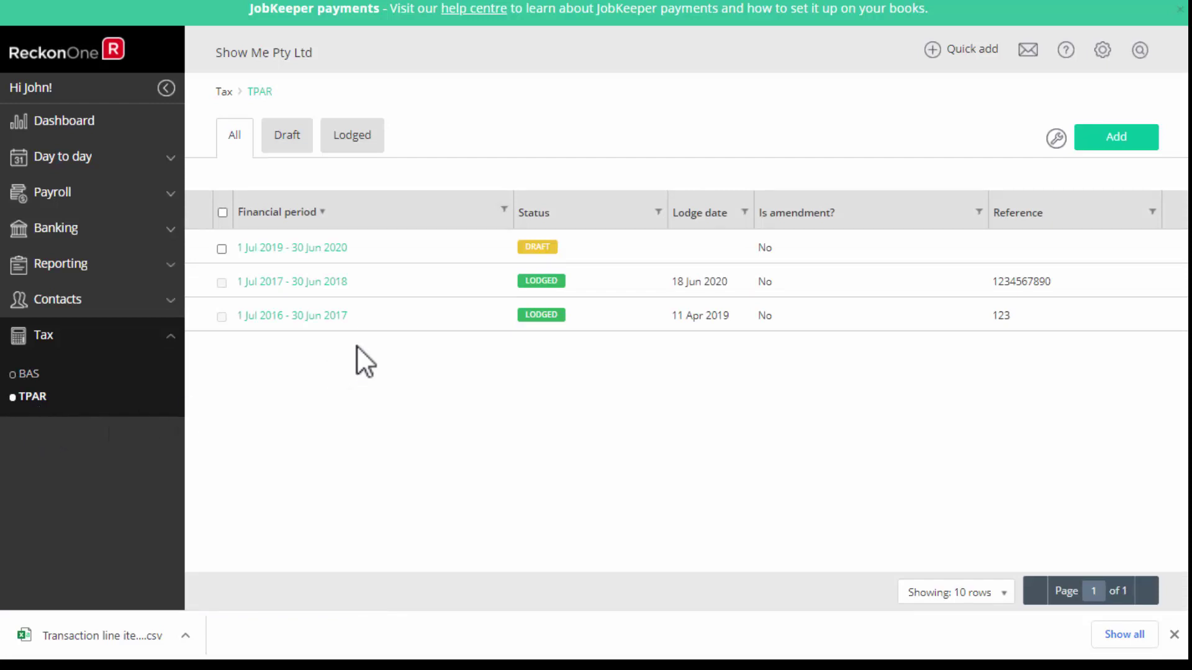
pyautogui.click(460, 249)
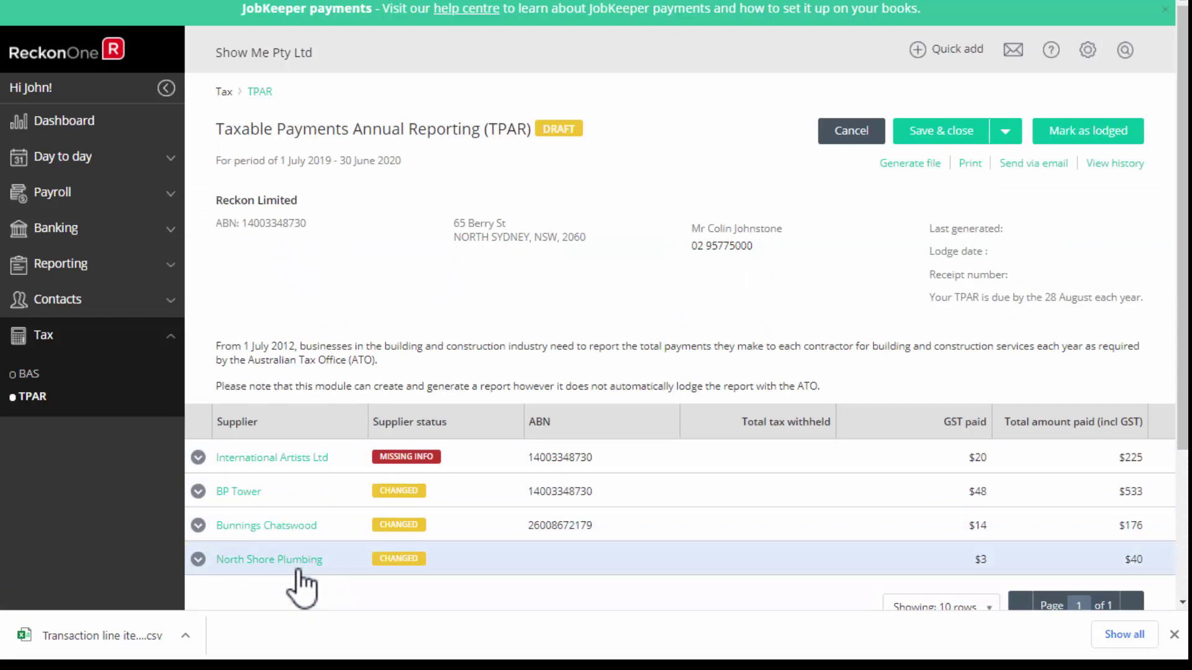
pyautogui.click(278, 562)
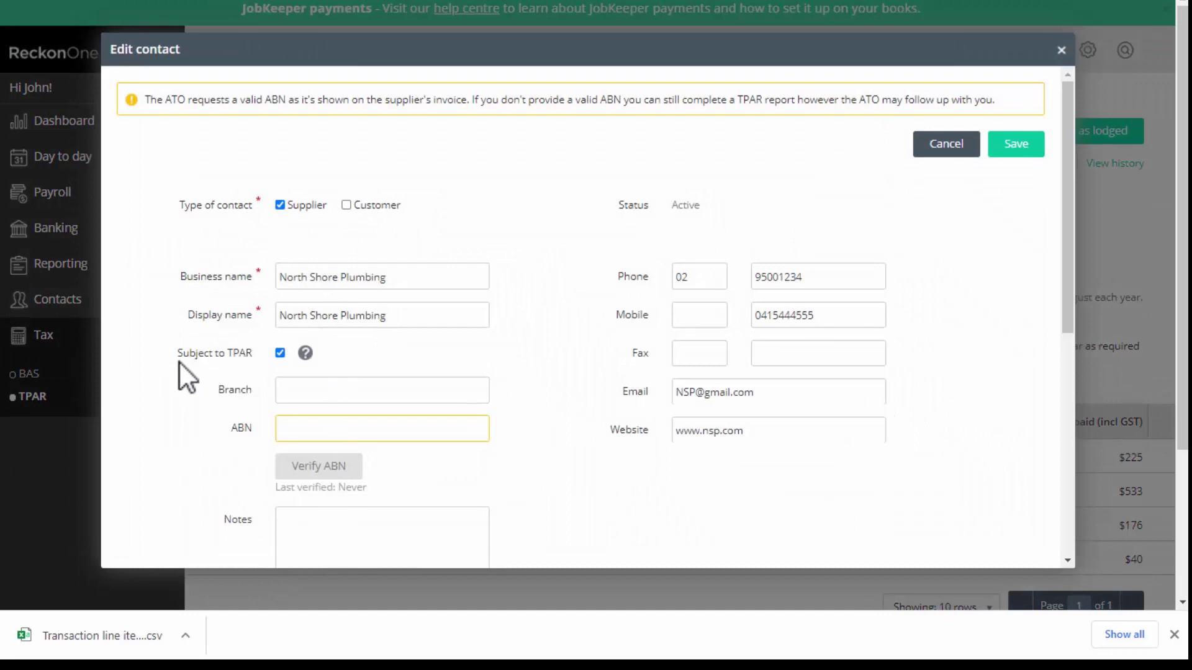
pyautogui.moveTo(303, 352)
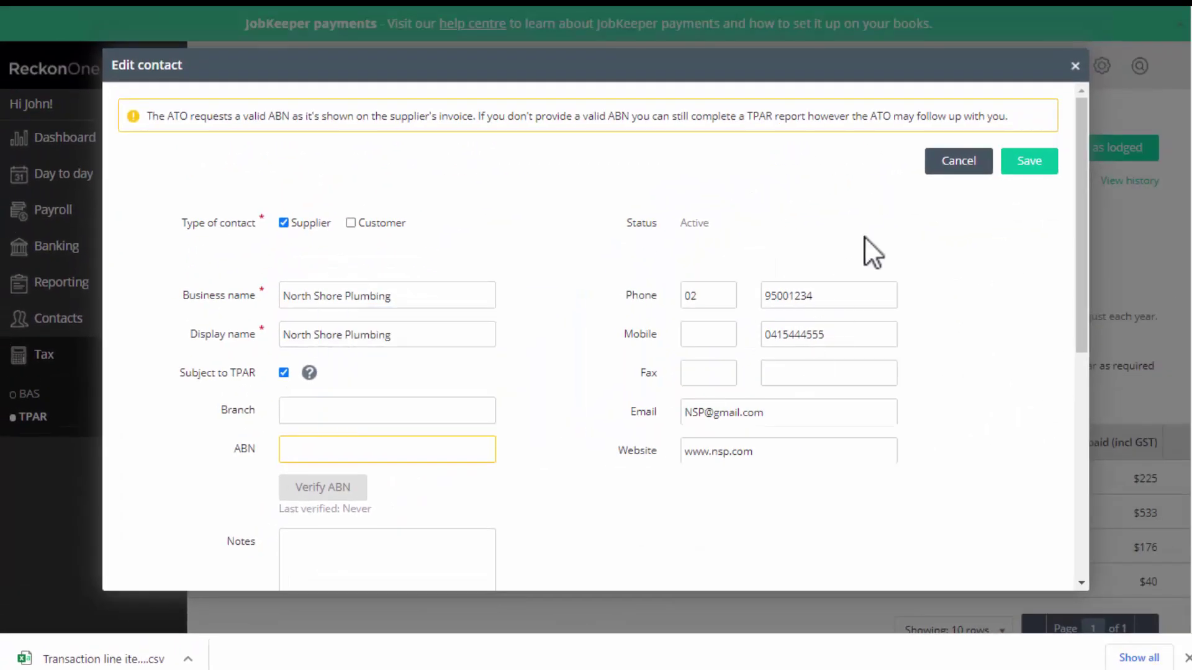
pyautogui.click(959, 161)
# Exclude BP Tower's 28 Feb and 23 Jan 2020 payments and generate the TPAR.C01 file.
pyautogui.click(193, 264)
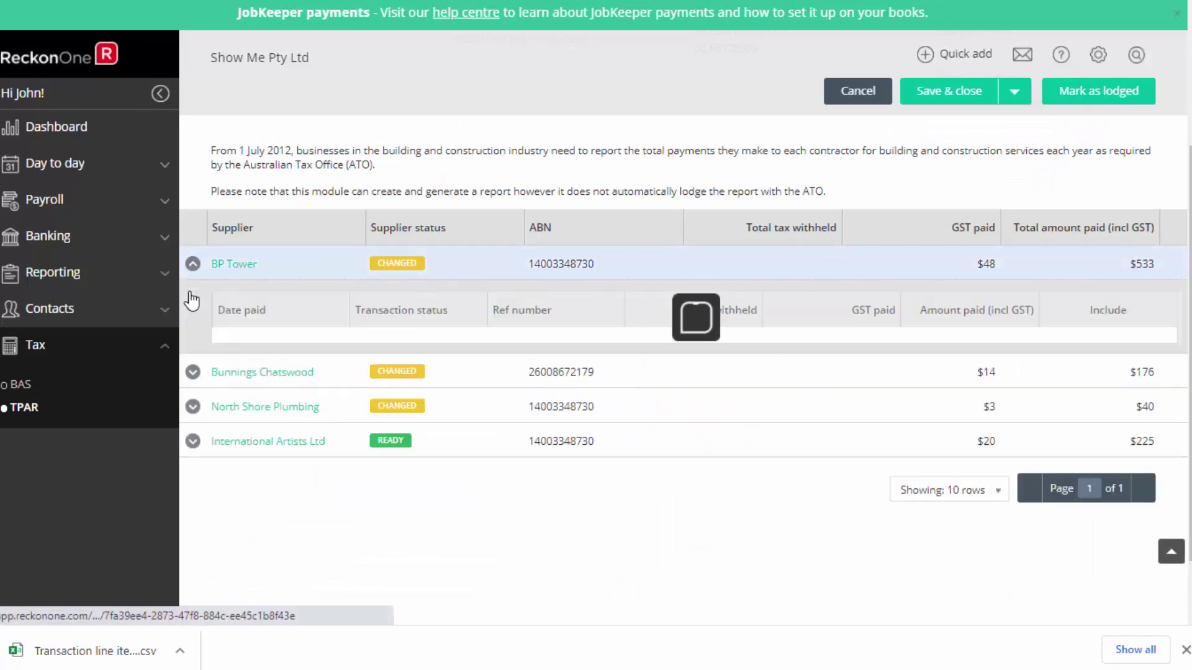
pyautogui.click(193, 479)
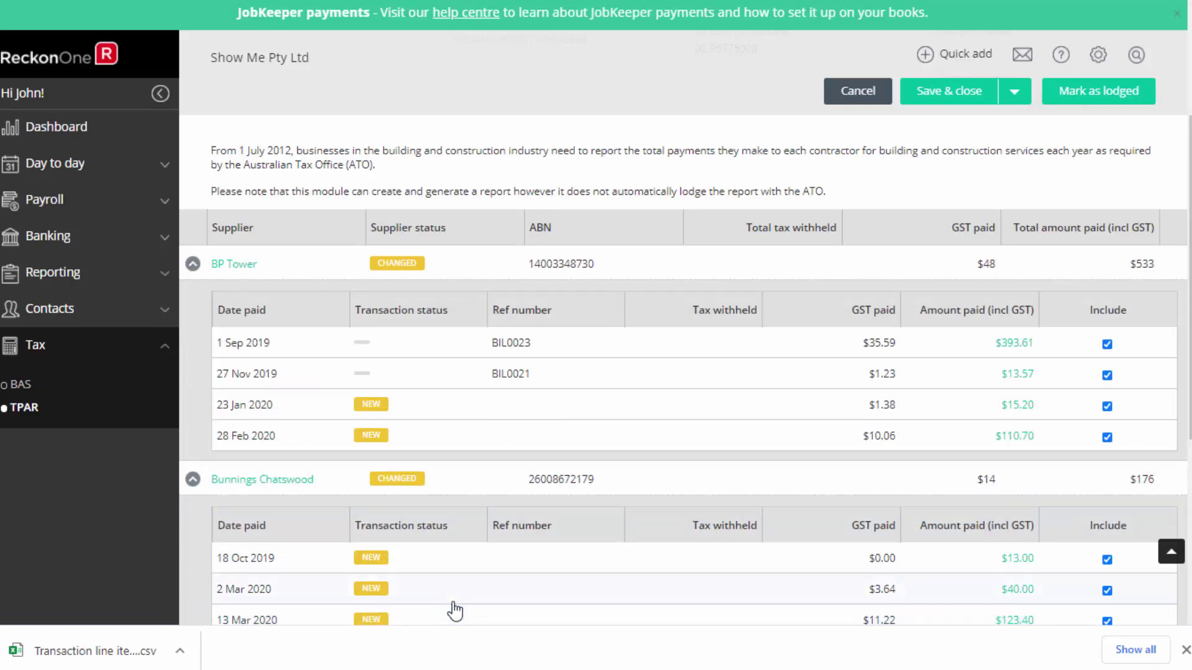
pyautogui.click(1107, 437)
pyautogui.click(1108, 407)
pyautogui.moveTo(1189, 373); pyautogui.dragTo(1187, 265)
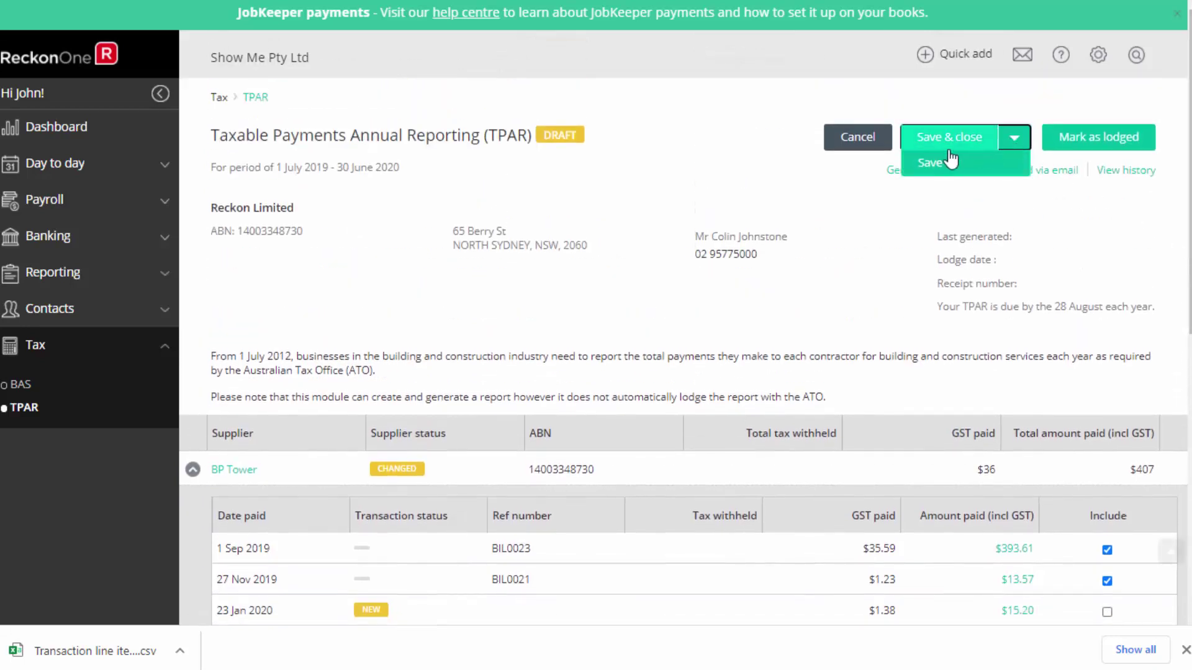
pyautogui.click(933, 168)
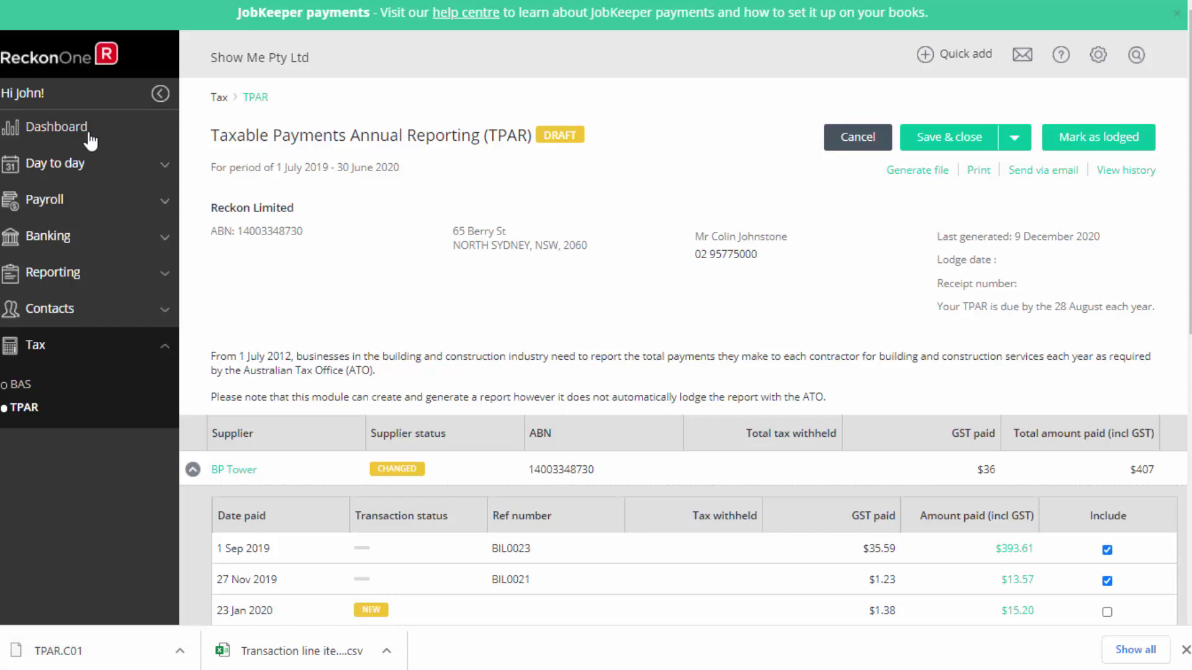
# Open the demo book from the portal, view invoice INV0005, then open the help resources.
pyautogui.click(102, 133)
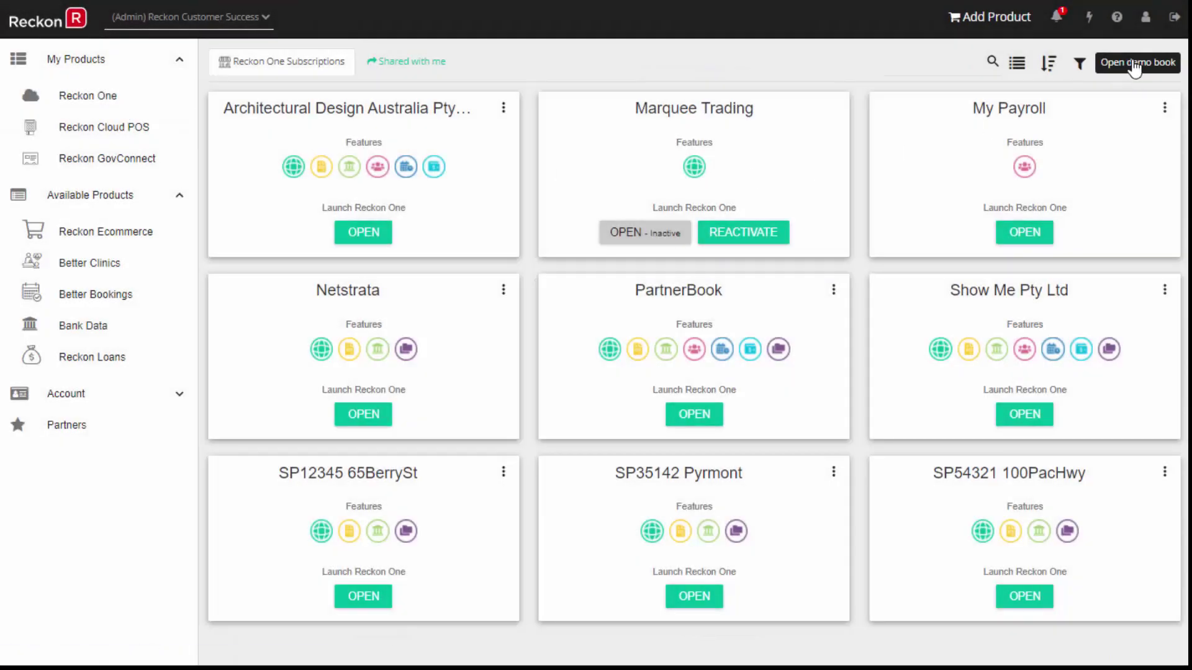
pyautogui.click(1134, 63)
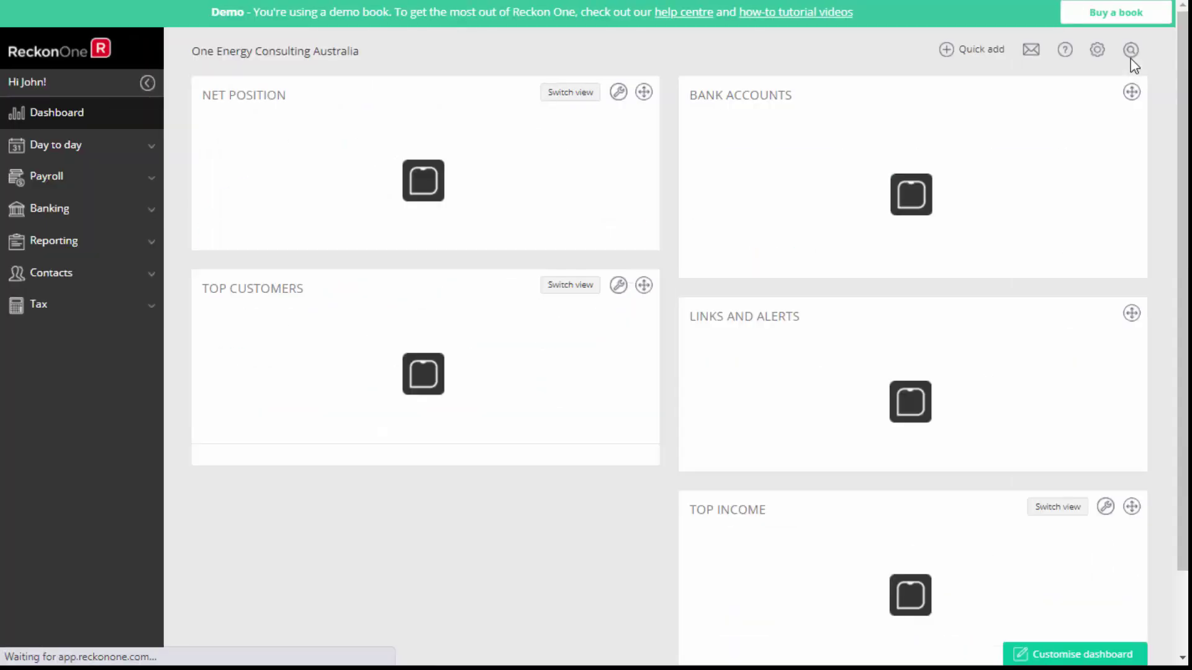
pyautogui.click(77, 155)
pyautogui.click(56, 218)
pyautogui.click(248, 329)
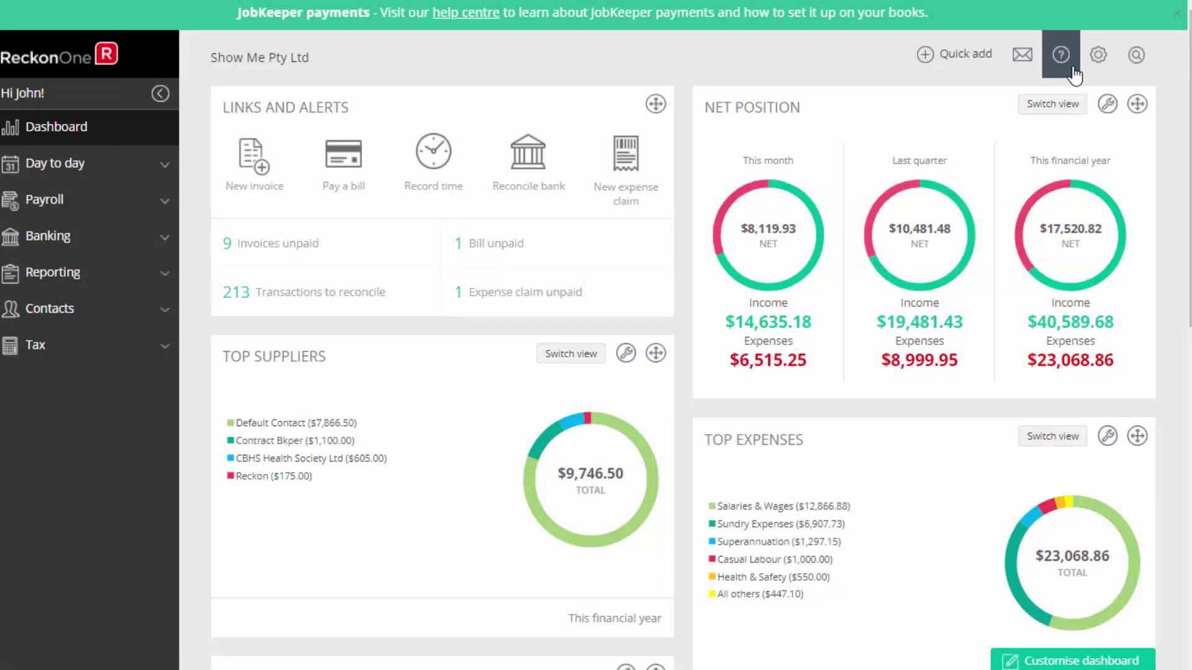
pyautogui.click(1061, 55)
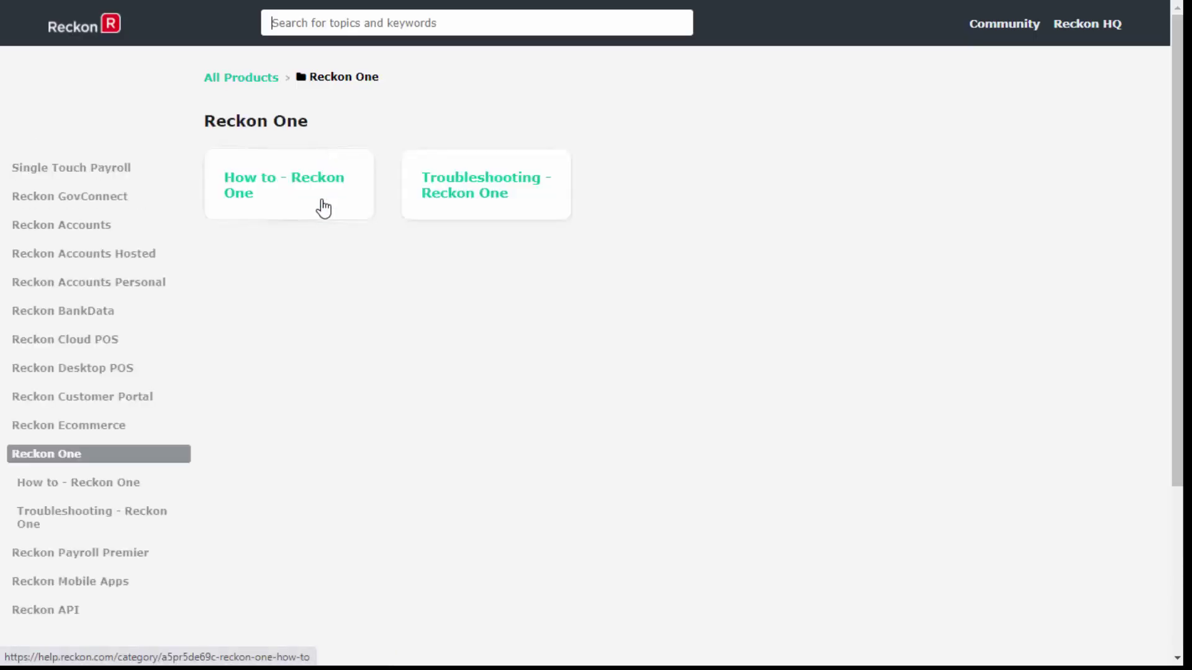
# Browse the How to articles, tutorial videos, Reckon One Core Module course and Reckon Community.
pyautogui.click(317, 202)
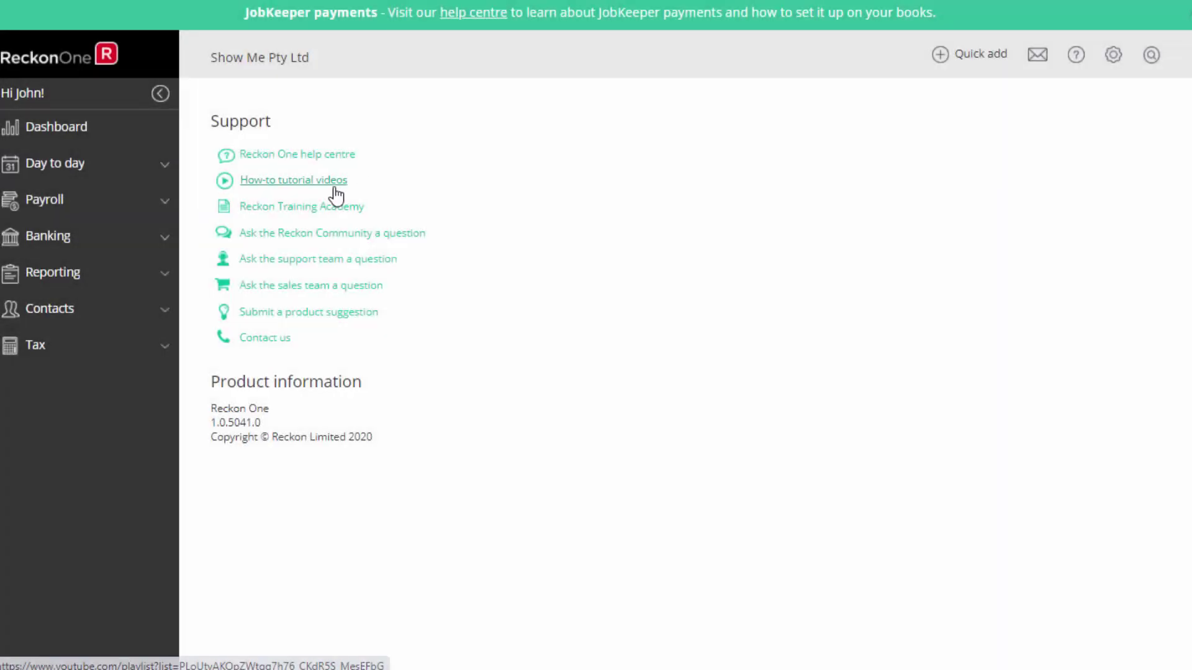
pyautogui.click(332, 184)
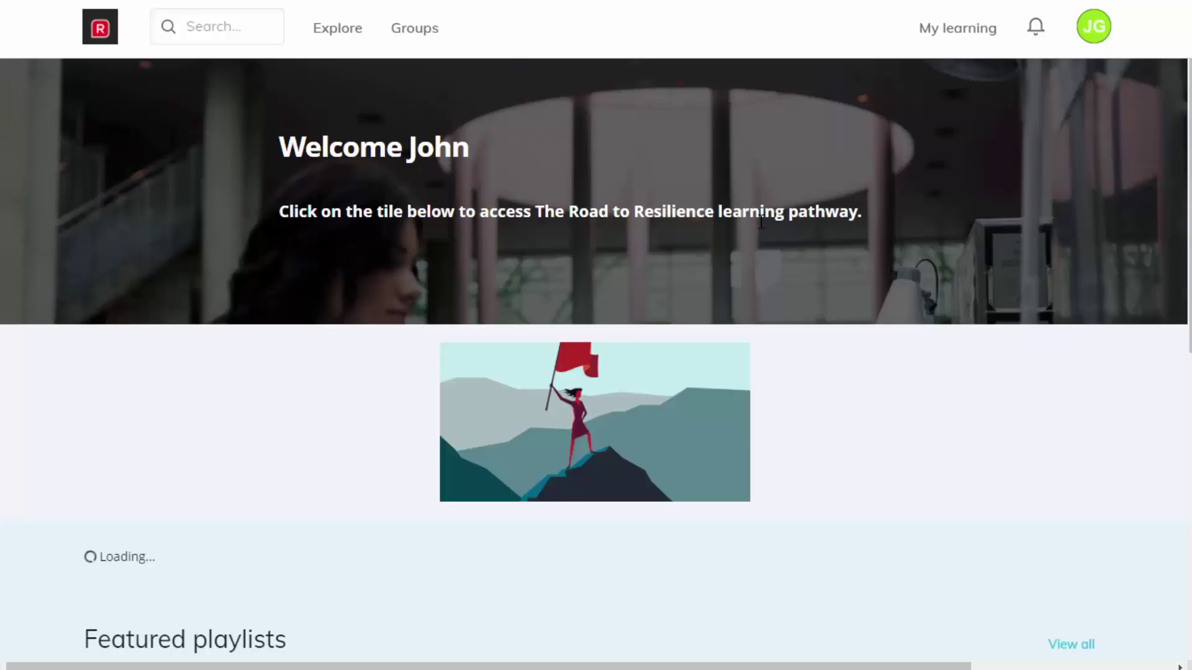
pyautogui.scroll(-8, 1088, 232)
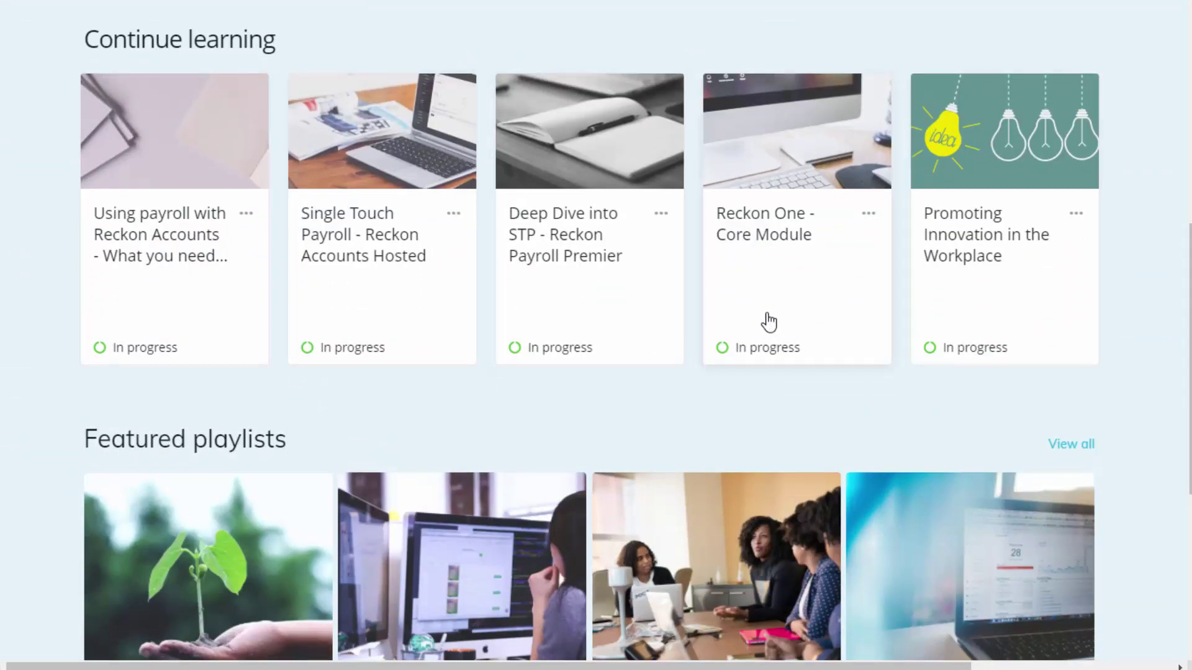
pyautogui.doubleClick(779, 236)
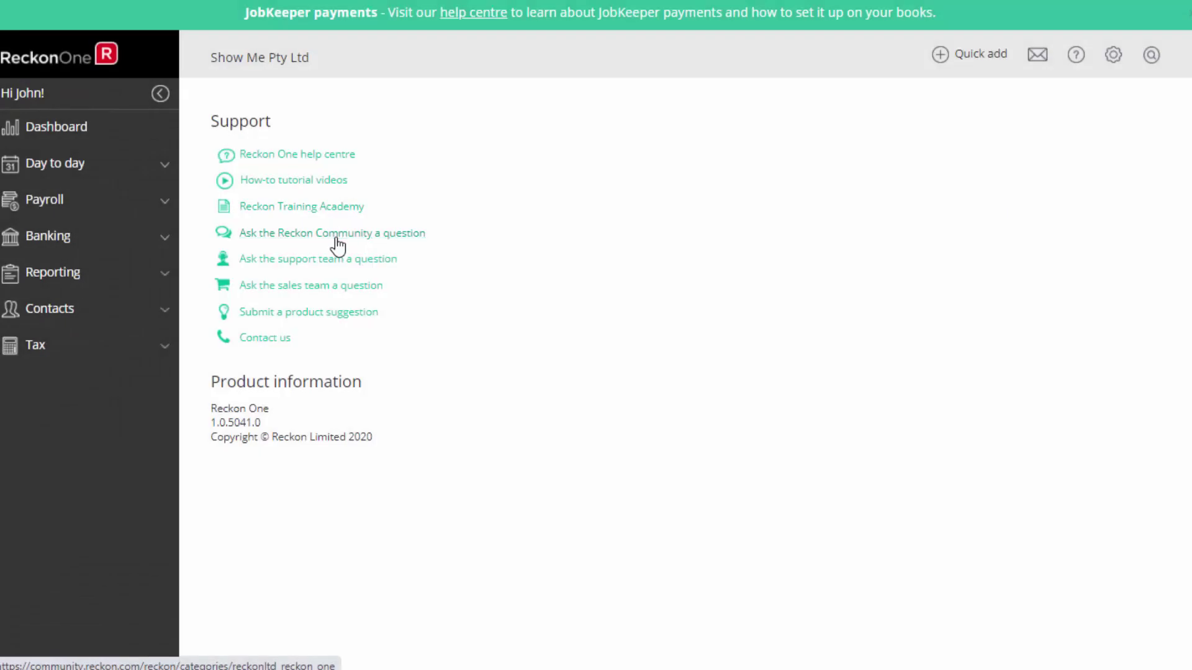
pyautogui.click(336, 240)
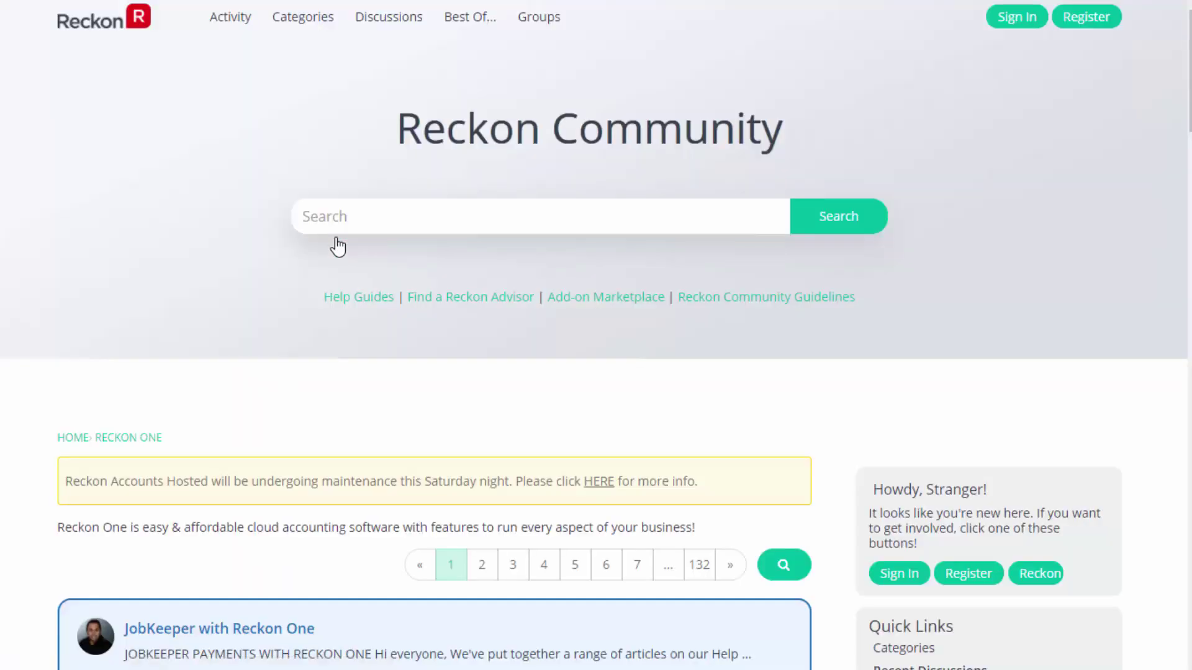
pyautogui.scroll(-10, 885, 394)
pyautogui.scroll(-3, 596, 335)
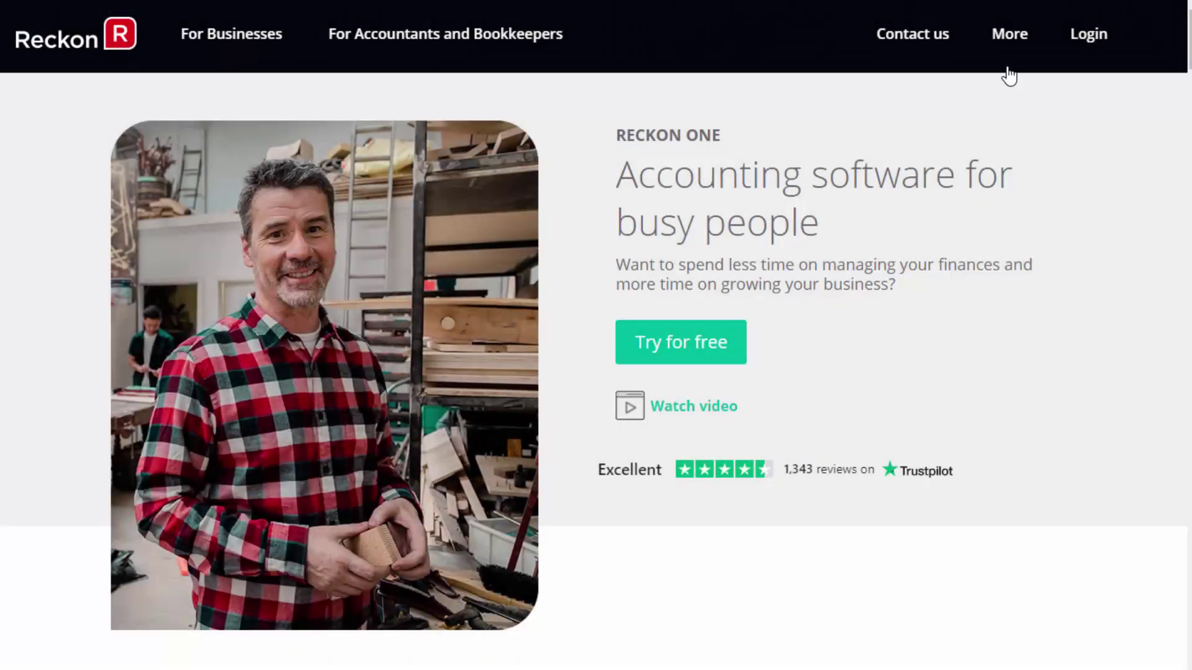
# Search Find a Reckon Advisor filtered to Australia and Reckon One.
pyautogui.click(995, 53)
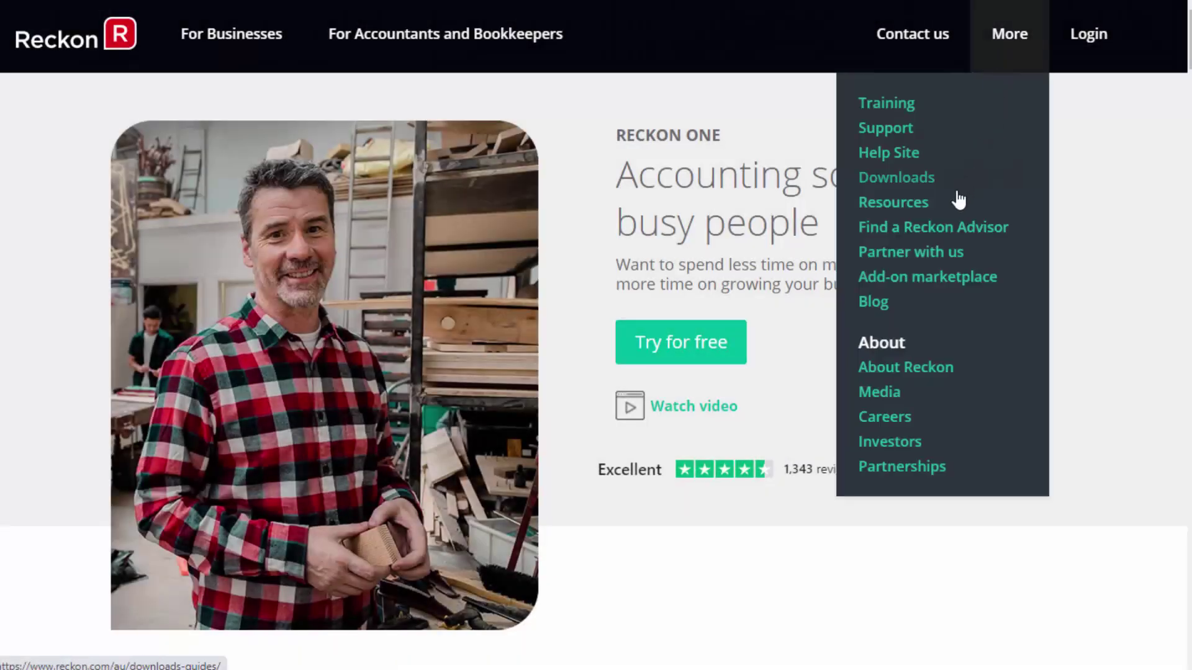
pyautogui.click(942, 231)
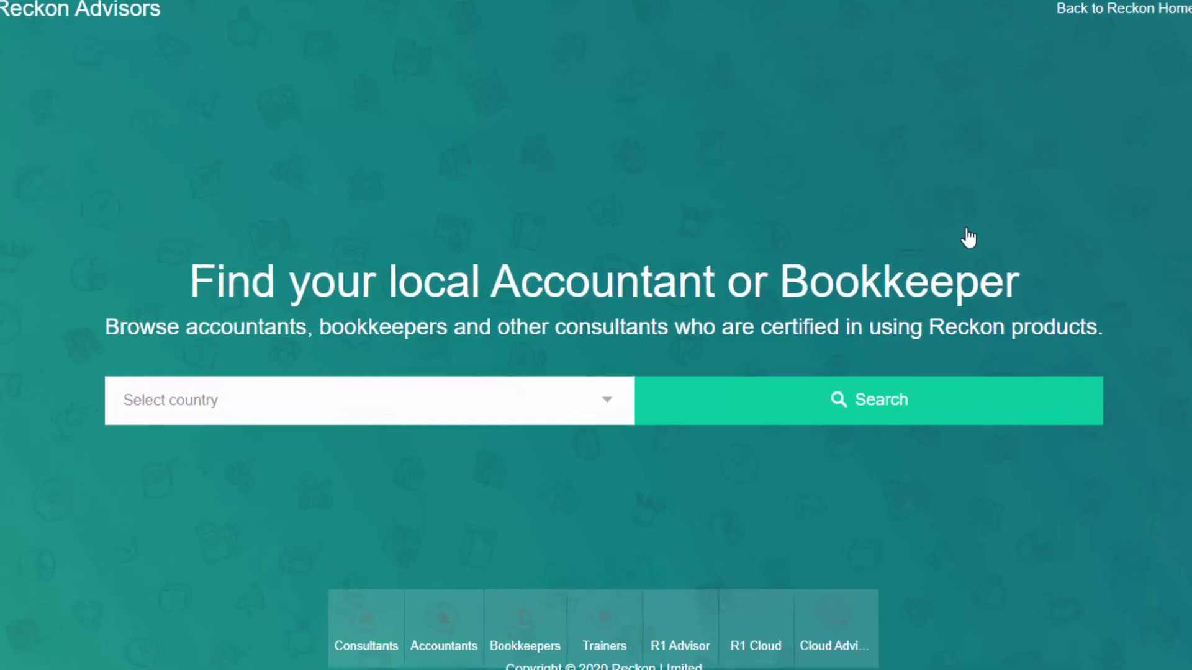
pyautogui.click(596, 398)
pyautogui.click(474, 443)
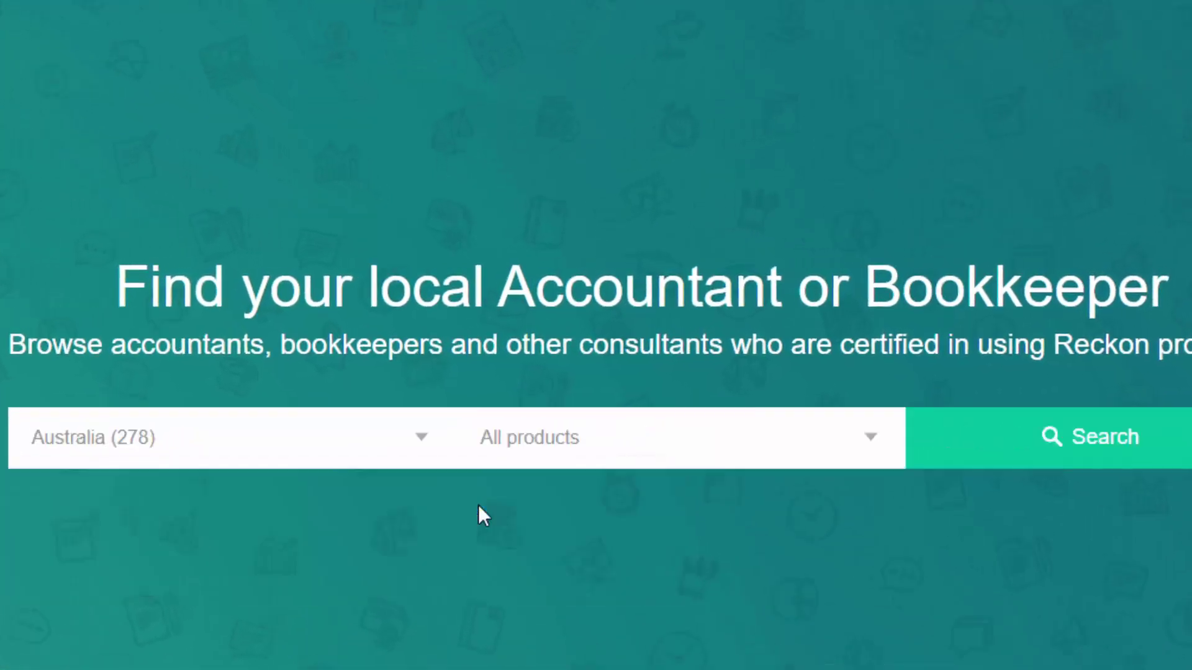
pyautogui.click(682, 438)
pyautogui.click(683, 612)
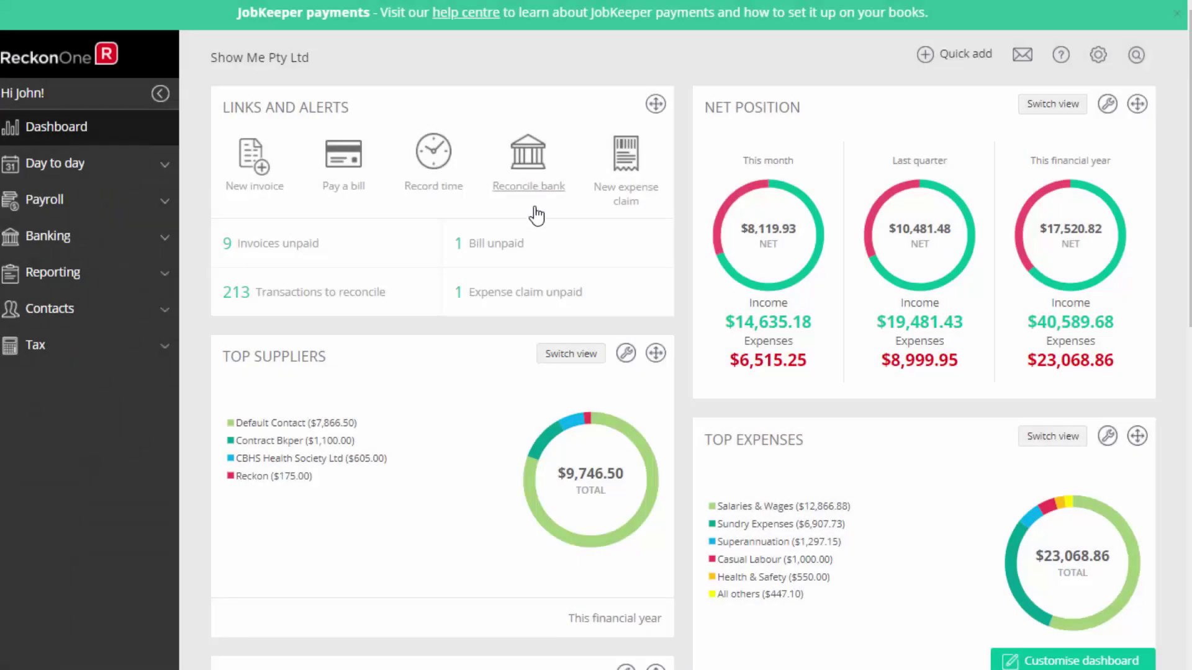